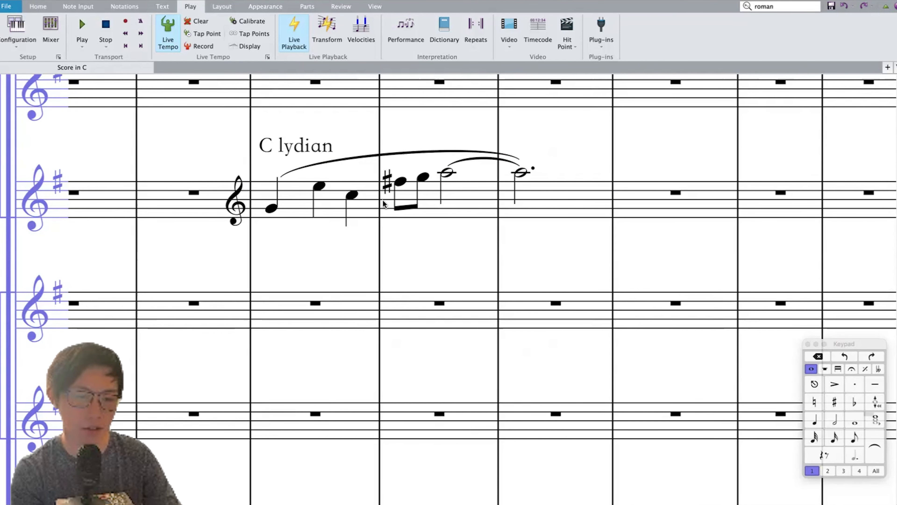
pyautogui.click(332, 200)
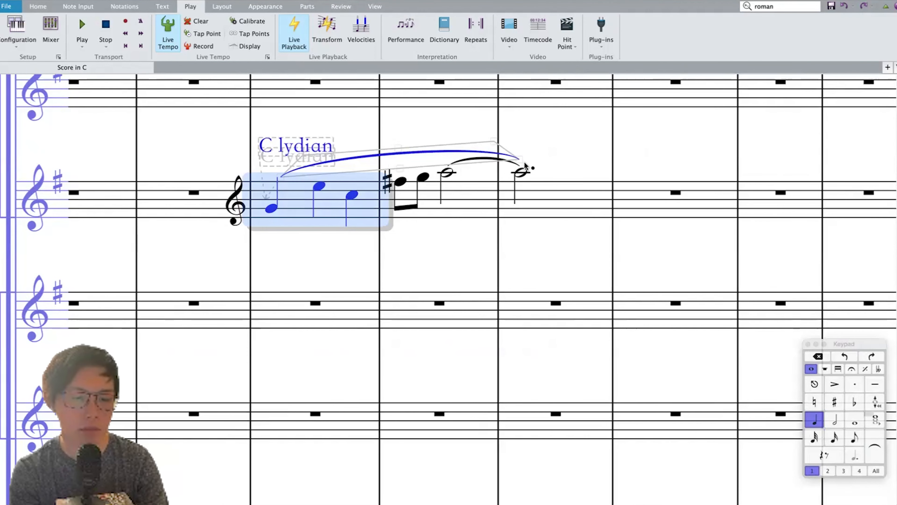
pyautogui.press('Escape')
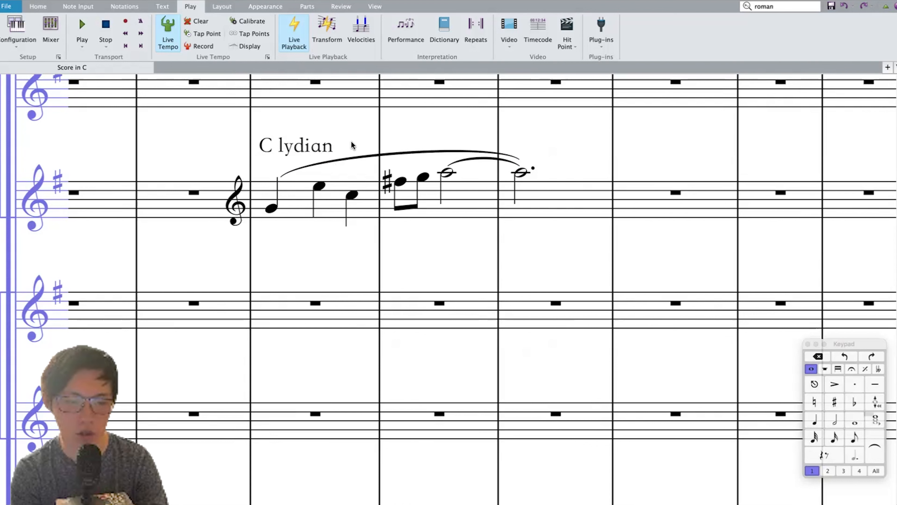
pyautogui.click(298, 198)
pyautogui.press('Escape')
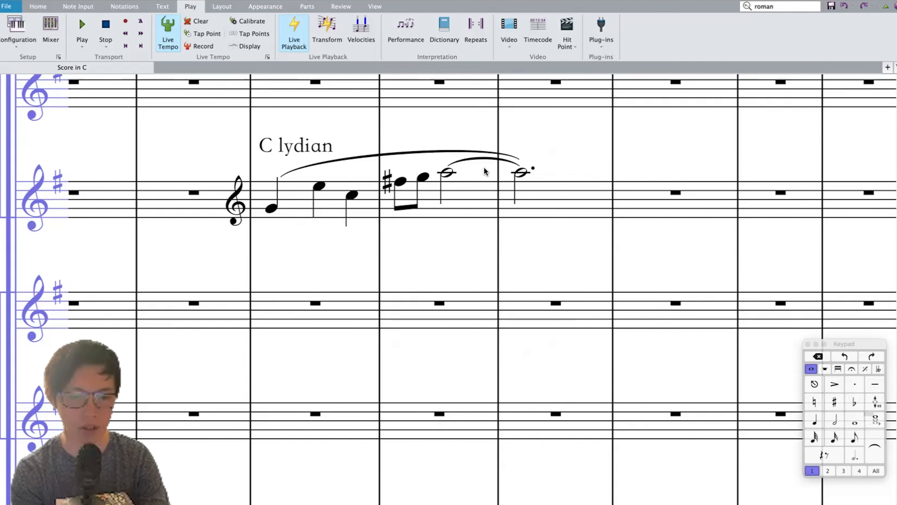
# Step: Shorten the dotted half note A at the end of the C lydian phrase to a plain half note
pyautogui.moveTo(553, 152); pyautogui.dragTo(439, 168)
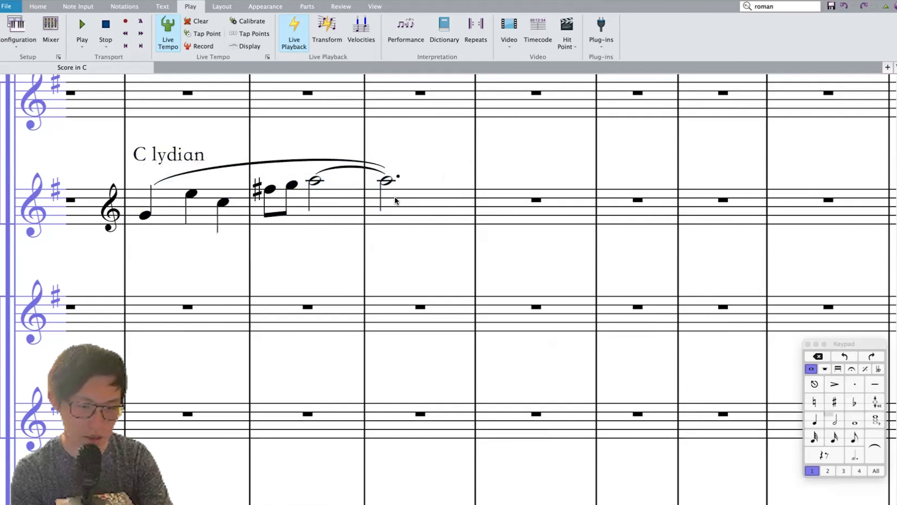
pyautogui.click(506, 206)
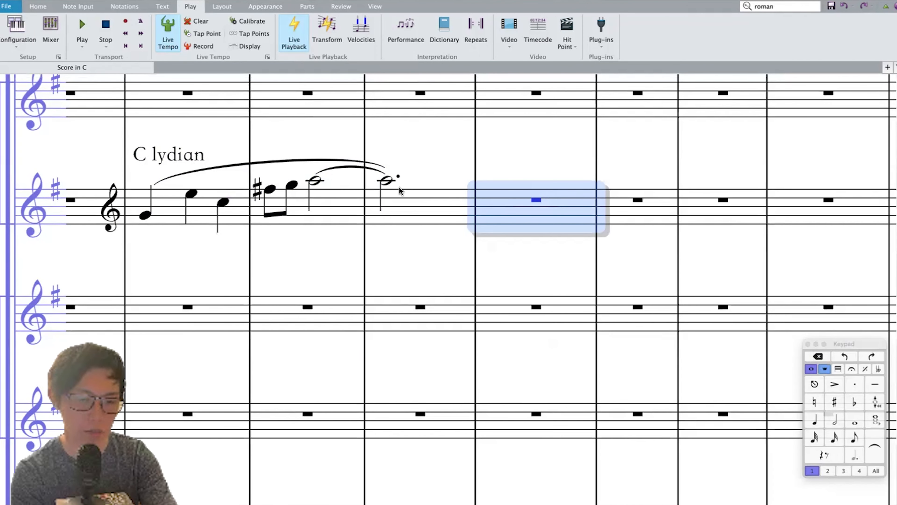
pyautogui.click(387, 183)
pyautogui.press('KP_Decimal')
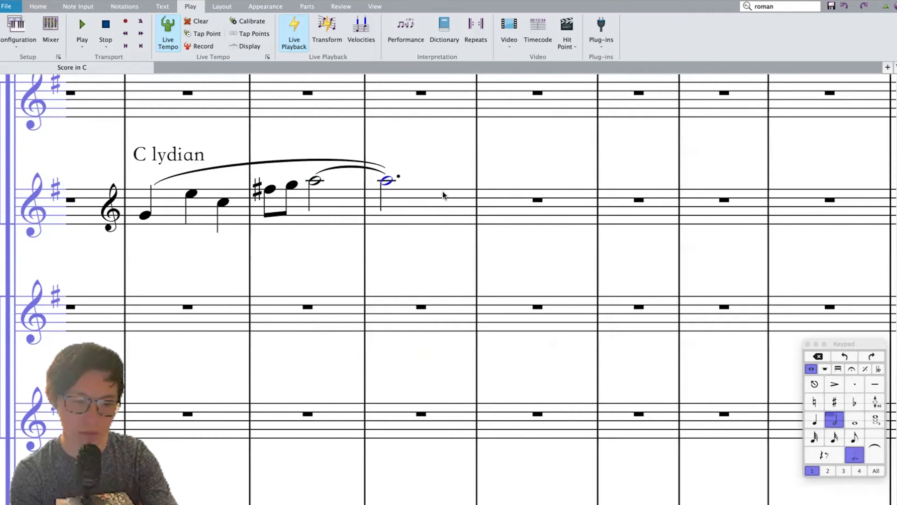
# Step: Continue the melody with eighth notes B, C, B, G, E, C and a quarter note E
pyautogui.click(448, 205)
pyautogui.press('b')
pyautogui.press('c')
pyautogui.press('b')
pyautogui.press('g')
pyautogui.press('e')
pyautogui.press('c')
pyautogui.press('KP_4')
pyautogui.press('e')
pyautogui.press('Escape')
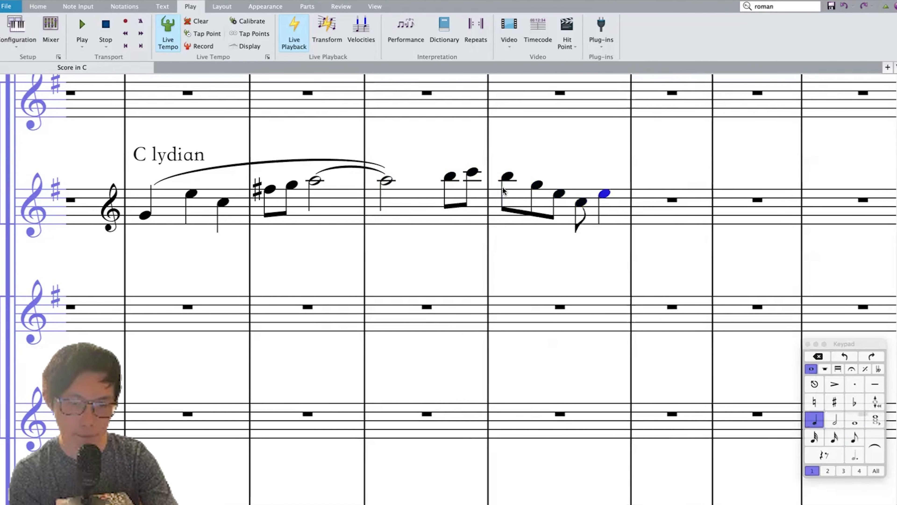
# Step: Enter eighth notes F-sharp and G followed by a half note F-sharp in the next empty bar of the melody
pyautogui.click(661, 205)
pyautogui.press('KP_3')
pyautogui.press('f')
pyautogui.press('g')
pyautogui.press('f')
pyautogui.press('KP_5')
pyautogui.press('Escape')
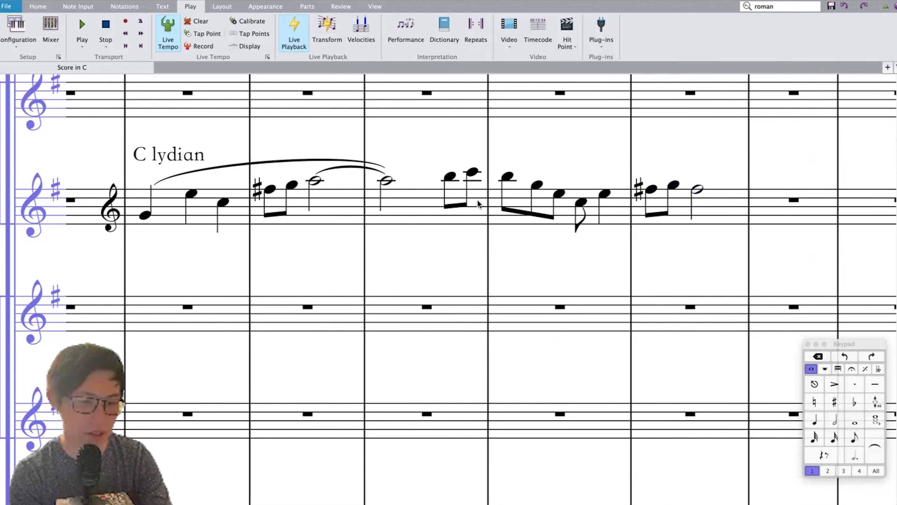
# Step: Delete all the notes added after the half note A that ends the C lydian phrase
pyautogui.click(450, 176)
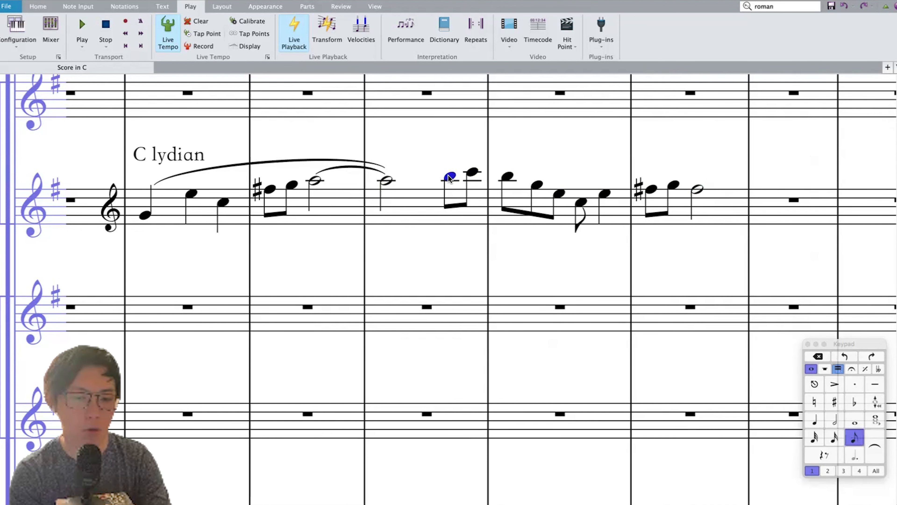
pyautogui.keyDown('shift'); pyautogui.click(727, 202); pyautogui.keyUp('shift')
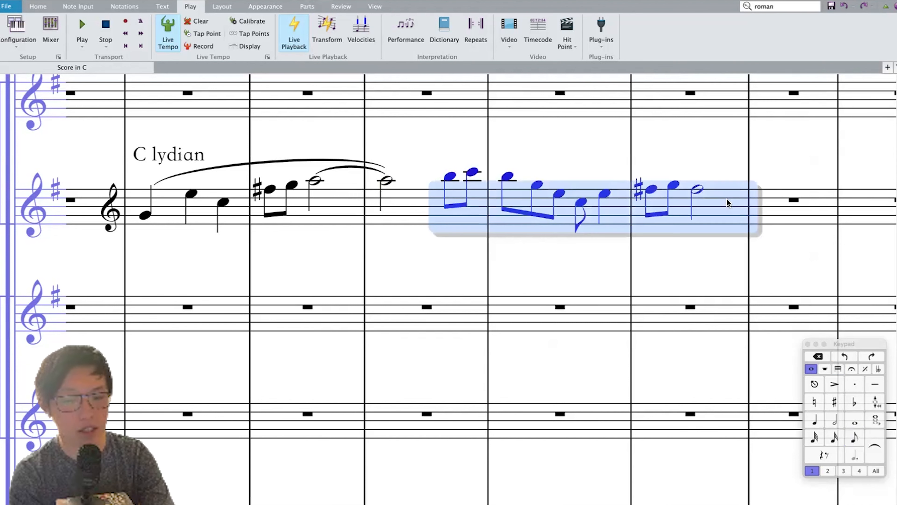
pyautogui.press('Delete')
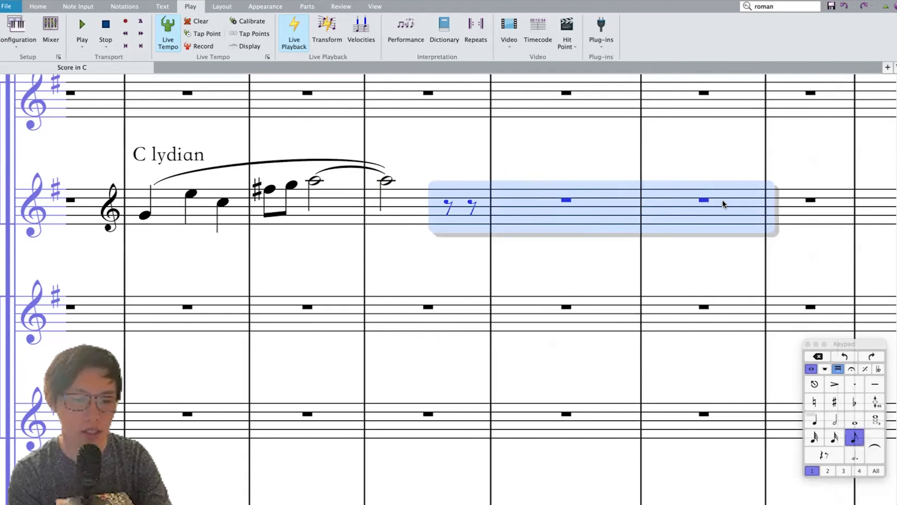
pyautogui.press('Escape')
pyautogui.click(161, 207)
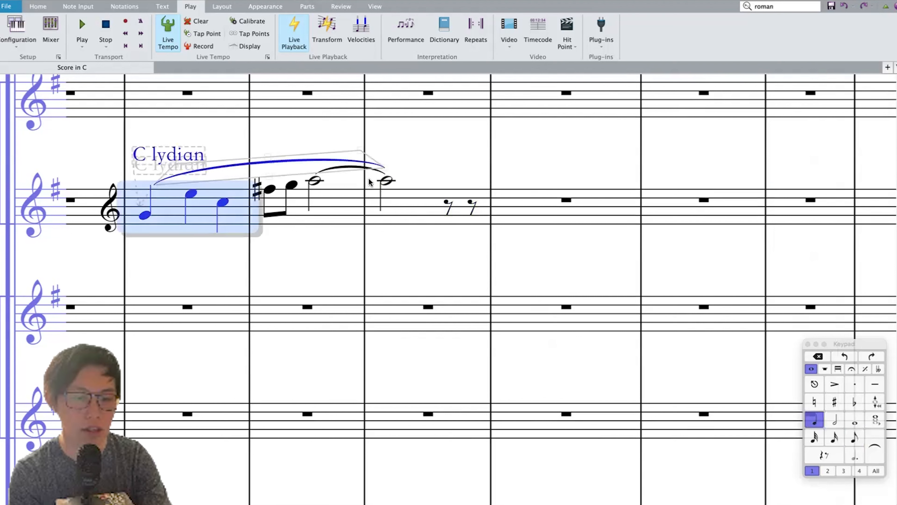
pyautogui.keyDown('shift'); pyautogui.click(384, 181); pyautogui.keyUp('shift')
pyautogui.click(443, 154)
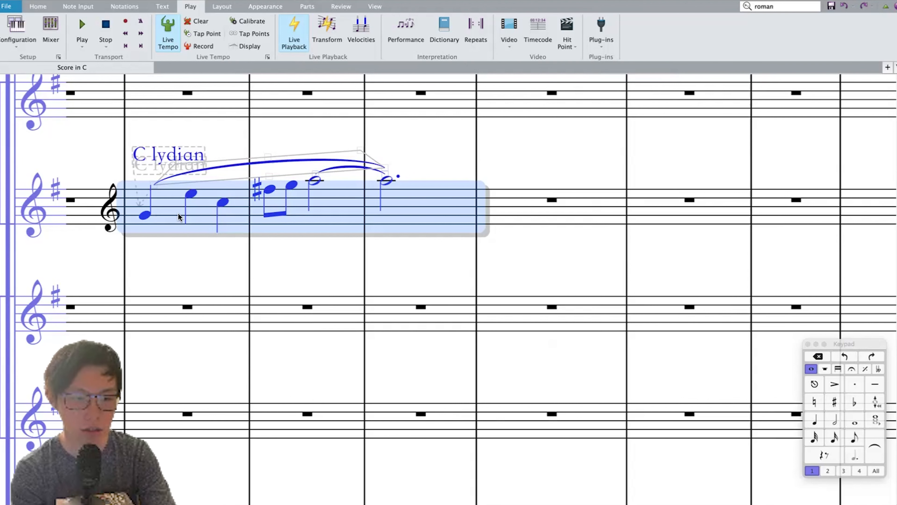
# Step: Enter a dotted half note A below the phrase's last bar and a dotted half B-flat in the following bar of that lower staff
pyautogui.click(390, 179)
pyautogui.click(424, 307)
pyautogui.press('0')
pyautogui.press('a')
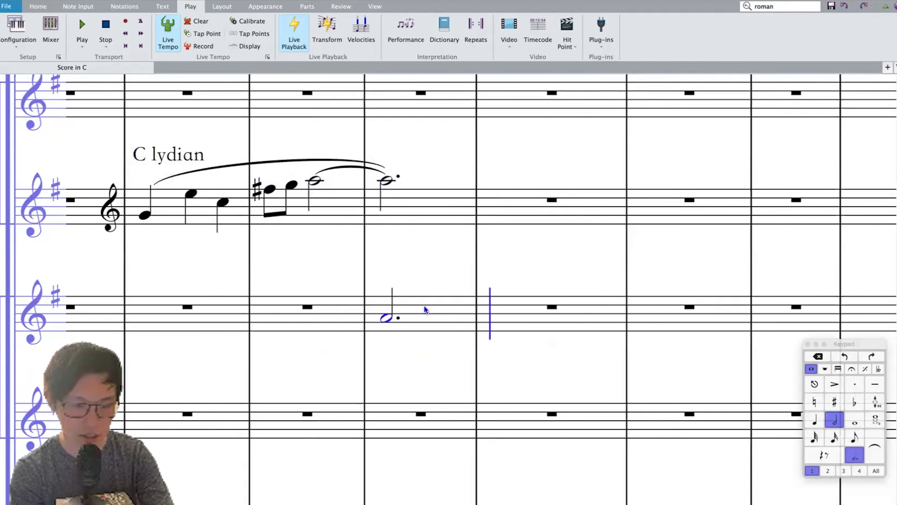
pyautogui.press('9')
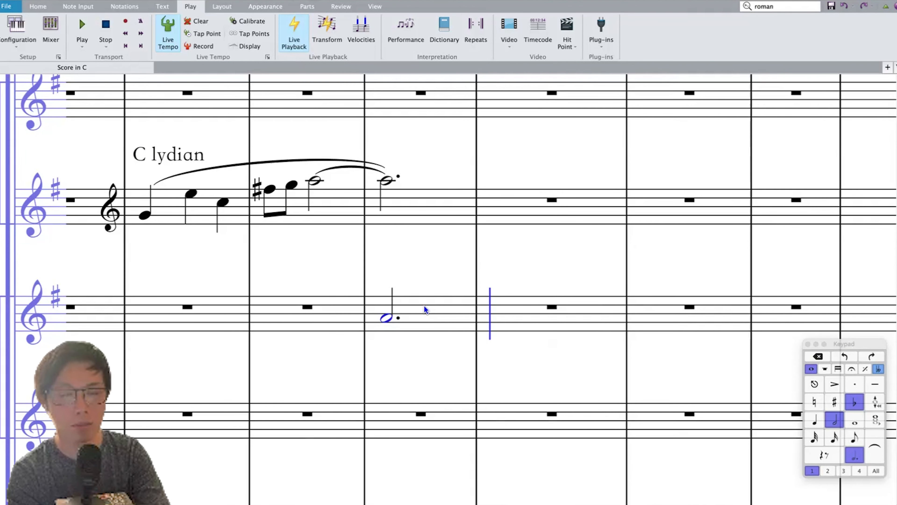
pyautogui.click(500, 315)
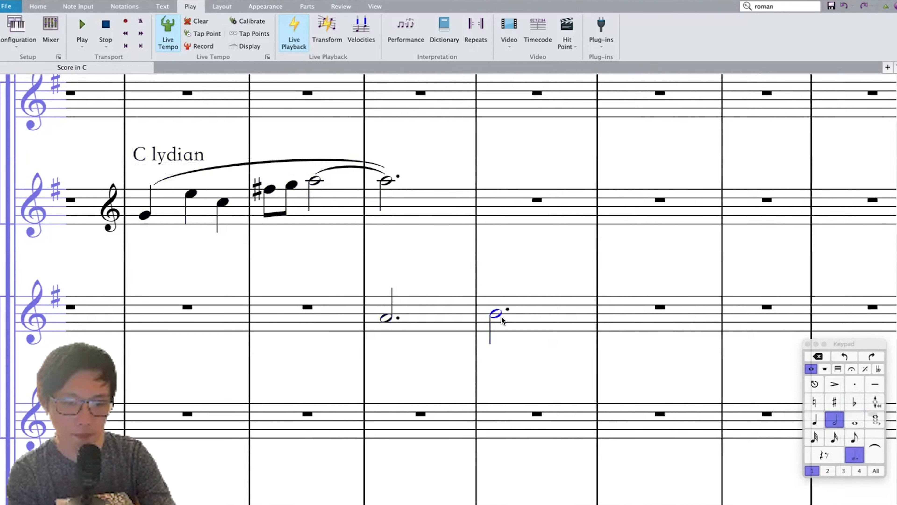
# Step: Move the dotted half B-flat onto the melody staff an octave higher and clear the sketch notes from the staff below
pyautogui.click(424, 313)
pyautogui.click(515, 312)
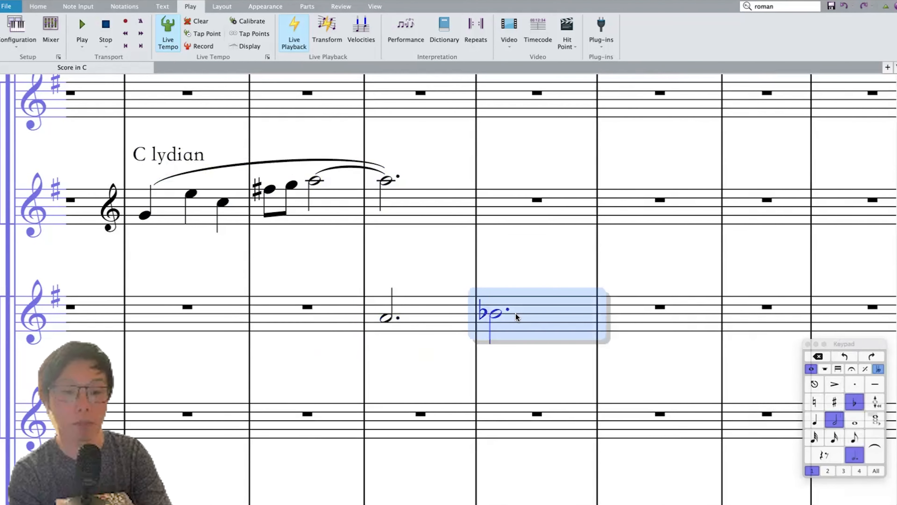
pyautogui.press('super+Up')
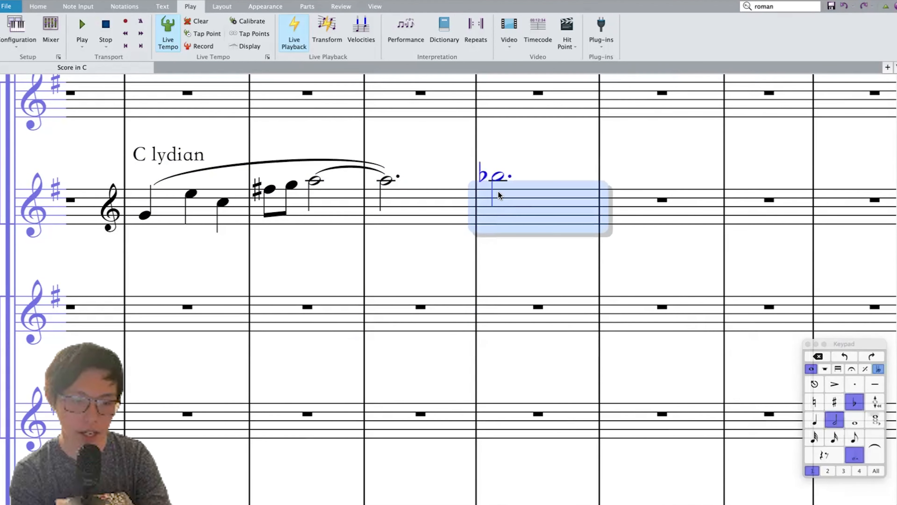
# Step: Add a straight glissando line from the phrase's final dotted half A to the following B-flat
pyautogui.press('Escape')
pyautogui.click(384, 180)
pyautogui.click(124, 6)
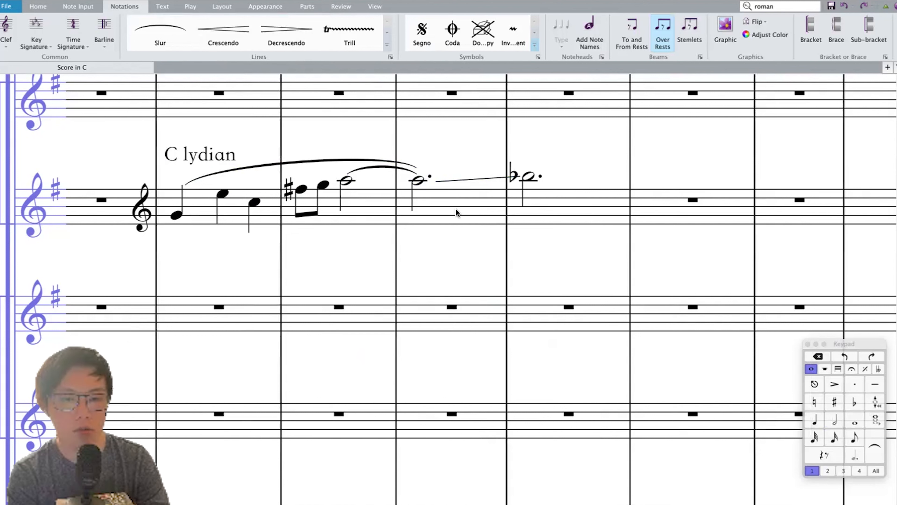
# Step: Copy the three-bar C lydian phrase to the staff below, starting in the bar under the B-flat
pyautogui.click(468, 210)
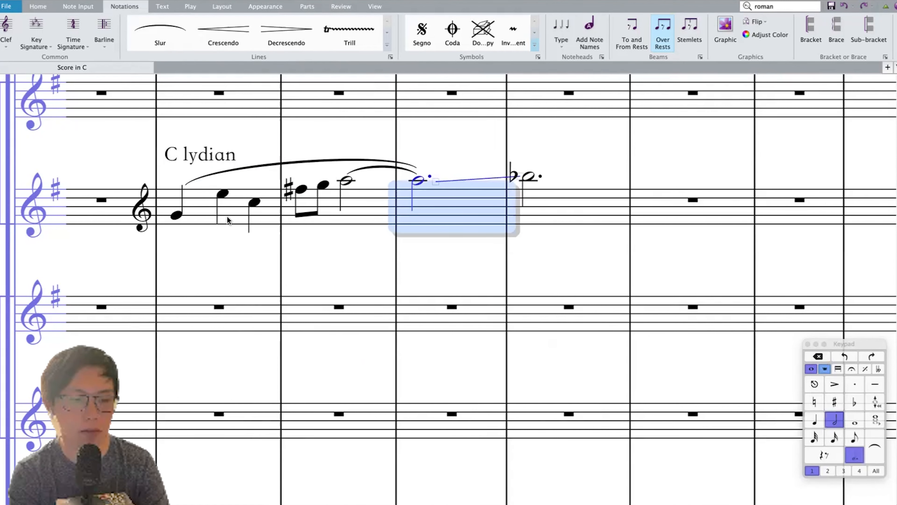
pyautogui.keyDown('shift'); pyautogui.click(227, 216); pyautogui.keyUp('shift')
pyautogui.click(531, 297)
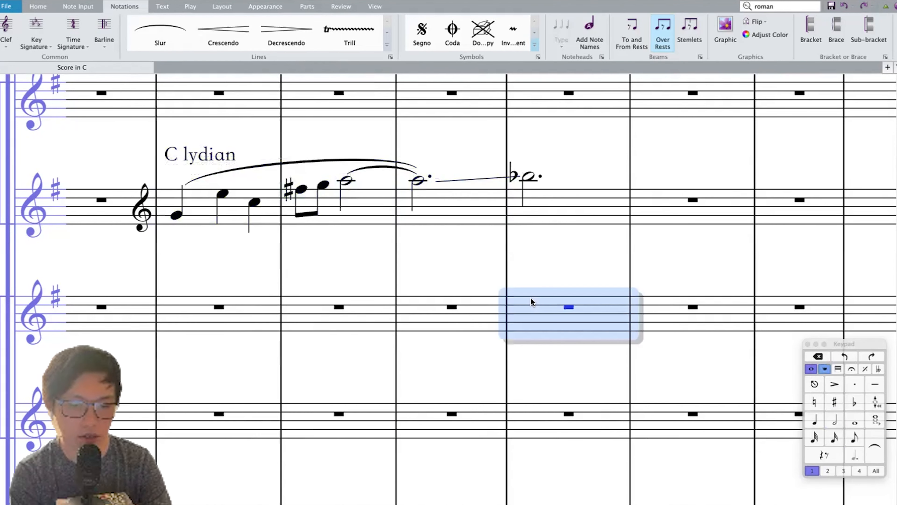
pyautogui.press('super+v')
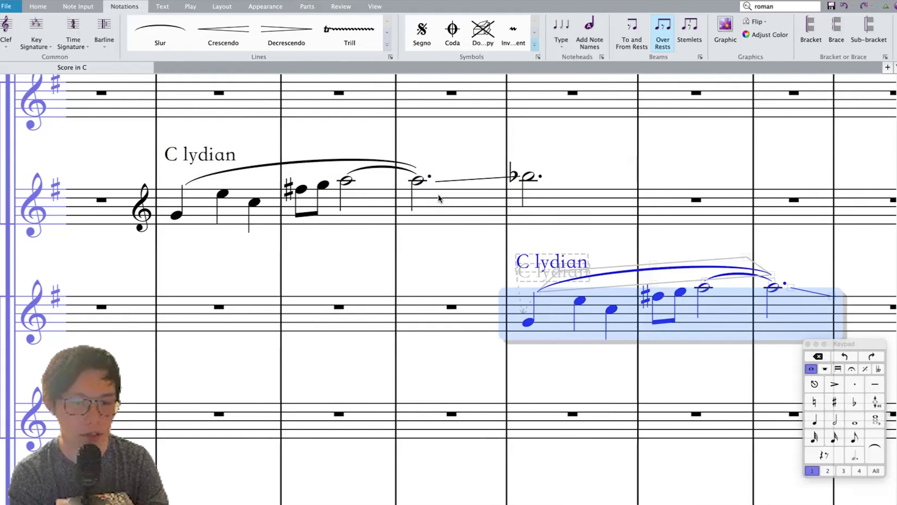
# Step: Transpose the copied phrase up by a minor/diminished 3rd
pyautogui.hotkey('shift', 't')
pyautogui.click(445, 195)
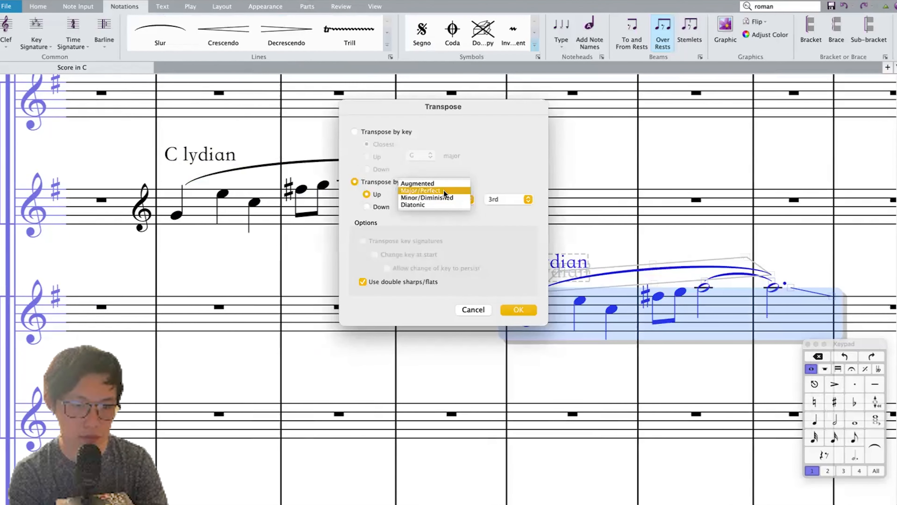
pyautogui.click(444, 190)
pyautogui.click(438, 199)
pyautogui.click(447, 206)
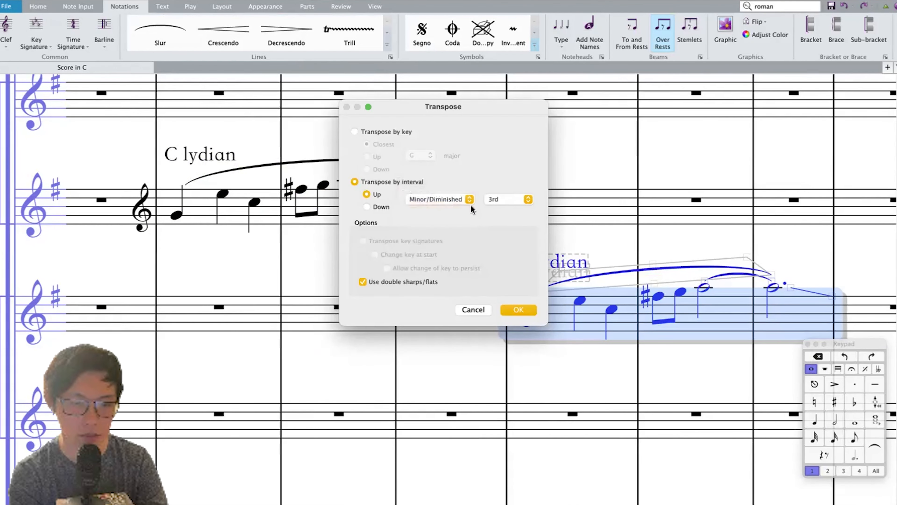
pyautogui.press('Return')
# Step: Remove the copied "C lydian" label and the trailing line from the transposed phrase
pyautogui.click(555, 287)
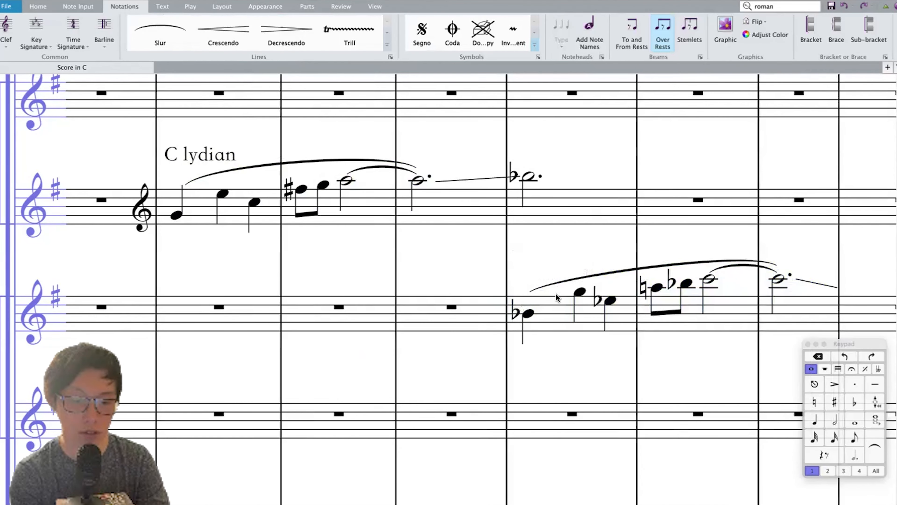
pyautogui.click(556, 302)
pyautogui.hscroll(3, 556, 302)
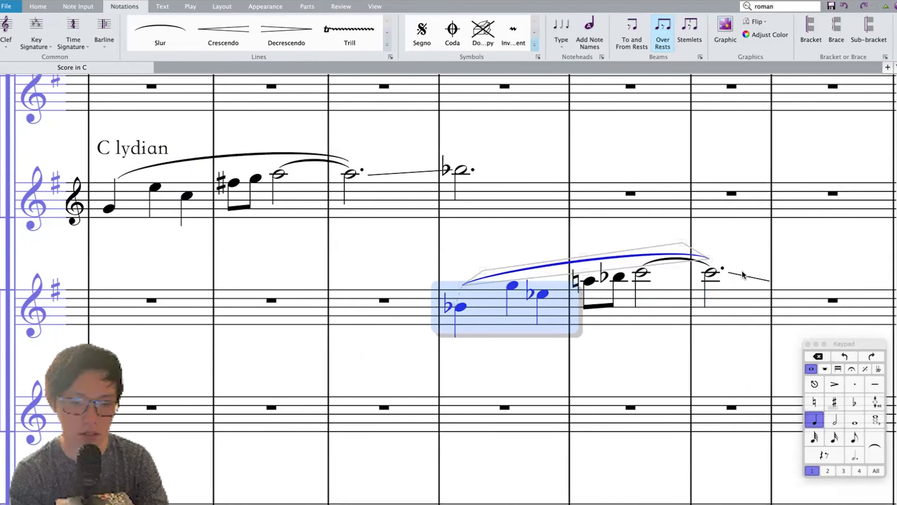
pyautogui.press('Escape')
pyautogui.hscroll(-3, 503, 233)
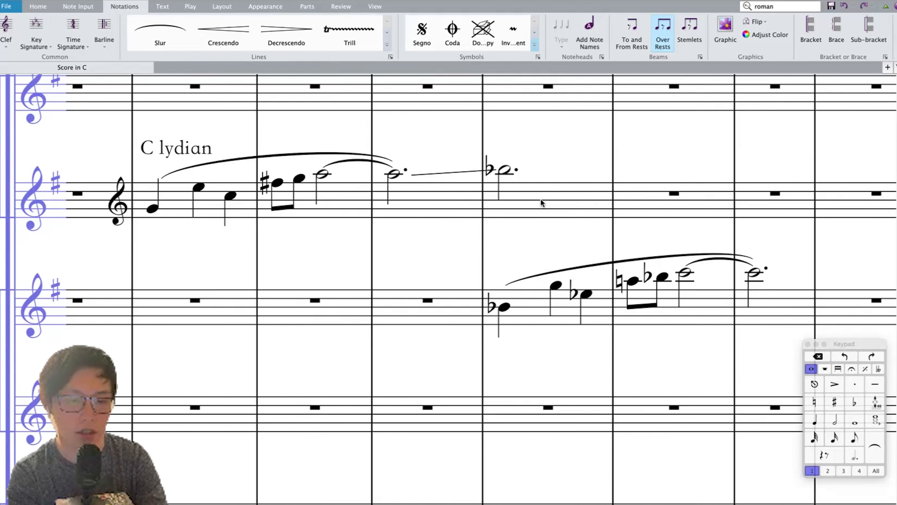
# Step: Move the transposed phrase up to the melody staff, directly following the C lydian phrase
pyautogui.moveTo(525, 311); pyautogui.dragTo(781, 293)
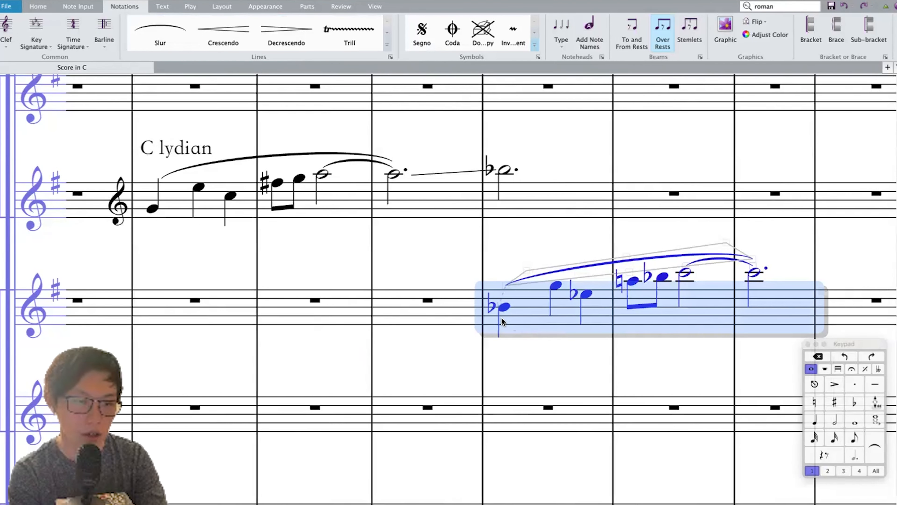
pyautogui.hotkey('shift', 't')
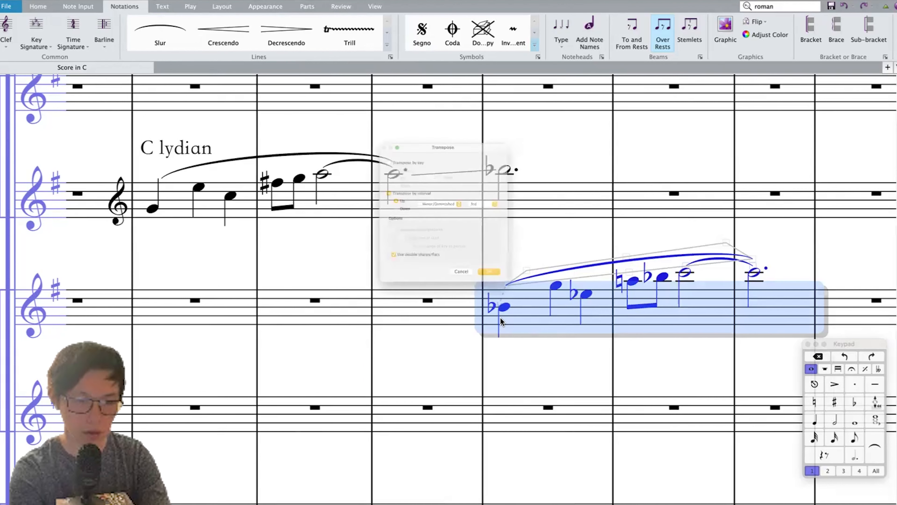
pyautogui.press('Escape')
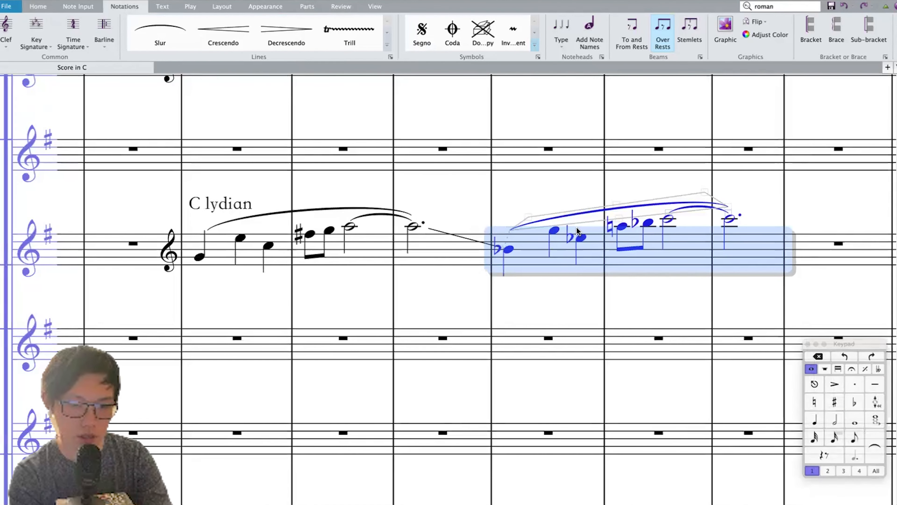
# Step: Raise the transposed phrase on the melody staff by an octave
pyautogui.press('Up')
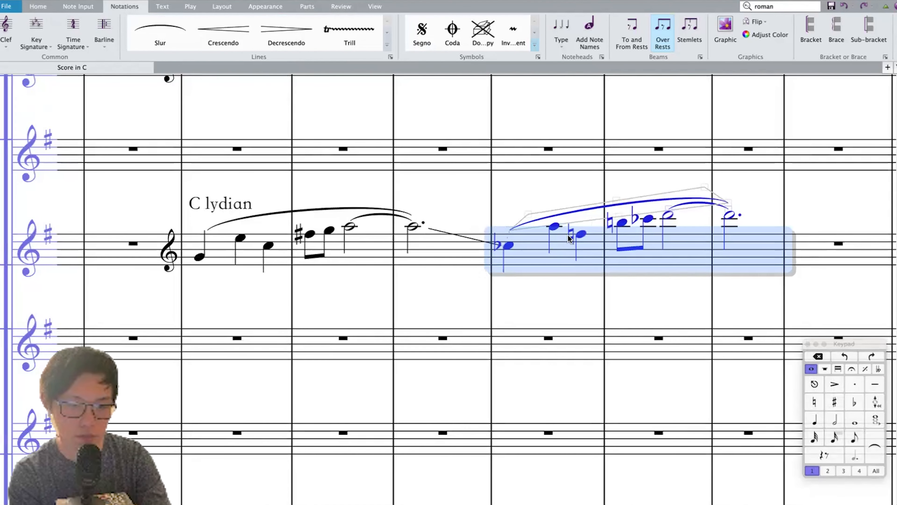
pyautogui.hotkey('ctrl', 'Up')
pyautogui.press('Escape')
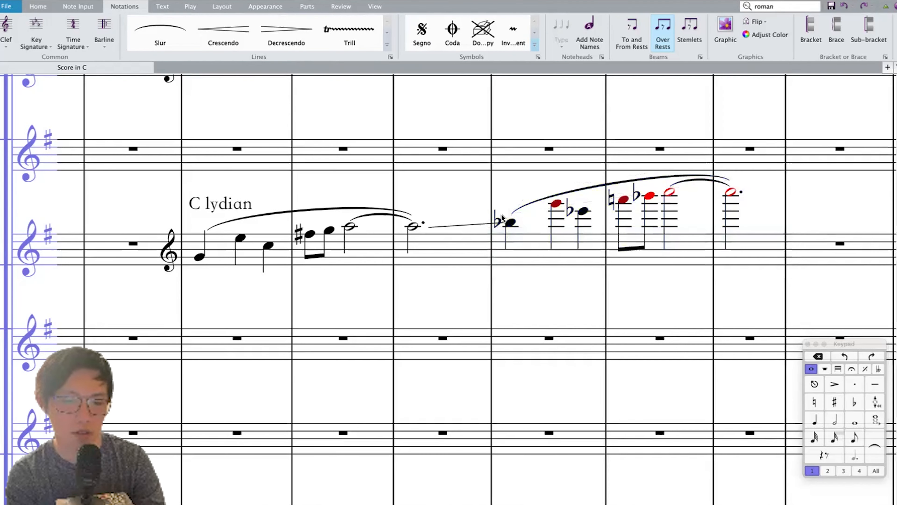
# Step: Lower the transposed phrase on the melody staff by an octave
pyautogui.click(410, 229)
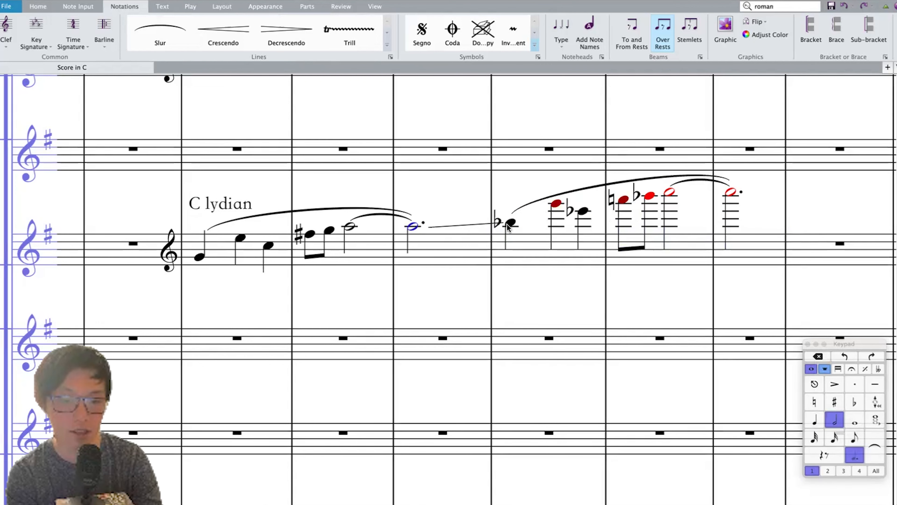
pyautogui.moveTo(515, 235); pyautogui.dragTo(747, 246)
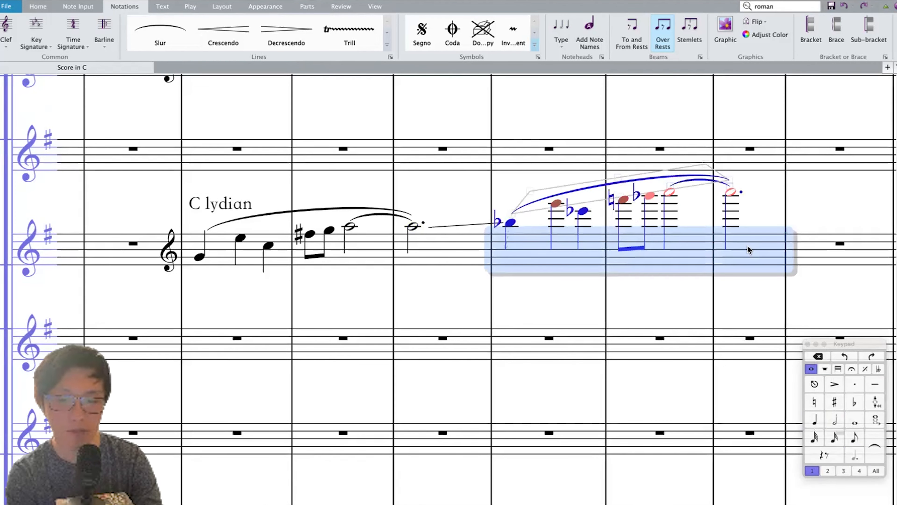
pyautogui.press('super+Down')
pyautogui.click(544, 195)
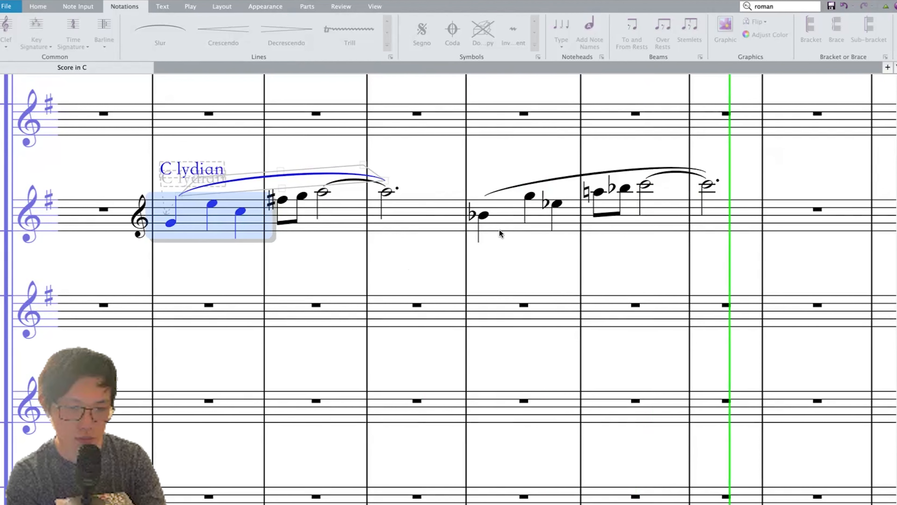
# Step: Copy the "C lydian" label to the first bar of the transposed second phrase
pyautogui.click(510, 167)
pyautogui.click(512, 212)
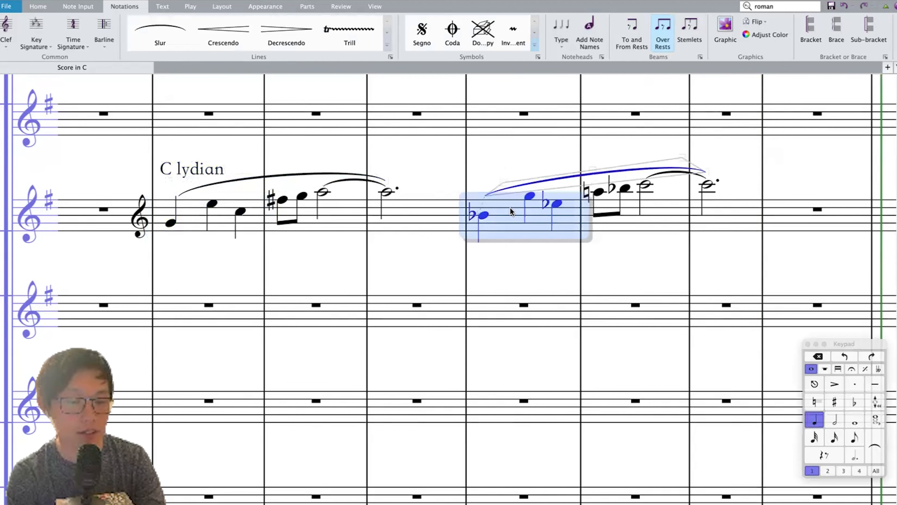
pyautogui.click(195, 167)
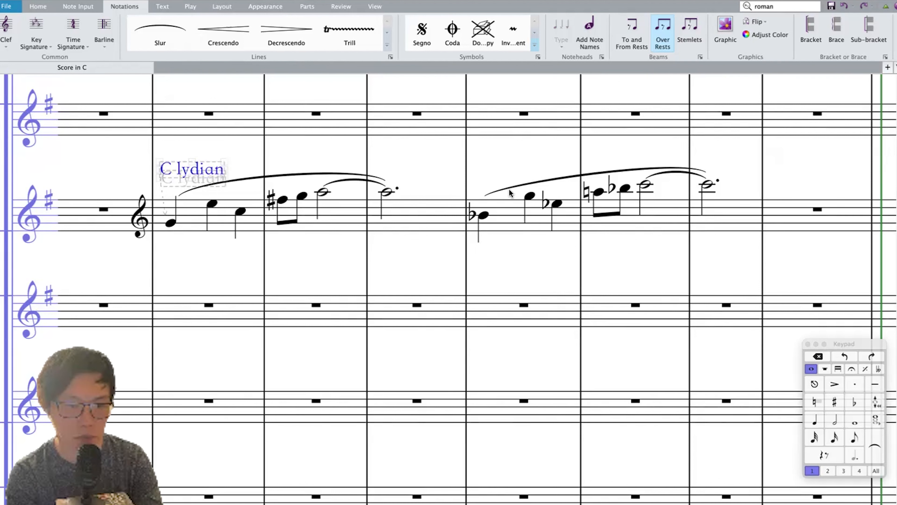
pyautogui.click(507, 208)
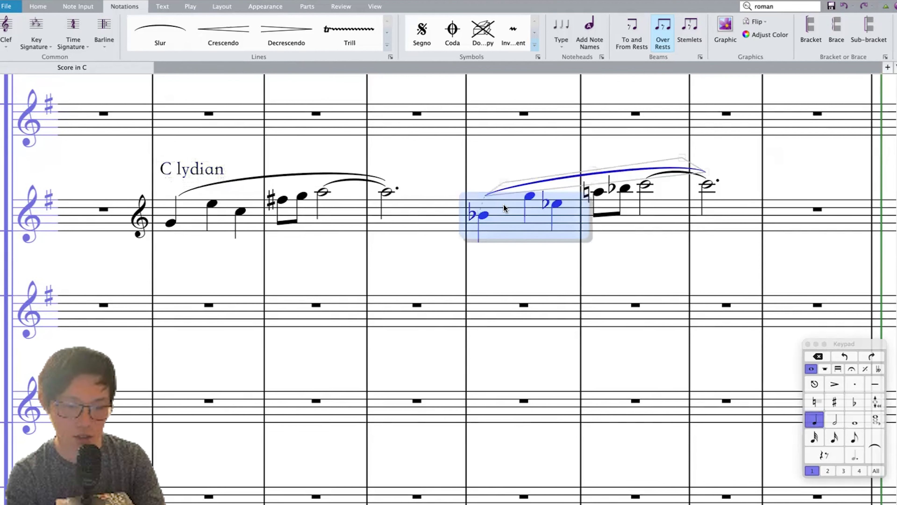
pyautogui.write('C lydian')
# Step: Change the label above the second phrase to "E♭ lydian"
pyautogui.doubleClick(488, 167)
pyautogui.click(481, 168)
pyautogui.press('BackSpace')
pyautogui.write('E')
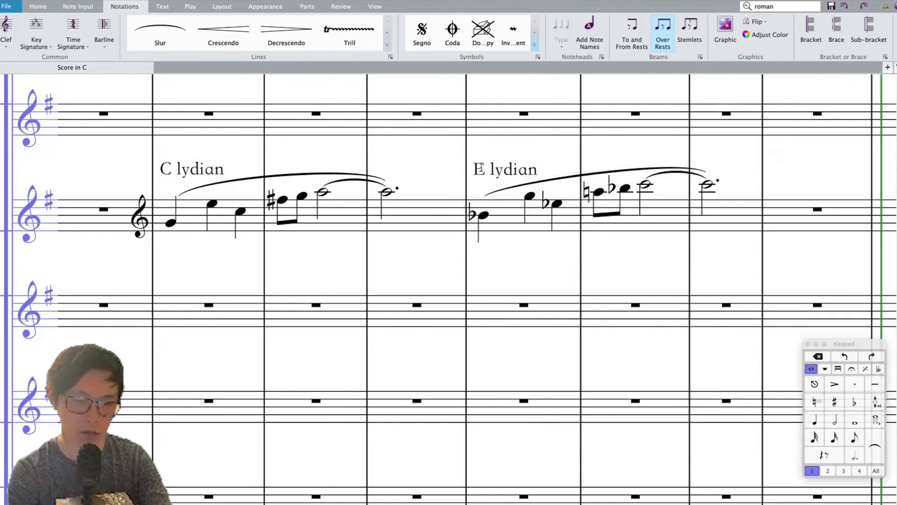
pyautogui.rightClick(481, 167)
pyautogui.click(518, 244)
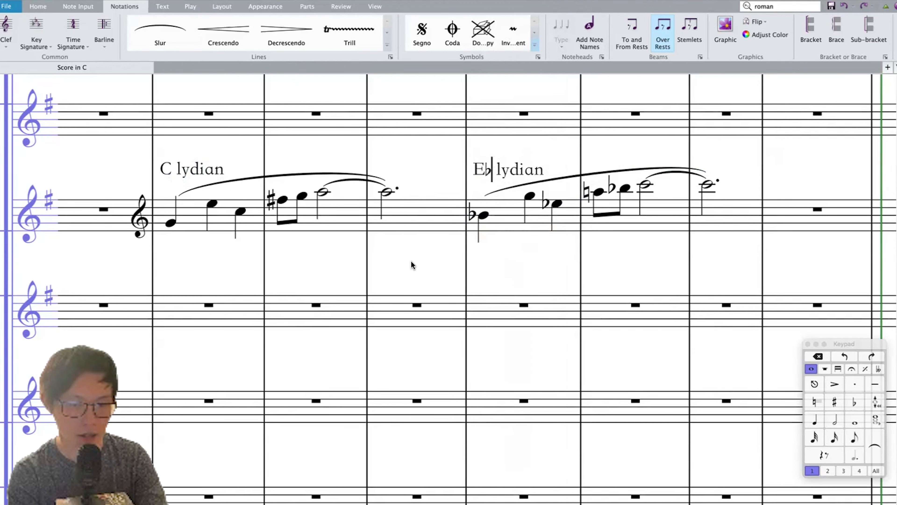
pyautogui.click(546, 311)
pyautogui.press('Escape')
pyautogui.click(194, 220)
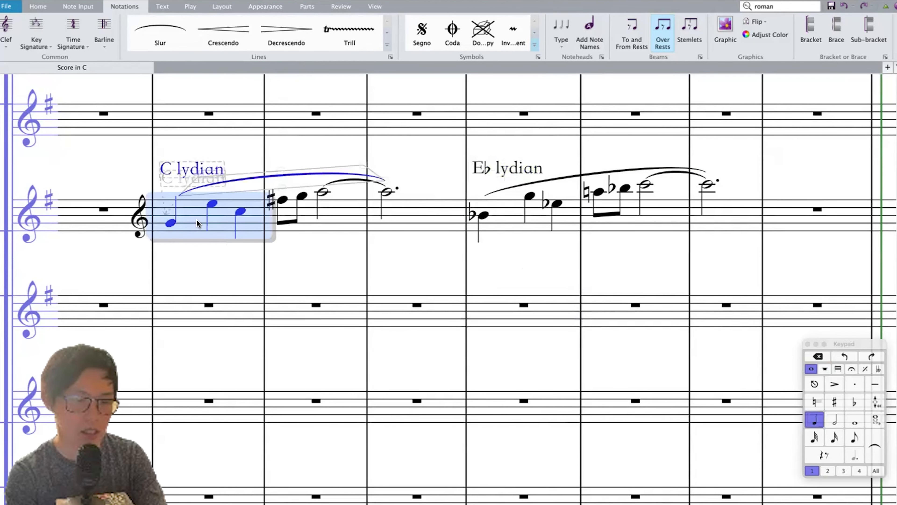
pyautogui.click(501, 211)
pyautogui.click(515, 281)
pyautogui.click(524, 157)
# Step: Copy the three-bar E♭ lydian phrase and select the empty bar directly after it as the destination
pyautogui.click(424, 153)
pyautogui.scroll(-2, 424, 153)
pyautogui.click(447, 156)
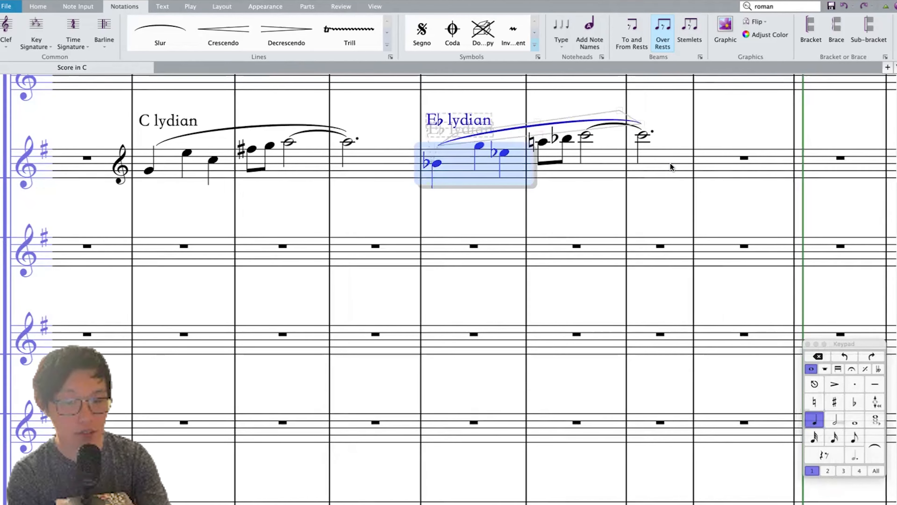
pyautogui.keyDown('shift'); pyautogui.click(670, 163); pyautogui.keyUp('shift')
pyautogui.hscroll(5, 670, 162)
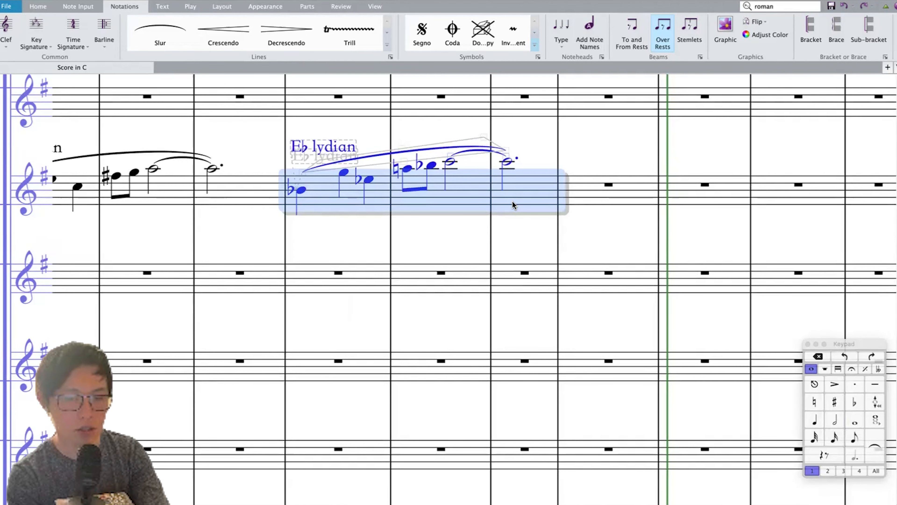
pyautogui.click(608, 200)
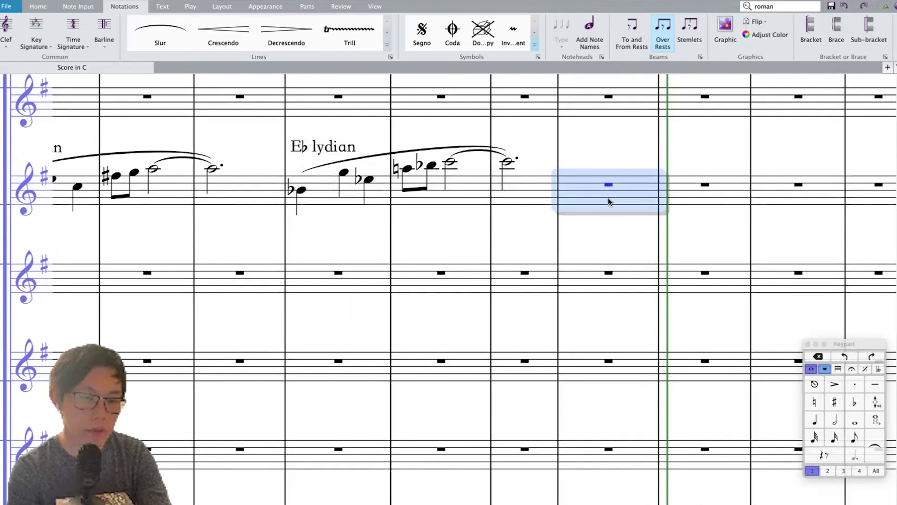
# Step: Paste the phrase into the selected bar and transpose it up by a minor 2nd
pyautogui.hotkey('shift', 't')
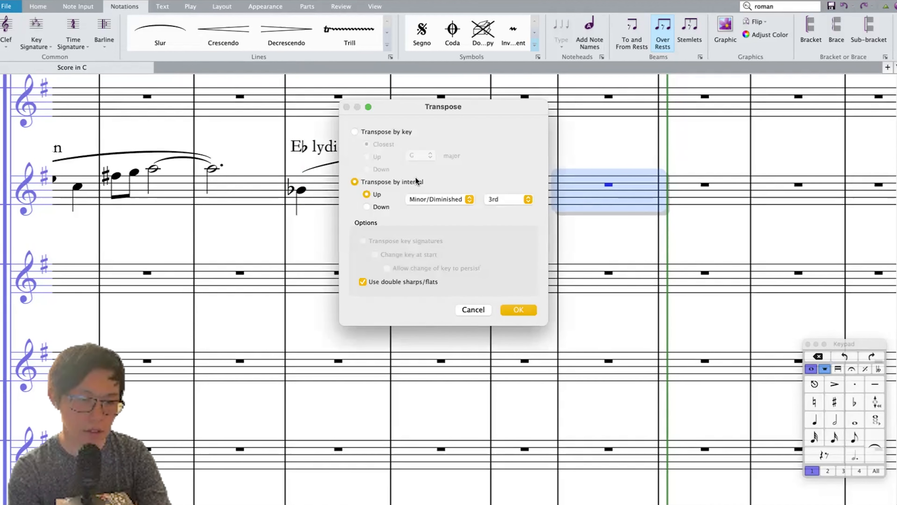
pyautogui.click(509, 197)
pyautogui.click(503, 190)
pyautogui.press('Return')
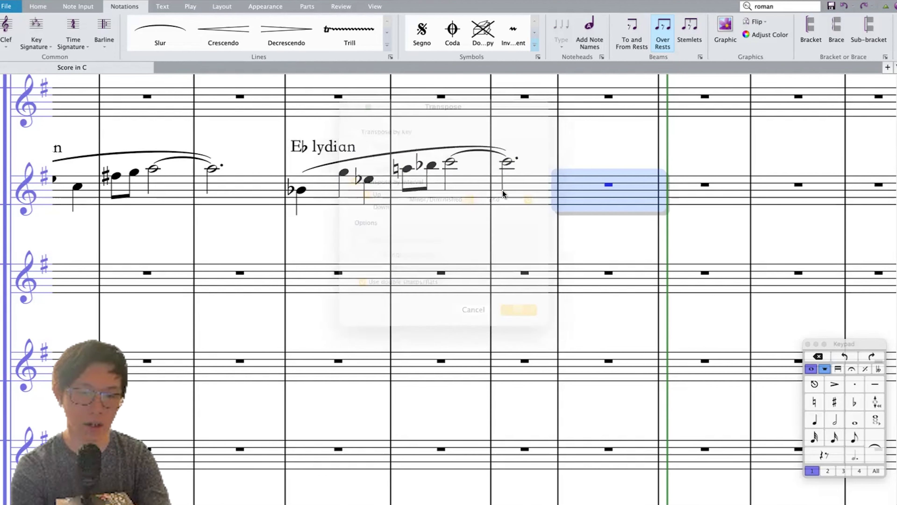
pyautogui.press('super+v')
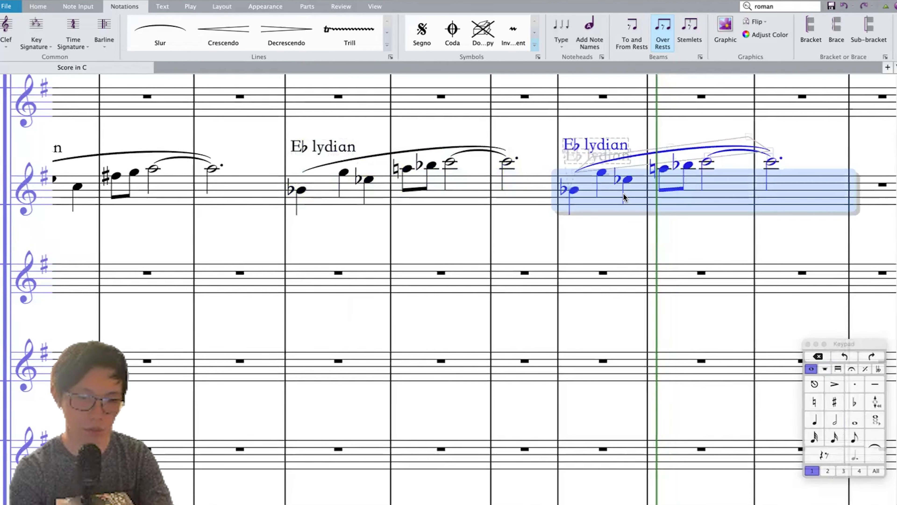
pyautogui.hotkey('shift', 't')
pyautogui.press('Return')
pyautogui.press('Return')
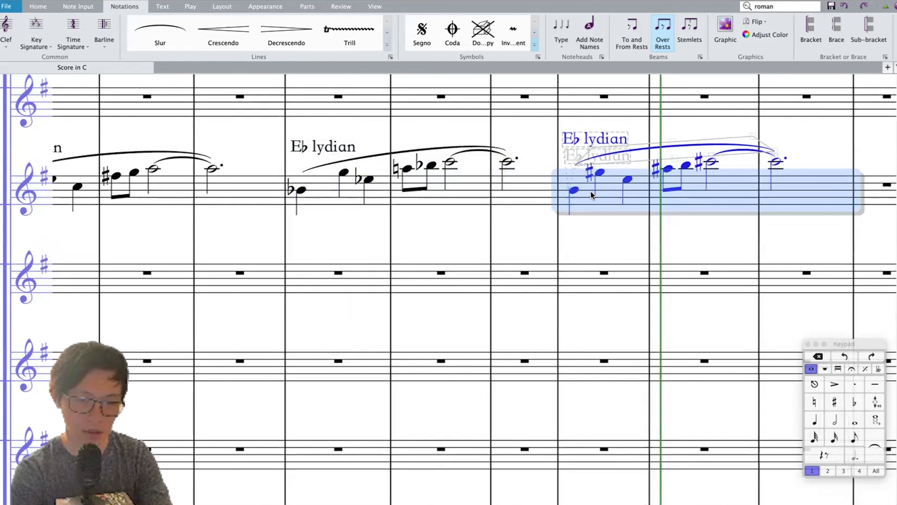
# Step: Change the label above the third phrase to "E lydian"
pyautogui.click(506, 161)
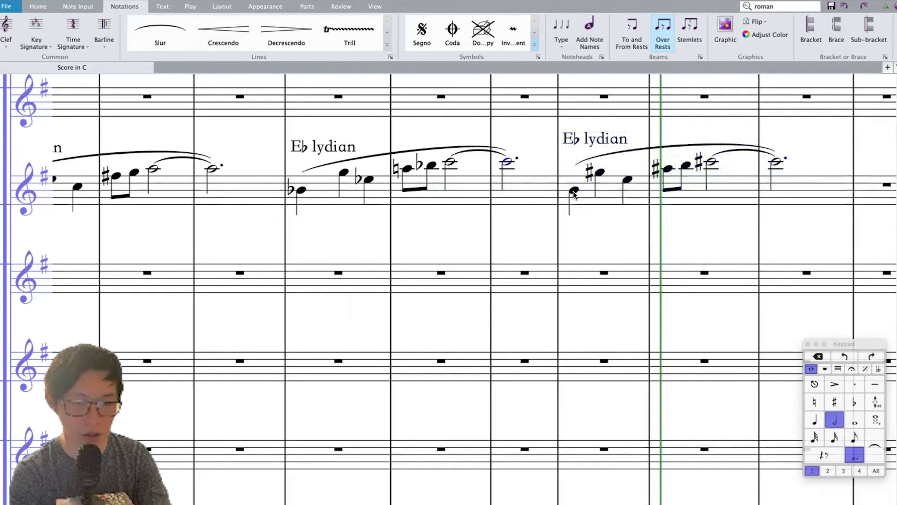
pyautogui.click(573, 191)
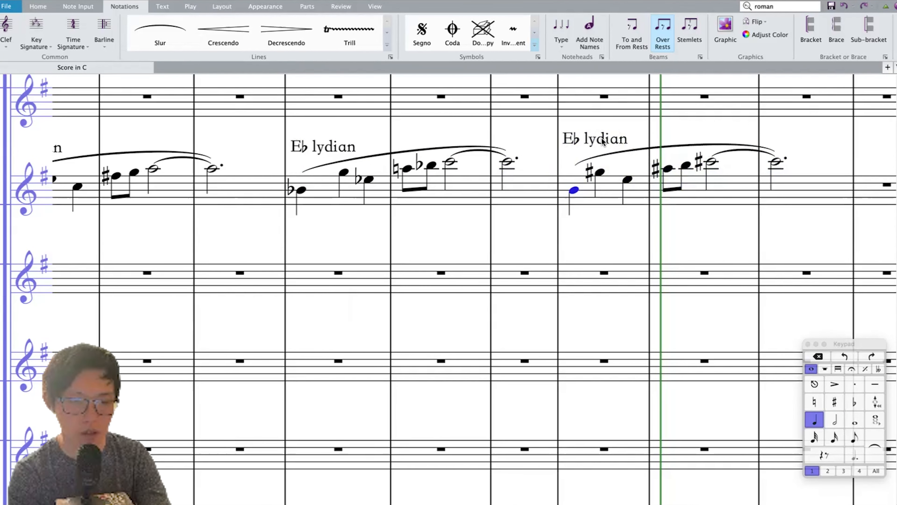
pyautogui.doubleClick(581, 143)
pyautogui.press('BackSpace')
pyautogui.press('Escape')
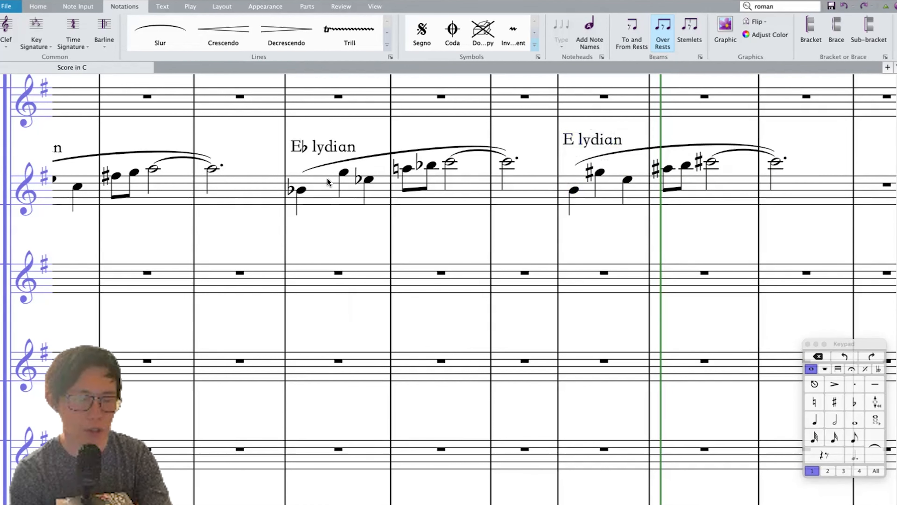
# Step: Play back the three melody phrases from the first C lydian bar
pyautogui.press('super+minus')
pyautogui.press('super+minus')
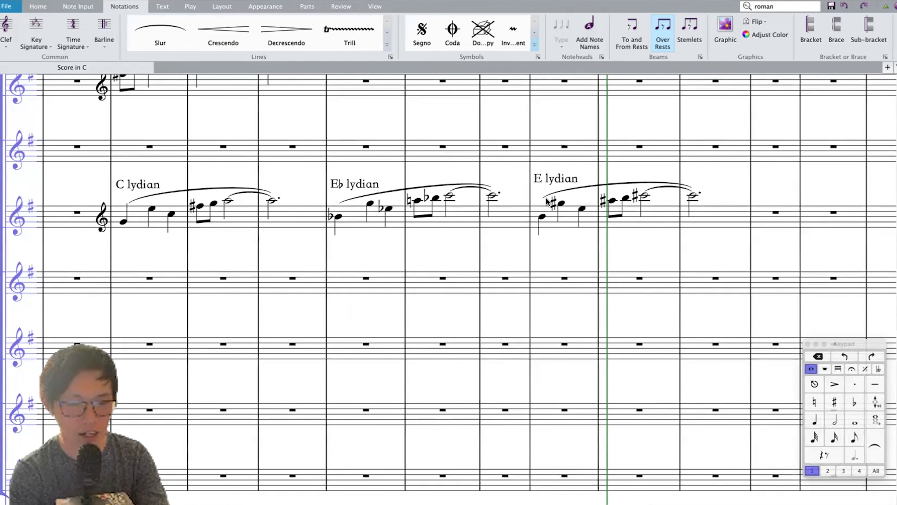
pyautogui.click(137, 218)
pyautogui.press('p')
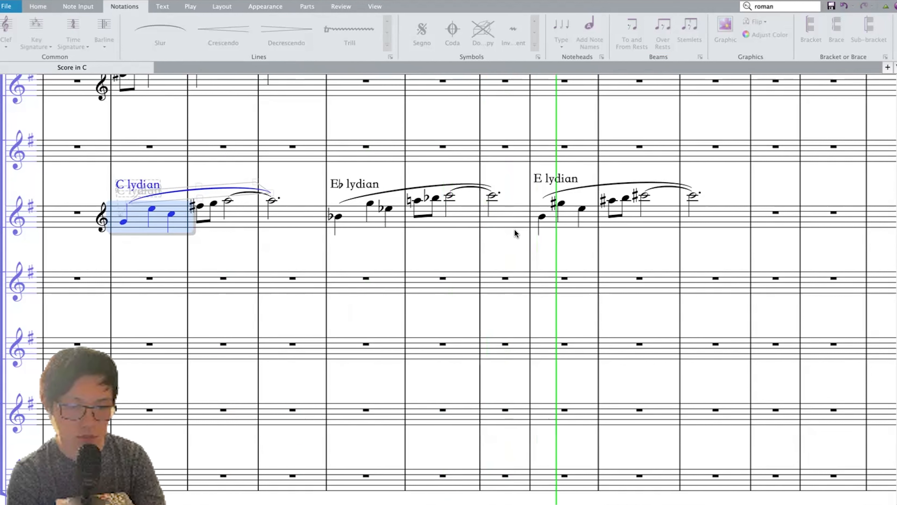
pyautogui.click(613, 208)
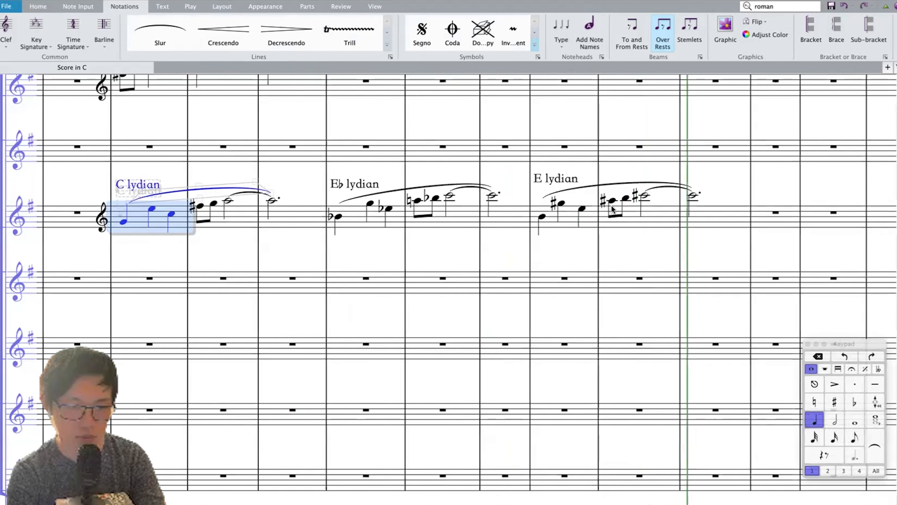
pyautogui.click(563, 178)
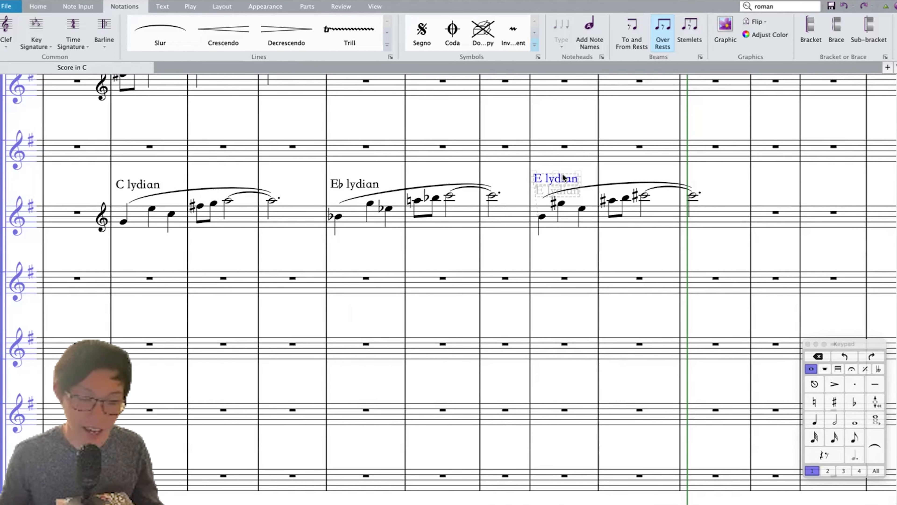
pyautogui.click(547, 244)
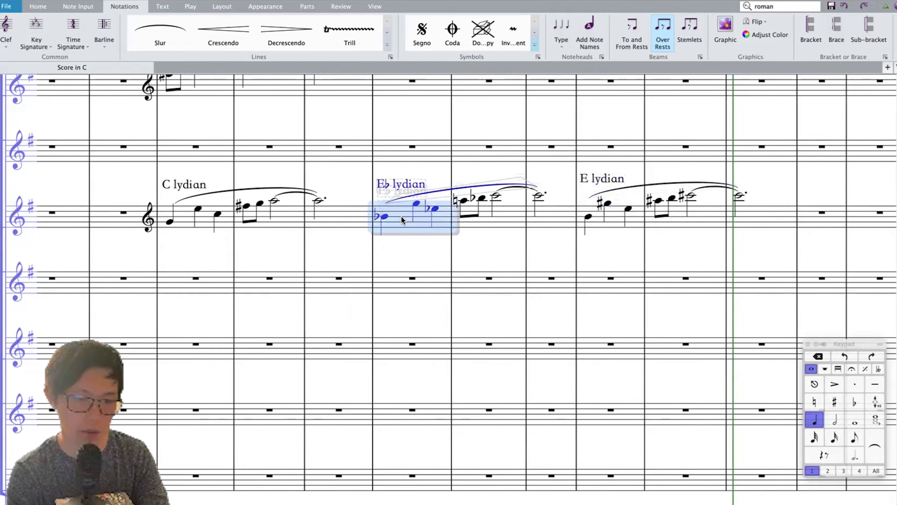
# Step: Delete the "E lydian" label above the third phrase
pyautogui.hscroll(3, 401, 216)
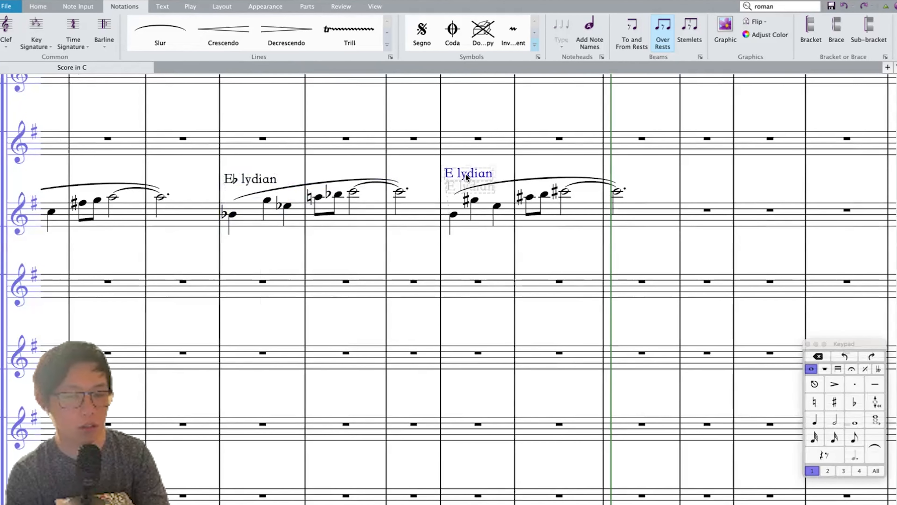
pyautogui.hscroll(-1, 465, 173)
pyautogui.press('Delete')
pyautogui.click(477, 217)
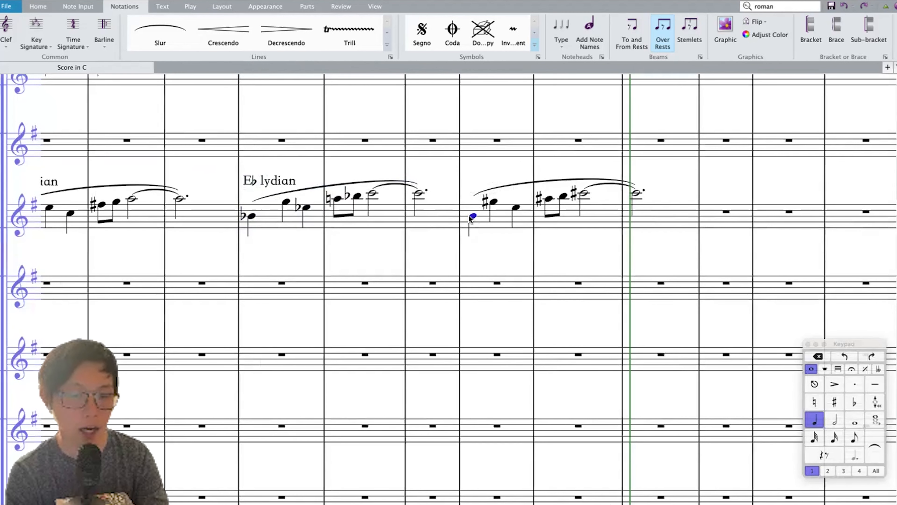
pyautogui.click(495, 282)
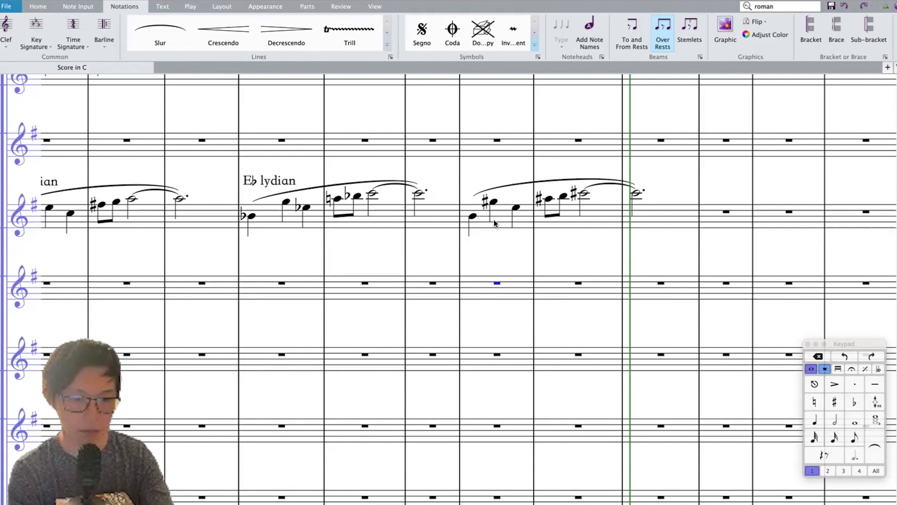
pyautogui.click(472, 215)
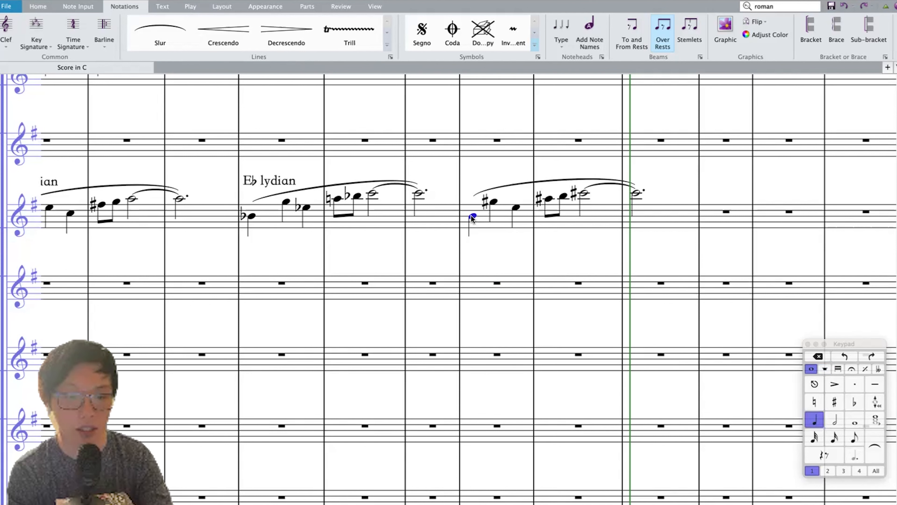
# Step: Copy the "E♭ lydian" label to the first note of the third phrase
pyautogui.click(281, 182)
pyautogui.press('super+c')
pyautogui.click(472, 215)
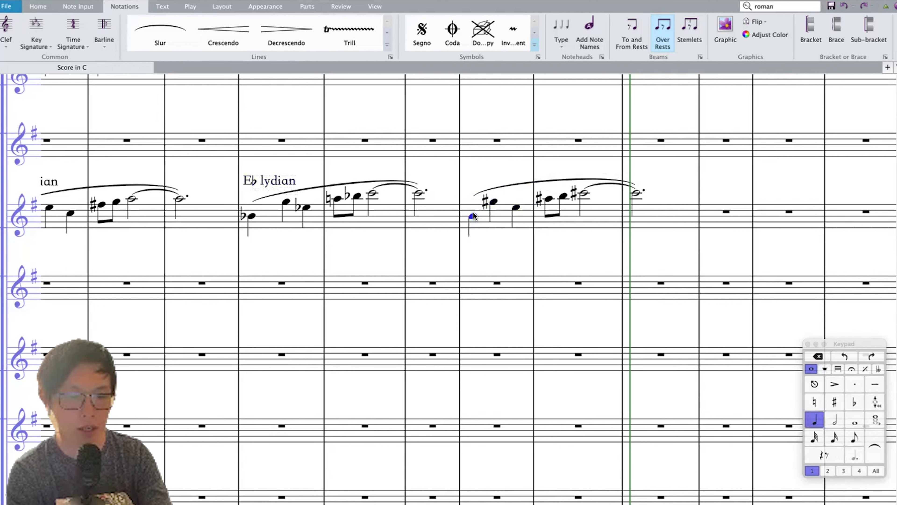
pyautogui.press('super+v')
pyautogui.click(250, 215)
pyautogui.hscroll(-5, 247, 218)
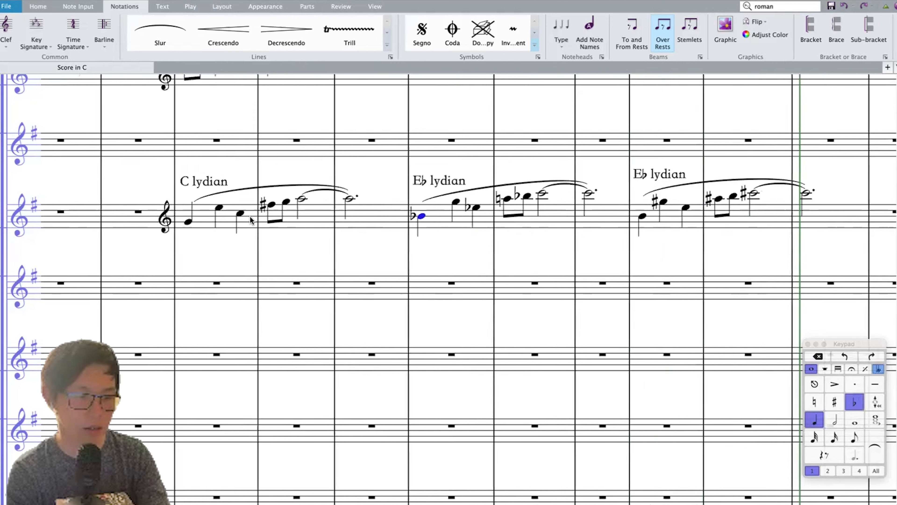
pyautogui.click(198, 223)
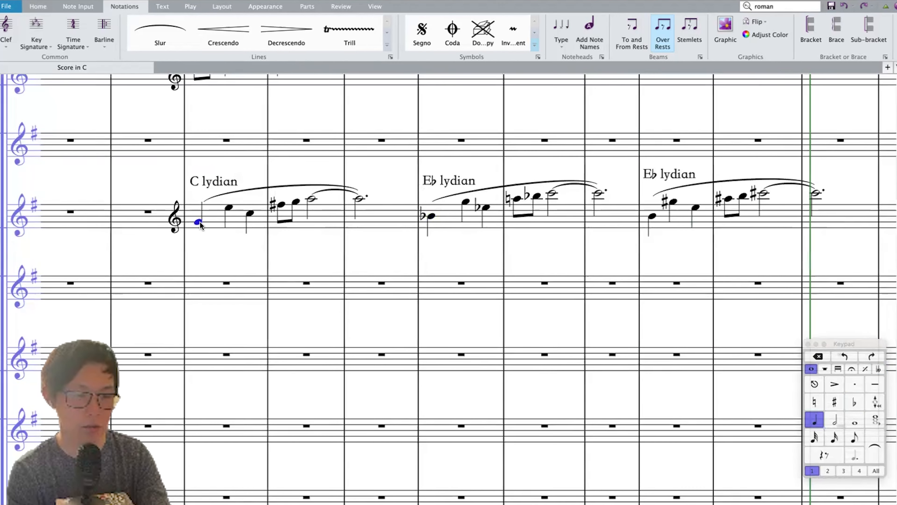
pyautogui.click(213, 182)
pyautogui.keyDown('super'); pyautogui.click(448, 182); pyautogui.keyUp('super')
pyautogui.hscroll(4, 449, 181)
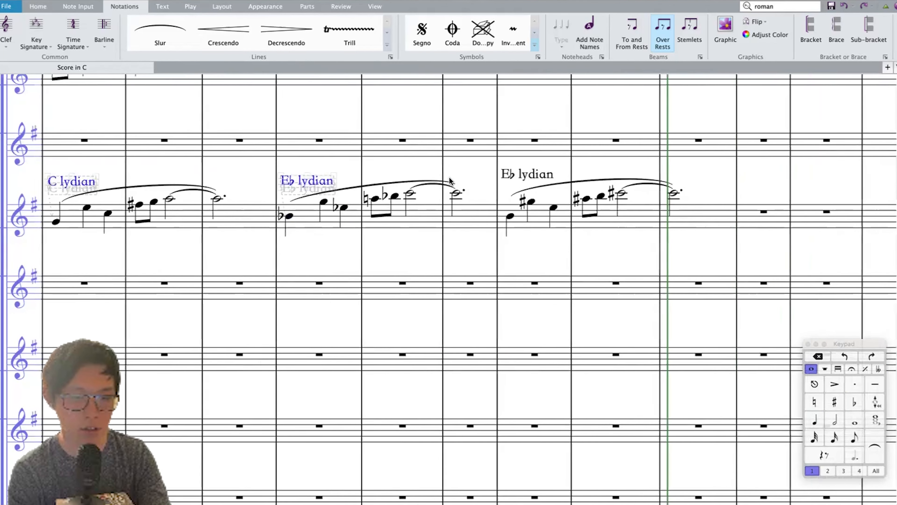
pyautogui.click(509, 221)
pyautogui.hscroll(2, 508, 216)
# Step: Replace the text of the label above the third phrase with "G"
pyautogui.click(467, 180)
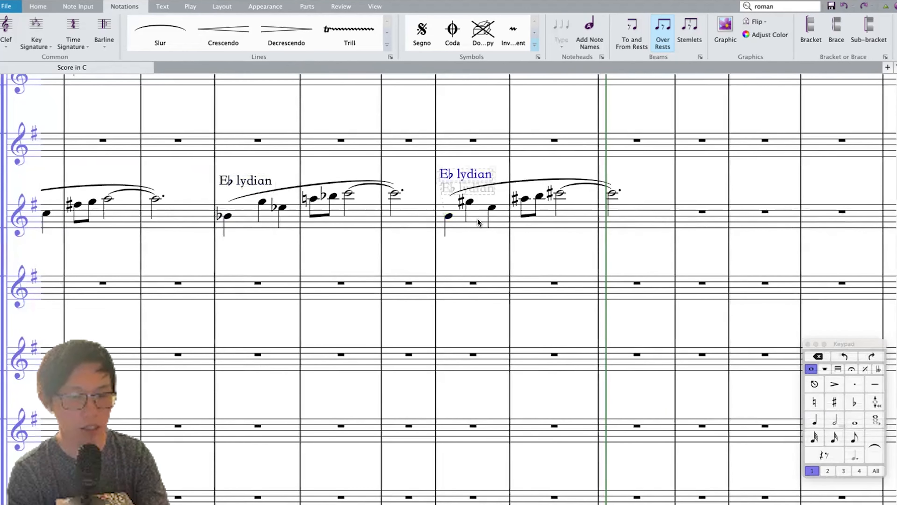
pyautogui.press('Escape')
pyautogui.doubleClick(469, 177)
pyautogui.press('super+a')
pyautogui.write('Gm')
pyautogui.press('BackSpace')
# Step: Enter a quarter-note E–G♯–B chord on the staff below the third phrase, at the start of its first bar
pyautogui.click(470, 296)
pyautogui.press('b')
pyautogui.press('Escape')
pyautogui.press('5')
pyautogui.press('4')
pyautogui.press('.')
pyautogui.press('3')
pyautogui.press('super+z')
pyautogui.hotkey('shift', '3')
pyautogui.press('8')
pyautogui.hotkey('shift', '3')
pyautogui.press('Escape')
pyautogui.press('.')
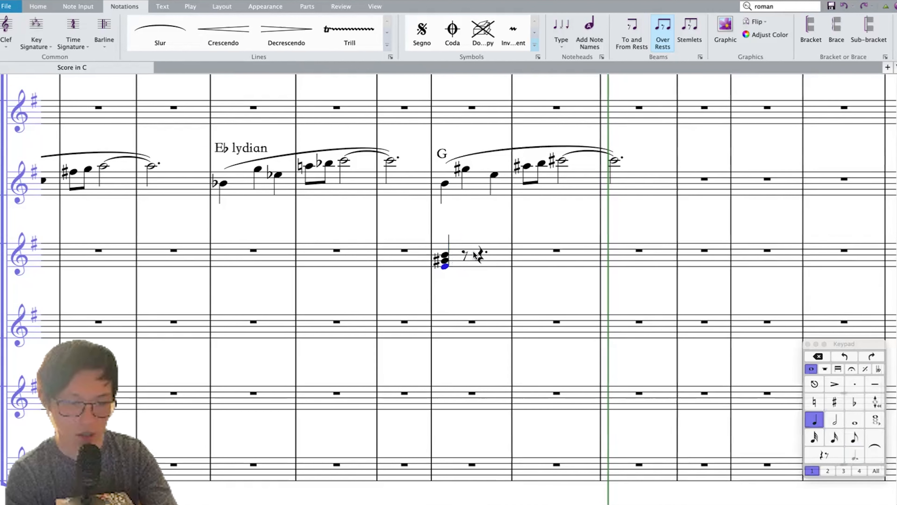
# Step: Add a quarter-note B–D♯–F♯ chord as the second beat of the bar below the third phrase
pyautogui.click(463, 252)
pyautogui.press('4')
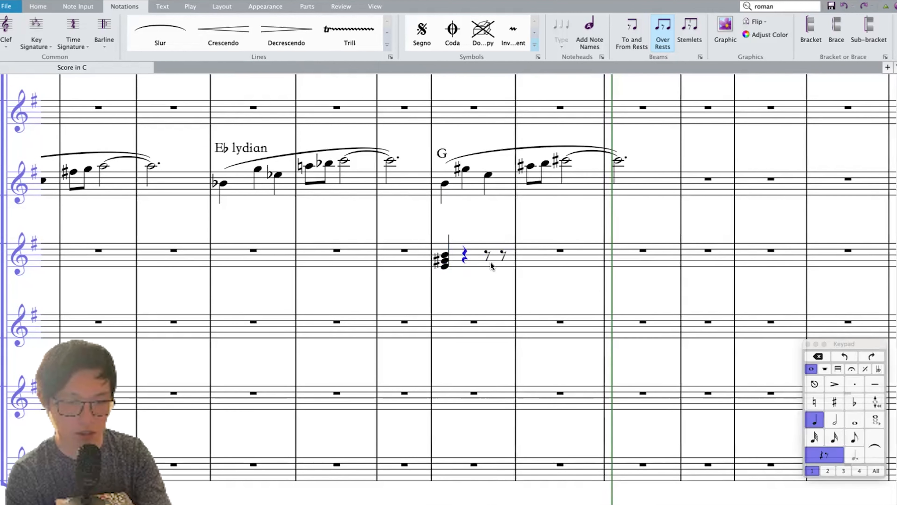
pyautogui.press('b')
pyautogui.press('super+Up')
pyautogui.press('8')
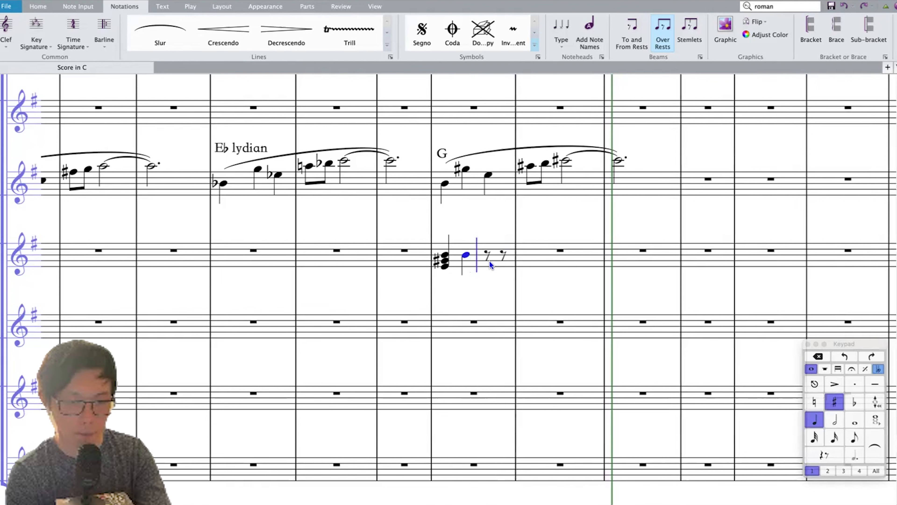
pyautogui.press('3')
pyautogui.press('8')
pyautogui.press('3')
# Step: Fill the bar's remaining quarter rest with a G–B–D chord
pyautogui.click(489, 260)
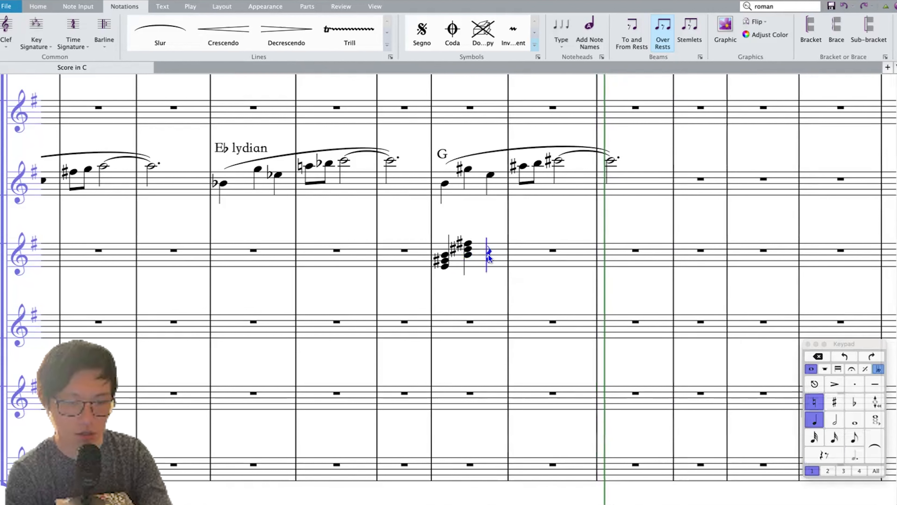
pyautogui.press('3')
pyautogui.press('3')
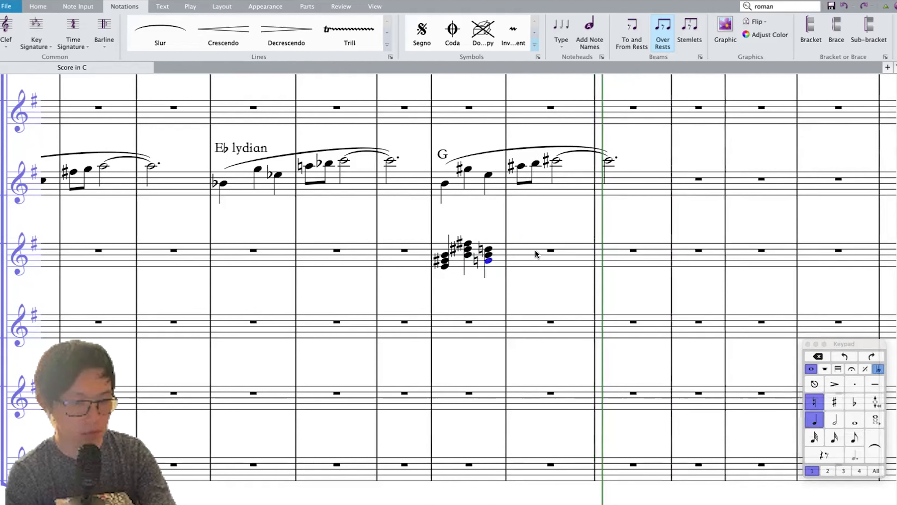
# Step: Try a quarter-note C–E–G–B chord in the second bar below the third phrase, then clear that bar
pyautogui.click(537, 250)
pyautogui.click(520, 257)
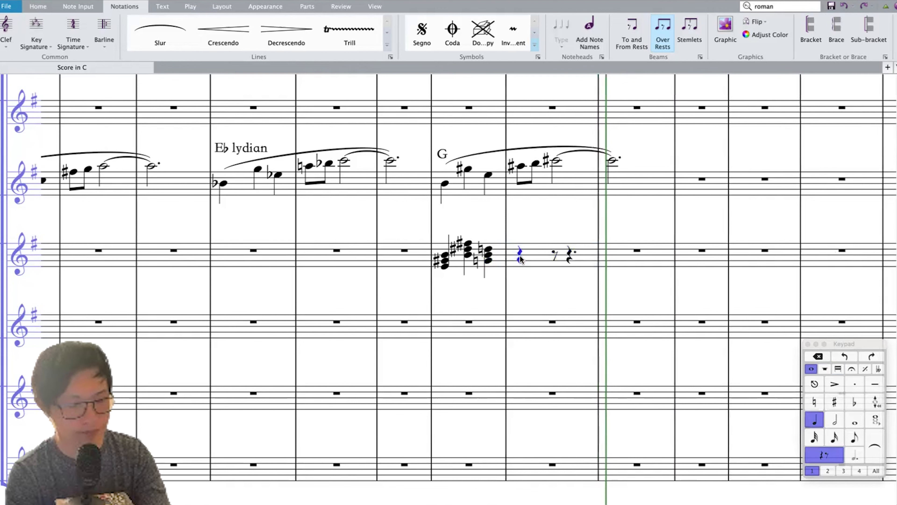
pyautogui.press('c')
pyautogui.press('3')
pyautogui.press('3')
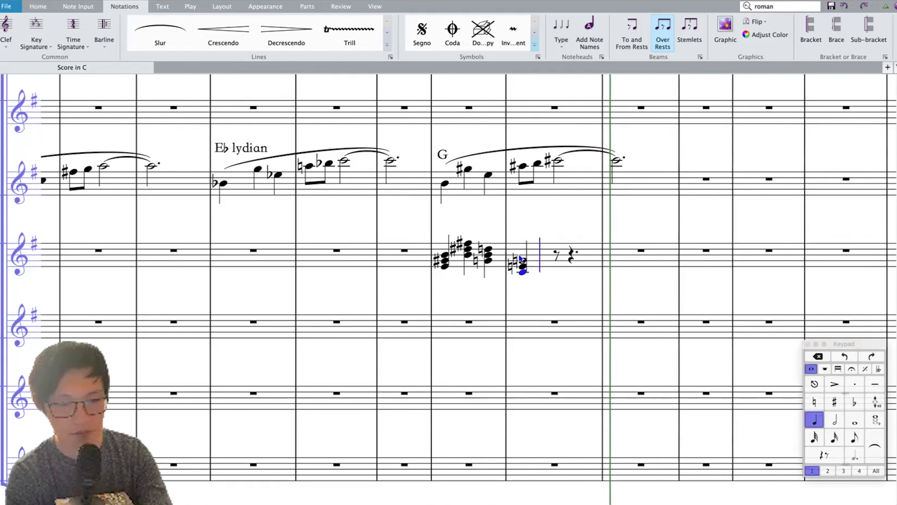
pyautogui.click(546, 258)
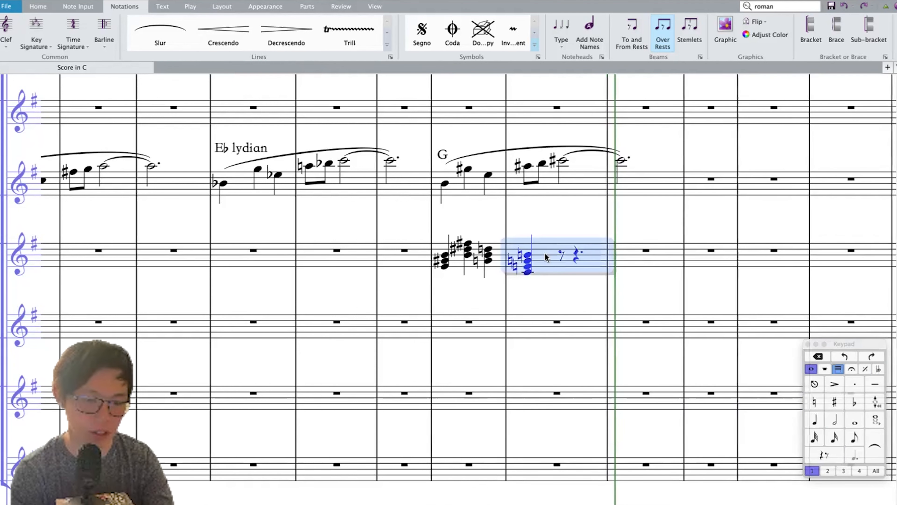
pyautogui.press('Delete')
# Step: Check the three sketched chords below the third phrase one by one and delete them from the bar
pyautogui.click(475, 260)
pyautogui.scroll(5, 475, 261)
pyautogui.click(458, 196)
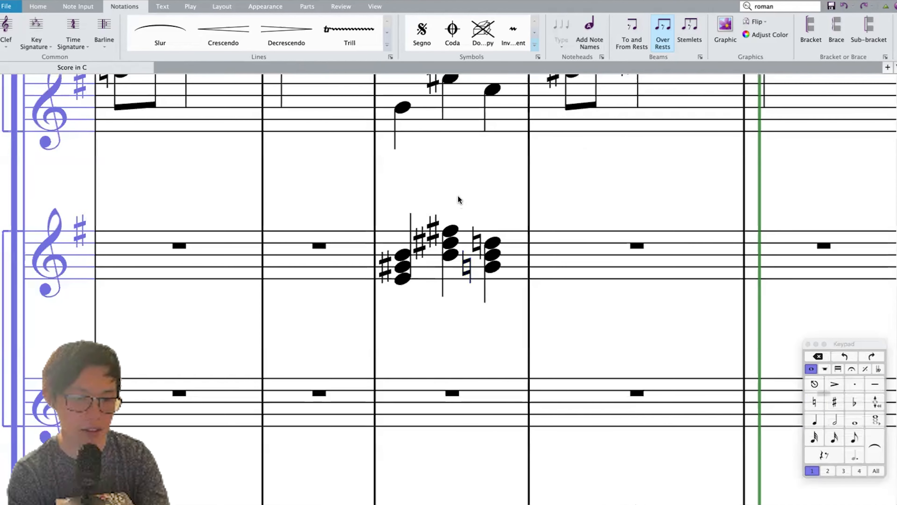
pyautogui.scroll(2, 458, 198)
pyautogui.click(448, 281)
pyautogui.keyDown('shift'); pyautogui.click(445, 295); pyautogui.keyUp('shift')
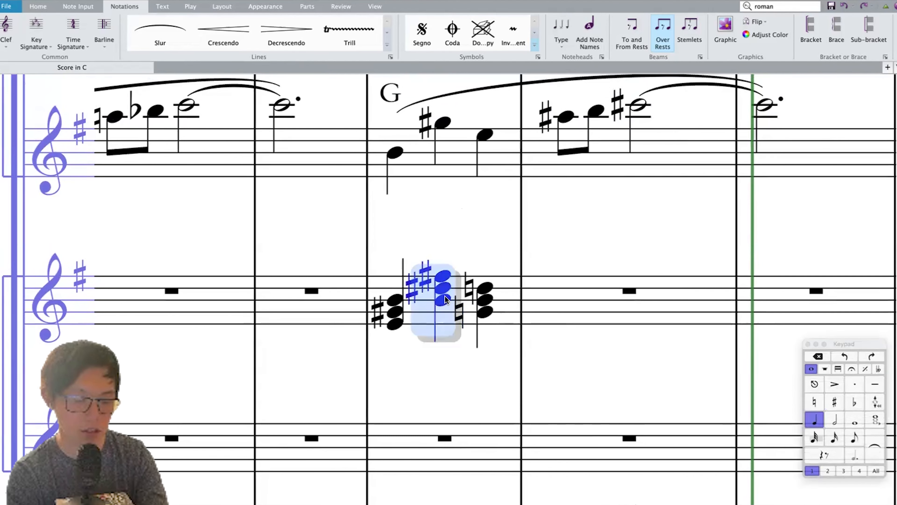
pyautogui.click(451, 251)
pyautogui.click(391, 302)
pyautogui.keyDown('shift'); pyautogui.click(391, 322); pyautogui.keyUp('shift')
pyautogui.click(446, 277)
pyautogui.keyDown('shift'); pyautogui.click(447, 297); pyautogui.keyUp('shift')
pyautogui.click(486, 288)
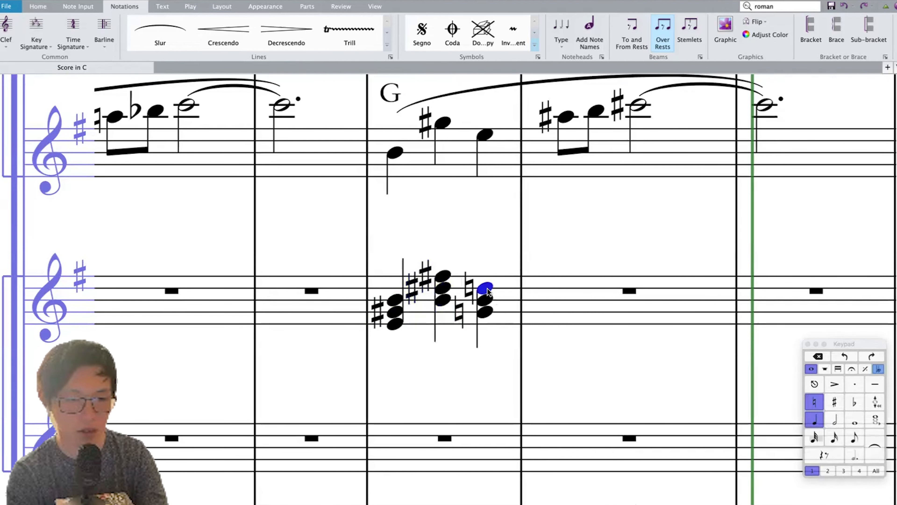
pyautogui.keyDown('shift'); pyautogui.click(486, 315); pyautogui.keyUp('shift')
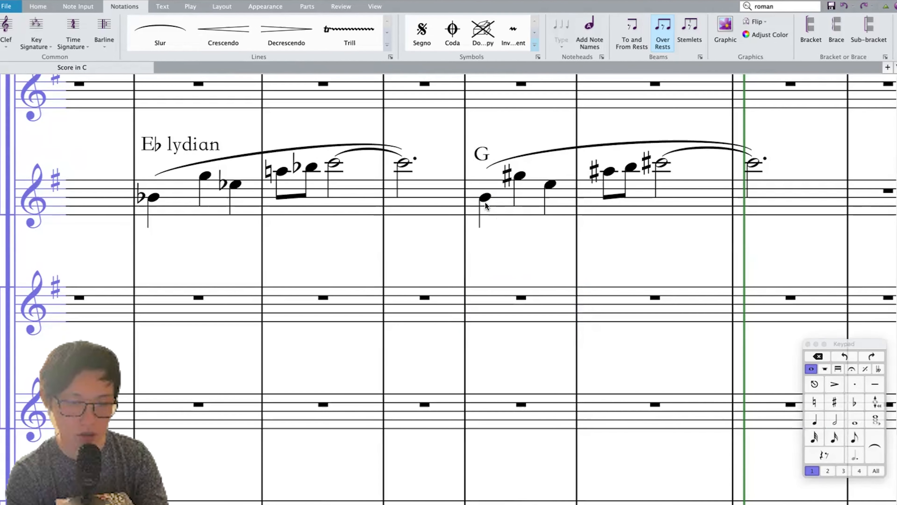
# Step: Copy the three-bar E♭ lydian phrase onto the staff directly below the third phrase
pyautogui.click(485, 202)
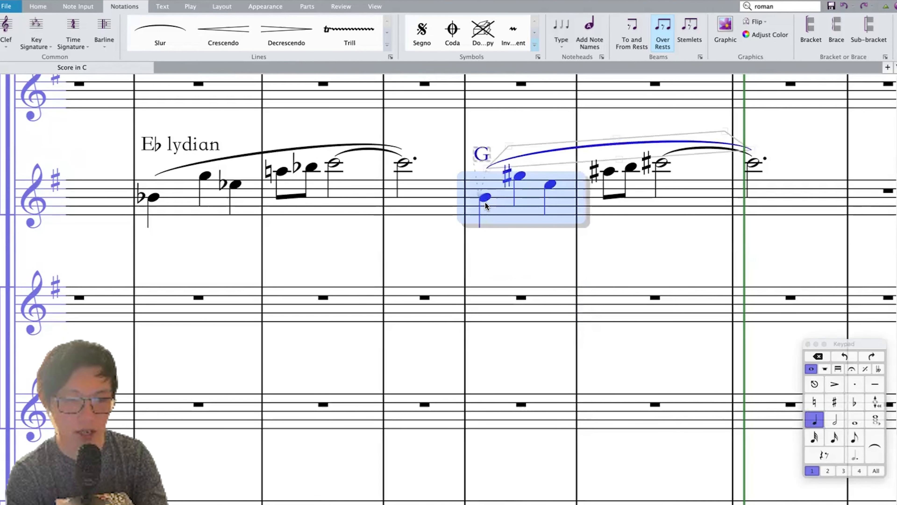
pyautogui.keyDown('shift'); pyautogui.click(790, 202); pyautogui.keyUp('shift')
pyautogui.scroll(-3, 790, 202)
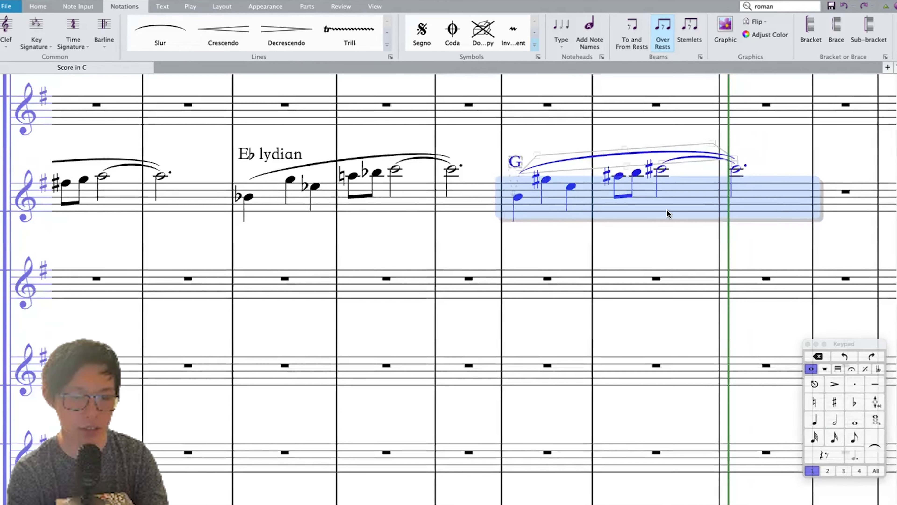
pyautogui.click(285, 203)
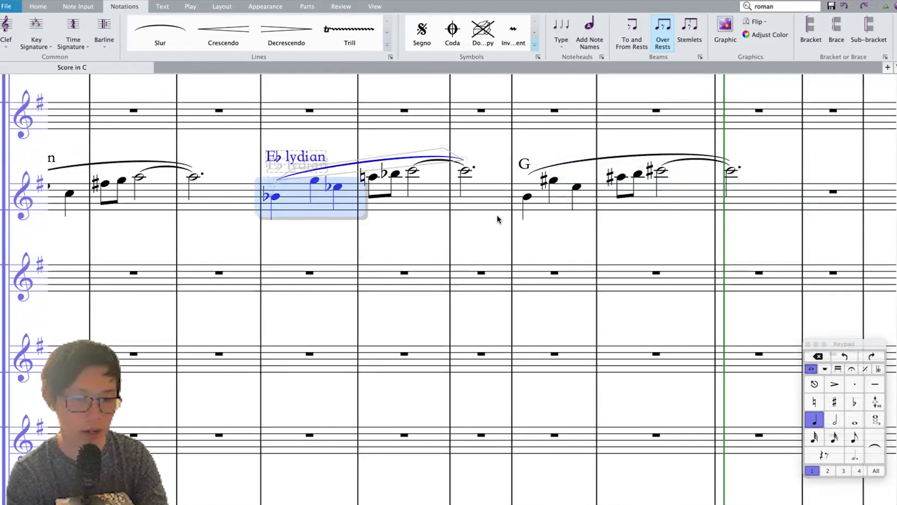
pyautogui.keyDown('shift'); pyautogui.click(498, 202); pyautogui.keyUp('shift')
pyautogui.click(555, 279)
pyautogui.press('super+v')
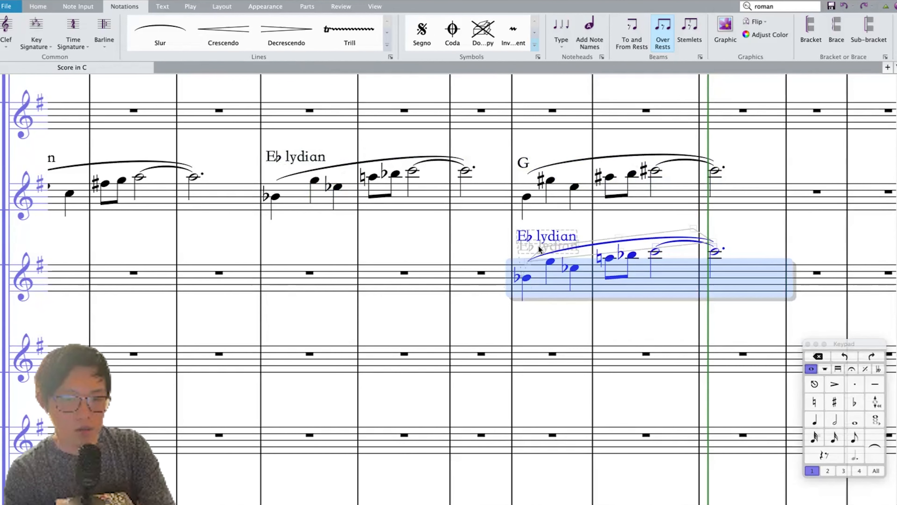
# Step: Transpose the copied phrase below the third phrase up a major third so it starts on D
pyautogui.click(279, 198)
pyautogui.click(537, 281)
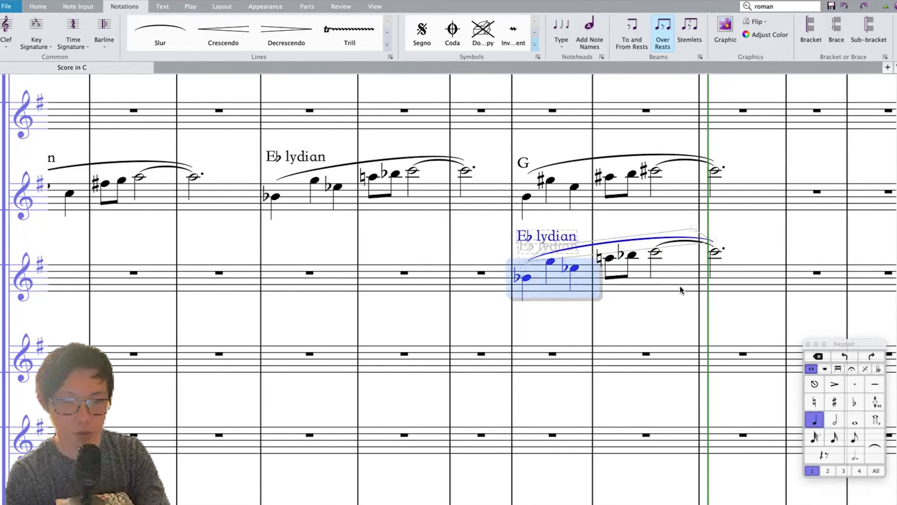
pyautogui.keyDown('shift'); pyautogui.click(732, 283); pyautogui.keyUp('shift')
pyautogui.hotkey('shift', 't')
pyautogui.click(516, 193)
pyautogui.click(500, 203)
pyautogui.click(466, 199)
pyautogui.click(436, 193)
pyautogui.press('Return')
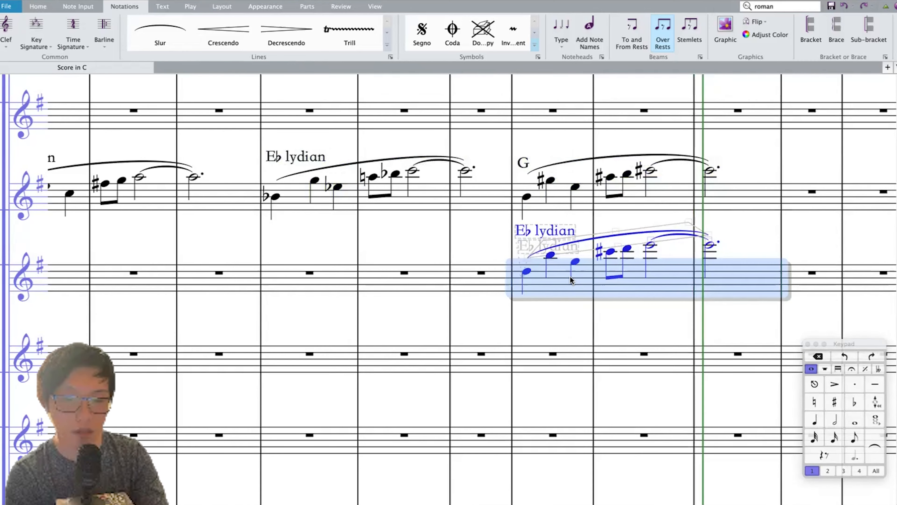
# Step: Insert a D major key signature at the start of the third phrase
pyautogui.hscroll(2, 570, 276)
pyautogui.click(433, 303)
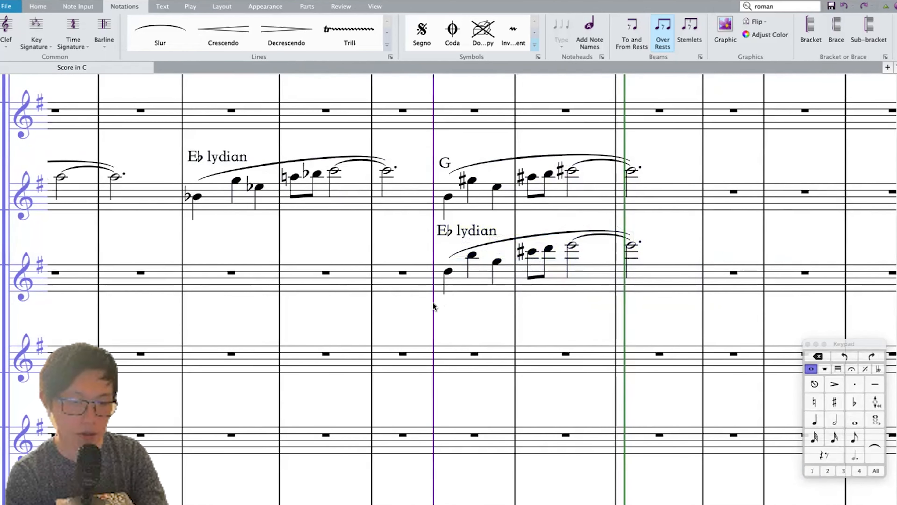
pyautogui.click(32, 43)
pyautogui.click(106, 154)
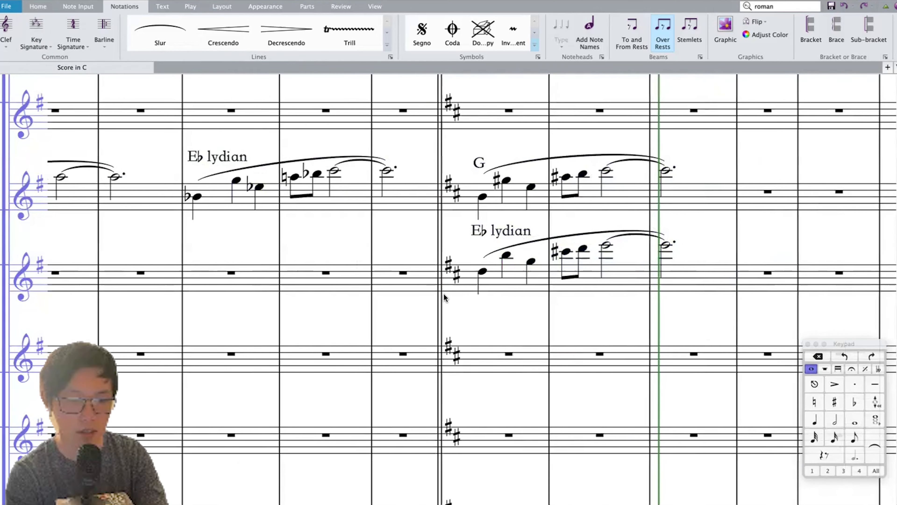
# Step: Remove the redundant sharp sign from the C in the copied phrase's second bar
pyautogui.hscroll(2, 438, 311)
pyautogui.click(486, 250)
pyautogui.press('8')
# Step: Shift the copied phrase down two diatonic steps so it starts on B, and delete its "E♭ lydian" label
pyautogui.moveTo(414, 274); pyautogui.dragTo(611, 270)
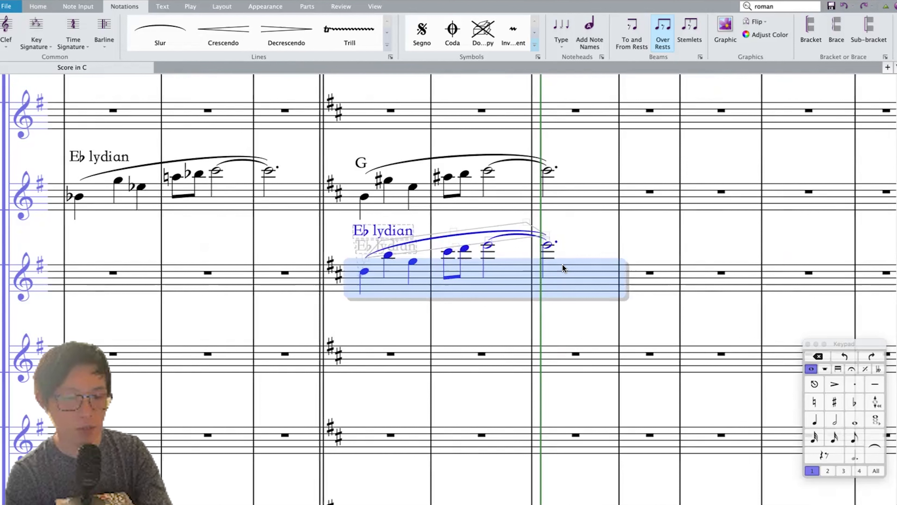
pyautogui.click(366, 271)
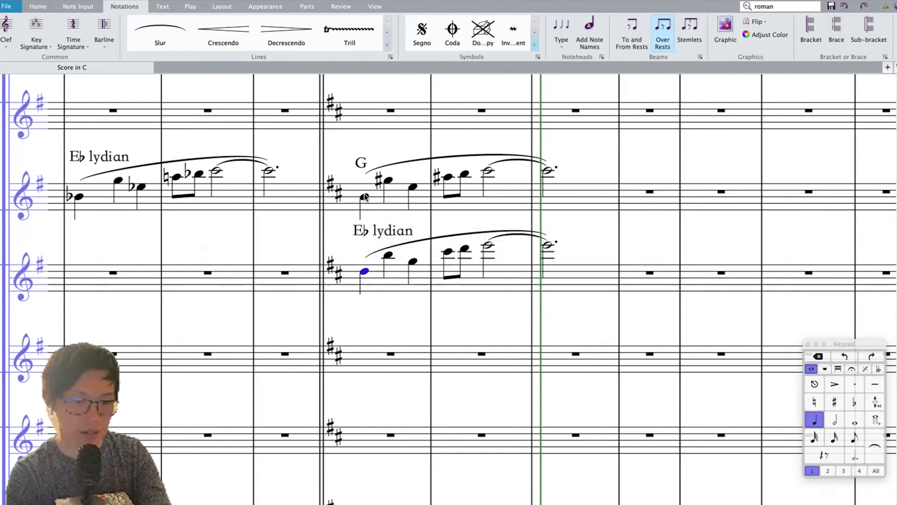
pyautogui.click(364, 197)
pyautogui.moveTo(375, 280); pyautogui.dragTo(571, 279)
pyautogui.press('Down')
pyautogui.press('Down')
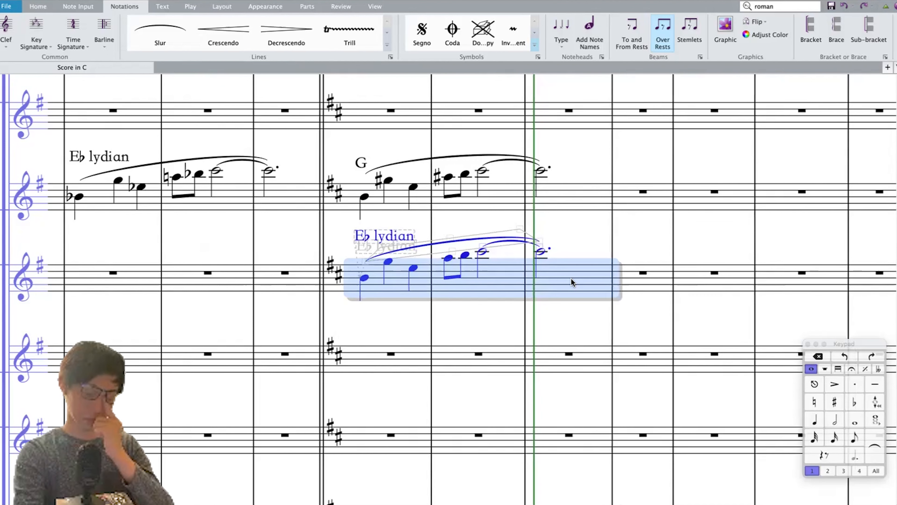
pyautogui.click(392, 238)
pyautogui.press('Delete')
pyautogui.click(374, 271)
pyautogui.keyDown('shift'); pyautogui.click(571, 270); pyautogui.keyUp('shift')
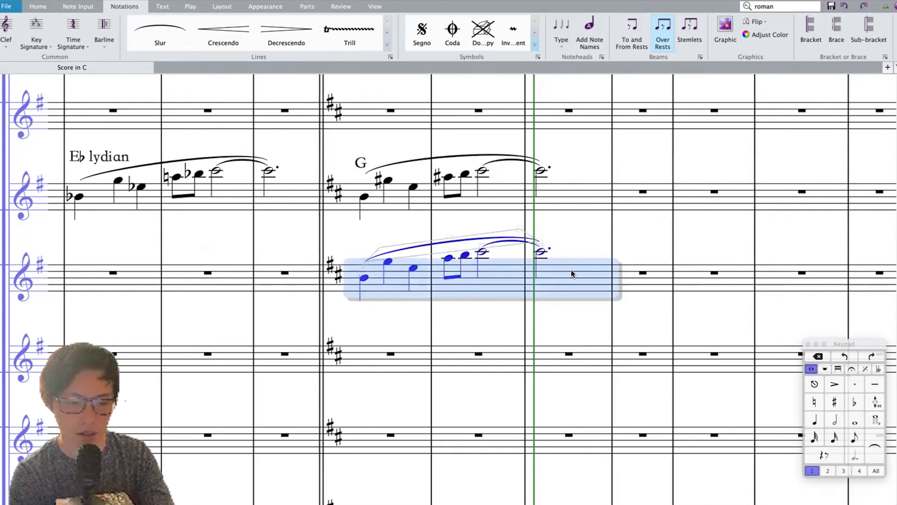
pyautogui.press('Delete')
pyautogui.click(371, 193)
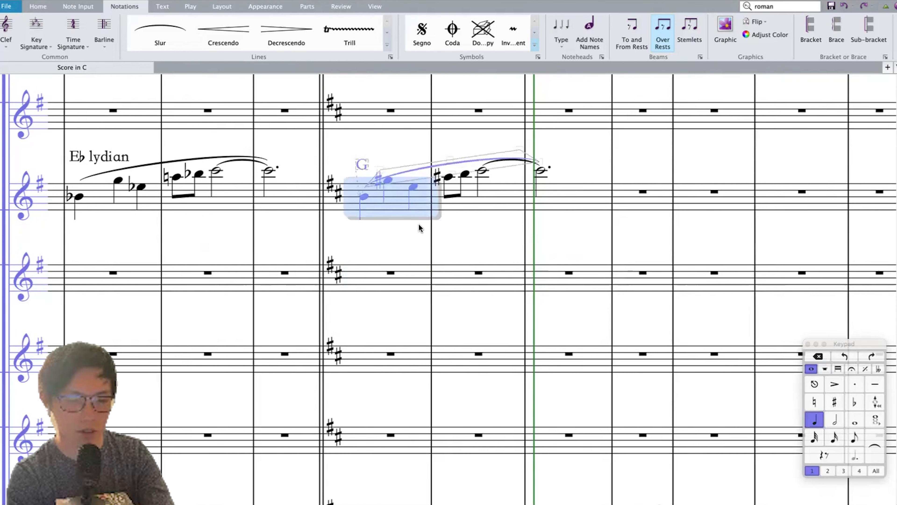
pyautogui.press('super+z')
pyautogui.press('super+z')
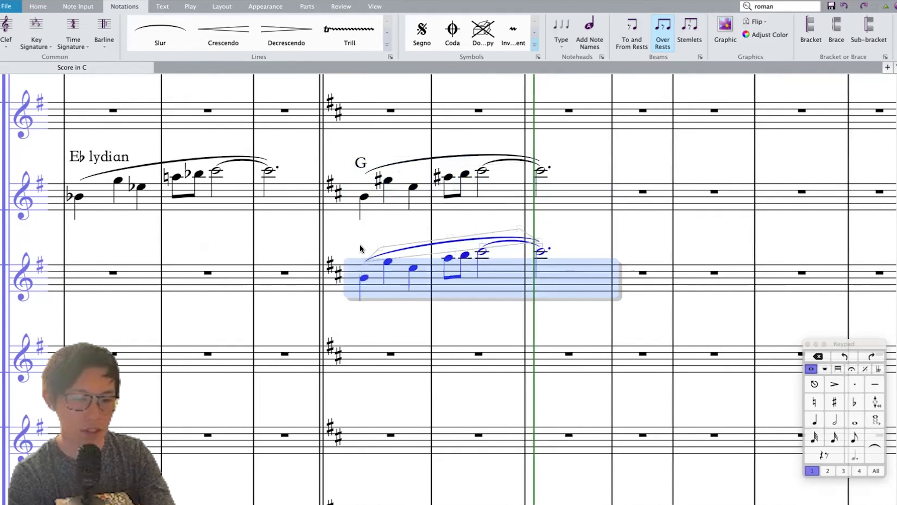
# Step: Delete the D major key signature and the double barline in front of the third phrase
pyautogui.click(360, 236)
pyautogui.hscroll(-3, 361, 236)
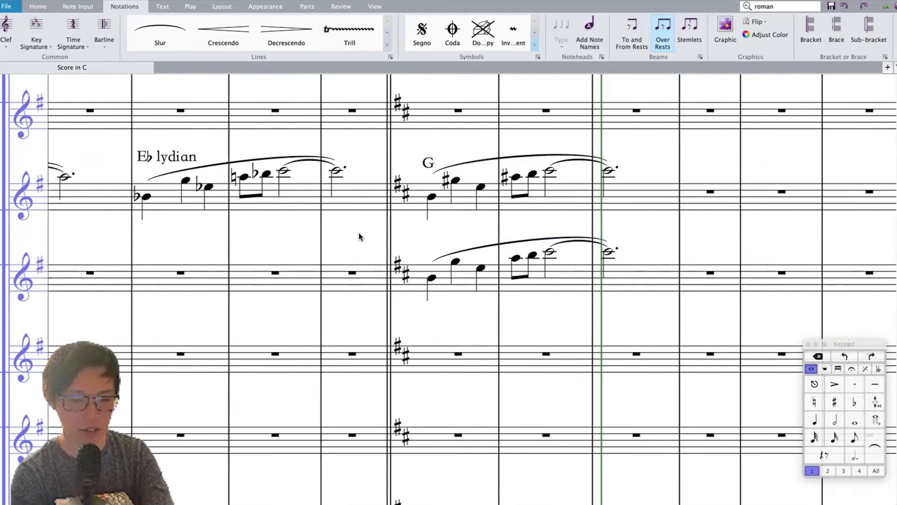
pyautogui.hscroll(-1, 360, 236)
pyautogui.click(421, 190)
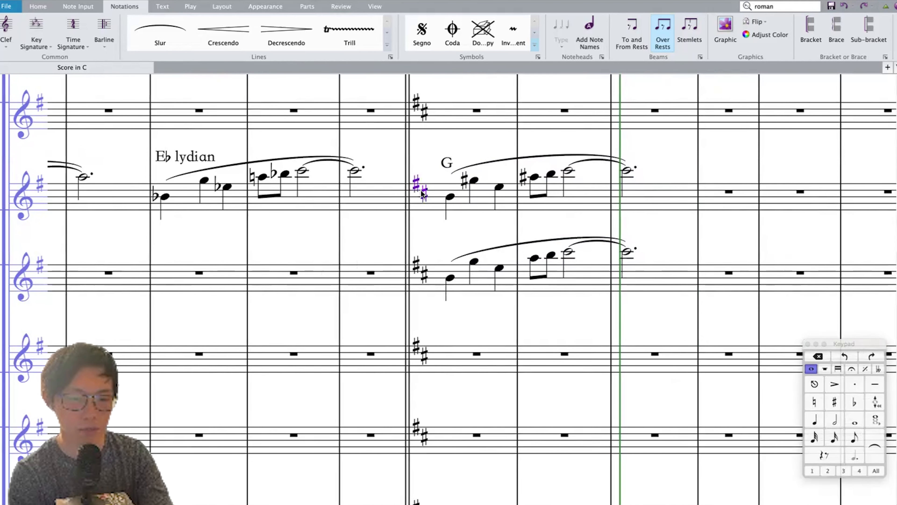
pyautogui.press('Delete')
pyautogui.click(408, 217)
pyautogui.press('Delete')
# Step: Remove the sharps from the G and the A in the third phrase labelled "G"
pyautogui.click(452, 198)
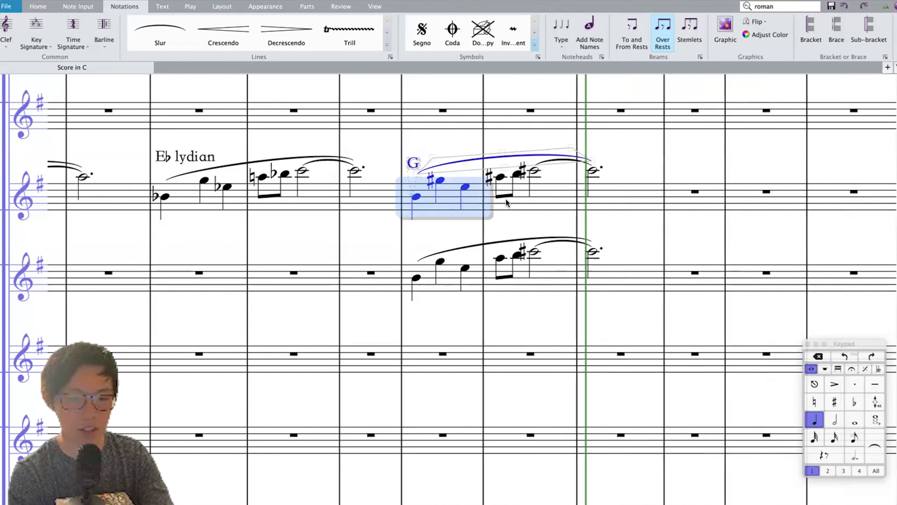
pyautogui.keyDown('shift'); pyautogui.click(627, 199); pyautogui.keyUp('shift')
pyautogui.press('super+z')
pyautogui.press('Escape')
pyautogui.click(438, 180)
pyautogui.click(499, 176)
pyautogui.keyDown('super'); pyautogui.click(439, 180); pyautogui.keyUp('super')
pyautogui.press('8')
pyautogui.press('Escape')
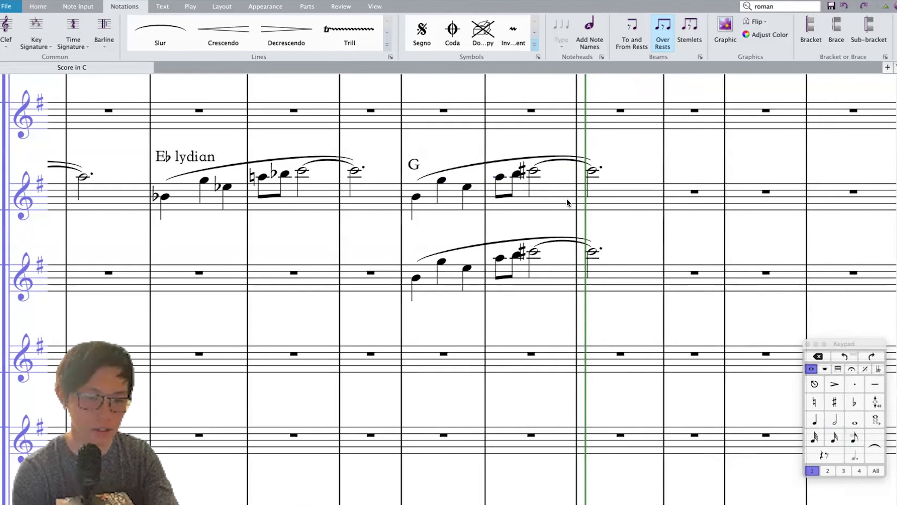
# Step: Compare the third phrase with the version on the staff directly below it
pyautogui.click(623, 203)
pyautogui.keyDown('shift'); pyautogui.click(462, 194); pyautogui.keyUp('shift')
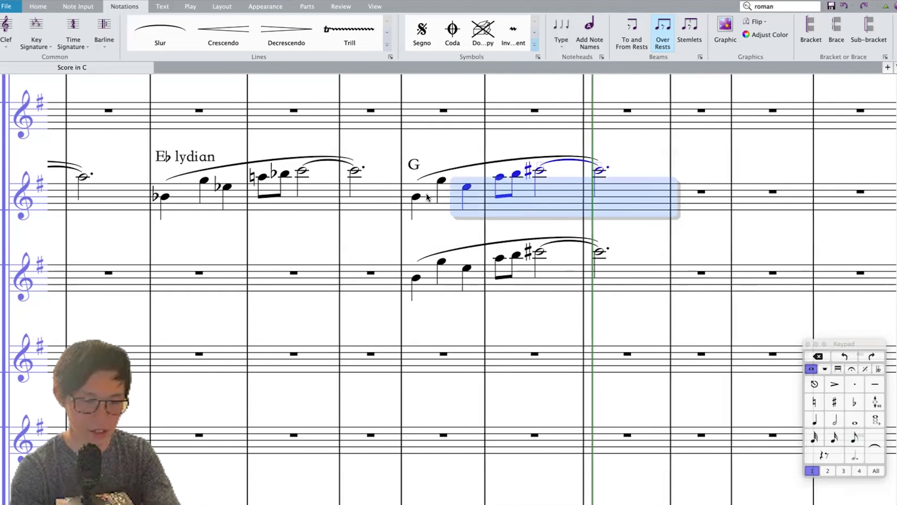
pyautogui.keyDown('shift'); pyautogui.click(415, 194); pyautogui.keyUp('shift')
pyautogui.click(388, 274)
pyautogui.click(426, 276)
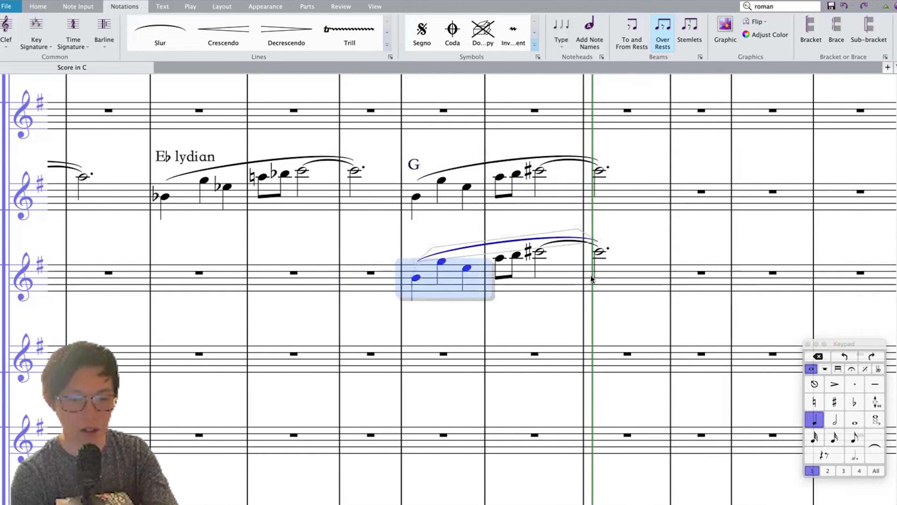
pyautogui.keyDown('shift'); pyautogui.click(613, 275); pyautogui.keyUp('shift')
pyautogui.press('Escape')
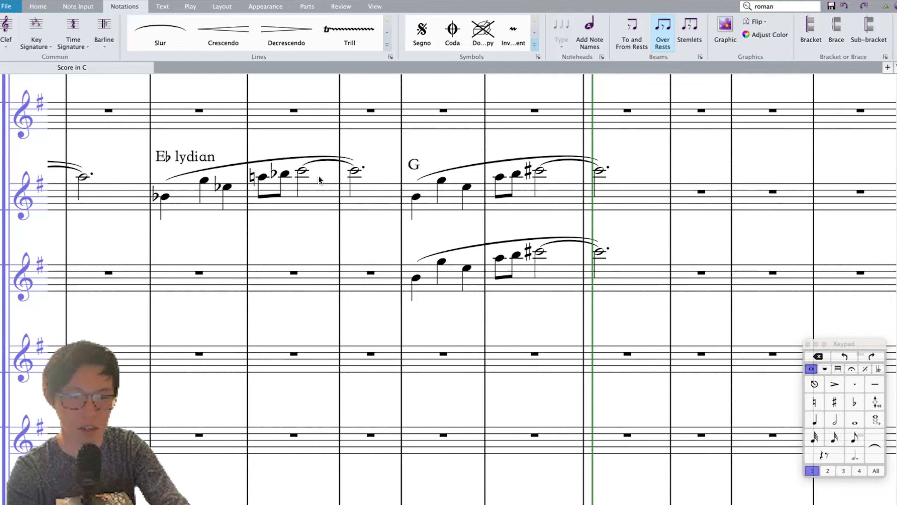
# Step: Examine how the C lydian phrase's last note leads into the first note of the E♭ lydian phrase
pyautogui.click(416, 278)
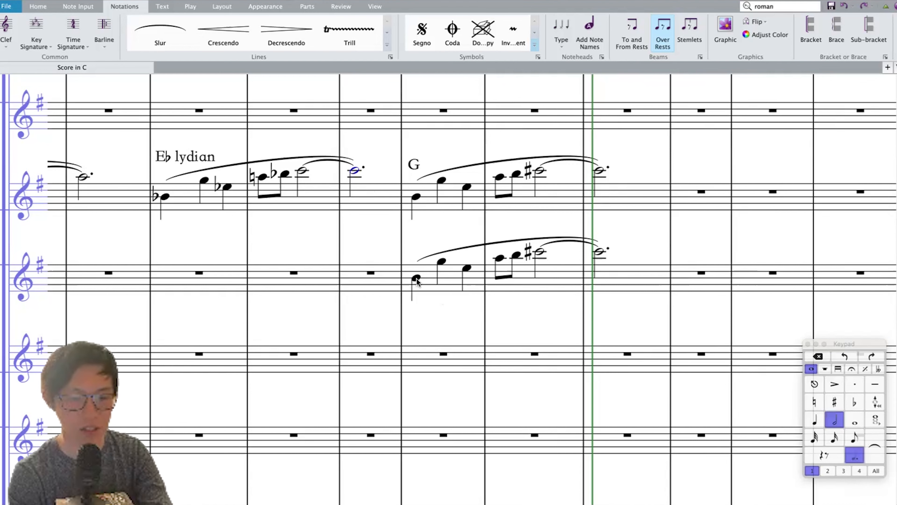
pyautogui.hscroll(-3, 417, 282)
pyautogui.scroll(-3, 416, 278)
pyautogui.click(233, 220)
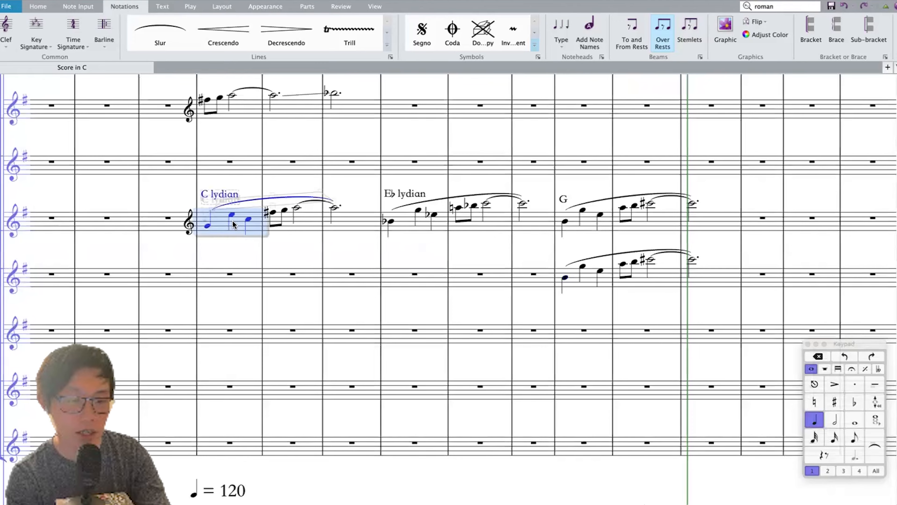
pyautogui.scroll(3, 233, 220)
pyautogui.scroll(1, 233, 220)
pyautogui.scroll(-1, 455, 205)
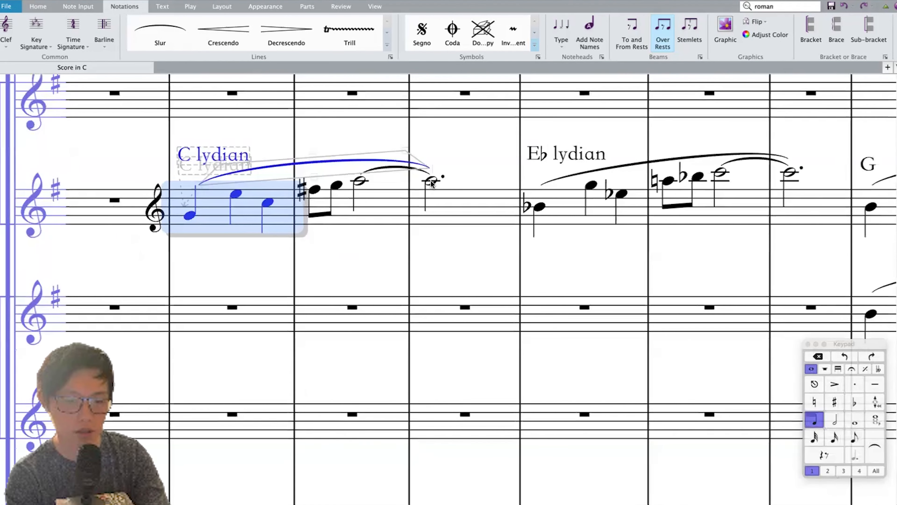
pyautogui.press('Escape')
pyautogui.hscroll(1, 530, 169)
pyautogui.click(585, 161)
pyautogui.click(417, 180)
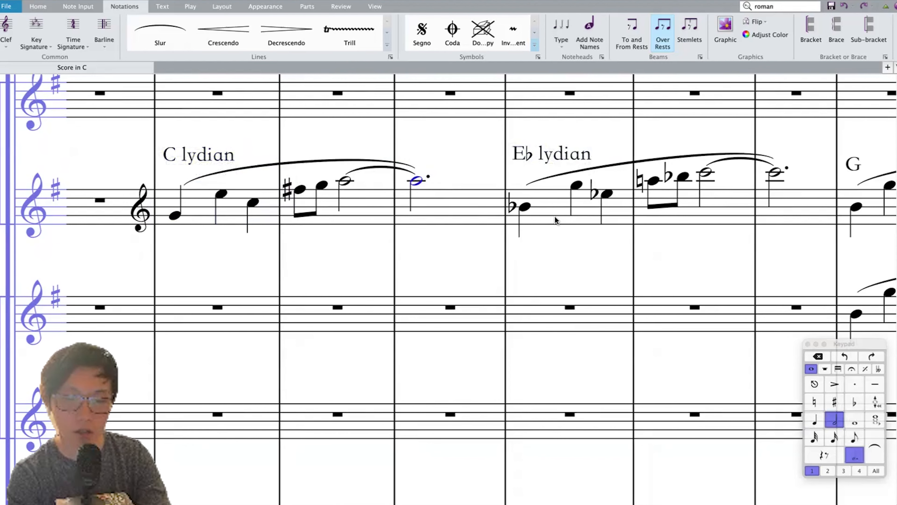
pyautogui.click(524, 208)
pyautogui.click(233, 158)
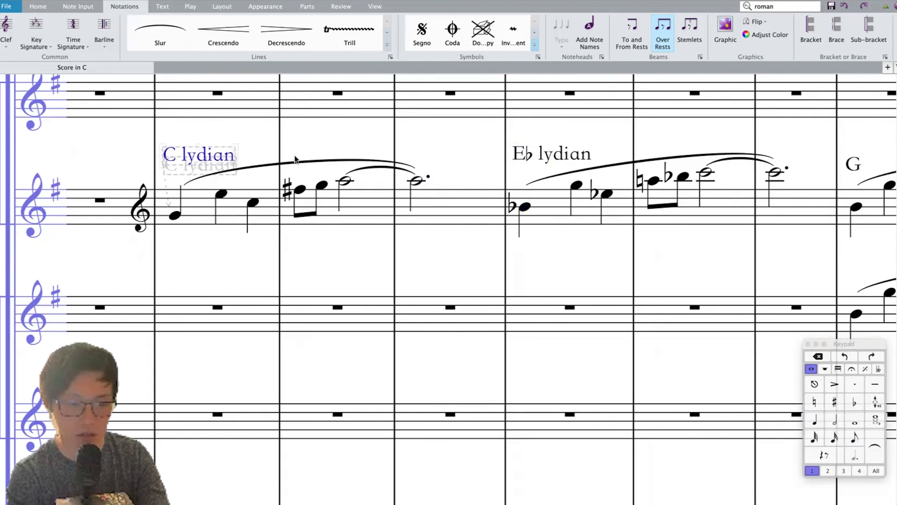
# Step: Enter a quarter-note E♭–G–B♭ chord on the staff below the E♭ lydian phrase, on its first beat
pyautogui.click(556, 159)
pyautogui.hscroll(3, 565, 158)
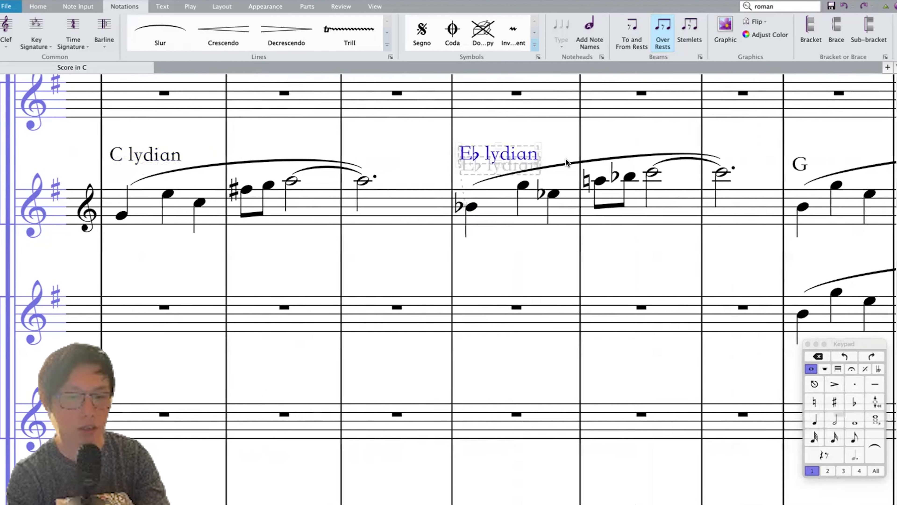
pyautogui.click(513, 191)
pyautogui.keyDown('shift'); pyautogui.click(761, 198); pyautogui.keyUp('shift')
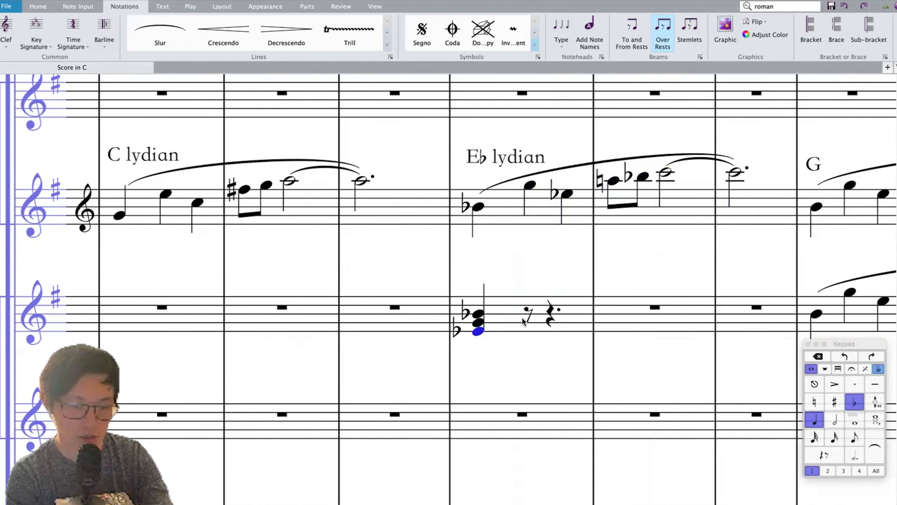
# Step: Enter a quarter-note G♭–B♭–D♭ chord on the second beat of the bar beneath the E♭ lydian phrase's opening
pyautogui.click(525, 315)
pyautogui.press('4')
pyautogui.press('9')
pyautogui.press('g')
pyautogui.press('9')
pyautogui.hotkey('shift', 'b')
pyautogui.press('9')
pyautogui.hotkey('shift', 'd')
pyautogui.press('Escape')
# Step: Enter a quarter-note B♭–D–F♯ chord on the third beat of the same bar, with the D natural
pyautogui.click(560, 309)
pyautogui.press('4')
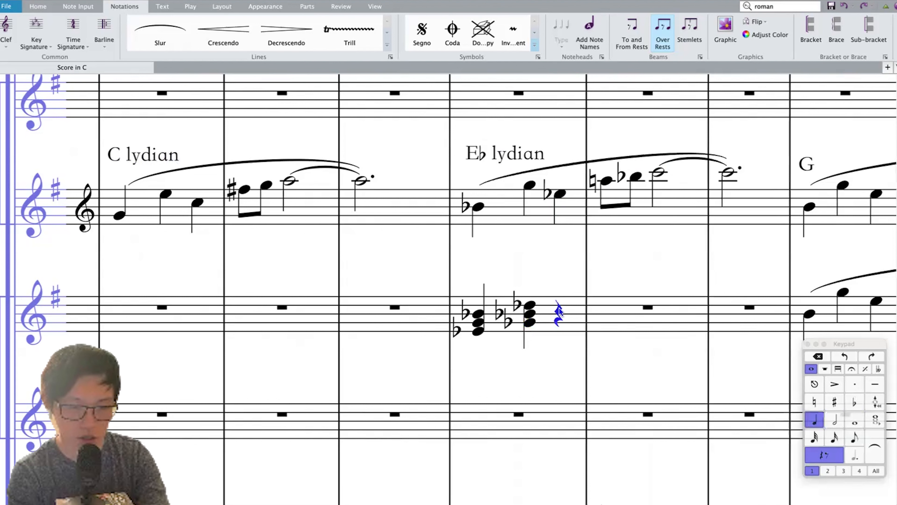
pyautogui.press('9')
pyautogui.press('b')
pyautogui.press('7')
pyautogui.hotkey('shift', 'd')
pyautogui.press('8')
pyautogui.hotkey('shift', 'f')
pyautogui.press('Escape')
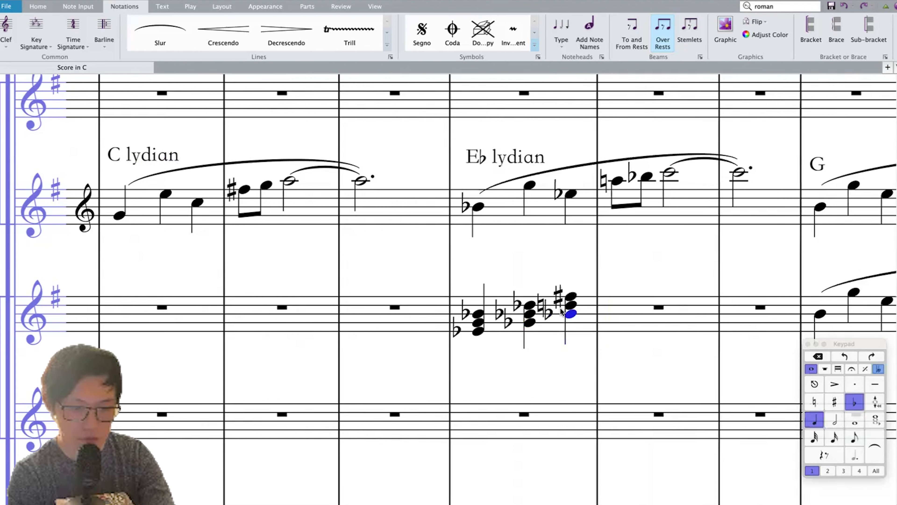
# Step: Change the top note of the third-beat chord to F natural
pyautogui.press('Right')
pyautogui.press('Left')
pyautogui.press('7')
pyautogui.press('Escape')
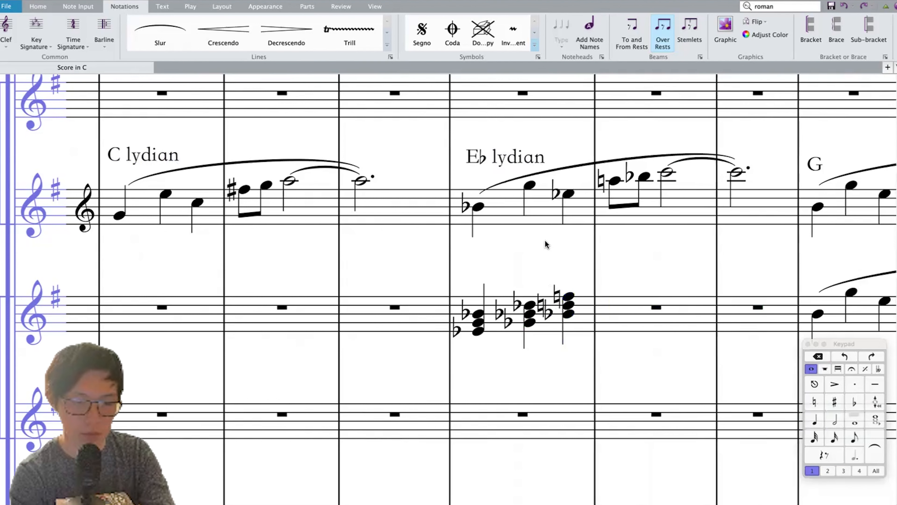
# Step: Delete all three chords from the bar beneath the opening of the E♭ lydian phrase
pyautogui.click(498, 302)
pyautogui.doubleClick(528, 311)
pyautogui.click(494, 312)
pyautogui.press('Delete')
pyautogui.press('Escape')
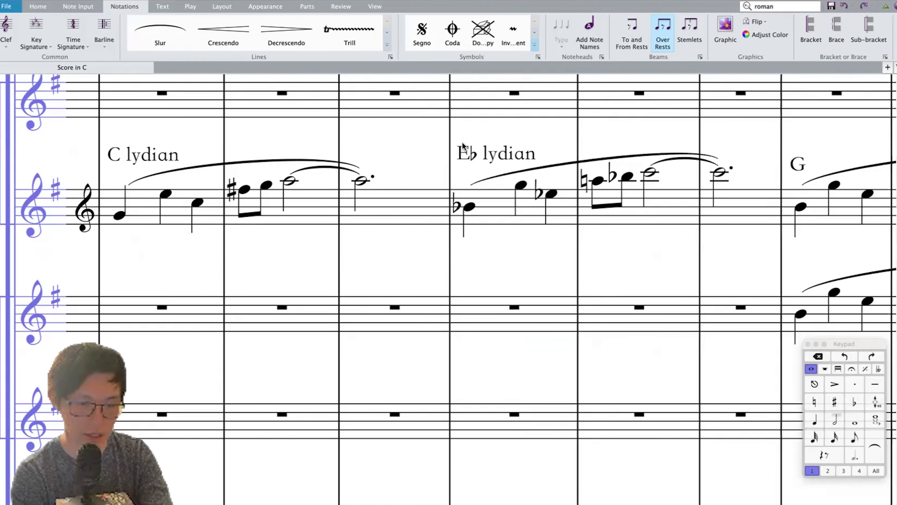
# Step: Change the label above the second phrase to G♭ lydian, using the proper flat symbol
pyautogui.doubleClick(469, 159)
pyautogui.click(470, 159)
pyautogui.press('BackSpace')
pyautogui.write('G')
pyautogui.press('BackSpace')
pyautogui.press('Delete')
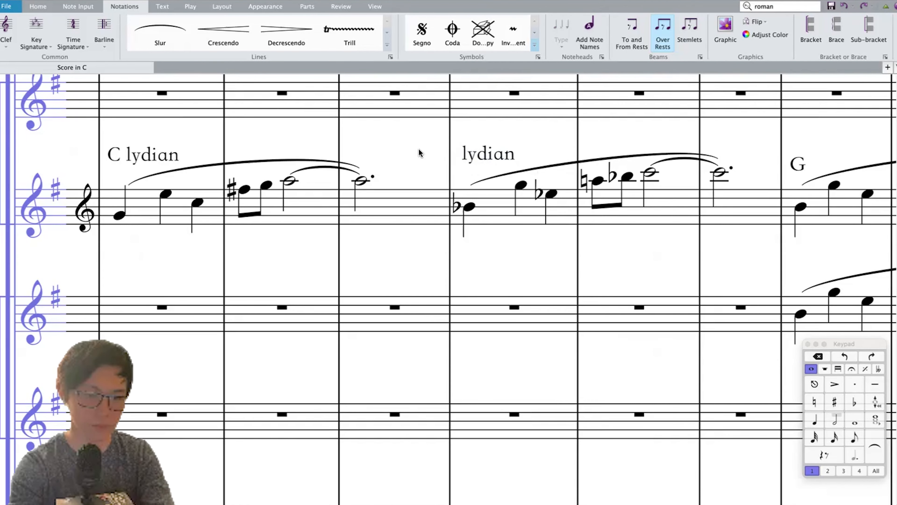
pyautogui.rightClick(420, 153)
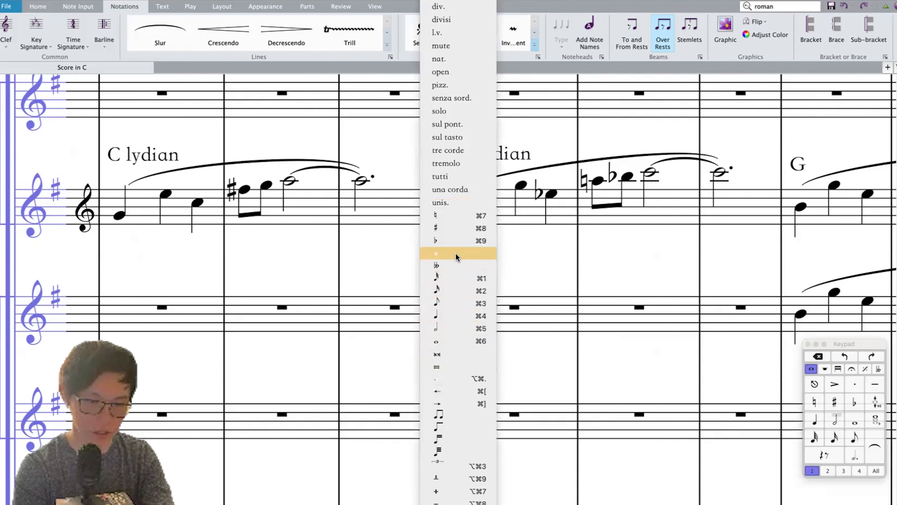
pyautogui.click(454, 244)
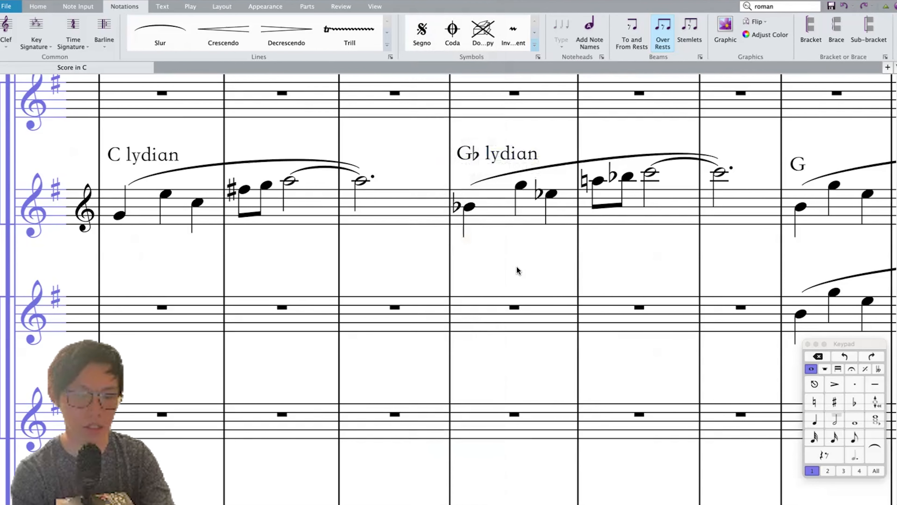
# Step: Copy the complete C lydian phrase, including its label and slur
pyautogui.click(402, 196)
pyautogui.keyDown('shift'); pyautogui.click(150, 202); pyautogui.keyUp('shift')
pyautogui.click(505, 268)
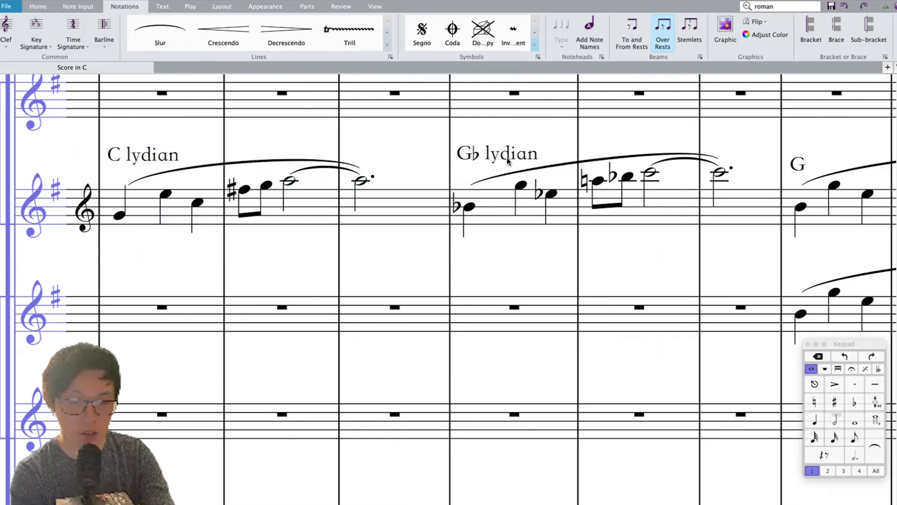
# Step: Flatten the G in the first bar and the A in the second bar of the G♭ lydian phrase
pyautogui.click(521, 185)
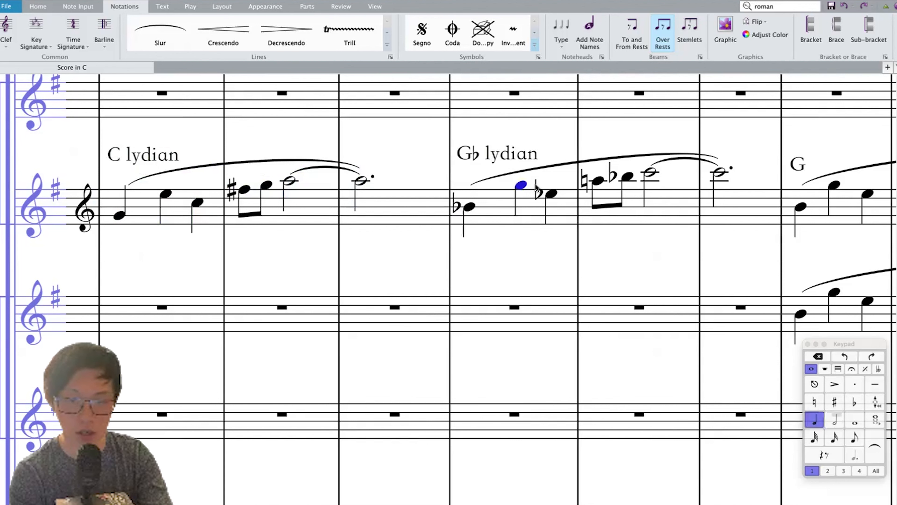
pyautogui.press('9')
pyautogui.click(597, 179)
pyautogui.press('9')
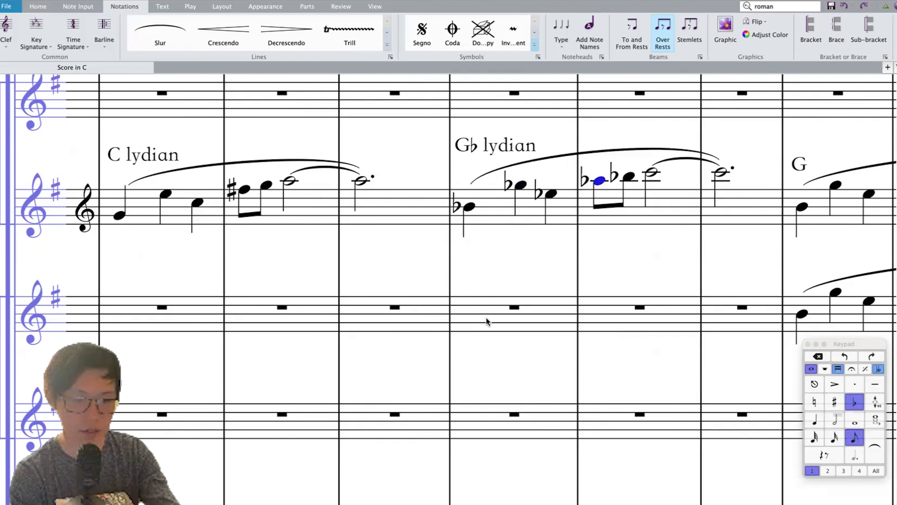
# Step: Paste the C lydian phrase onto the staff directly beneath the G♭ lydian phrase
pyautogui.click(489, 326)
pyautogui.press('super+v')
pyautogui.hotkey('shift', 't')
pyautogui.press('Escape')
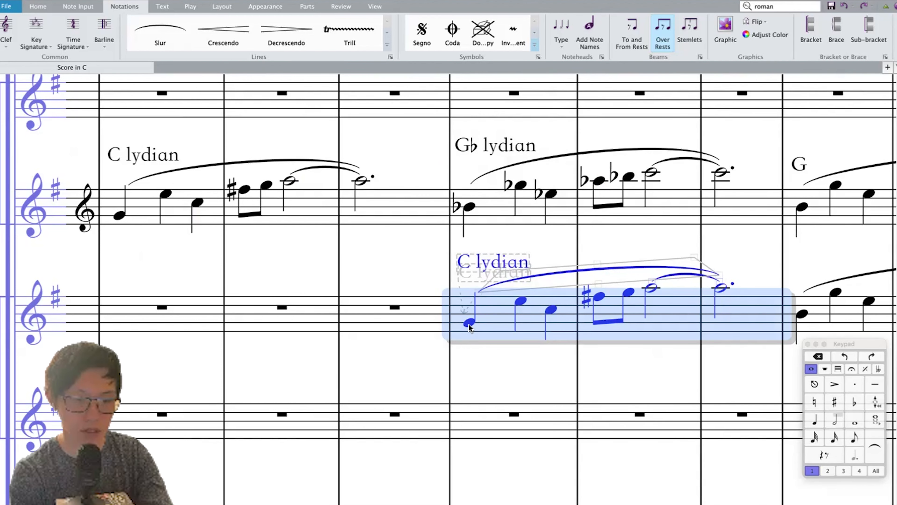
# Step: Transpose the pasted phrase up an augmented 4th and respell its notes with flats
pyautogui.hotkey('shift', 't')
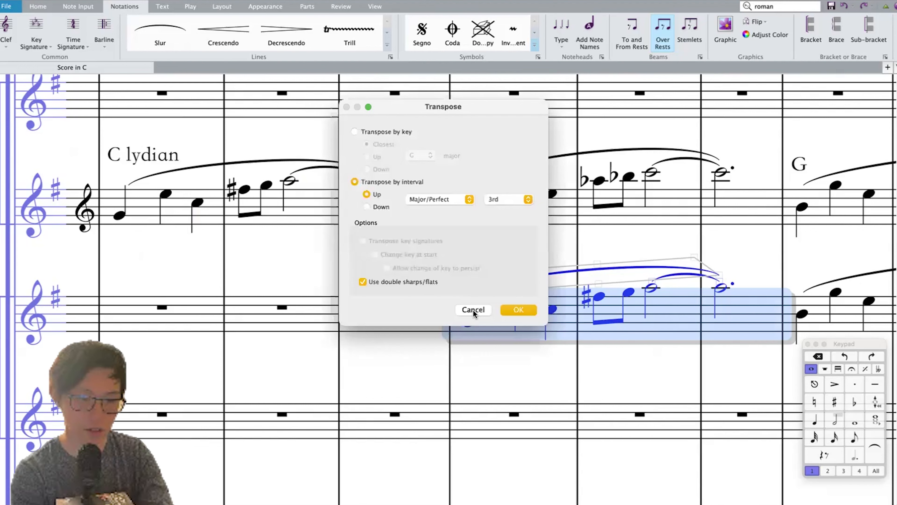
pyautogui.moveTo(486, 106); pyautogui.dragTo(408, 106)
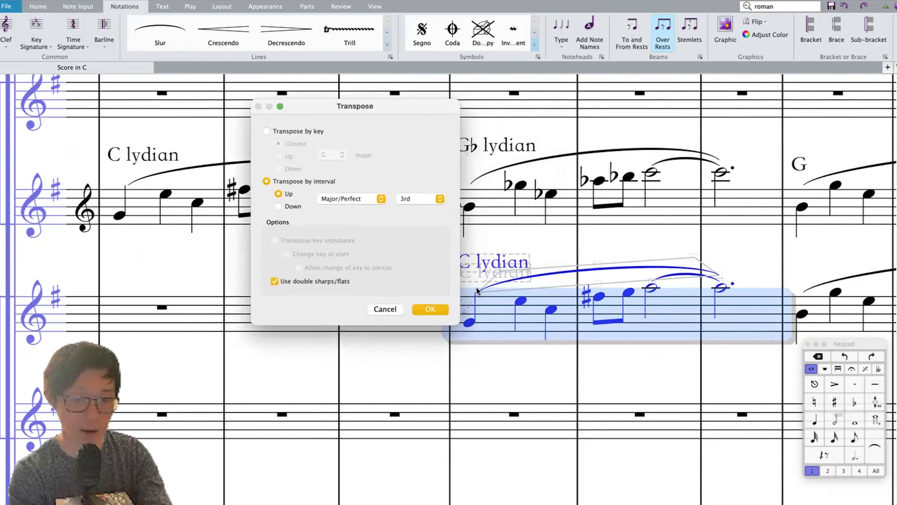
pyautogui.click(365, 202)
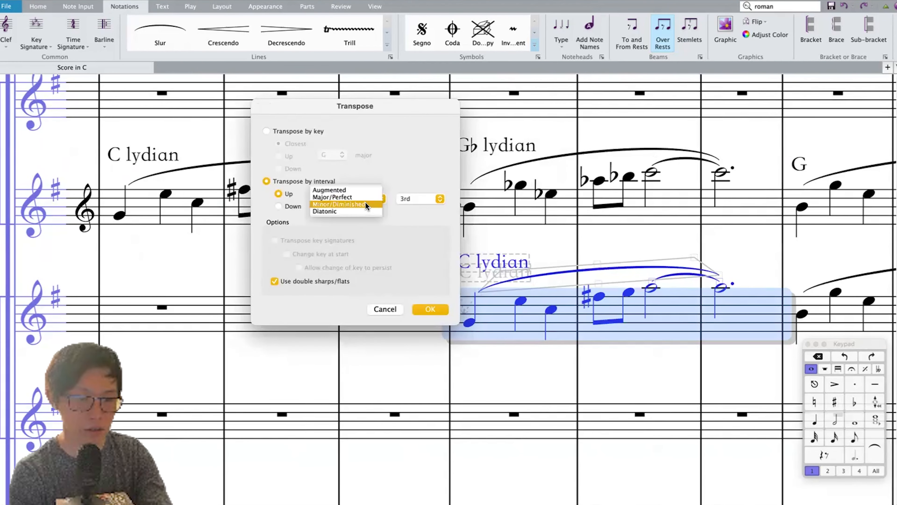
pyautogui.click(364, 191)
pyautogui.click(410, 196)
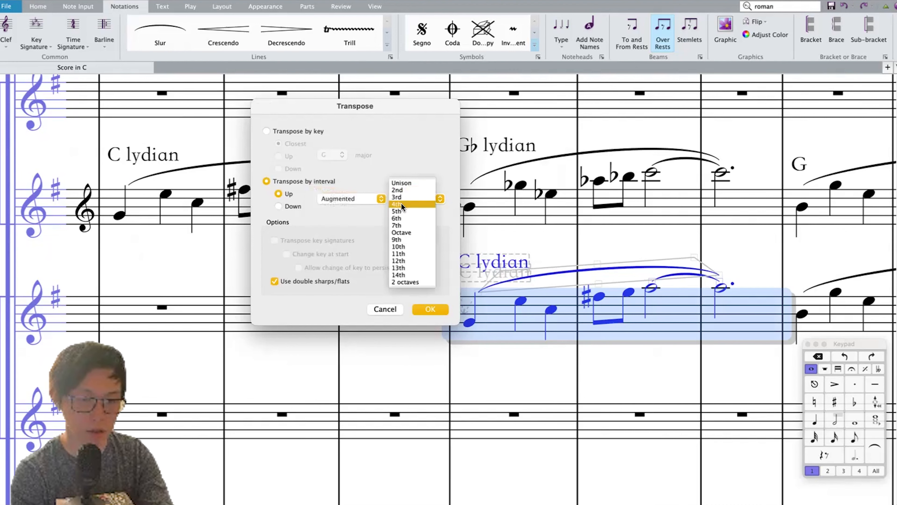
pyautogui.click(401, 200)
pyautogui.press('Return')
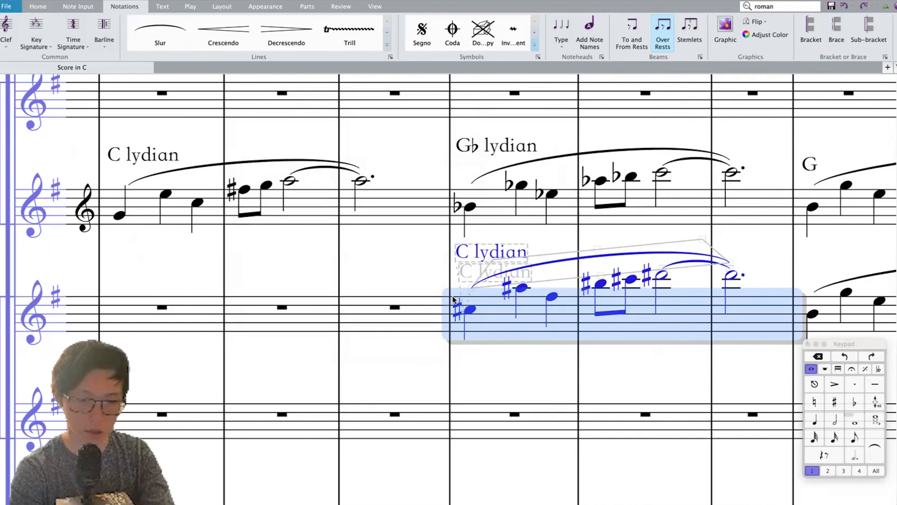
pyautogui.press('Return')
# Step: Apply a D♭ major key signature to the bars of the G♭ lydian phrase
pyautogui.hscroll(2, 524, 312)
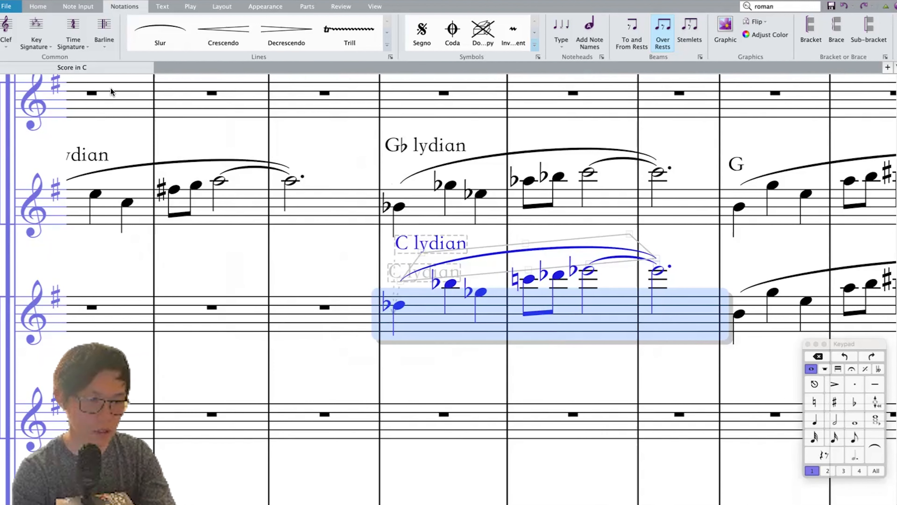
pyautogui.click(36, 33)
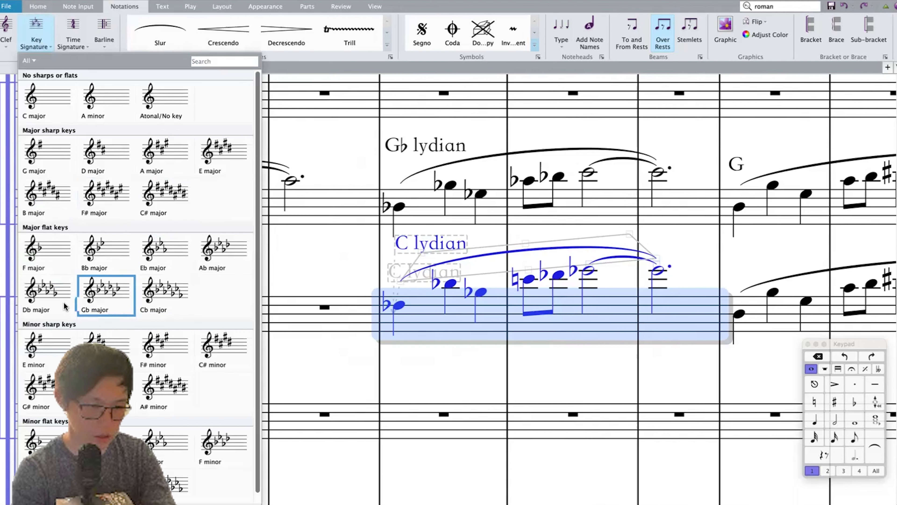
pyautogui.click(108, 293)
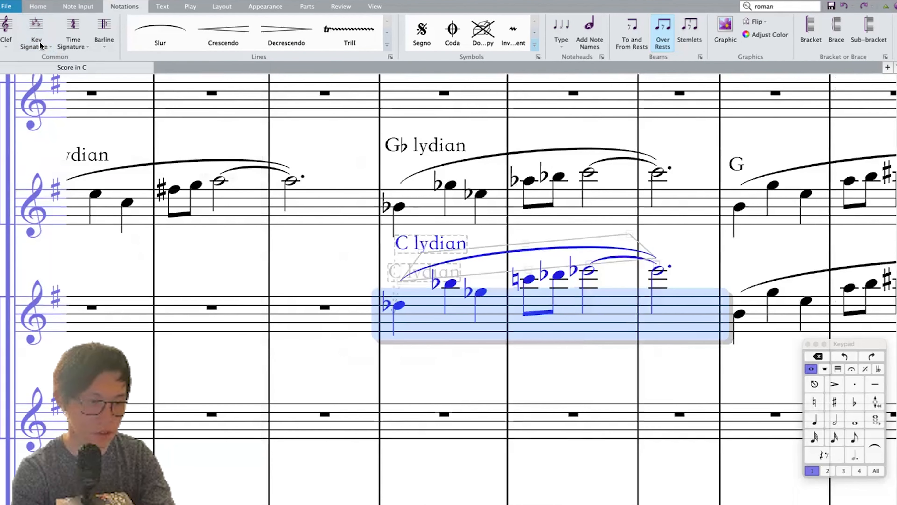
pyautogui.click(35, 35)
pyautogui.click(60, 297)
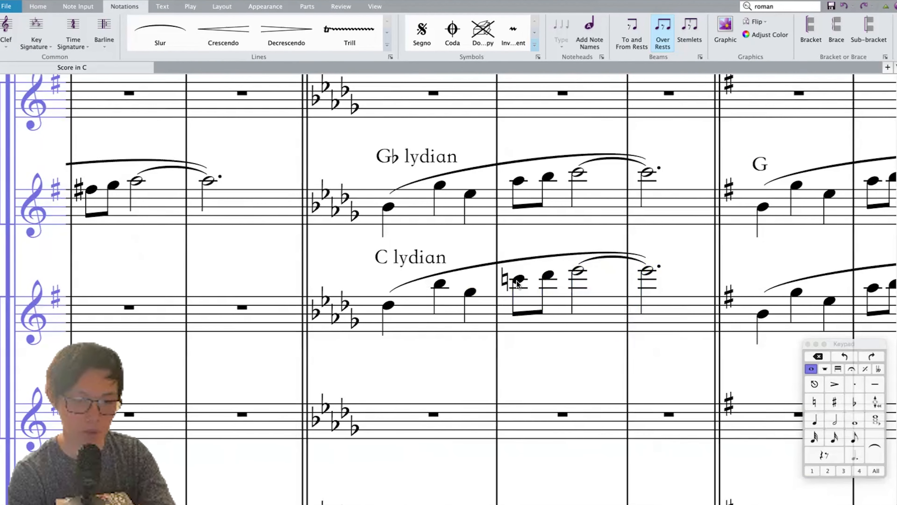
# Step: Remove the redundant natural from the pasted phrase's second bar and move the whole phrase down two diatonic steps
pyautogui.click(506, 279)
pyautogui.press('Delete')
pyautogui.click(422, 311)
pyautogui.keyDown('shift'); pyautogui.click(702, 309); pyautogui.keyUp('shift')
pyautogui.click(672, 308)
pyautogui.keyDown('shift'); pyautogui.click(401, 309); pyautogui.keyUp('shift')
pyautogui.press('Down')
pyautogui.press('Down')
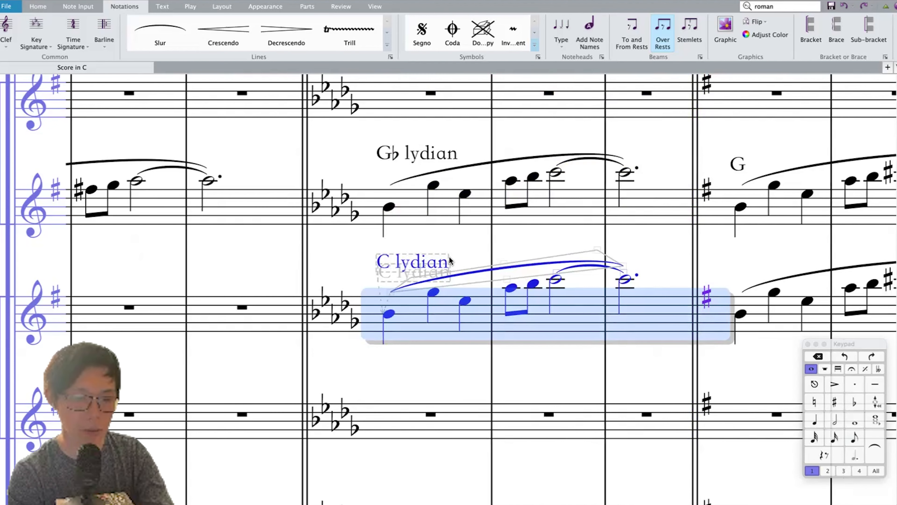
pyautogui.click(408, 259)
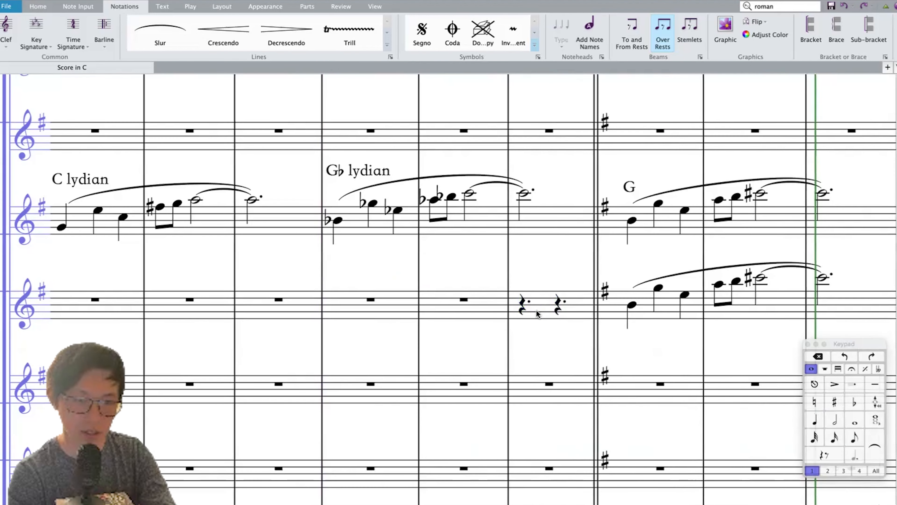
# Step: Clear the leftover rests beneath the G♭ lydian phrase's last note and reset the note spacing of the entire score
pyautogui.click(536, 310)
pyautogui.press('Delete')
pyautogui.press('super+minus')
pyautogui.press('super+minus')
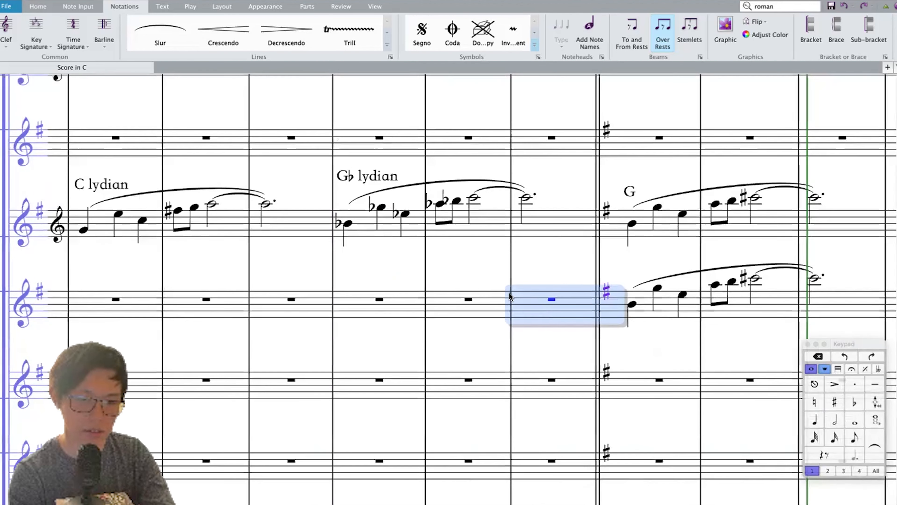
pyautogui.click(494, 273)
pyautogui.press('super+a')
pyautogui.press('super+shift+n')
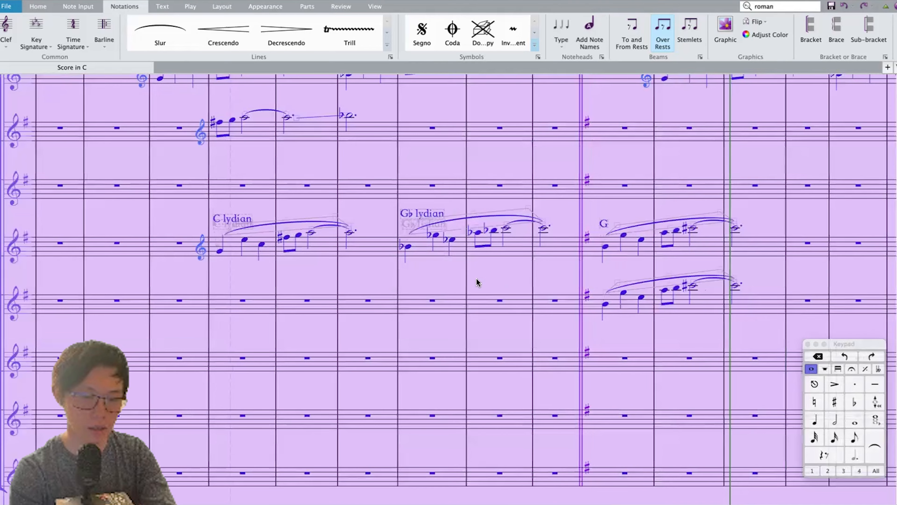
pyautogui.press('Escape')
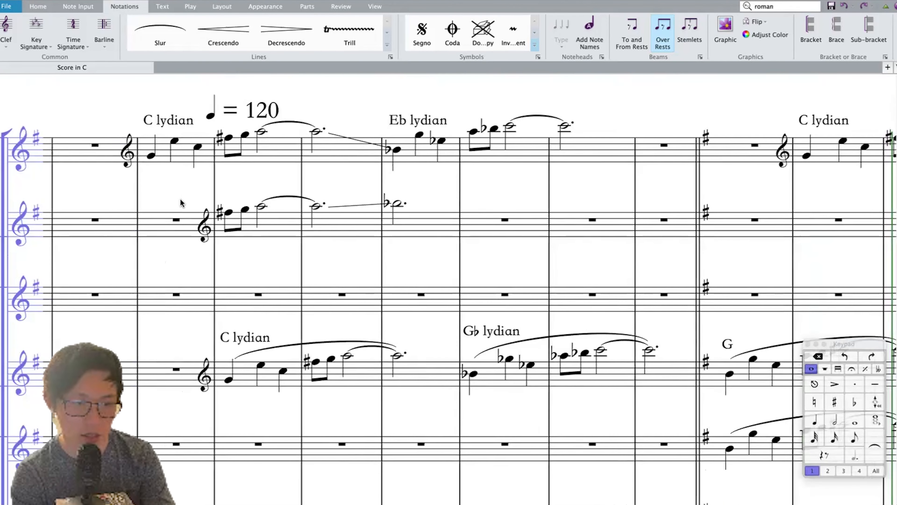
# Step: Play back the top staff's C lydian and E♭ lydian phrases, and the fourth staff's C lydian and G♭ lydian phrases
pyautogui.click(186, 155)
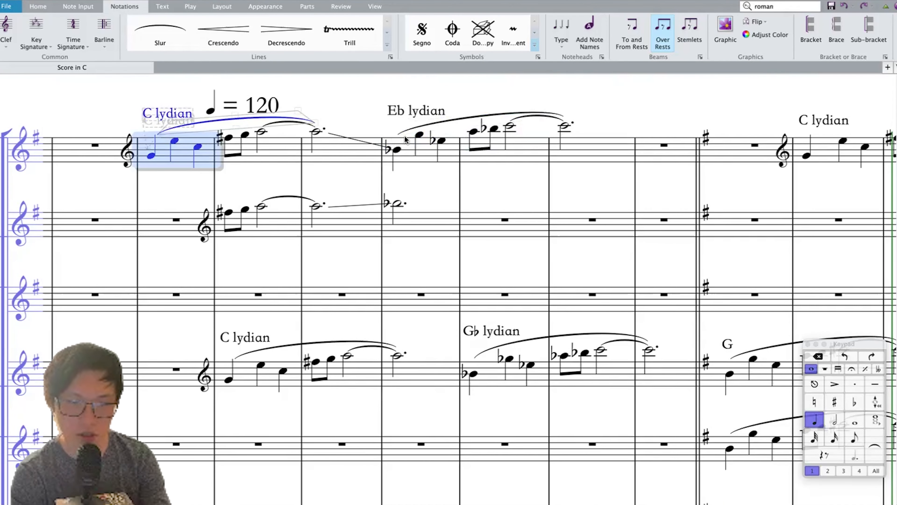
pyautogui.press('space')
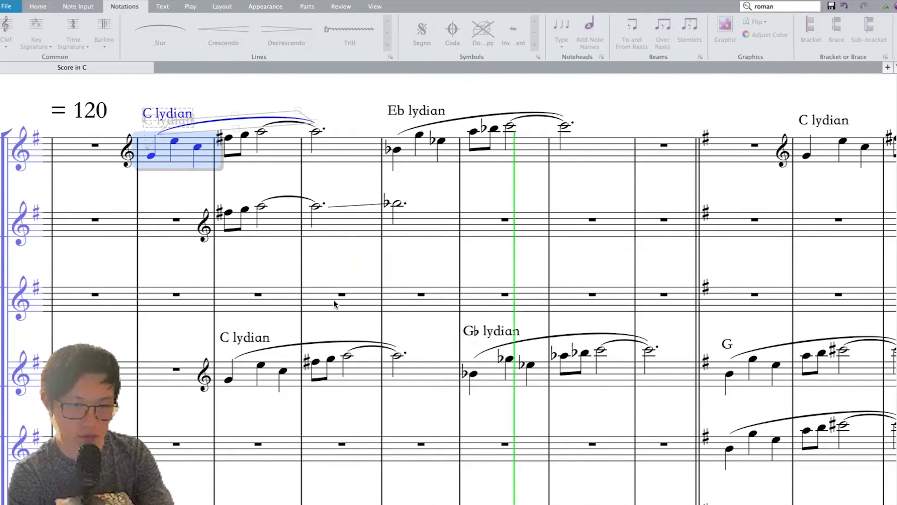
pyautogui.click(239, 375)
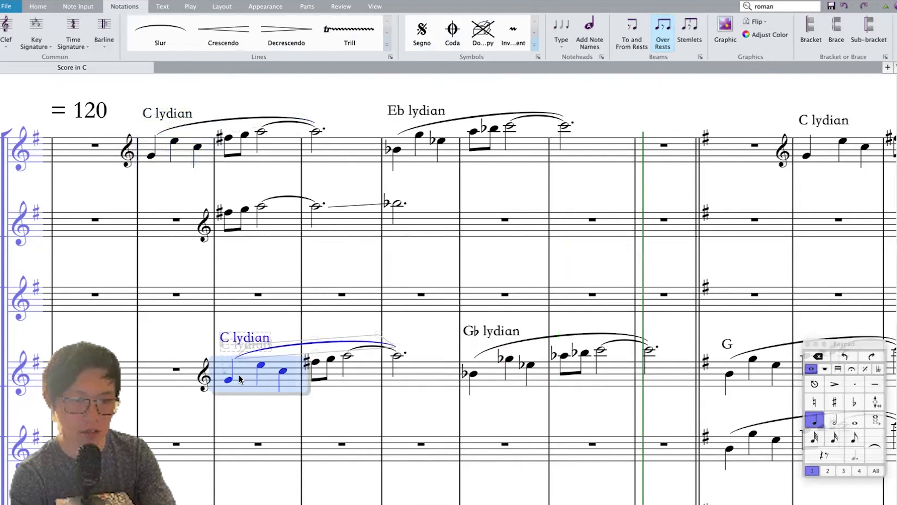
pyautogui.press('space')
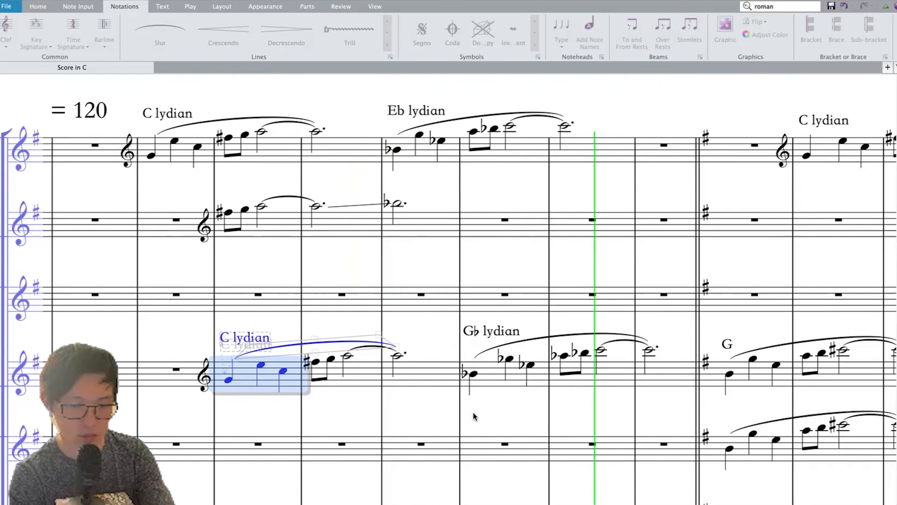
pyautogui.press('space')
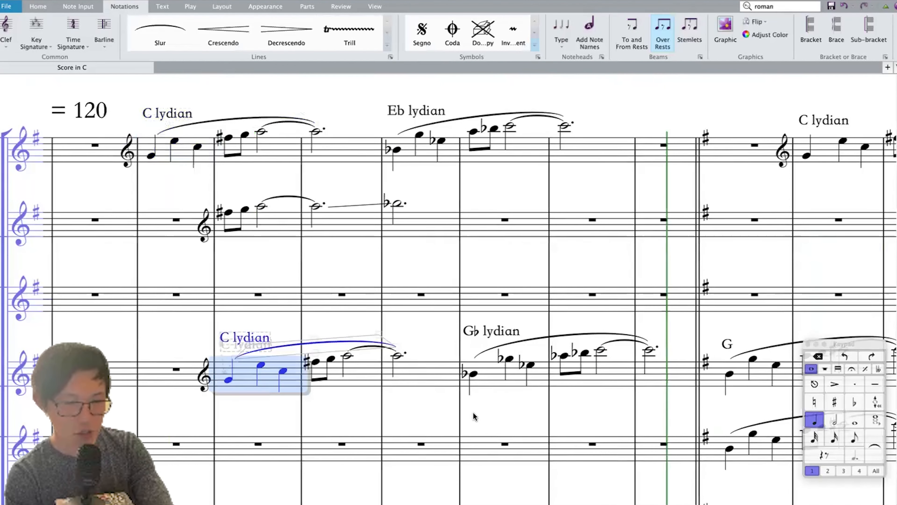
# Step: Compare the opening two-note interval of the G♭ lydian phrase with that of the top staff's C lydian phrase
pyautogui.click(475, 374)
pyautogui.keyDown('shift'); pyautogui.click(509, 358); pyautogui.keyUp('shift')
pyautogui.scroll(-1, 509, 358)
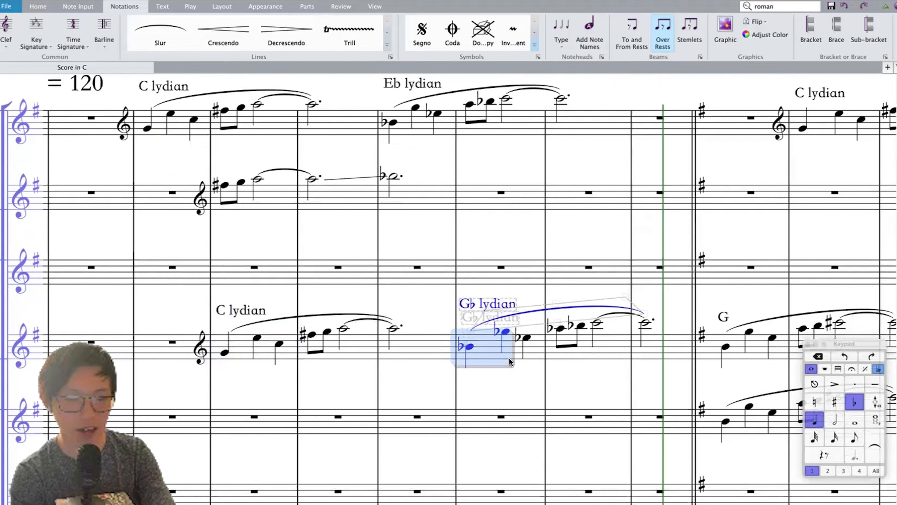
pyautogui.press('Escape')
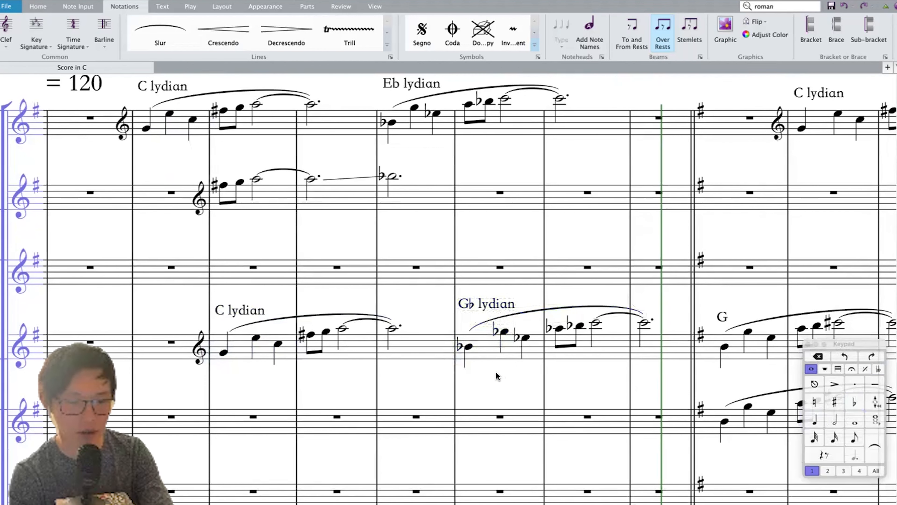
pyautogui.click(391, 122)
pyautogui.click(146, 128)
pyautogui.keyDown('shift'); pyautogui.click(170, 114); pyautogui.keyUp('shift')
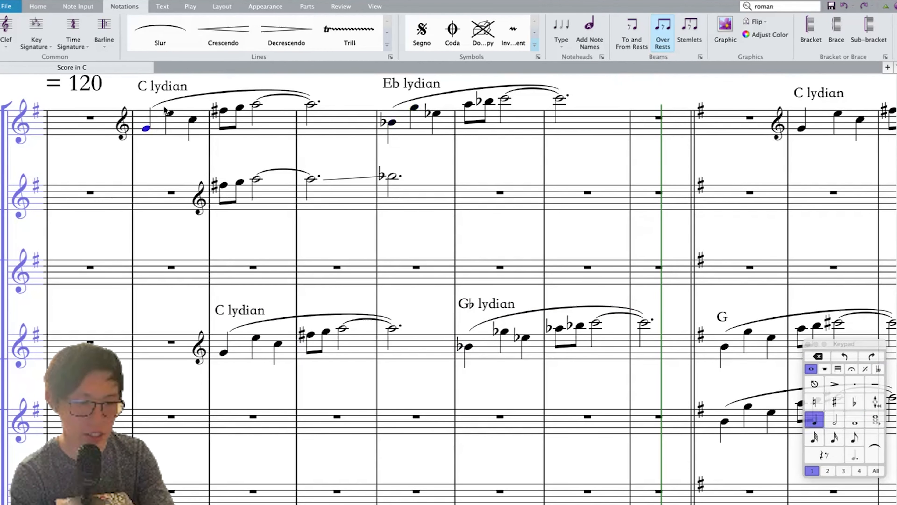
pyautogui.click(470, 347)
pyautogui.keyDown('shift'); pyautogui.click(506, 332); pyautogui.keyUp('shift')
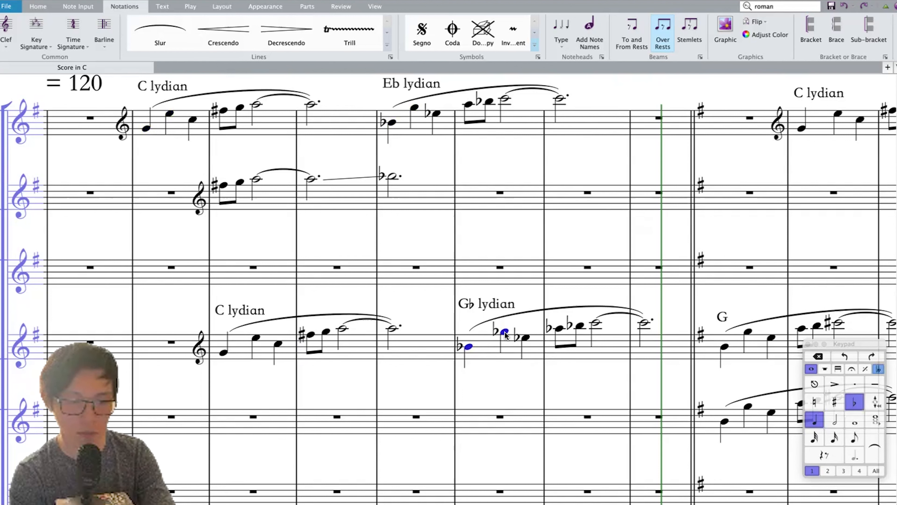
# Step: Compare the interval between the second and third notes in the G♭ lydian and E♭ lydian phrases
pyautogui.click(515, 387)
pyautogui.click(504, 332)
pyautogui.keyDown('shift'); pyautogui.click(525, 338); pyautogui.keyUp('shift')
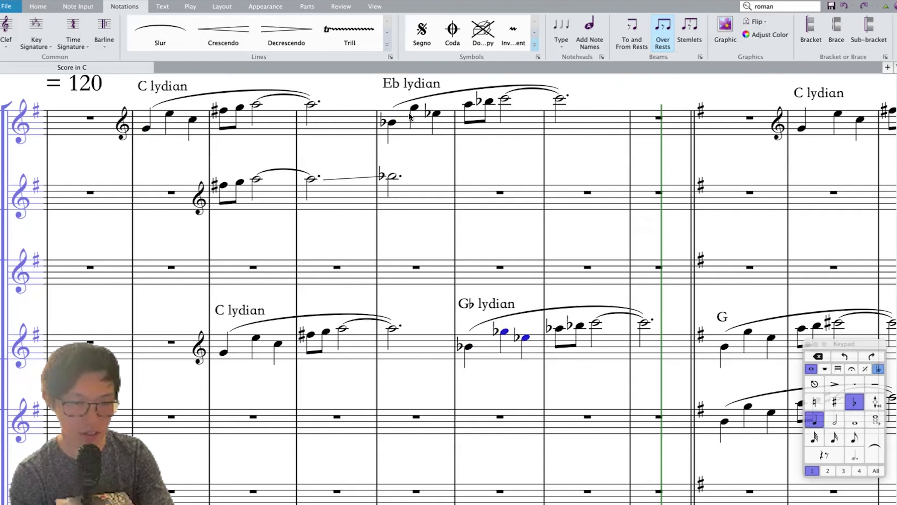
pyautogui.click(414, 107)
pyautogui.click(436, 114)
pyautogui.keyDown('shift'); pyautogui.click(415, 108); pyautogui.keyUp('shift')
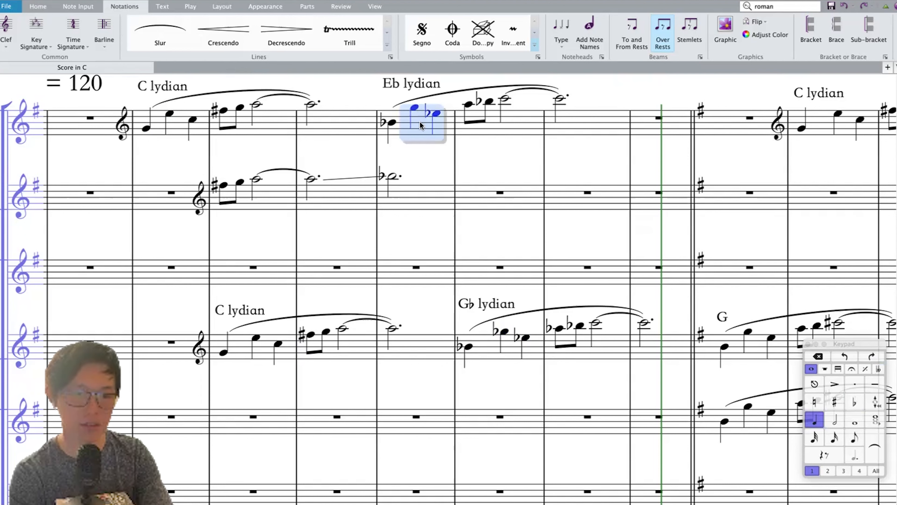
# Step: Enter a dotted half note A in the empty bar after the unlabelled phrase on the lower staff
pyautogui.moveTo(787, 318); pyautogui.dragTo(724, 316)
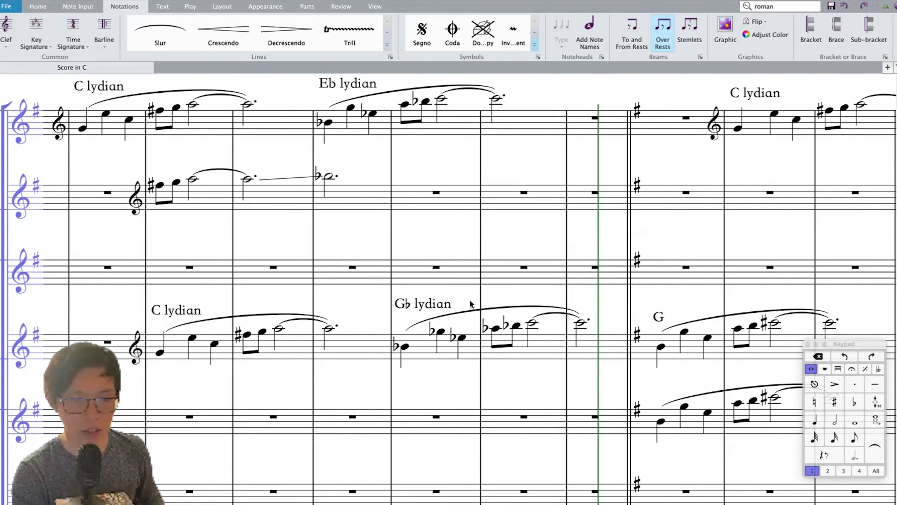
pyautogui.scroll(-3, 470, 301)
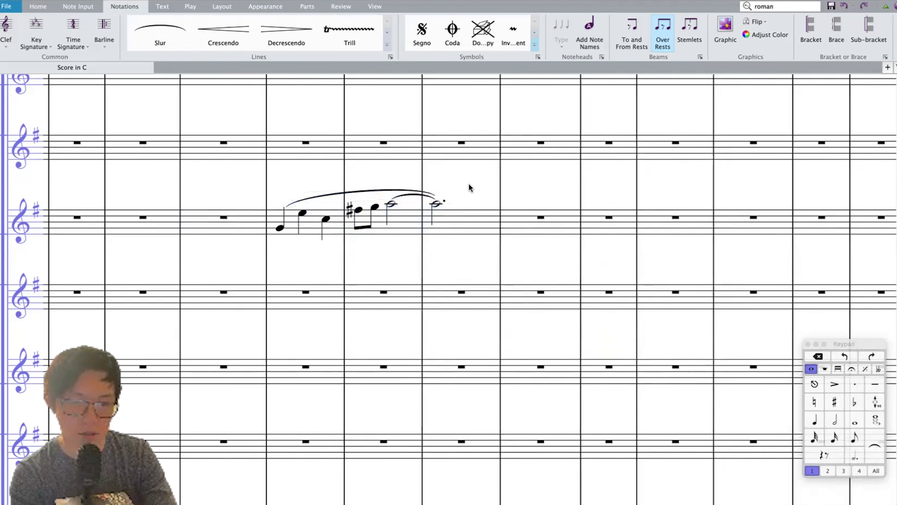
pyautogui.click(518, 228)
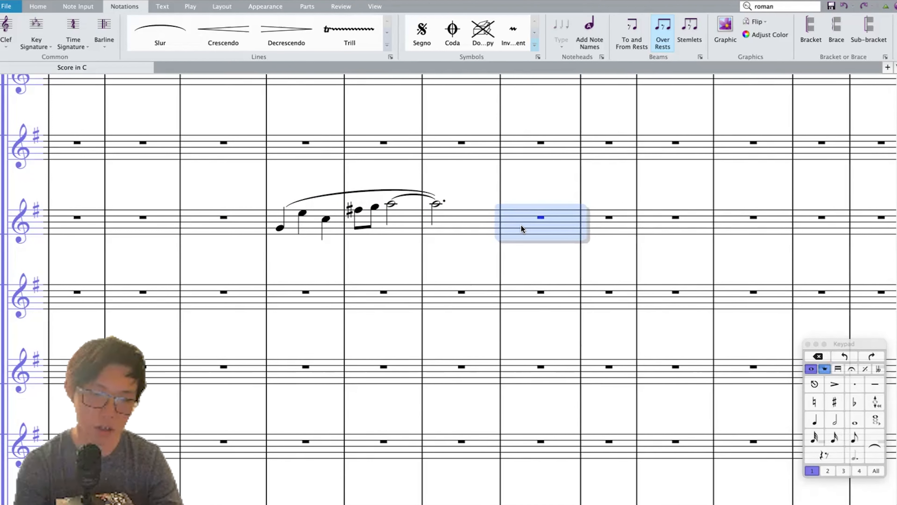
pyautogui.click(542, 217)
pyautogui.press('5')
pyautogui.press('.')
pyautogui.press('a')
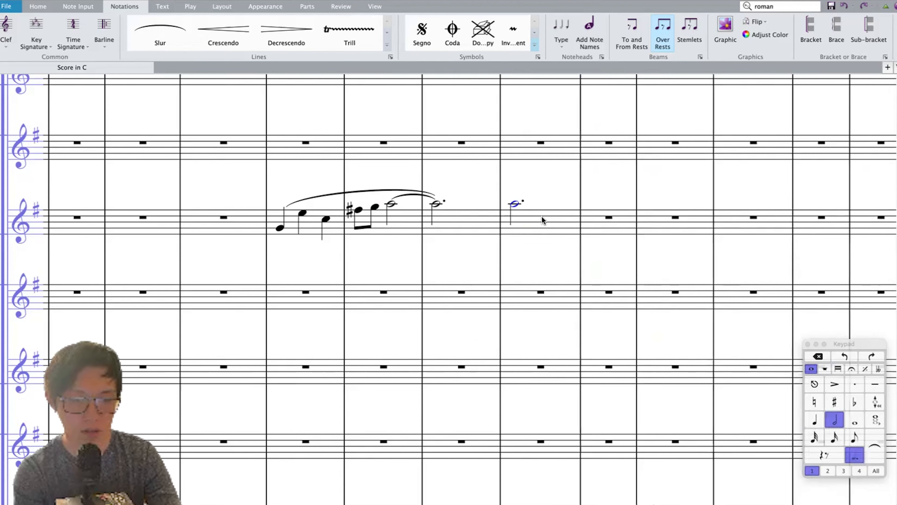
# Step: Repeat the unlabelled three-bar phrase, including its slur, directly after itself on the same staff
pyautogui.click(528, 214)
pyautogui.click(470, 212)
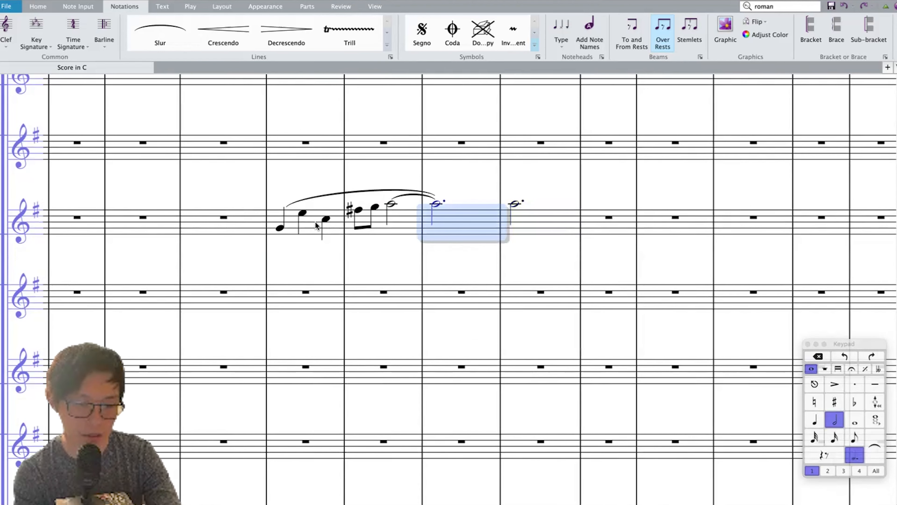
pyautogui.keyDown('shift'); pyautogui.click(315, 221); pyautogui.keyUp('shift')
pyautogui.press('r')
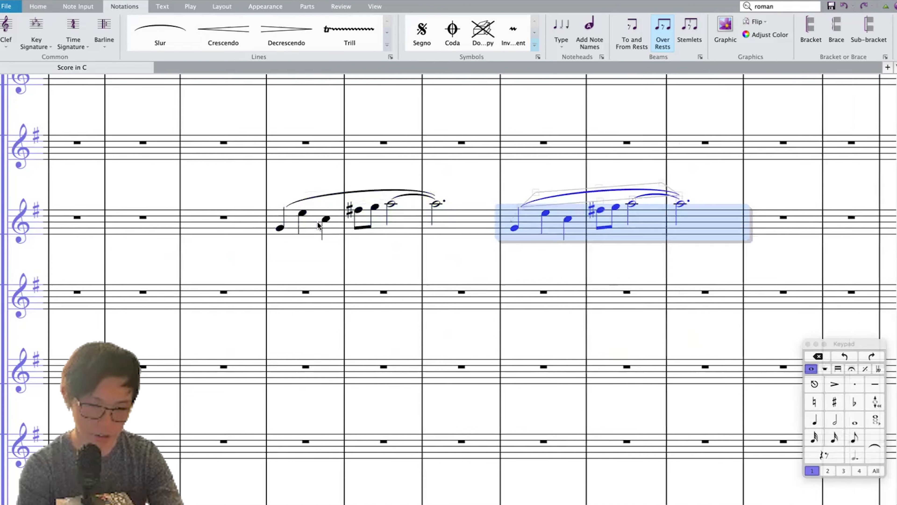
# Step: Transpose the repeated three-bar phrase up by a major 2nd
pyautogui.click(280, 228)
pyautogui.click(553, 224)
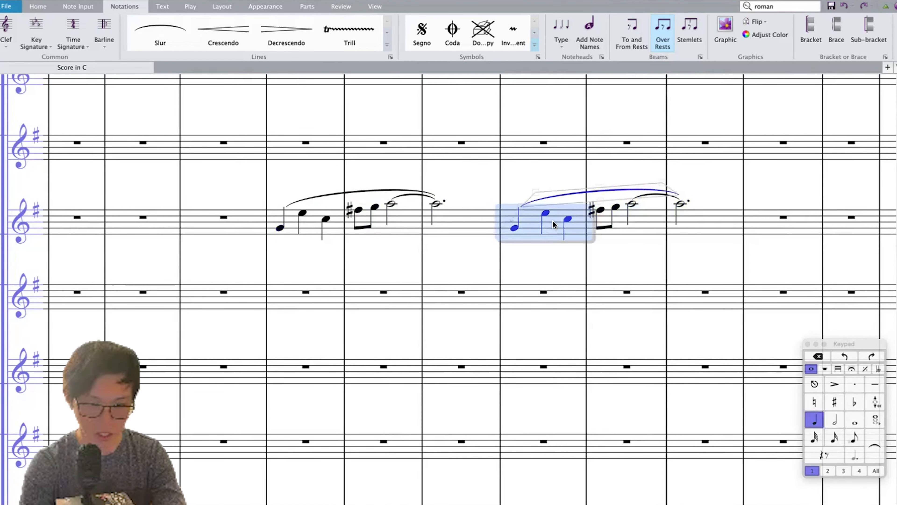
pyautogui.keyDown('shift'); pyautogui.click(680, 220); pyautogui.keyUp('shift')
pyautogui.hotkey('shift', 't')
pyautogui.click(367, 202)
pyautogui.click(341, 205)
pyautogui.click(410, 199)
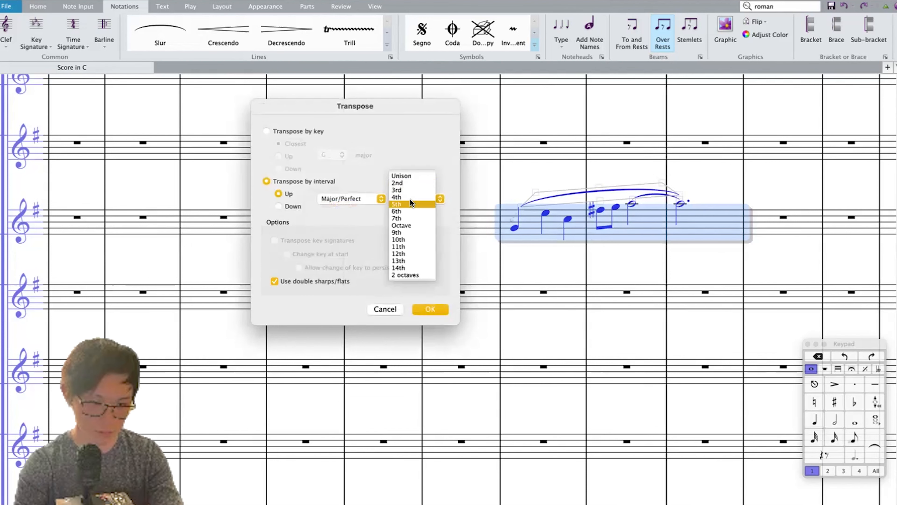
pyautogui.click(405, 182)
pyautogui.press('Return')
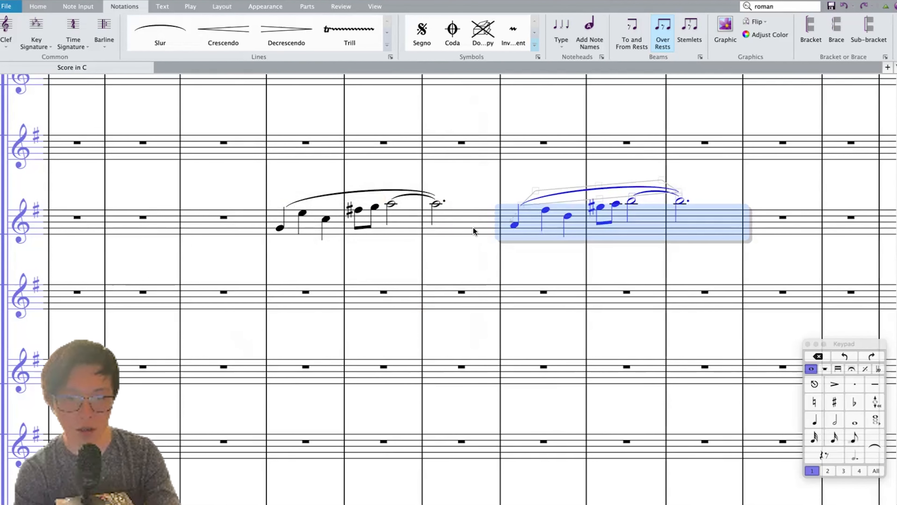
# Step: Label the original phrase "C lydian" above its first note
pyautogui.press('Escape')
pyautogui.write('C')
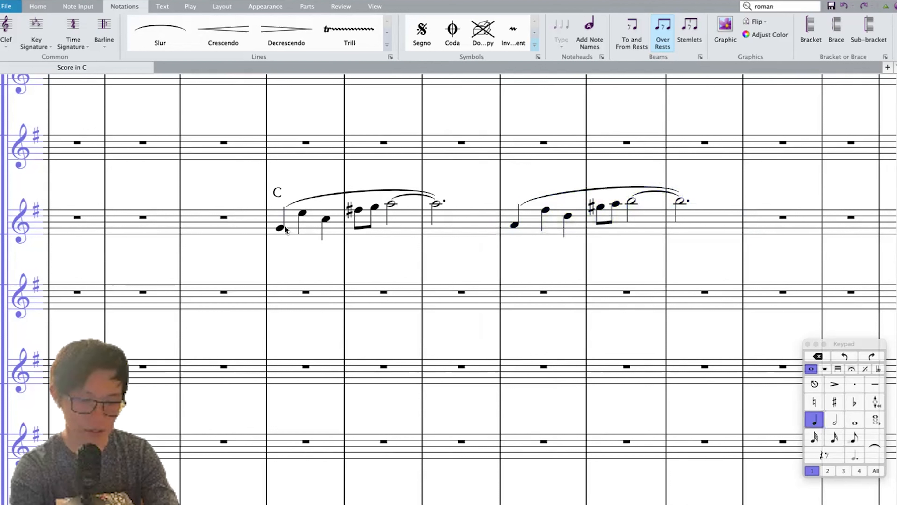
pyautogui.write(' lydian')
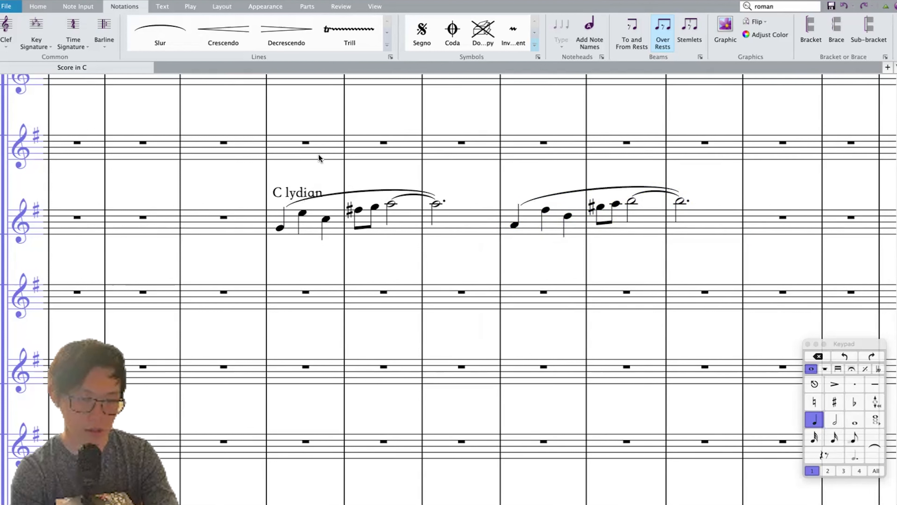
pyautogui.press('Escape')
# Step: Label the transposed phrase "D lydian" above its first note
pyautogui.click(514, 225)
pyautogui.write('C lydian')
pyautogui.press('Return')
pyautogui.click(520, 184)
pyautogui.press('BackSpace')
pyautogui.press('BackSpace')
pyautogui.write('D')
pyautogui.press('Escape')
pyautogui.press('Escape')
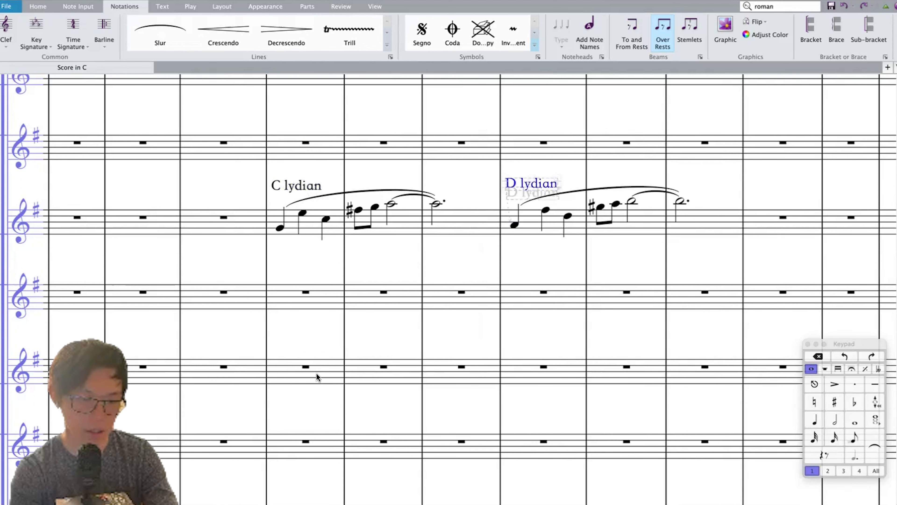
# Step: In the chromatic transposition example, compare the C lydian phrase's first and last notes with the D lydian phrase's first note
pyautogui.click(311, 364)
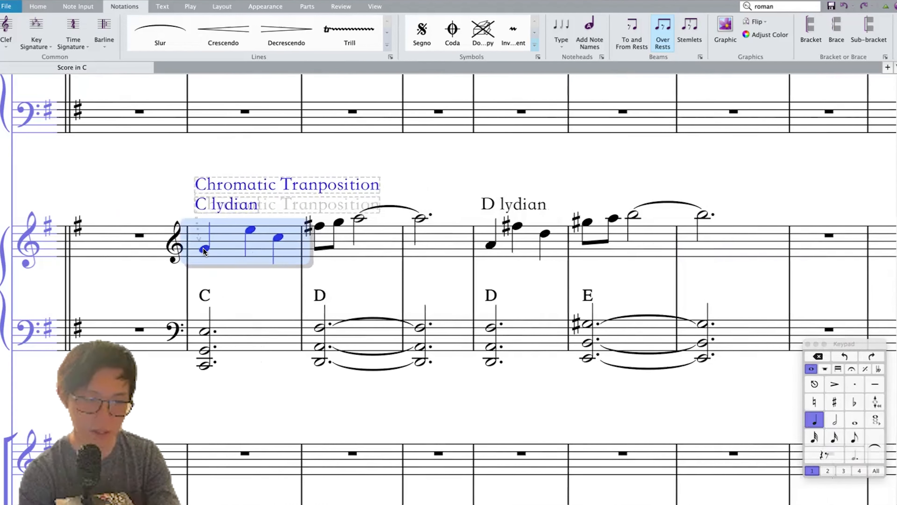
pyautogui.click(204, 251)
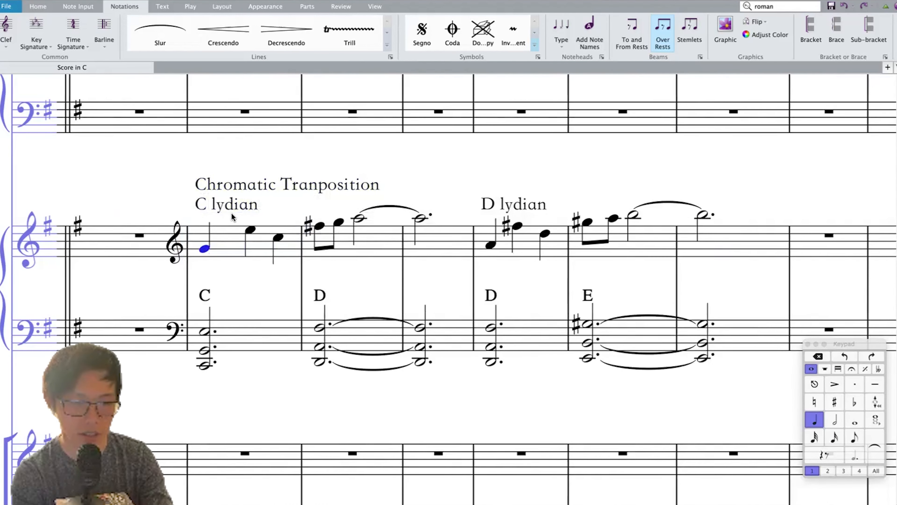
pyautogui.click(416, 220)
pyautogui.click(491, 246)
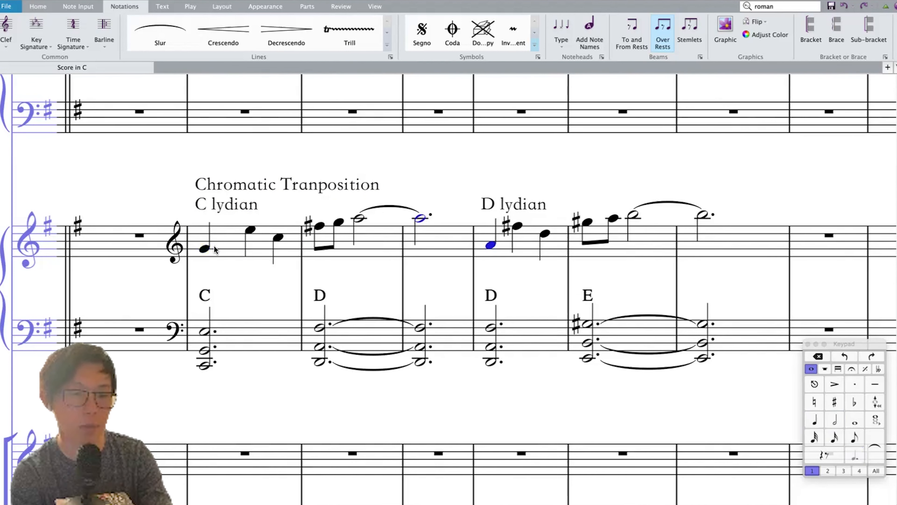
# Step: Play back the chromatic transposition example with its chords, starting from the C lydian phrase
pyautogui.click(204, 248)
pyautogui.press('space')
pyautogui.press('space')
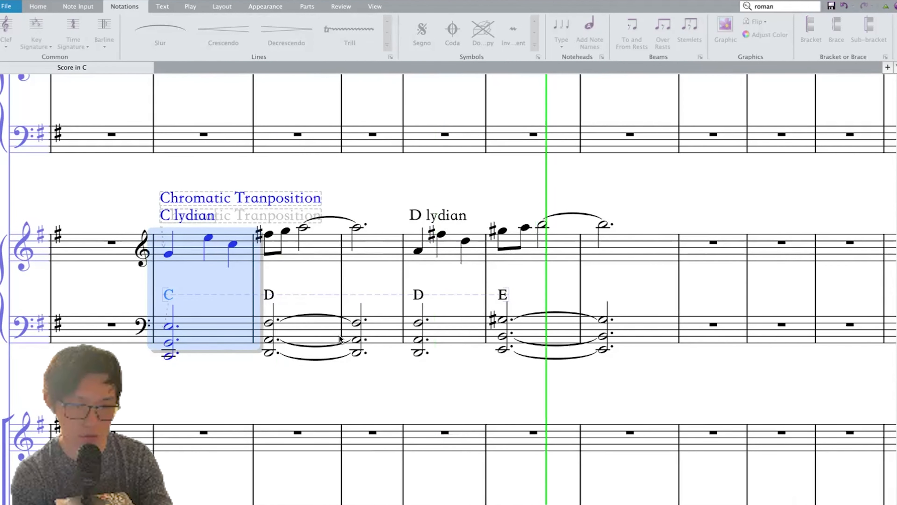
pyautogui.press('space')
pyautogui.hscroll(1, 339, 335)
pyautogui.hscroll(-3, 339, 335)
# Step: Examine the C lydian melody against its C and D chords, and the transposed D lydian melody
pyautogui.press('Escape')
pyautogui.click(229, 250)
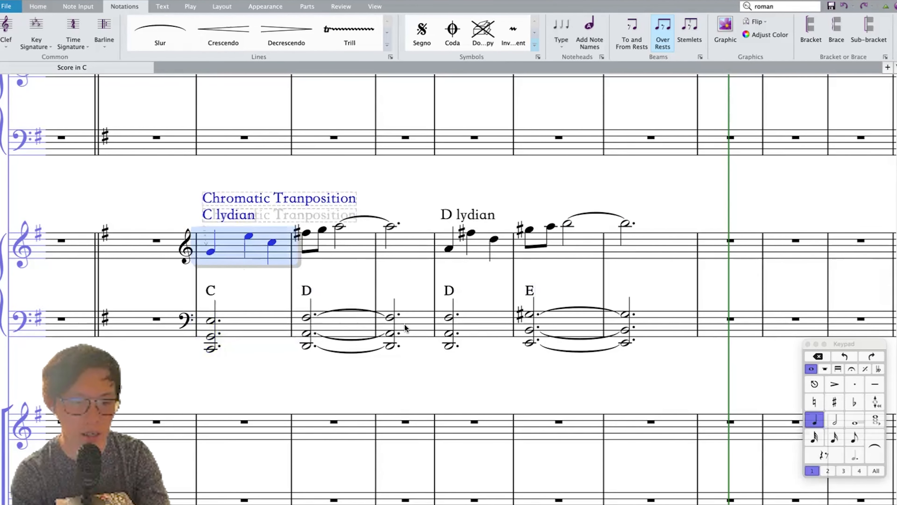
pyautogui.click(275, 327)
pyautogui.keyDown('shift'); pyautogui.click(410, 330); pyautogui.keyUp('shift')
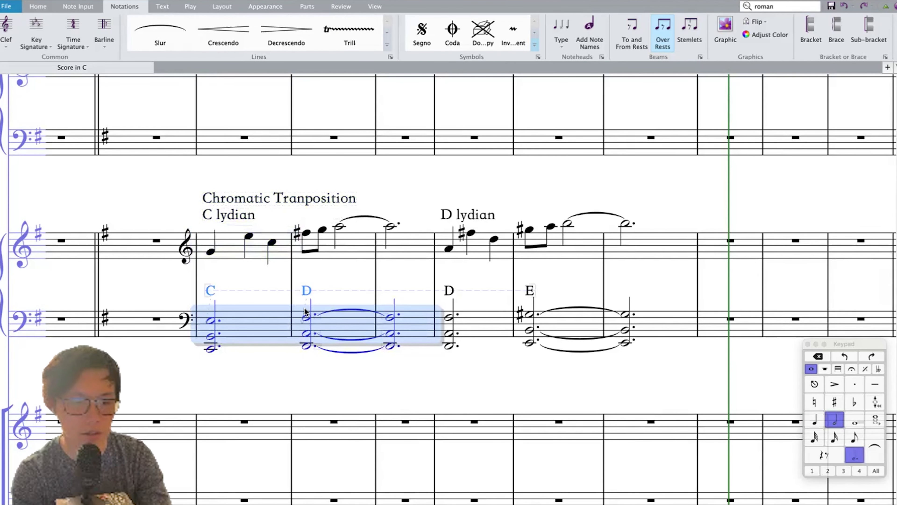
pyautogui.click(234, 248)
pyautogui.keyDown('shift'); pyautogui.click(420, 249); pyautogui.keyUp('shift')
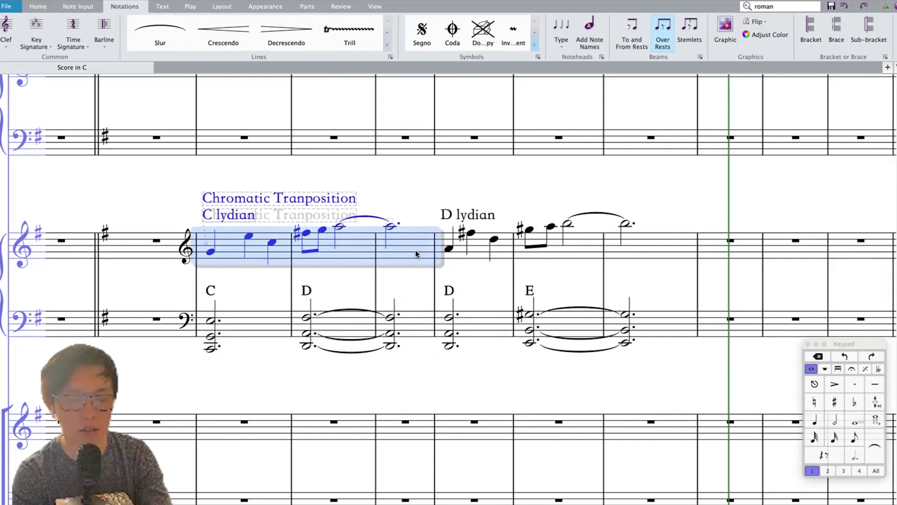
pyautogui.click(271, 332)
pyautogui.keyDown('shift'); pyautogui.click(416, 331); pyautogui.keyUp('shift')
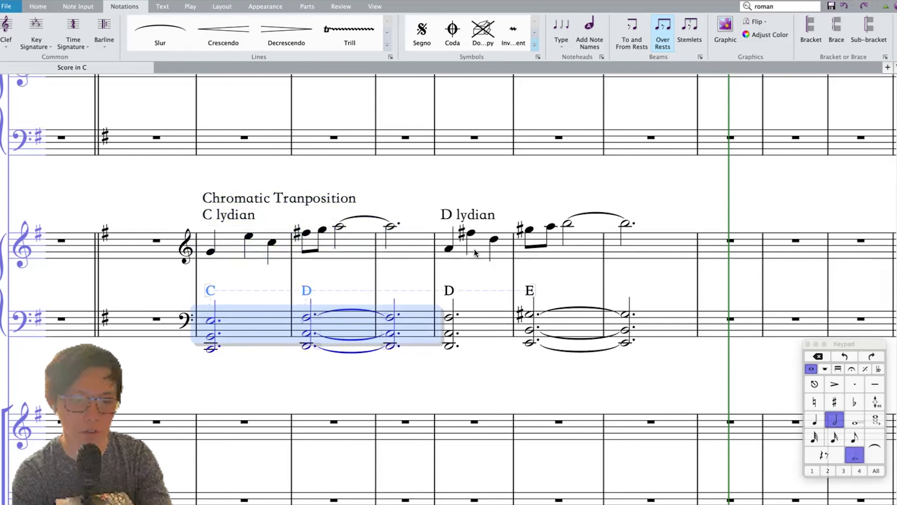
pyautogui.click(480, 252)
pyautogui.keyDown('shift'); pyautogui.click(626, 254); pyautogui.keyUp('shift')
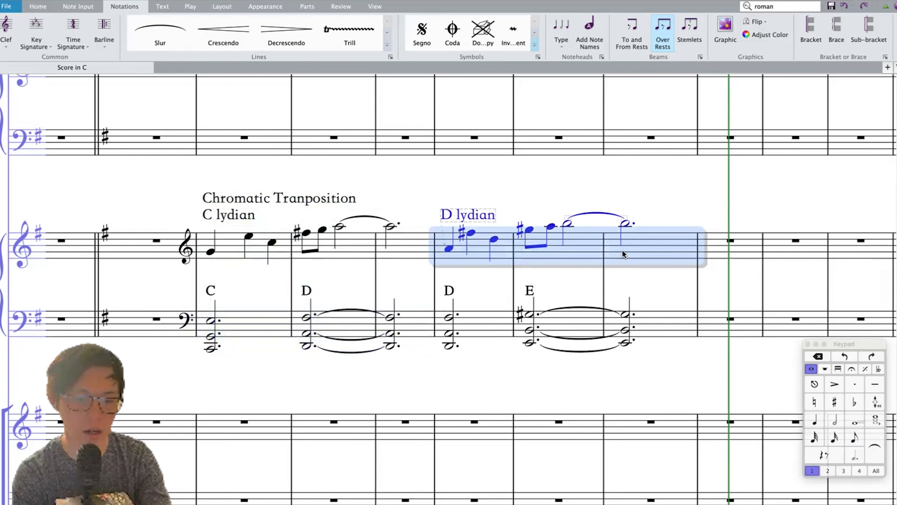
# Step: Compare the C lydian phrase's last note with the D lydian phrase's first note, and inspect the D chord beneath it
pyautogui.click(448, 249)
pyautogui.keyDown('super'); pyautogui.click(390, 227); pyautogui.keyUp('super')
pyautogui.press('Escape')
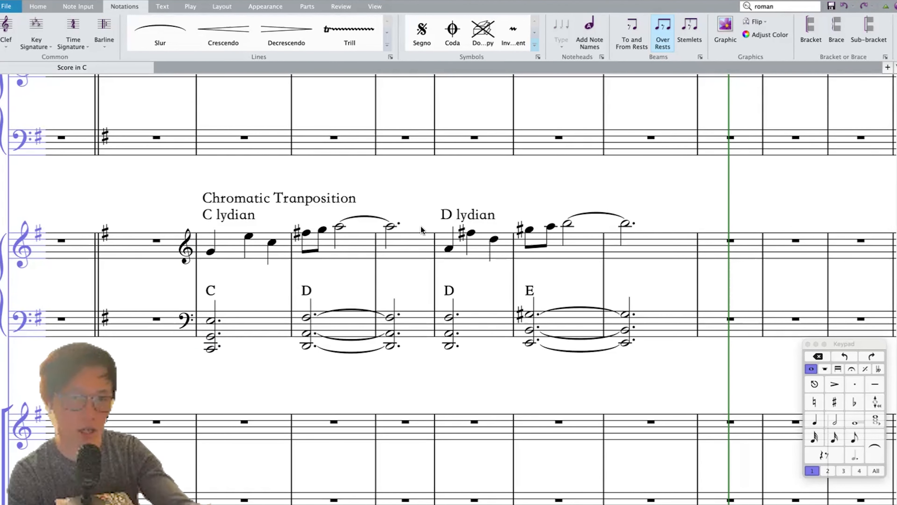
pyautogui.click(482, 317)
pyautogui.hscroll(2, 484, 318)
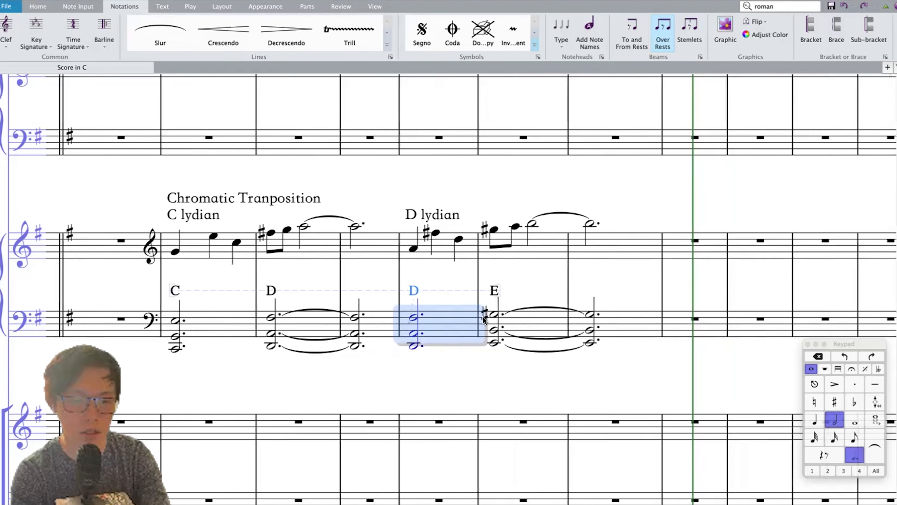
pyautogui.click(469, 204)
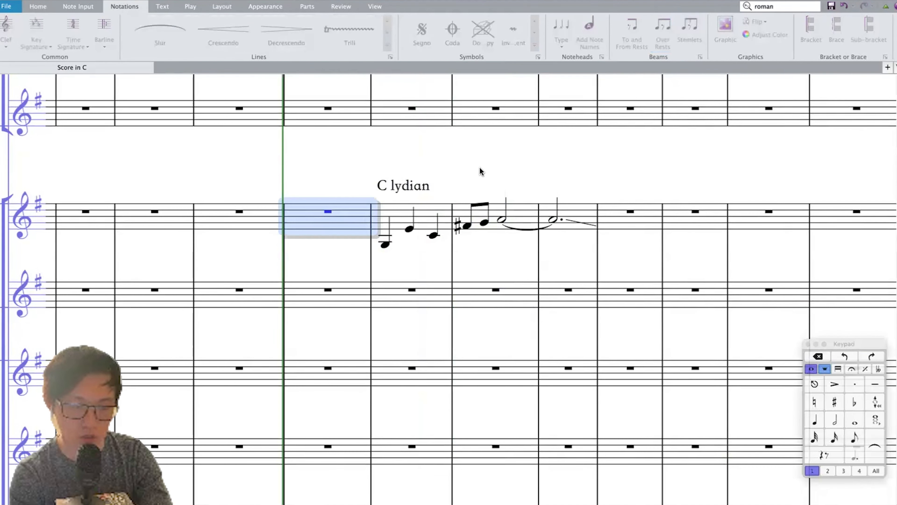
# Step: Enter a dotted half note A in the empty bar after the low C lydian phrase
pyautogui.press('Escape')
pyautogui.click(619, 215)
pyautogui.press('4')
pyautogui.press('b')
pyautogui.press('5')
pyautogui.press('.')
pyautogui.click(636, 154)
pyautogui.hscroll(2, 636, 153)
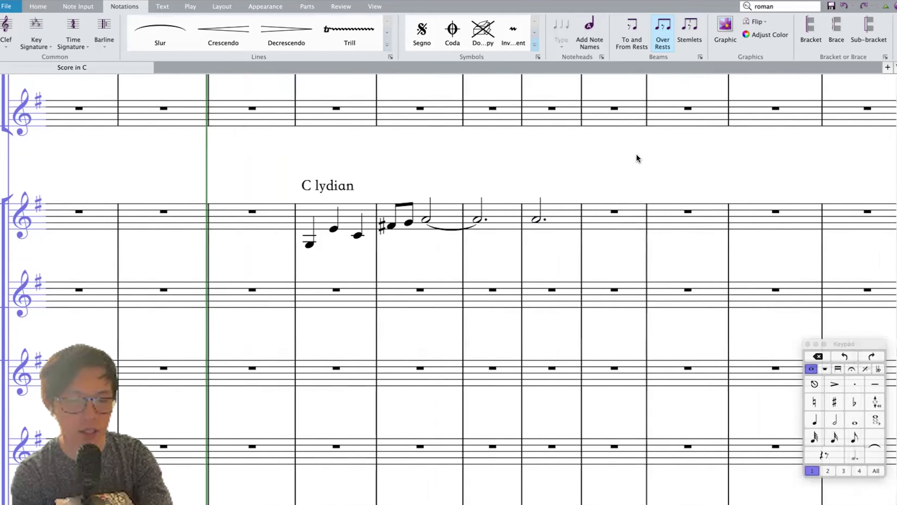
# Step: Examine how the low C lydian phrase's last note connects to the dotted half note in the following bar
pyautogui.click(320, 212)
pyautogui.keyDown('shift'); pyautogui.click(493, 219); pyautogui.keyUp('shift')
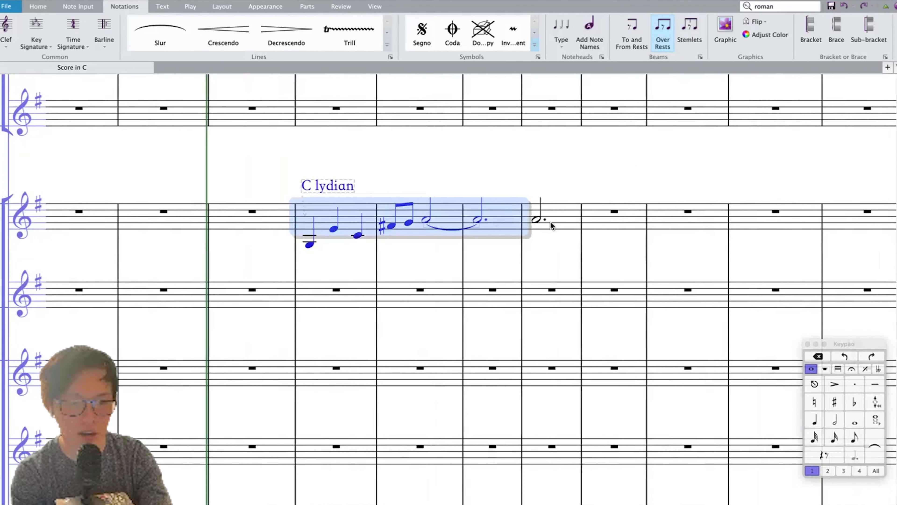
pyautogui.click(552, 230)
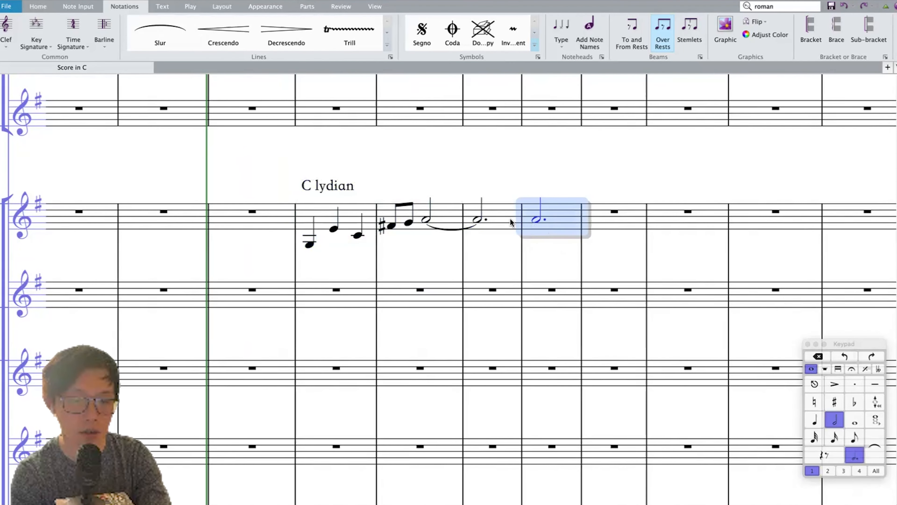
pyautogui.click(479, 219)
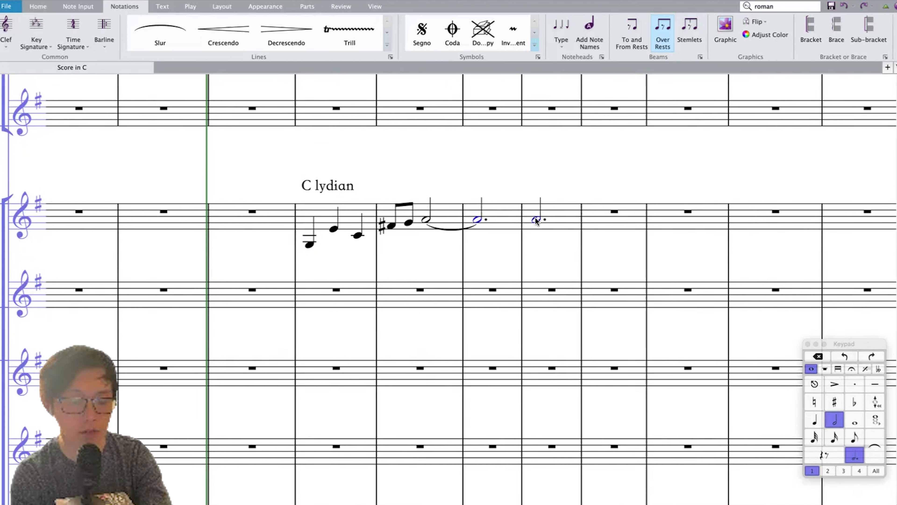
pyautogui.press('Escape')
pyautogui.click(547, 221)
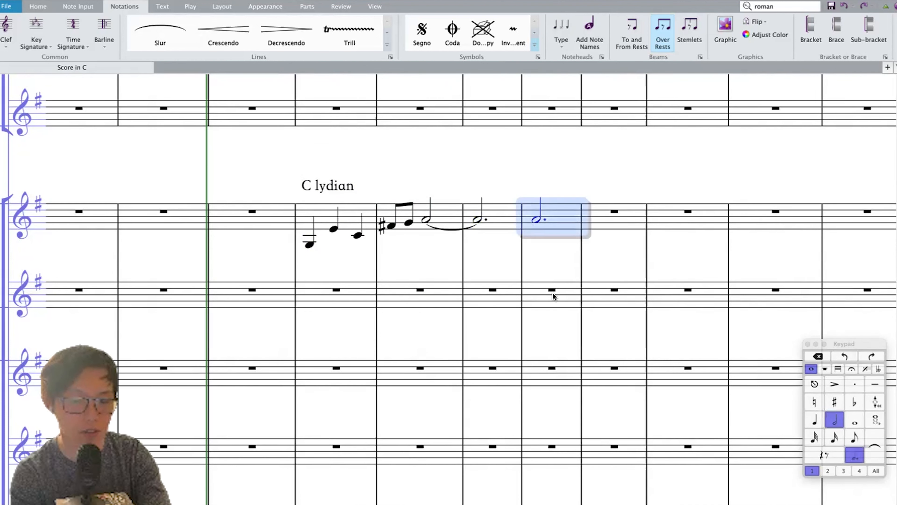
# Step: Enter D major and F major triads as dotted quarter notes on the staff below the dotted half note A
pyautogui.click(561, 291)
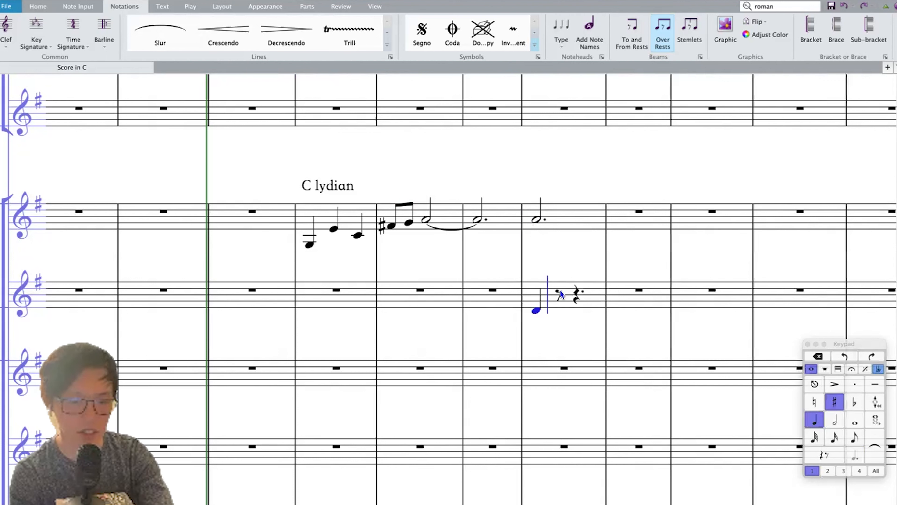
pyautogui.press('.')
pyautogui.click(573, 298)
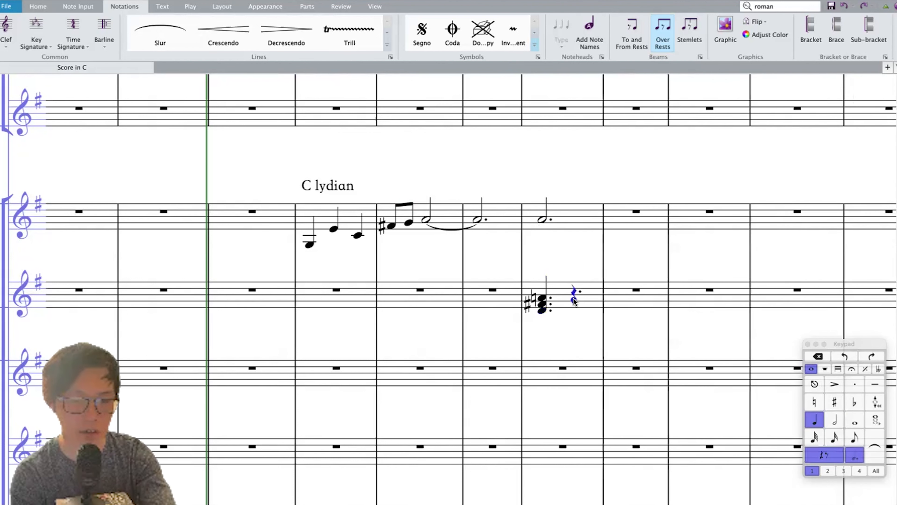
pyautogui.press('KP_7')
pyautogui.press('f')
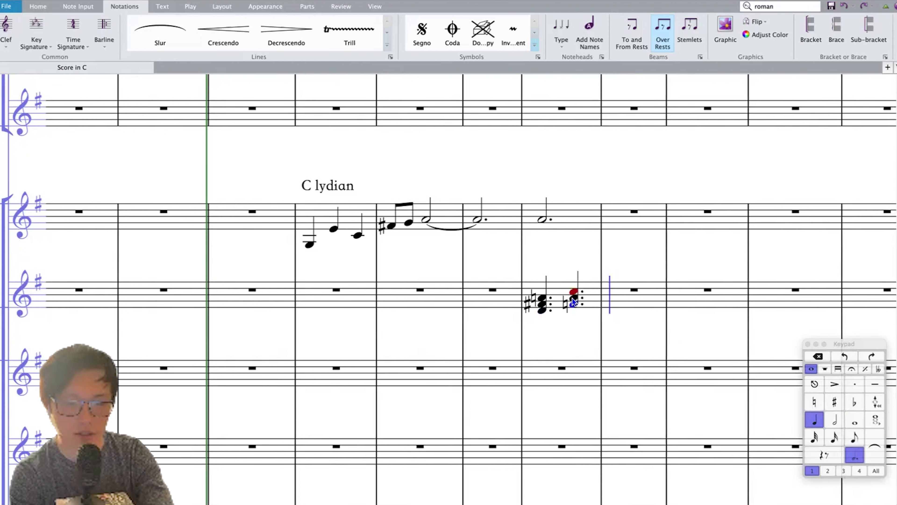
# Step: Enter A minor and A major triads as dotted quarter notes in the bar following the D and F triads
pyautogui.press('a')
pyautogui.press('3')
pyautogui.press('3')
pyautogui.press('a')
pyautogui.press('KP_8')
pyautogui.press('3')
pyautogui.press('3')
pyautogui.press('Escape')
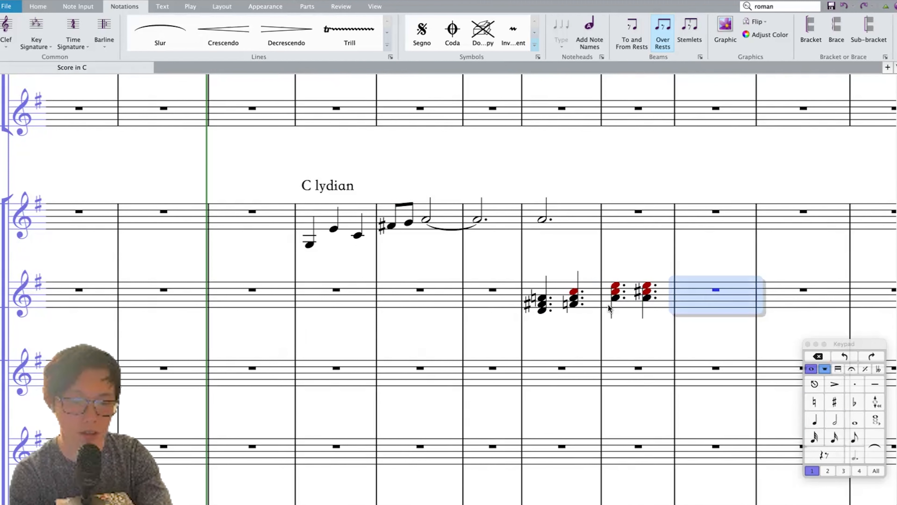
# Step: Delete the four trial triads from the staff below the melody
pyautogui.click(575, 295)
pyautogui.press('shift+super+a')
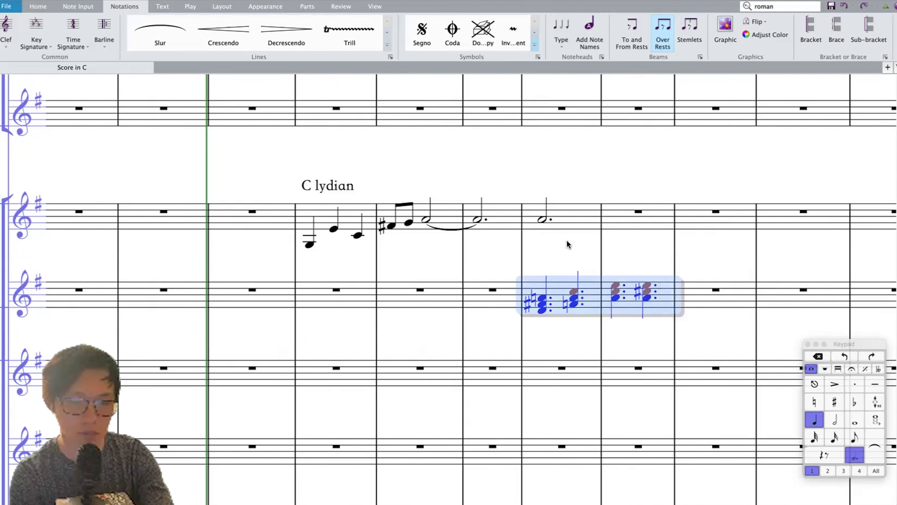
pyautogui.press('Delete')
pyautogui.press('Escape')
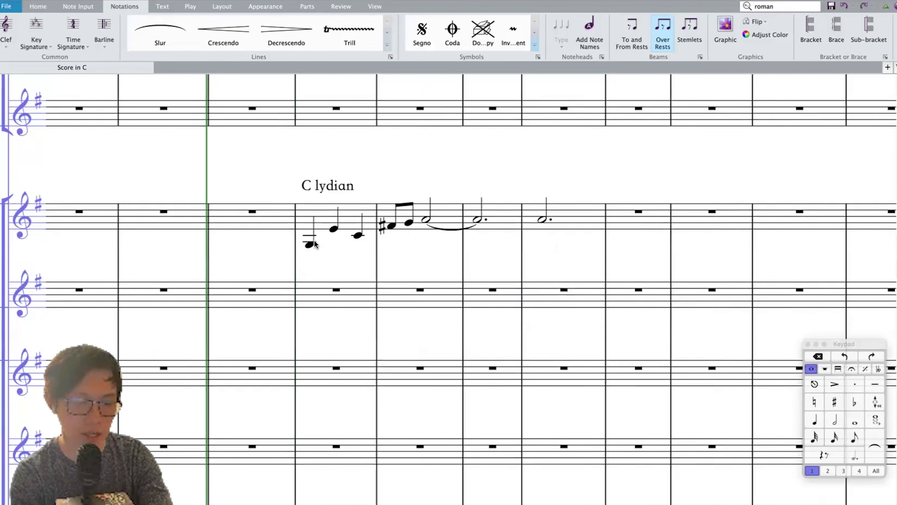
# Step: Delete the dotted half note A and place a copy of the C lydian phrase starting in that bar
pyautogui.click(309, 245)
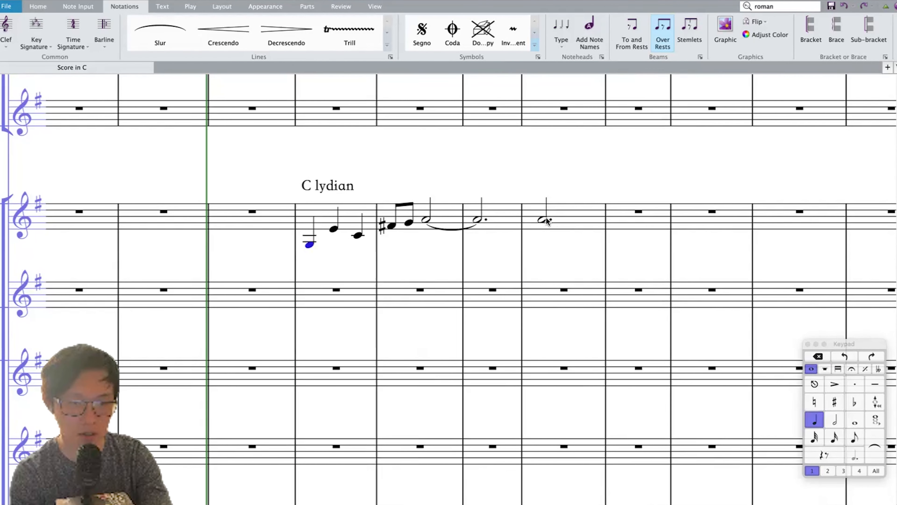
pyautogui.click(530, 209)
pyautogui.press('Delete')
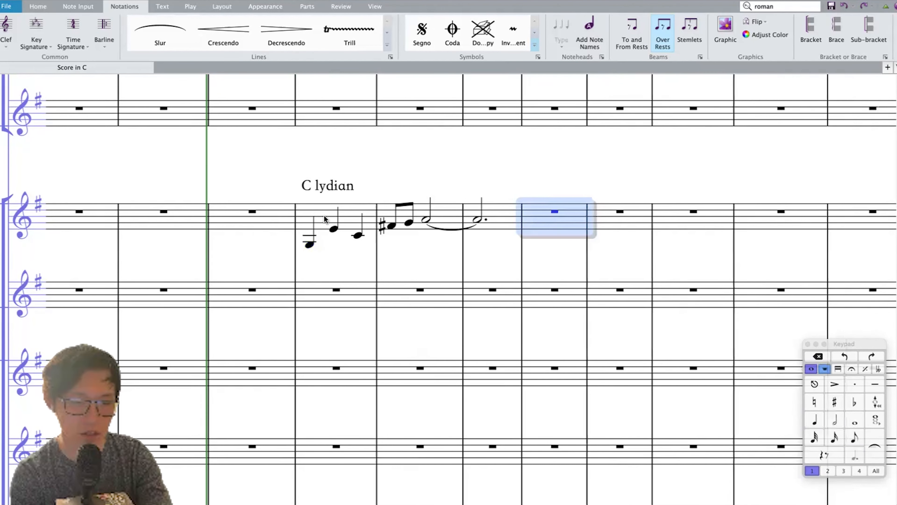
pyautogui.click(324, 215)
pyautogui.keyDown('shift'); pyautogui.click(499, 215); pyautogui.keyUp('shift')
pyautogui.press('super+v')
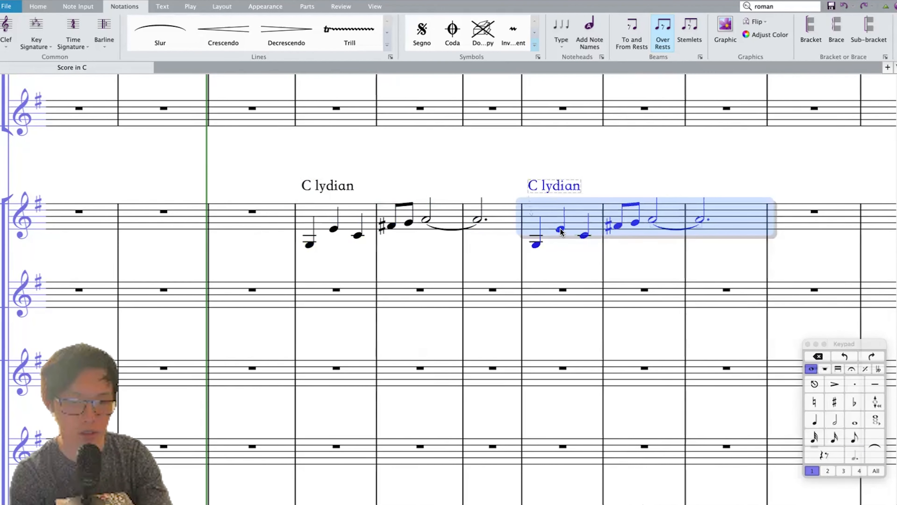
# Step: Transpose the copied phrase up a perfect 4th and remove its C lydian label
pyautogui.hotkey('shift', 't')
pyautogui.click(345, 198)
pyautogui.click(411, 196)
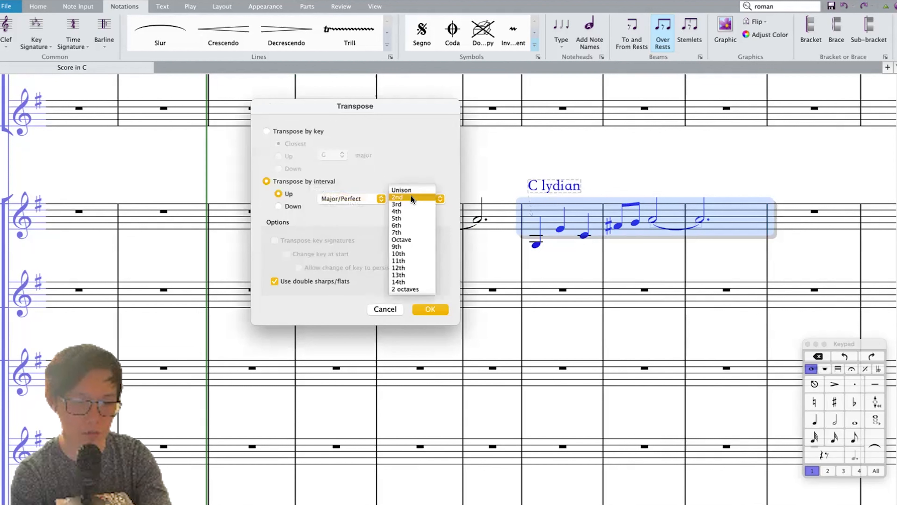
pyautogui.click(404, 210)
pyautogui.press('Return')
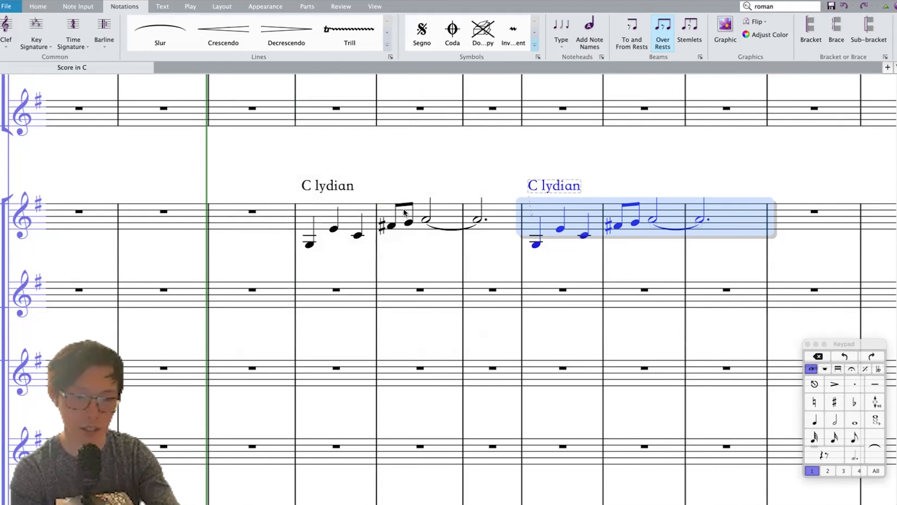
pyautogui.click(541, 185)
pyautogui.press('Delete')
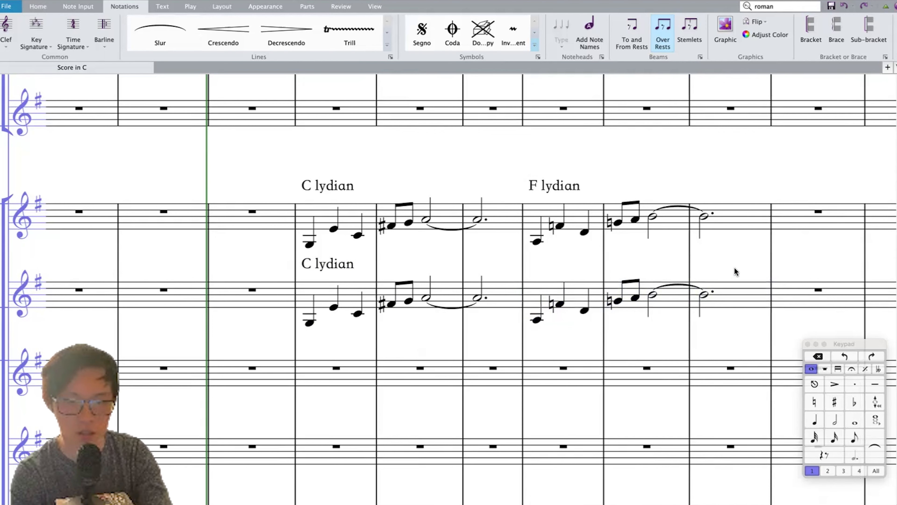
# Step: Play back the C lydian and F lydian phrases with their C, D, F and G chords
pyautogui.hscroll(2, 735, 267)
pyautogui.hscroll(1, 735, 267)
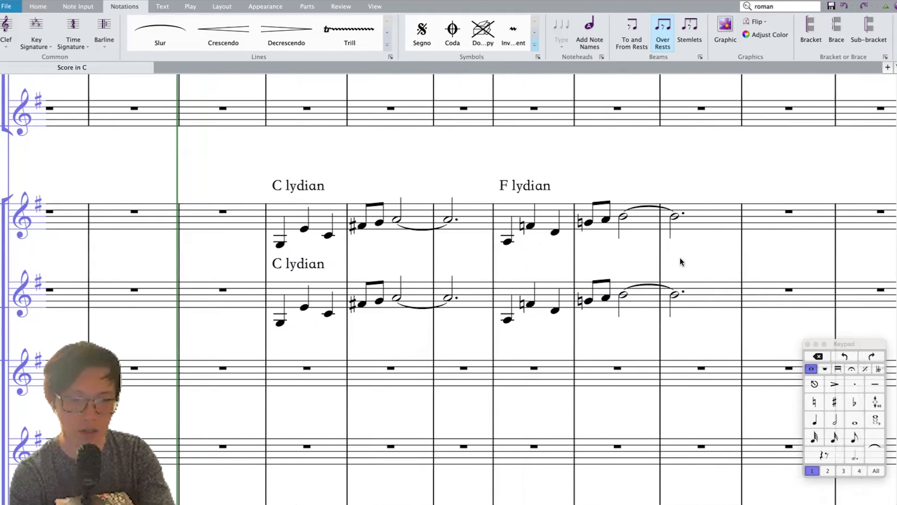
pyautogui.click(713, 298)
pyautogui.keyDown('shift'); pyautogui.click(338, 313); pyautogui.keyUp('shift')
pyautogui.scroll(-5, 371, 298)
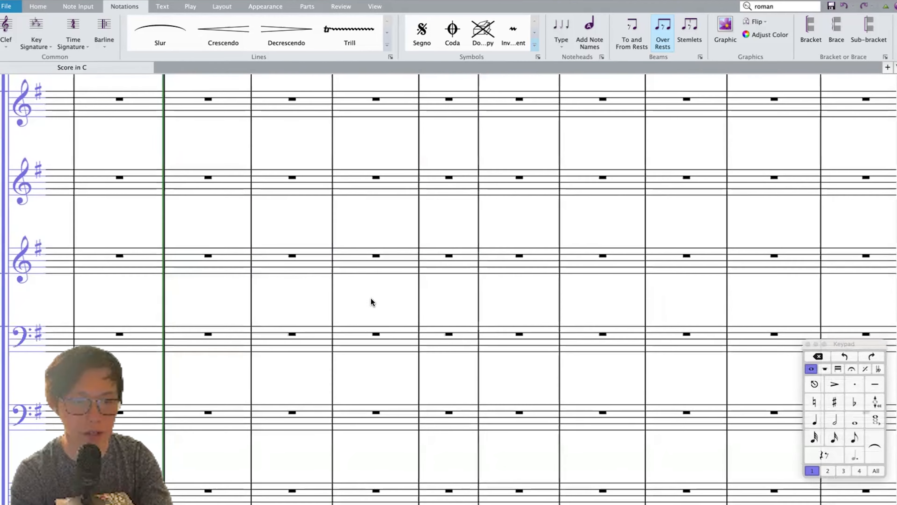
pyautogui.press('p')
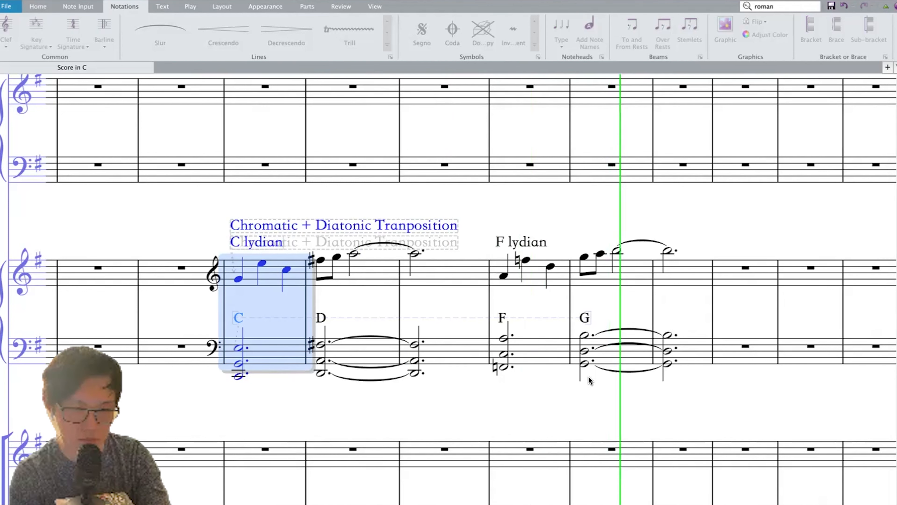
pyautogui.press('space')
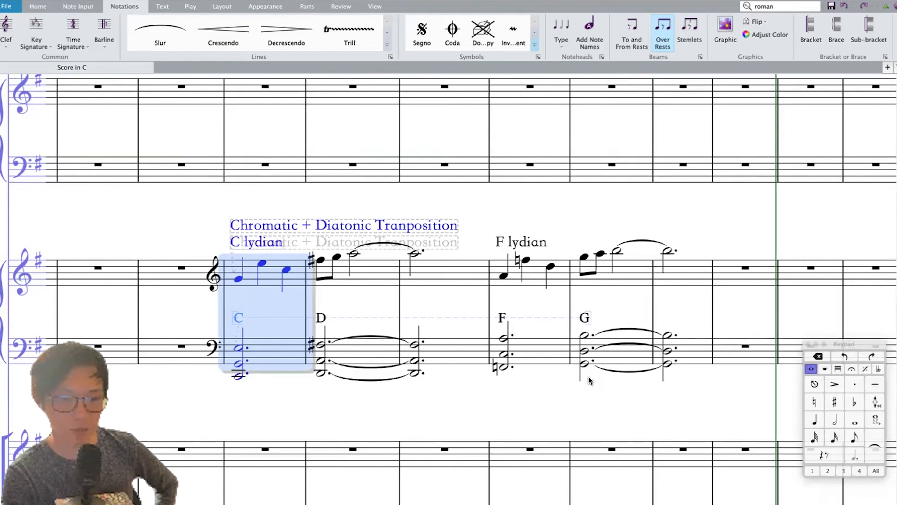
# Step: Repeat the three-bar arco string phrase, with its dynamics, in the bars directly after it
pyautogui.press('super+minus')
pyautogui.press('super+minus')
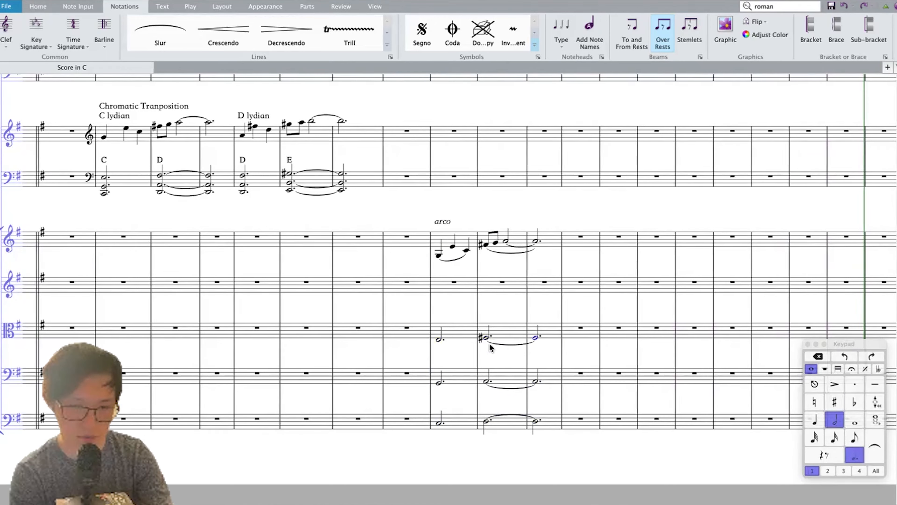
pyautogui.click(420, 241)
pyautogui.keyDown('shift'); pyautogui.click(475, 241); pyautogui.keyUp('shift')
pyautogui.click(470, 422)
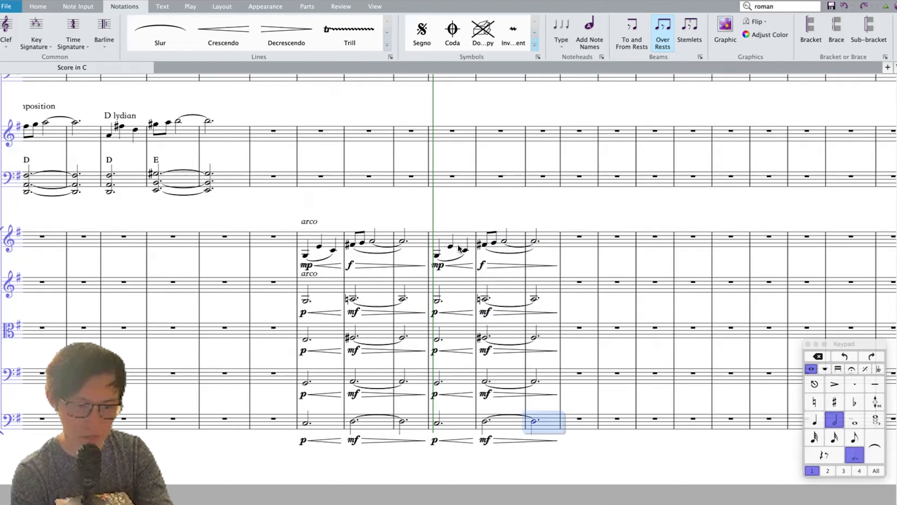
# Step: Transpose the repeated string phrase up a minor 3rd in all five string parts
pyautogui.keyDown('shift'); pyautogui.click(445, 240); pyautogui.keyUp('shift')
pyautogui.hotkey('shift', 't')
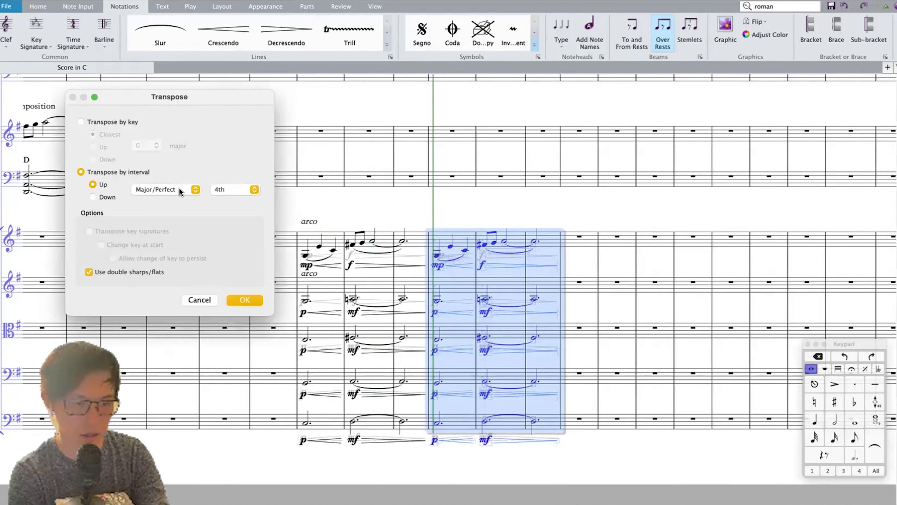
pyautogui.click(190, 187)
pyautogui.click(177, 195)
pyautogui.click(254, 189)
pyautogui.click(233, 181)
pyautogui.click(244, 300)
pyautogui.click(455, 284)
pyautogui.keyDown('shift'); pyautogui.click(545, 421); pyautogui.keyUp('shift')
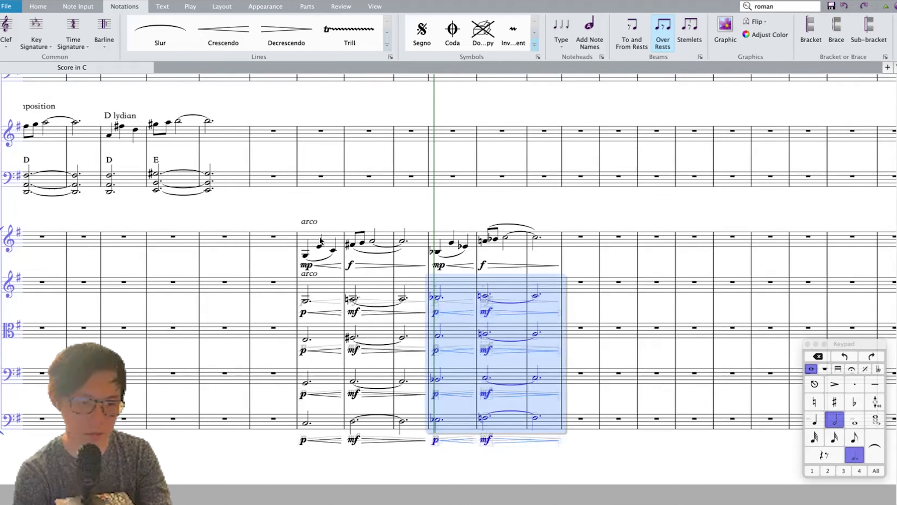
# Step: Copy the two-phrase string passage after an empty bar, and flatten the G and A in its second phrase's top melody
pyautogui.hscroll(3, 308, 243)
pyautogui.click(283, 239)
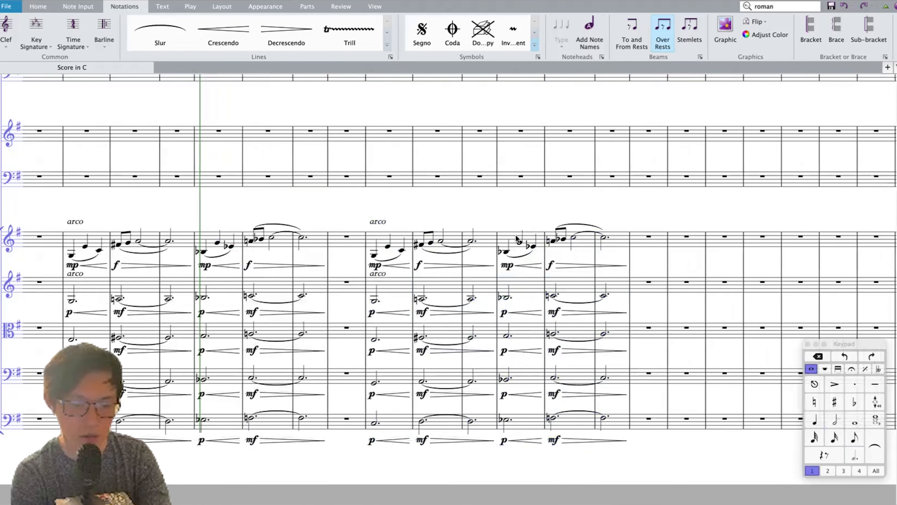
pyautogui.click(516, 235)
pyautogui.keyDown('shift'); pyautogui.click(553, 242); pyautogui.keyUp('shift')
pyautogui.press('KP_9')
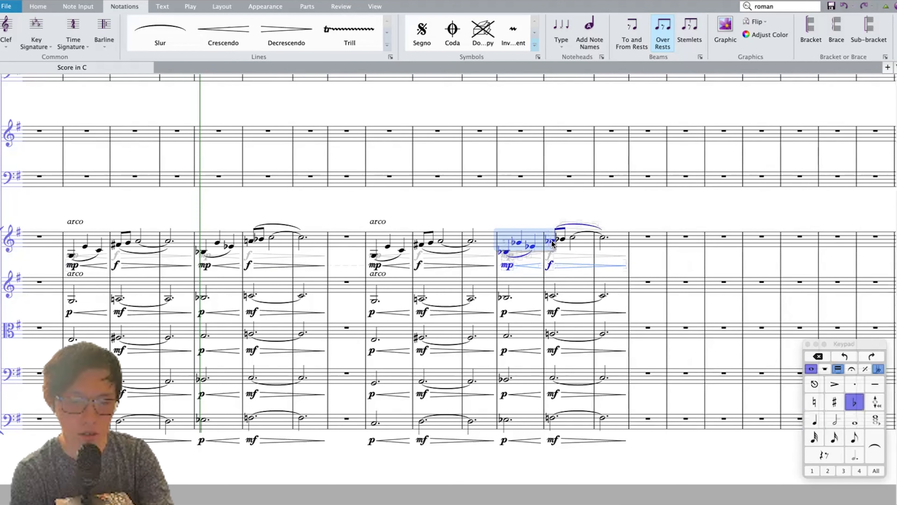
pyautogui.press('Escape')
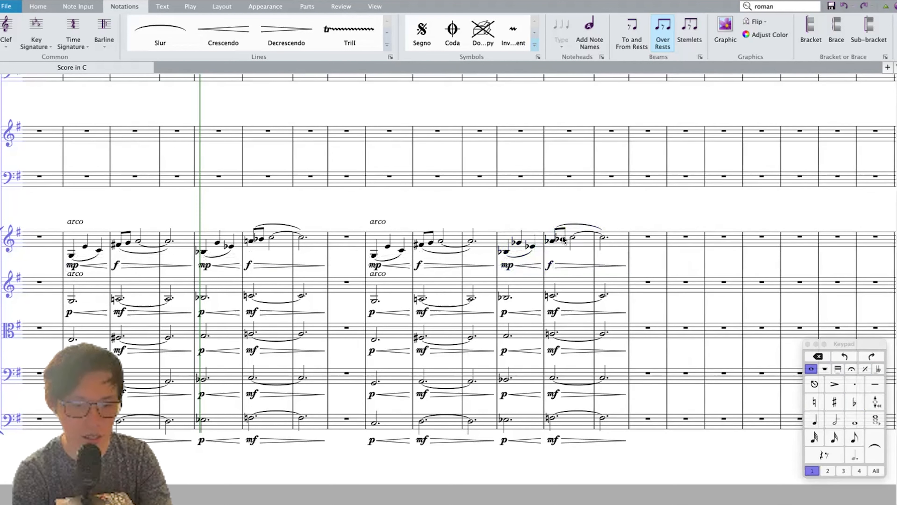
# Step: Raise the four lower string parts beneath the altered melody by three semitones
pyautogui.click(521, 285)
pyautogui.keyDown('shift'); pyautogui.click(617, 423); pyautogui.keyUp('shift')
pyautogui.hotkey('shift', 'alt', 'Up')
pyautogui.hotkey('shift', 'alt', 'Up')
pyautogui.hotkey('shift', 'alt', 'Up')
# Step: Add another string example in which the opening phrase is followed by its copy a major 2nd higher
pyautogui.hscroll(-2, 395, 331)
pyautogui.keyDown('shift'); pyautogui.click(448, 240); pyautogui.keyUp('shift')
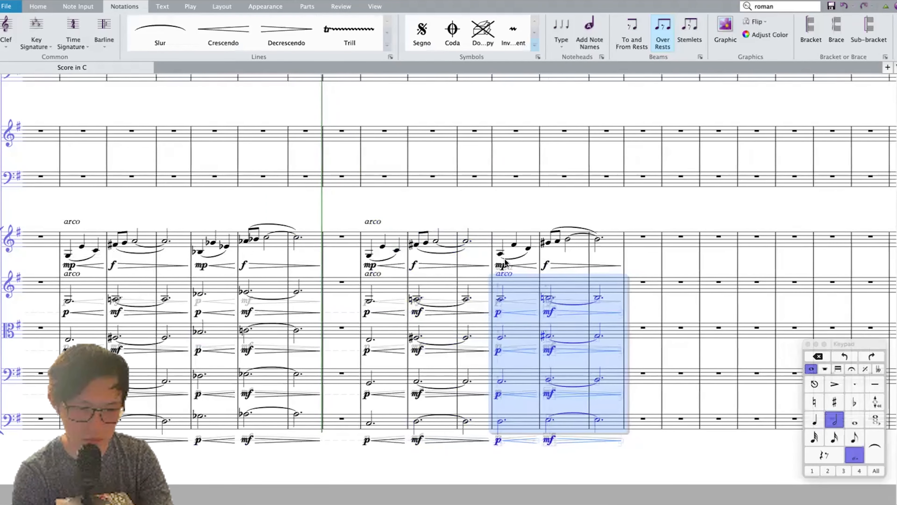
pyautogui.press('Escape')
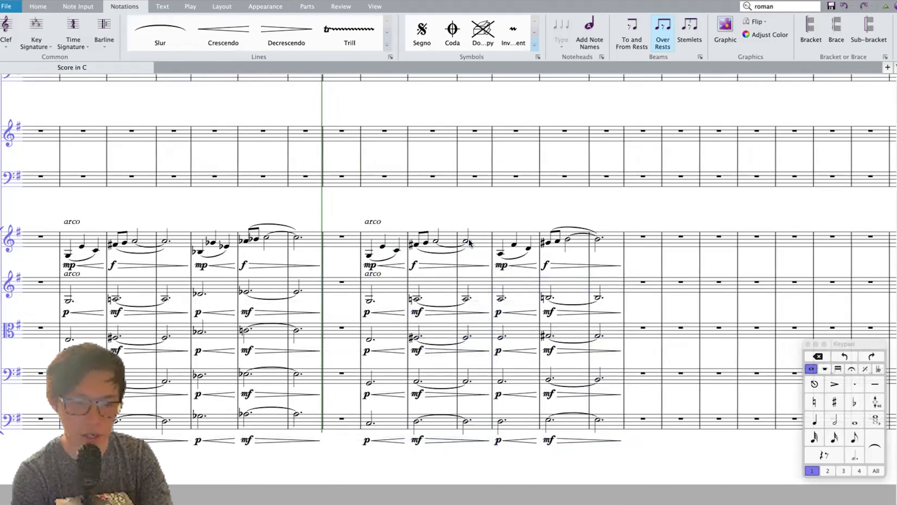
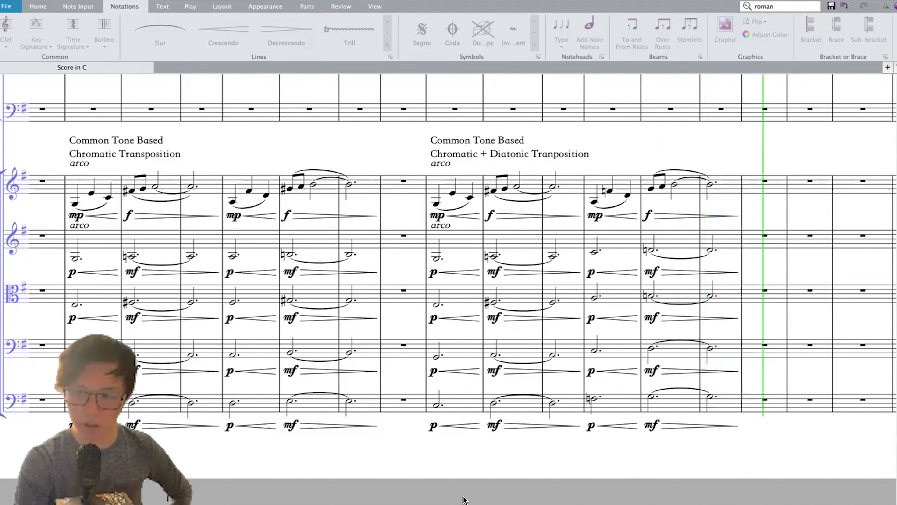
# Step: Stop playback and review the labelled leading-tone and common-tone string examples
pyautogui.press('space')
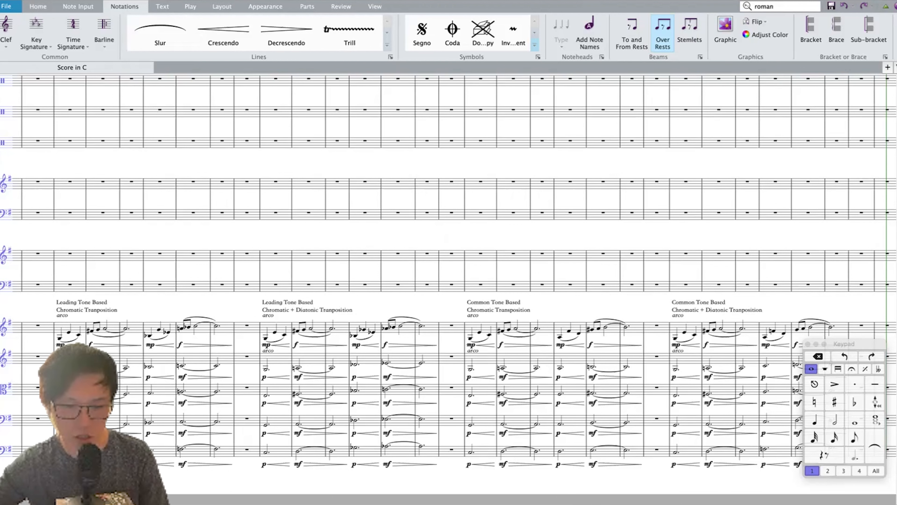
pyautogui.scroll(-2, 531, 300)
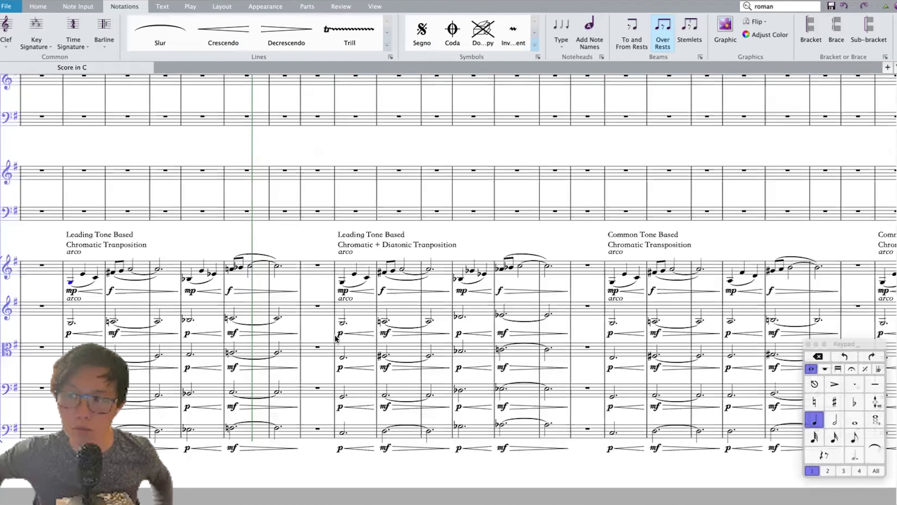
pyautogui.hscroll(1, 335, 335)
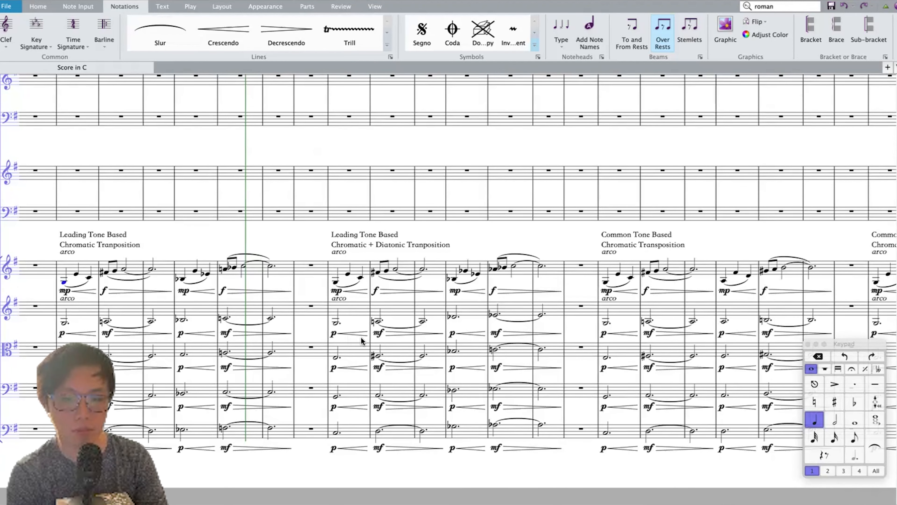
# Step: Paste the original three-bar string phrase into the empty bars after the examples and delete its heading
pyautogui.hotkey('ctrl', 'z')
pyautogui.click(267, 271)
pyautogui.hotkey('ctrl', 'v')
pyautogui.click(290, 232)
pyautogui.press('Delete')
pyautogui.press('super+equal')
pyautogui.press('super+equal')
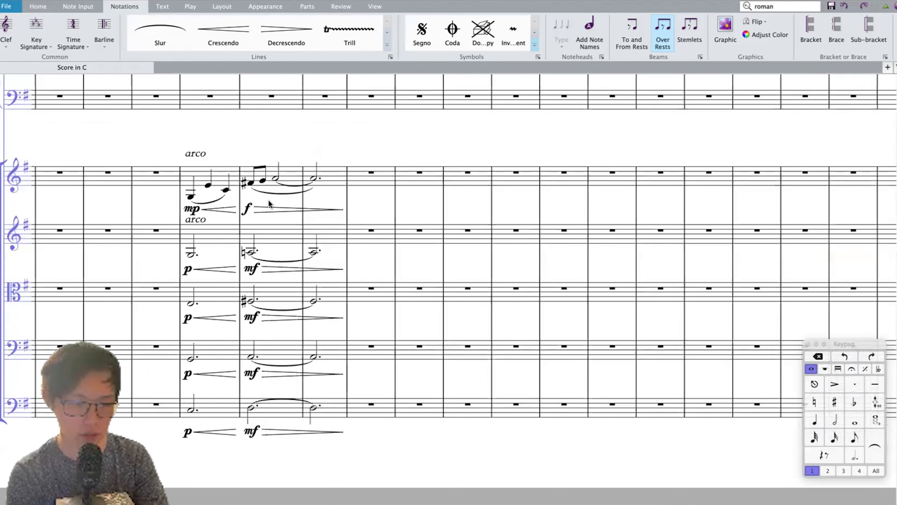
# Step: Play back the pasted string phrase at a raised volume
pyautogui.press('space')
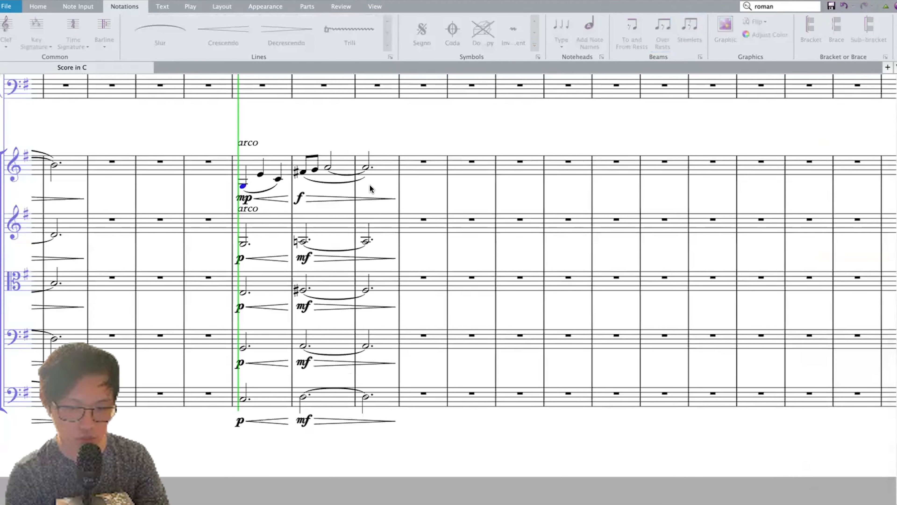
pyautogui.press('XF86AudioRaiseVolume')
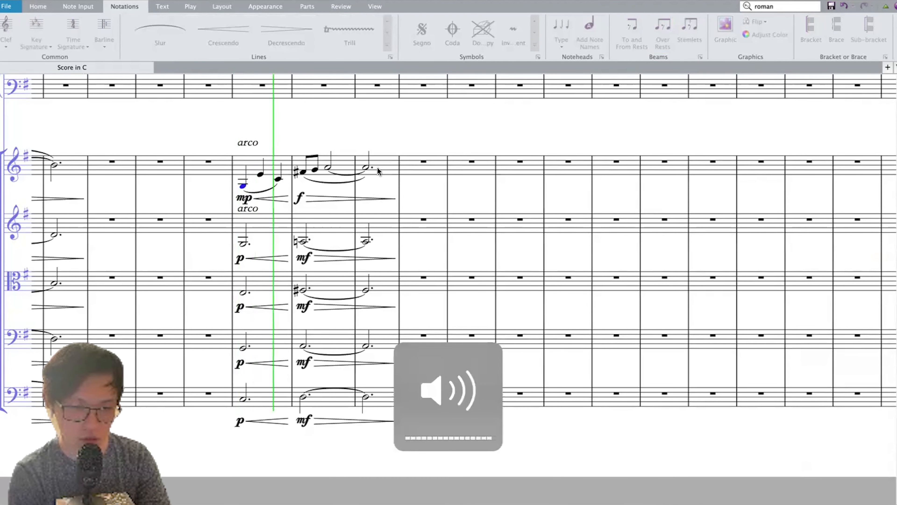
pyautogui.press('space')
# Step: Enter two staccato quarter notes in the top staff, in the third bar of the string phrase
pyautogui.scroll(10, 405, 134)
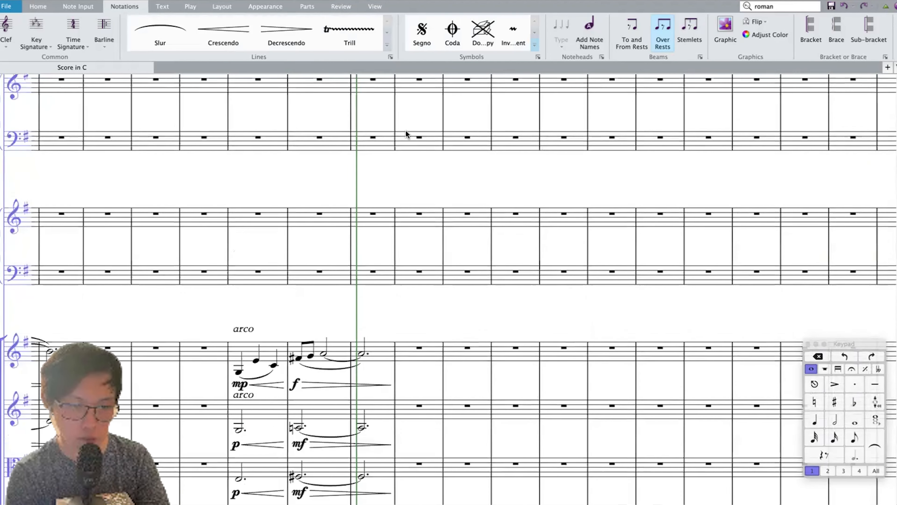
pyautogui.scroll(10, 406, 134)
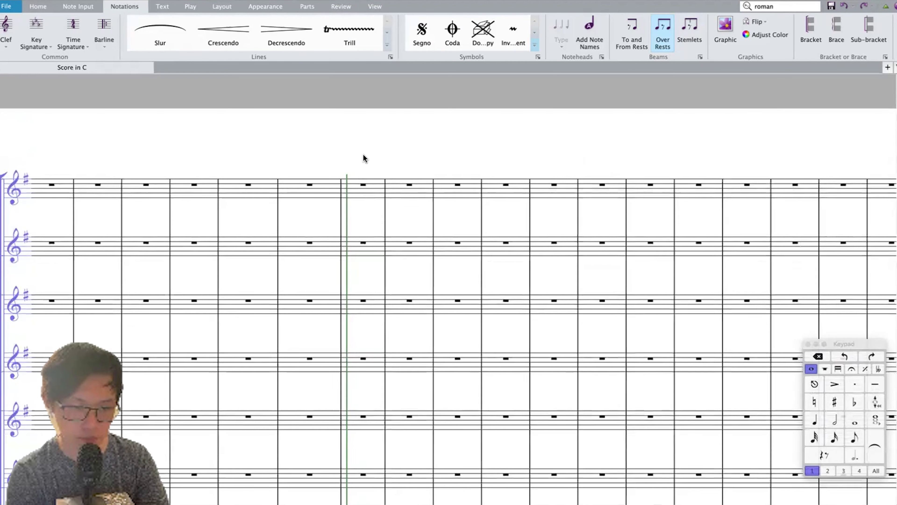
pyautogui.click(358, 181)
pyautogui.press('n')
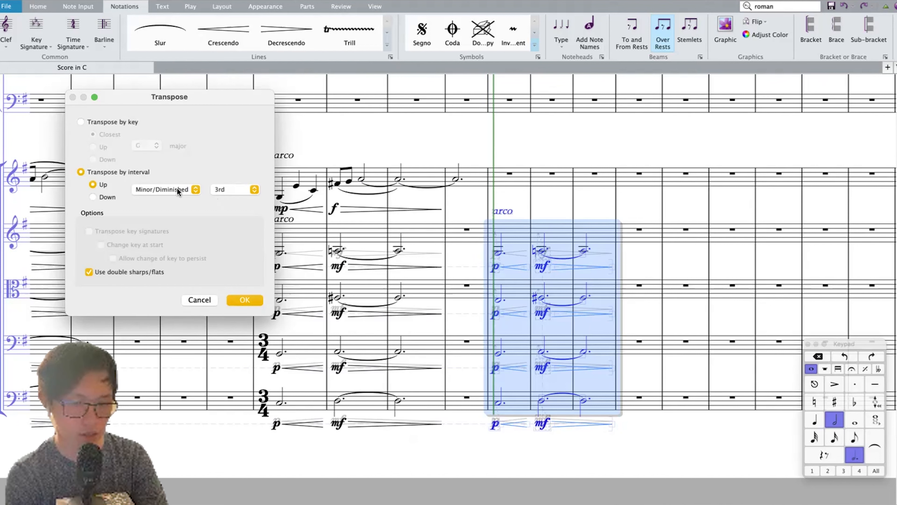
# Step: Transpose the copied three-bar lower string accompaniment up a perfect 4th
pyautogui.click(188, 189)
pyautogui.click(190, 186)
pyautogui.click(190, 187)
pyautogui.click(183, 180)
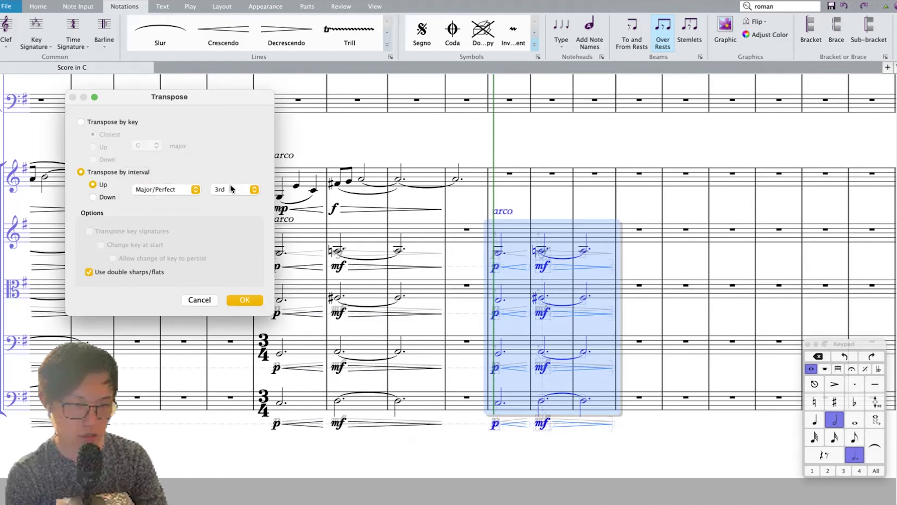
pyautogui.click(233, 185)
pyautogui.click(224, 195)
pyautogui.press('Return')
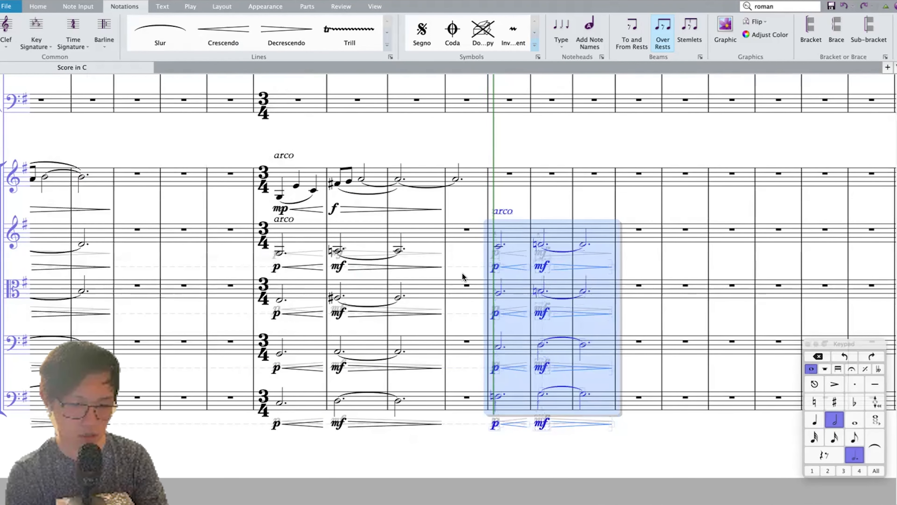
# Step: Copy the four-bar first-violin melody into the third staff from the top, starting where the transposed string accompaniment begins
pyautogui.click(469, 179)
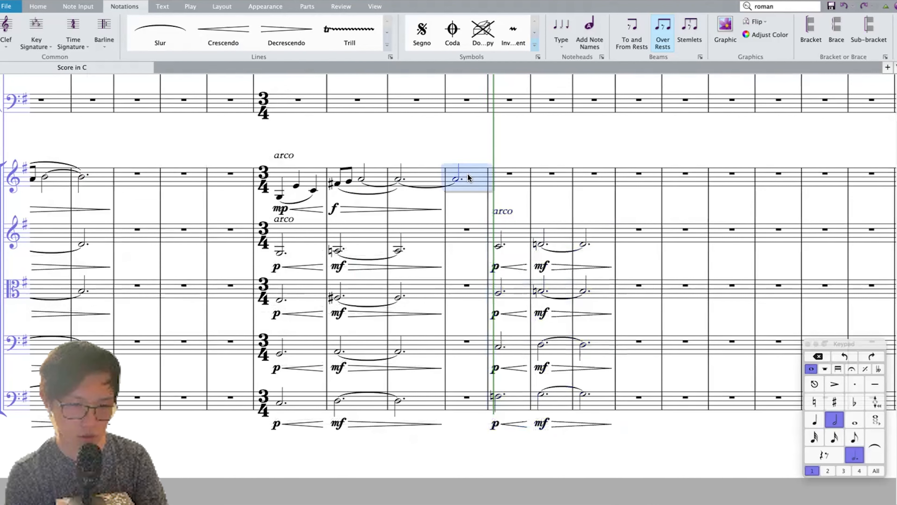
pyautogui.keyDown('shift'); pyautogui.click(292, 181); pyautogui.keyUp('shift')
pyautogui.scroll(1, 439, 183)
pyautogui.scroll(10, 441, 184)
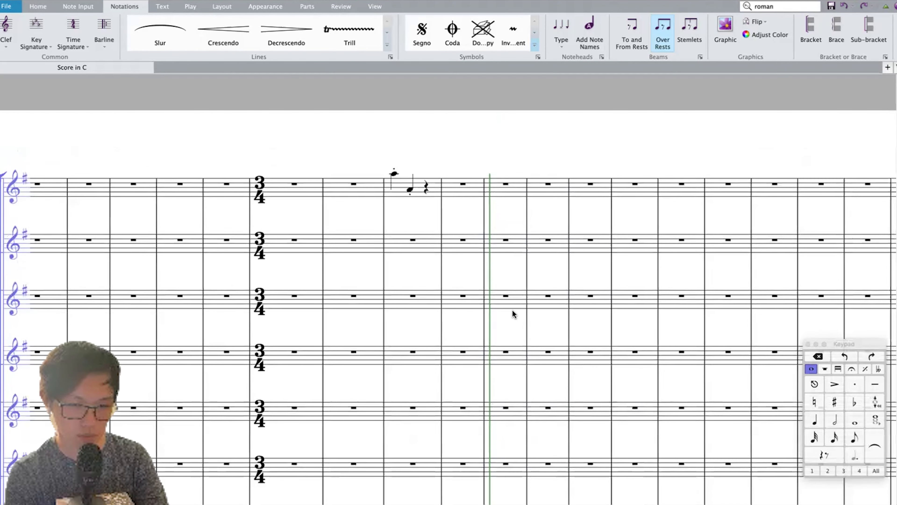
pyautogui.click(506, 298)
pyautogui.press('super+v')
# Step: Add an instrument change to English Horn over the pasted melody
pyautogui.press('alt+shift+super+i')
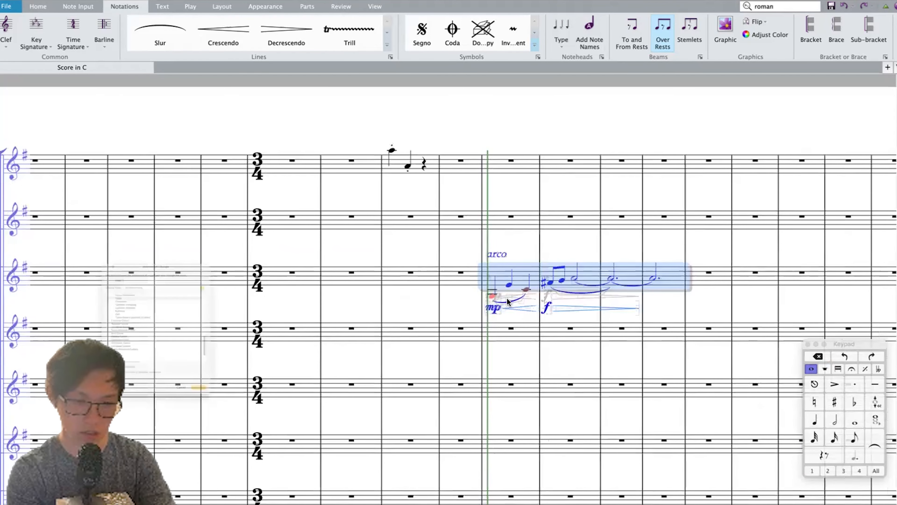
pyautogui.write('engl')
pyautogui.press('Down')
pyautogui.press('Down')
pyautogui.press('Return')
pyautogui.press('Return')
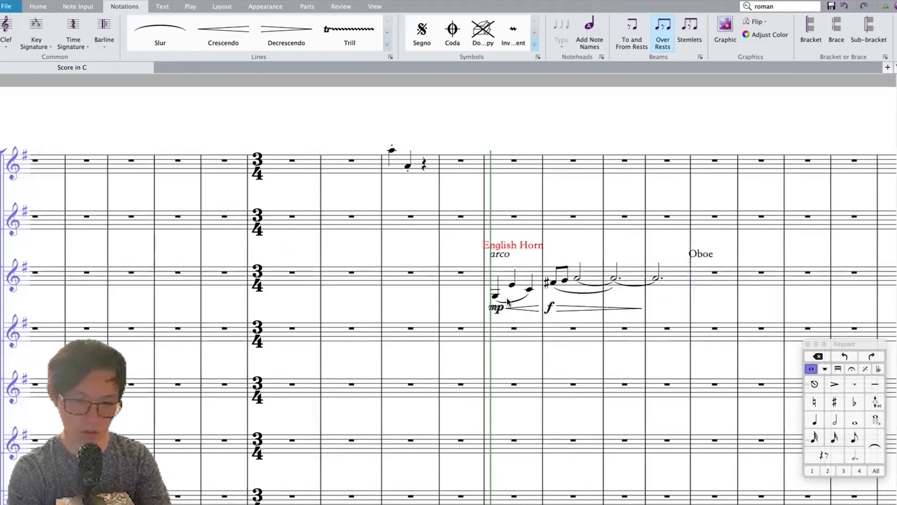
# Step: Raise the English Horn melody by one scale step and make its second note natural
pyautogui.click(667, 270)
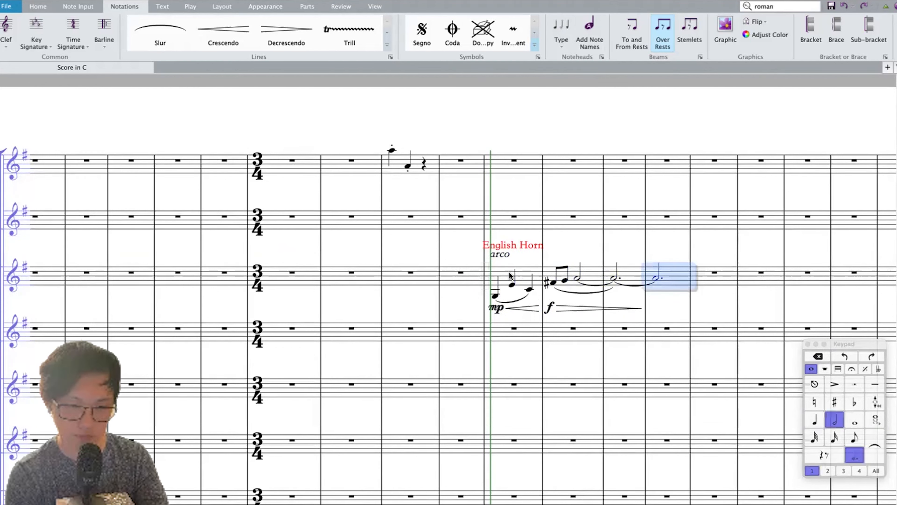
pyautogui.keyDown('shift'); pyautogui.click(509, 274); pyautogui.keyUp('shift')
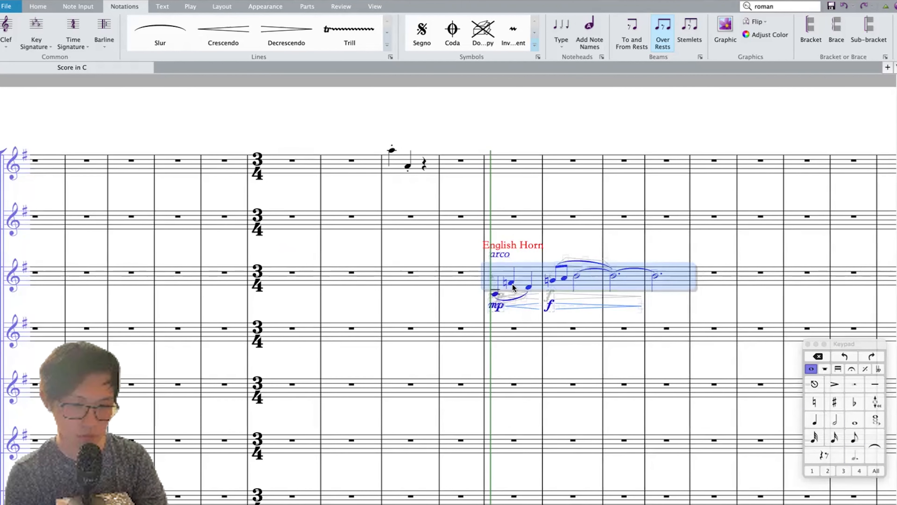
pyautogui.click(511, 281)
pyautogui.press('7')
pyautogui.click(351, 216)
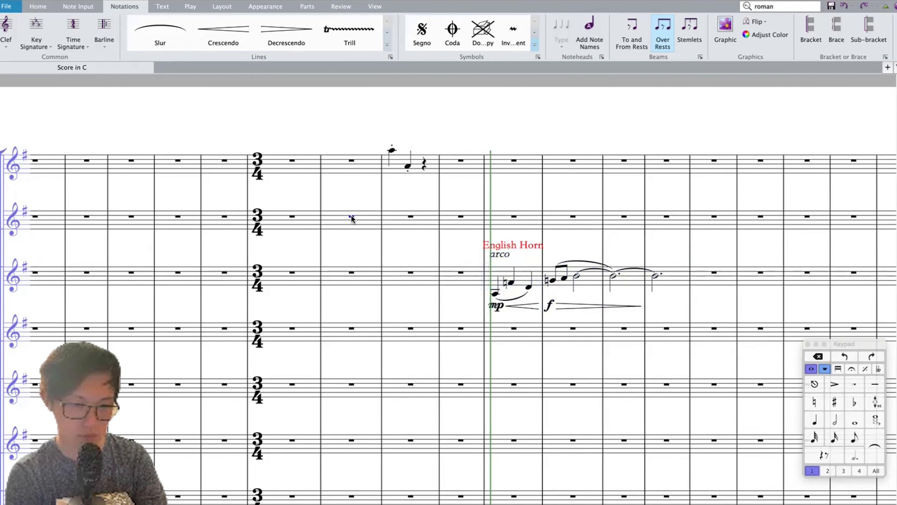
# Step: Play back the 3/4 passage around the English horn entry and review the string parts beneath it
pyautogui.press('p')
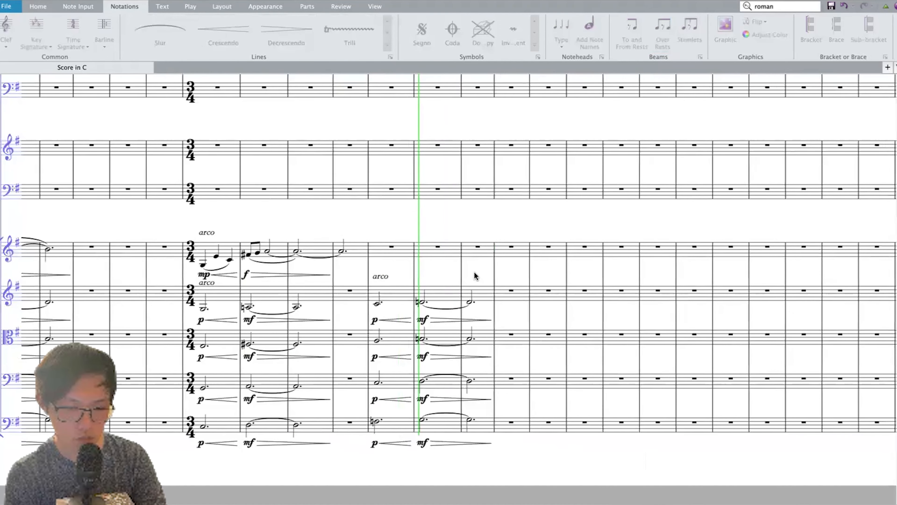
pyautogui.scroll(20, 474, 275)
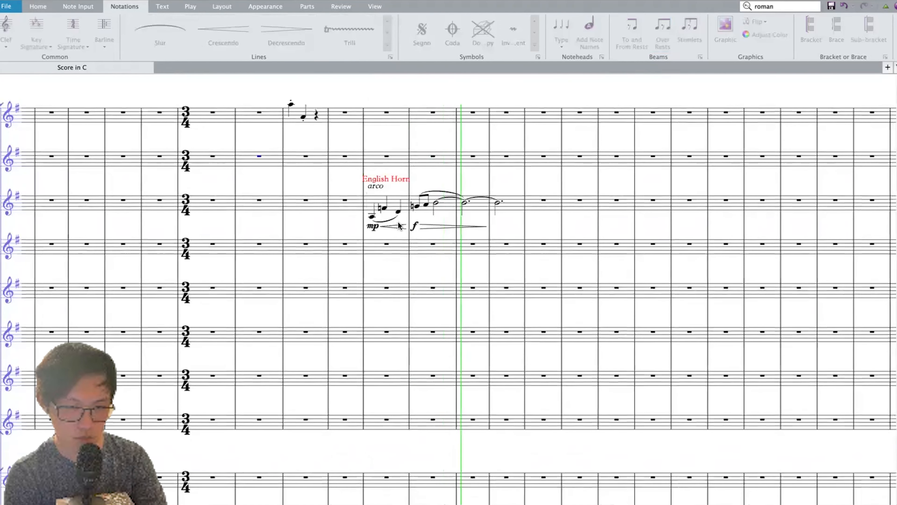
pyautogui.scroll(-20, 398, 221)
pyautogui.press('space')
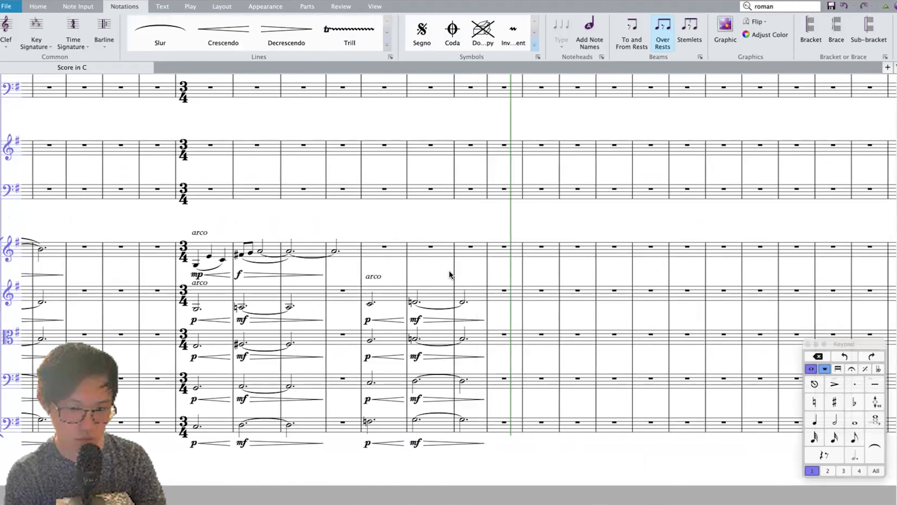
pyautogui.hscroll(2, 449, 271)
pyautogui.click(470, 255)
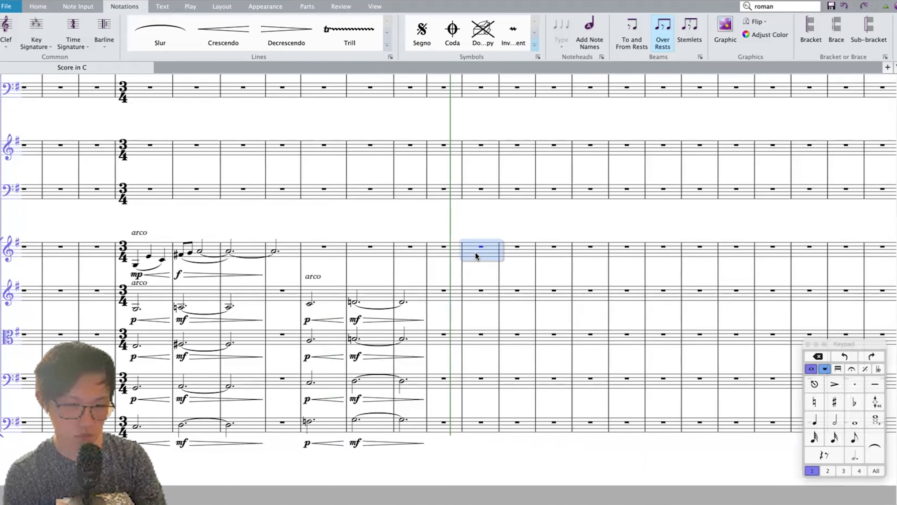
pyautogui.hscroll(-1, 476, 251)
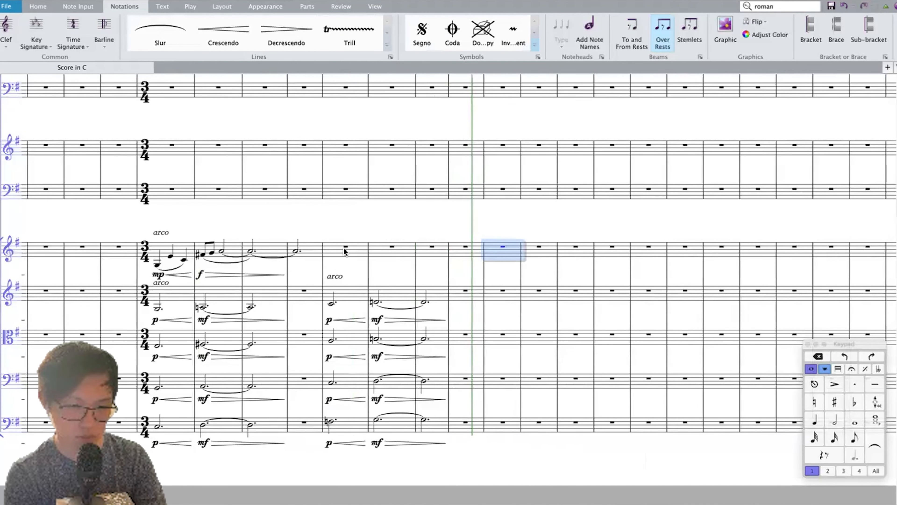
pyautogui.press('space')
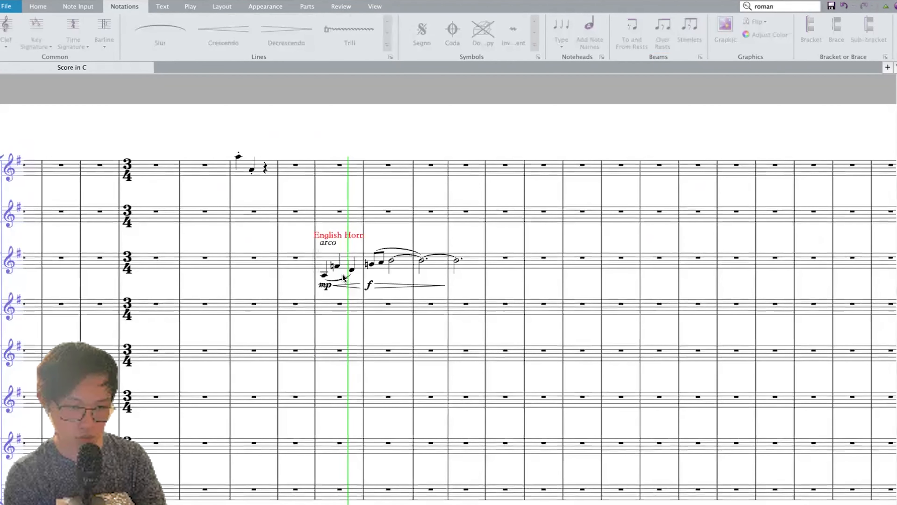
pyautogui.press('space')
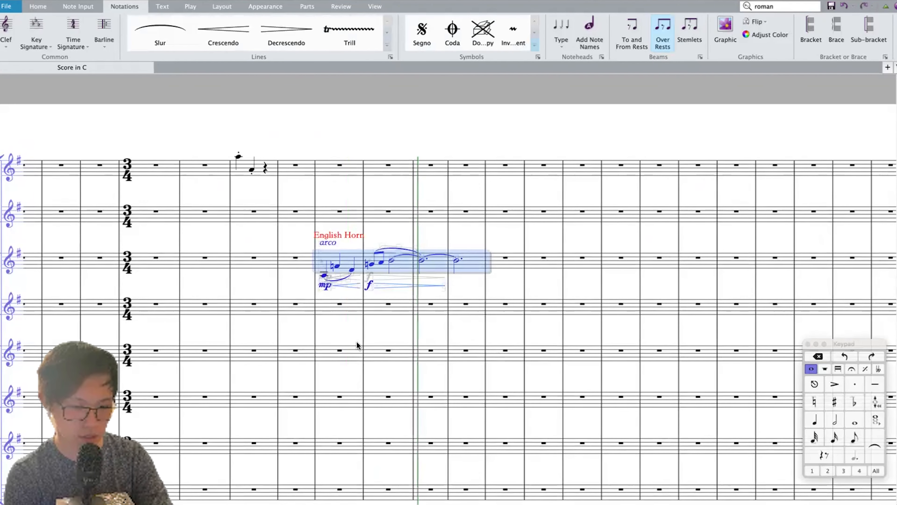
# Step: Copy the English horn phrase to the staff two below, starting in the same bar, and play the passage back
pyautogui.click(328, 353)
pyautogui.press('super+v')
pyautogui.click(324, 368)
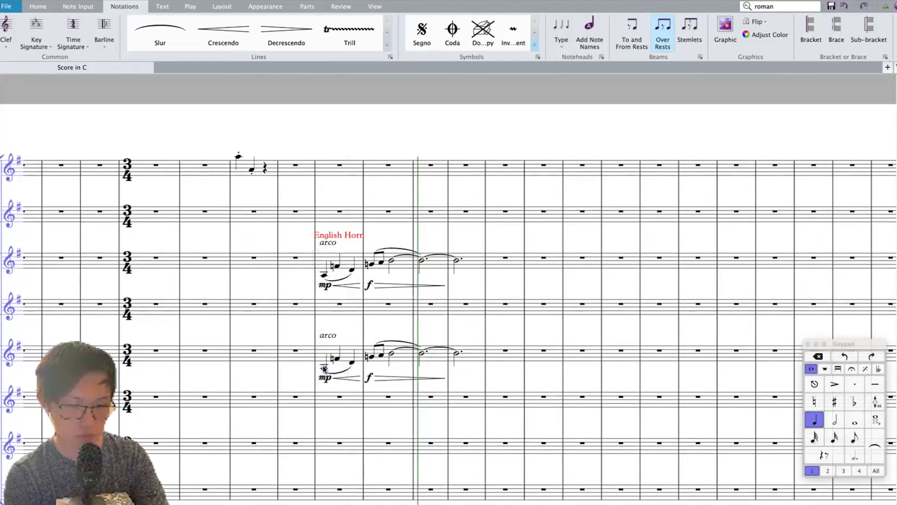
pyautogui.press('space')
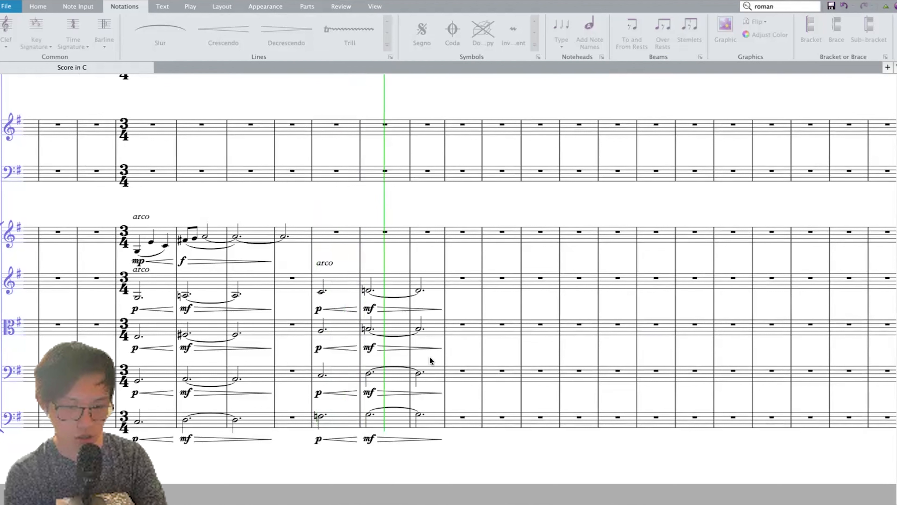
pyautogui.press('space')
# Step: Enter a dotted half-note C-flat in the first violins, two bars after the string chords end
pyautogui.click(499, 235)
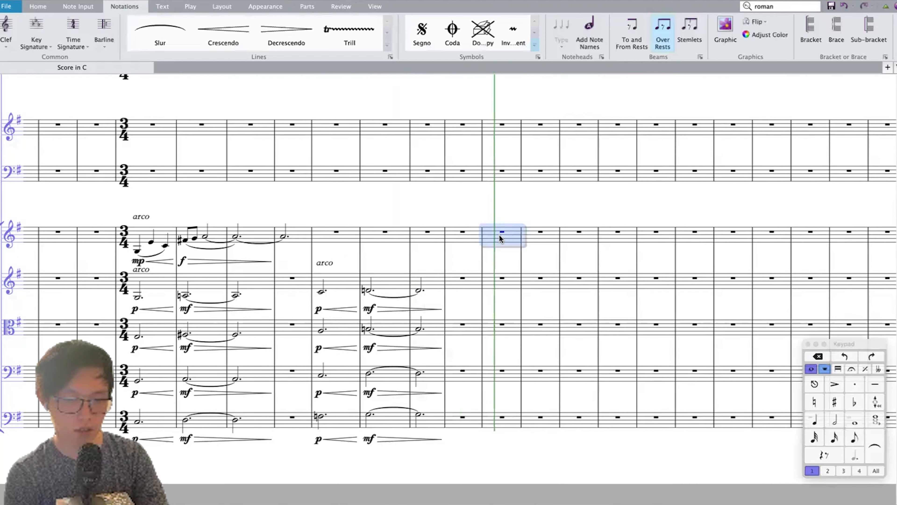
pyautogui.press('n')
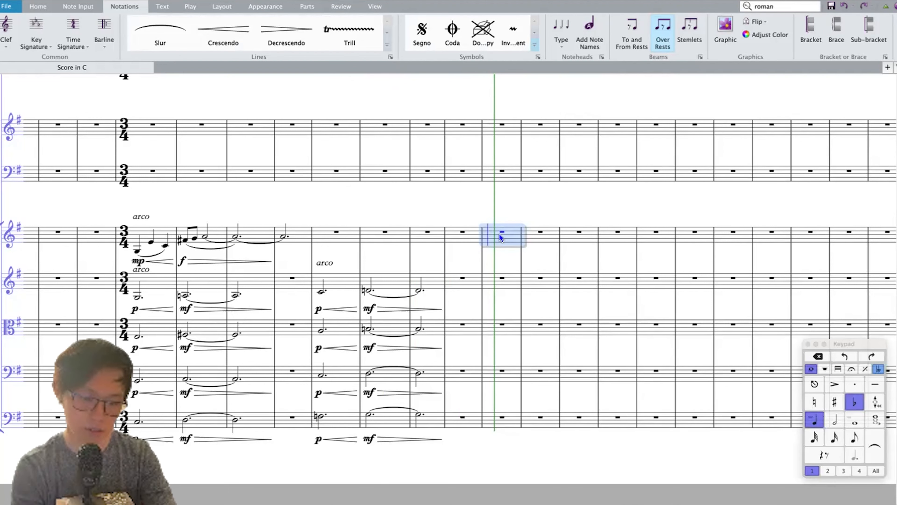
pyautogui.press('b')
pyautogui.press('Escape')
pyautogui.press('5')
pyautogui.press('.')
# Step: Check the English horn phrase's final note and remove the flat from the new first violin C
pyautogui.scroll(15, 499, 235)
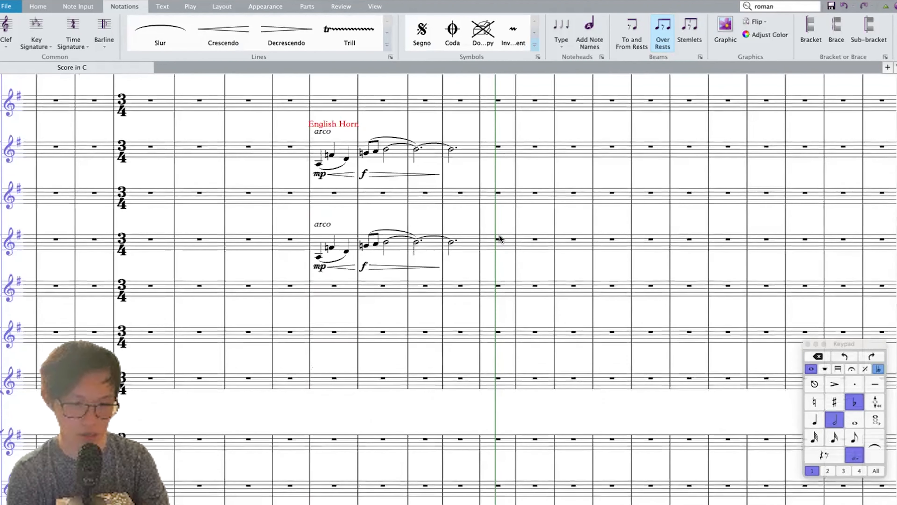
pyautogui.scroll(2, 499, 236)
pyautogui.click(448, 169)
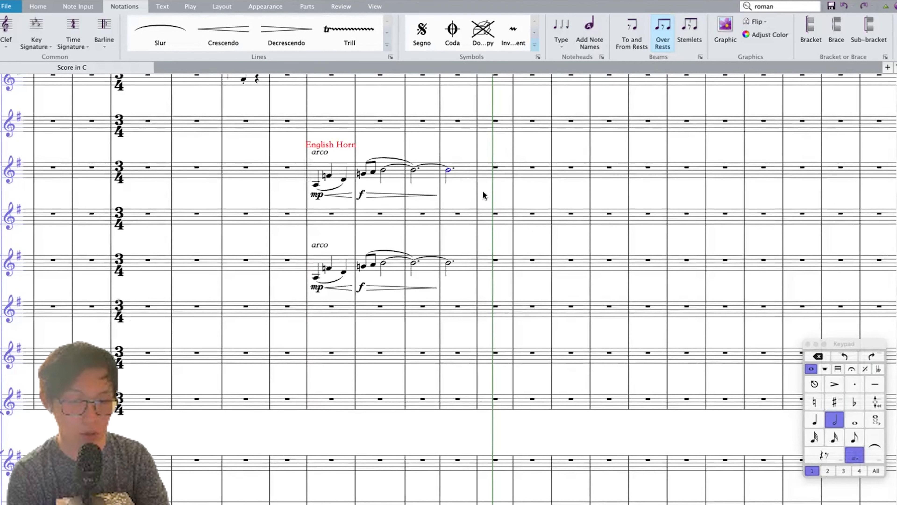
pyautogui.scroll(-10, 499, 299)
pyautogui.click(503, 238)
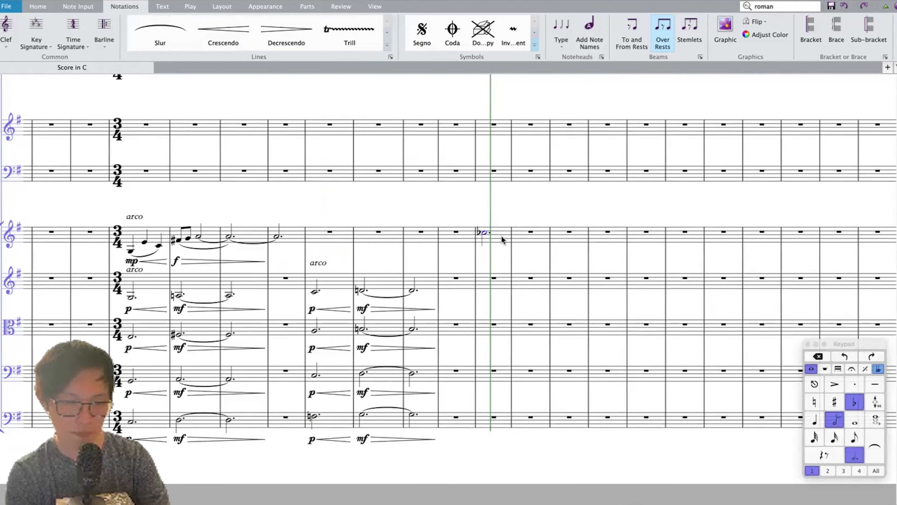
pyautogui.press('9')
# Step: Enter two dotted half-note A-flats in the double bass, starting in the bar of the first violin C
pyautogui.press('super+equal')
pyautogui.press('super+equal')
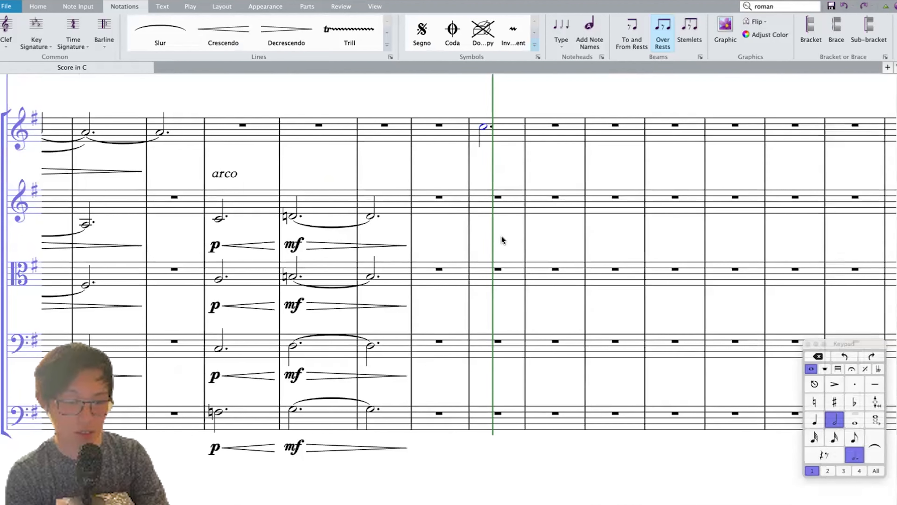
pyautogui.press('super+minus')
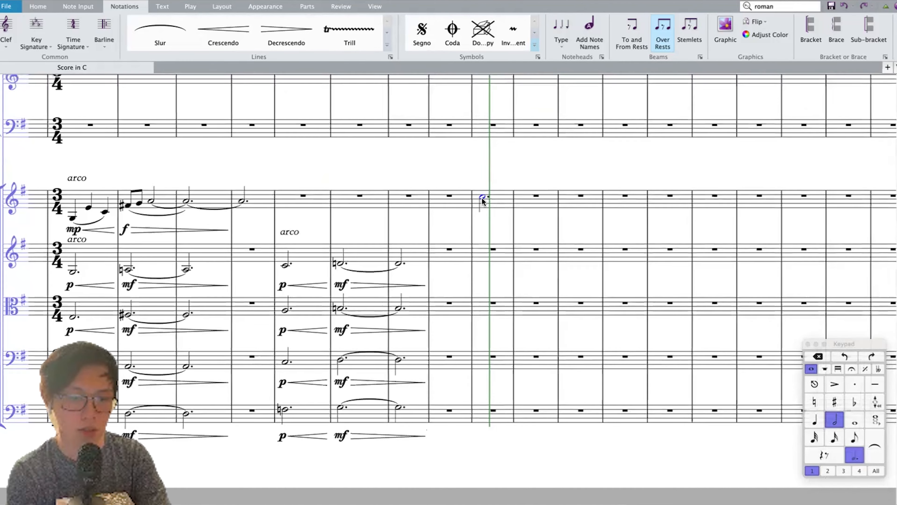
pyautogui.press('super+equal')
pyautogui.press('super+equal')
pyautogui.hscroll(-2, 522, 186)
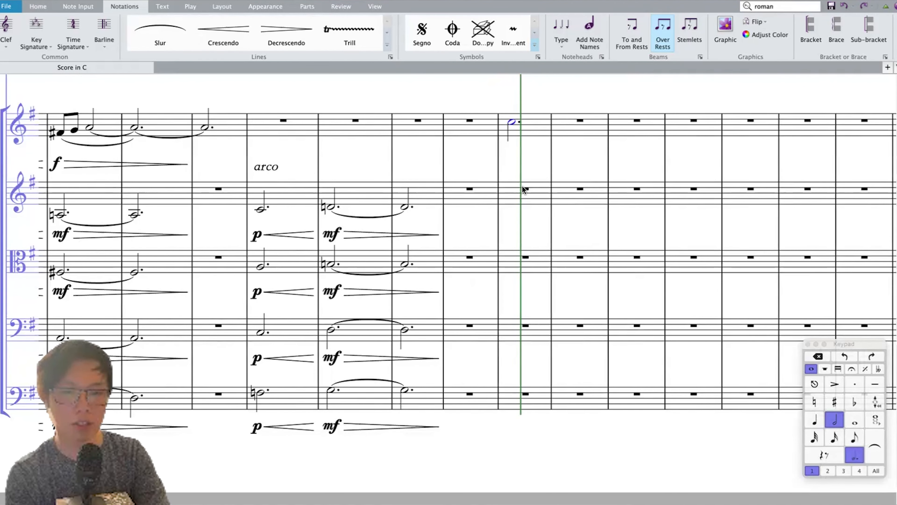
pyautogui.click(524, 391)
pyautogui.press('KP_9')
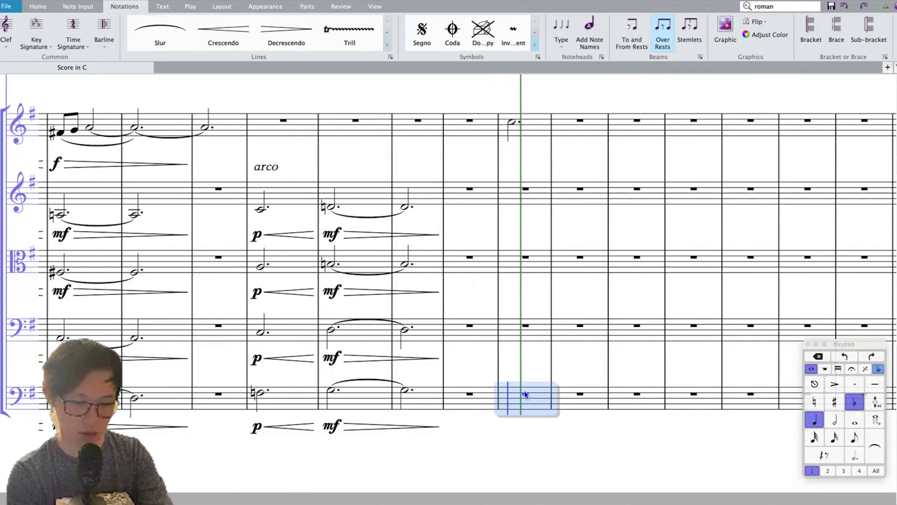
pyautogui.press('a')
pyautogui.press('KP_5')
pyautogui.press('KP_Decimal')
pyautogui.press('KP_0')
pyautogui.press('KP_5')
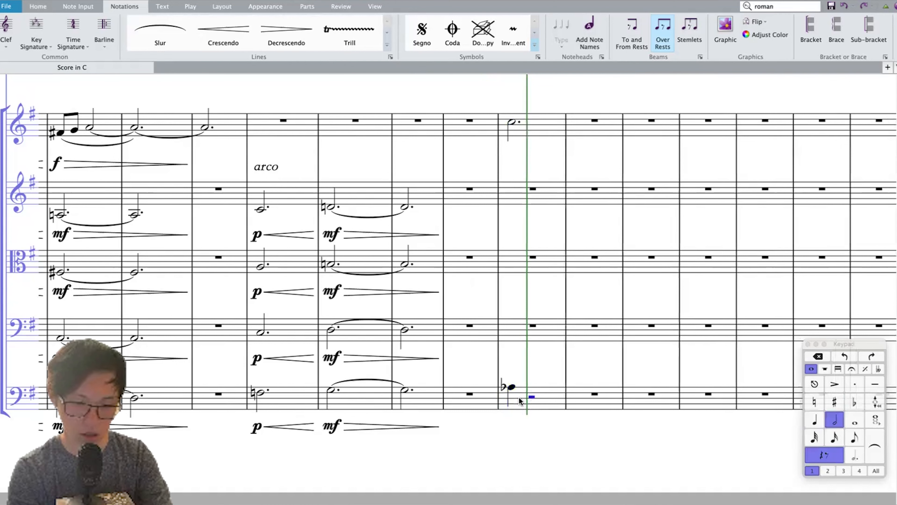
pyautogui.press('KP_Decimal')
pyautogui.press('KP_Enter')
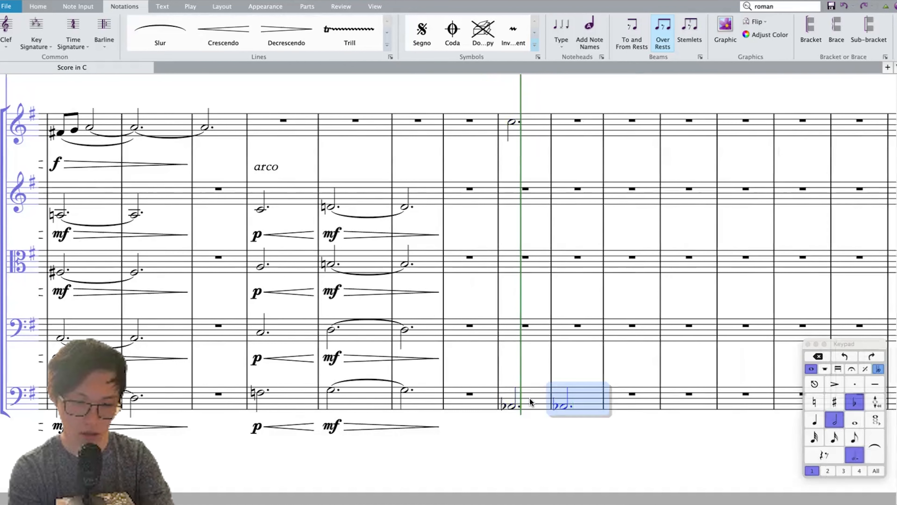
# Step: Tie the double bass A-flats and repeat them so the held note spans four bars
pyautogui.keyDown('shift'); pyautogui.click(574, 401); pyautogui.keyUp('shift')
pyautogui.press('r')
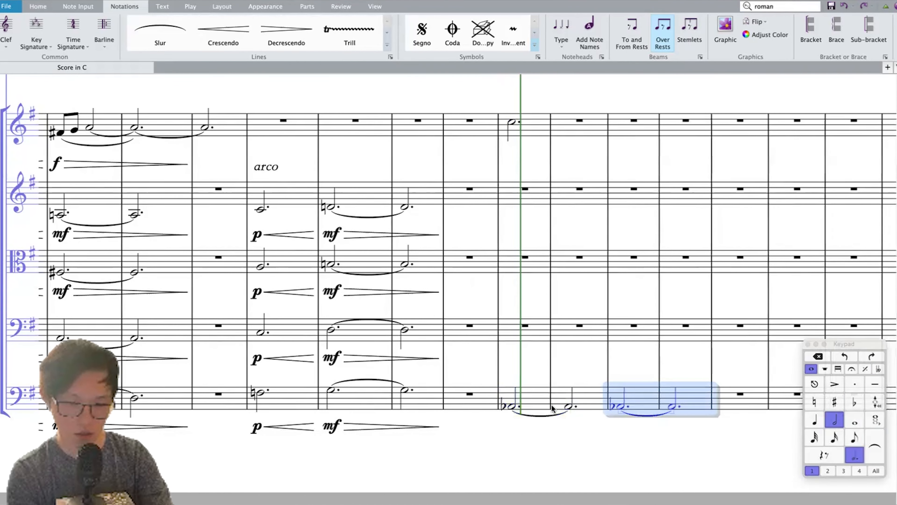
pyautogui.click(564, 406)
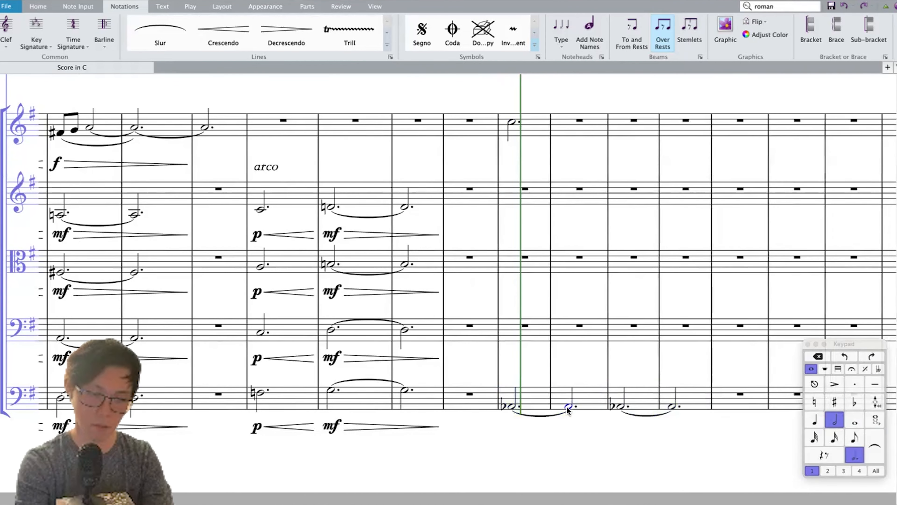
# Step: Turn the first violin C into a quarter note an octave lower, followed by quarter notes high C and A-flat
pyautogui.click(513, 122)
pyautogui.press('super+Down')
pyautogui.press('KP_4')
pyautogui.press('KP_9')
pyautogui.press('a')
pyautogui.press('super+Up')
pyautogui.scroll(-3, 527, 126)
pyautogui.hscroll(-2, 528, 127)
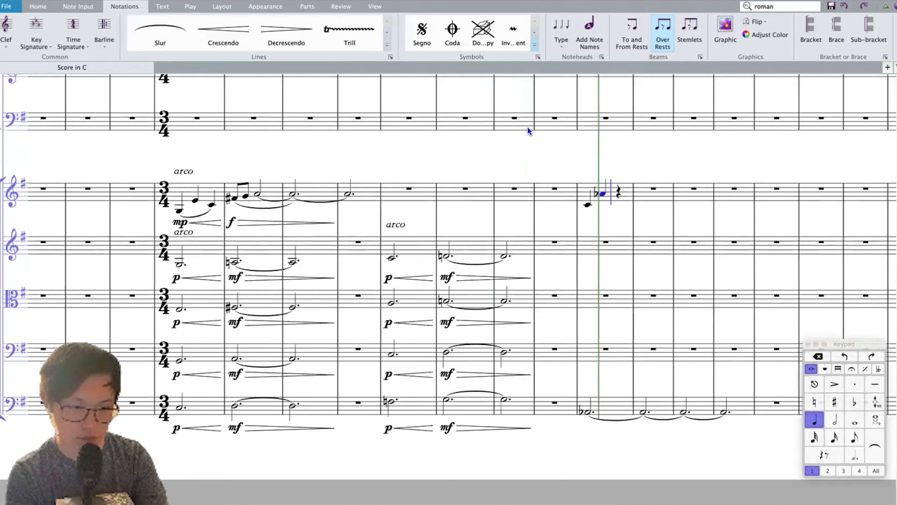
pyautogui.press('Up')
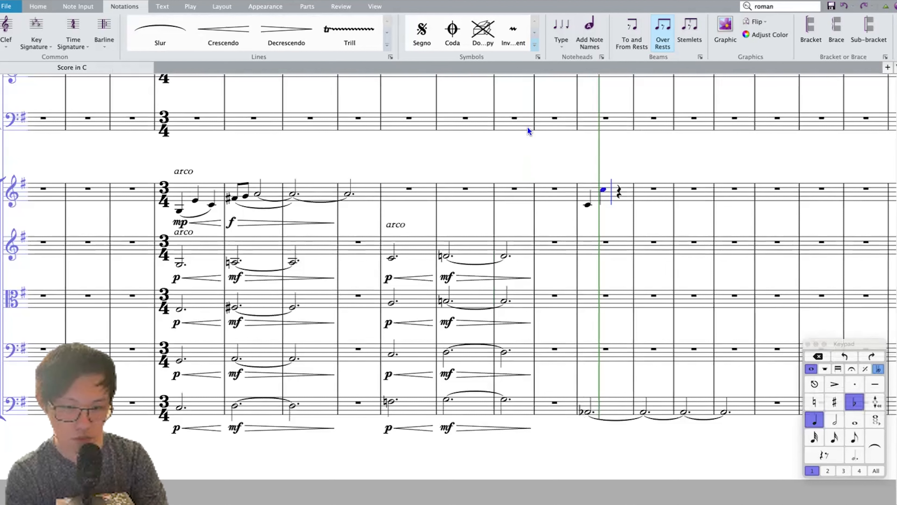
pyautogui.press('g')
# Step: Fill the following first violin bar with eighth notes D and E-flat and a half-note F natural
pyautogui.press('KP_3')
pyautogui.press('f')
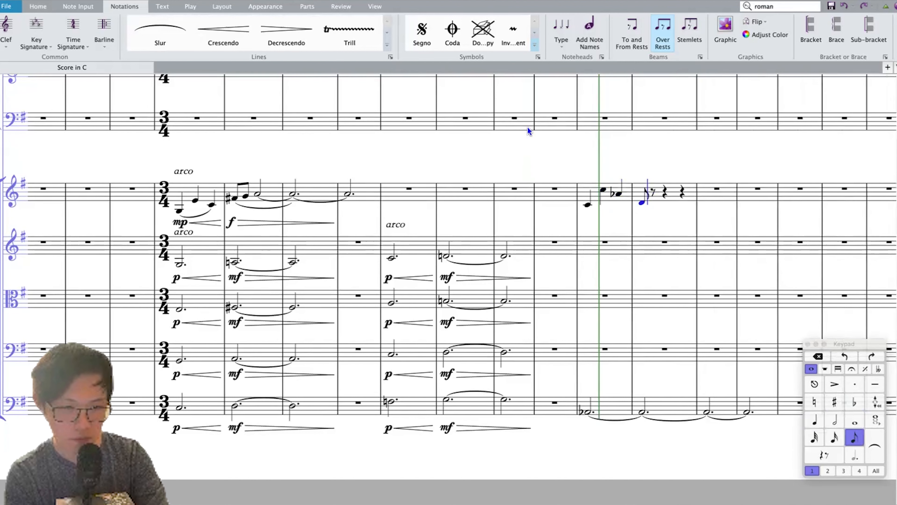
pyautogui.press('super+Up')
pyautogui.press('KP_9')
pyautogui.press('e')
pyautogui.press('f')
pyautogui.press('Escape')
pyautogui.press('KP_5')
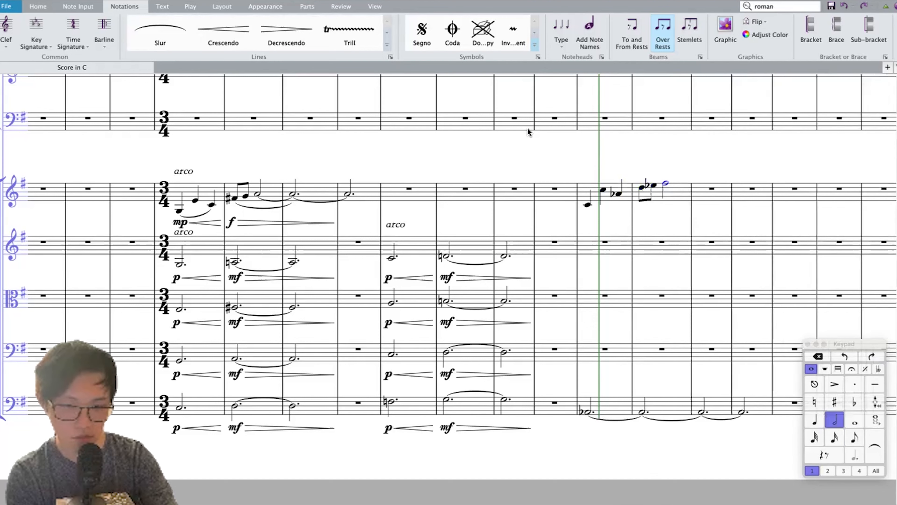
pyautogui.press('KP_7')
# Step: Add slurs over the notes of the two new first violin bars, one slur per bar
pyautogui.hotkey('shift', 'Left')
pyautogui.hotkey('shift', 'Left')
pyautogui.press('s')
pyautogui.click(558, 190)
pyautogui.press('s')
pyautogui.press('Escape')
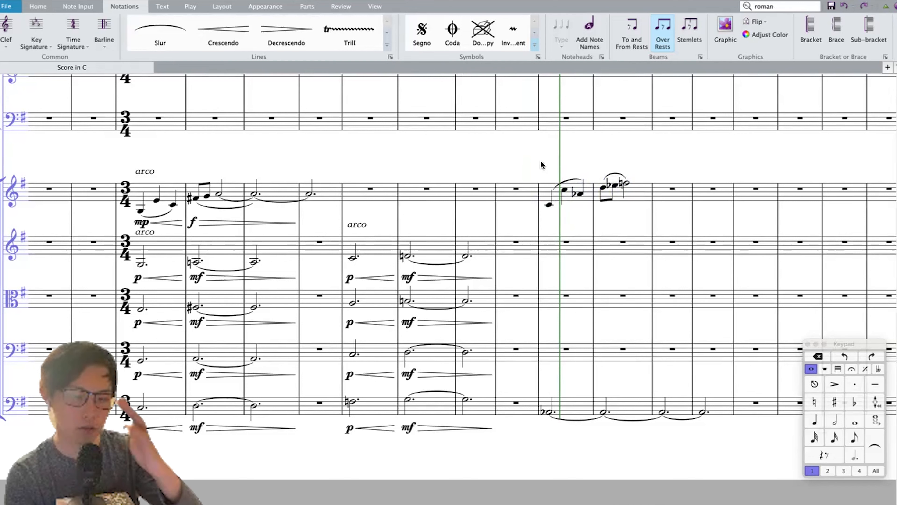
# Step: Repeat the second new first violin bar twice as a sequence, moving each copy one step lower
pyautogui.hscroll(1, 550, 166)
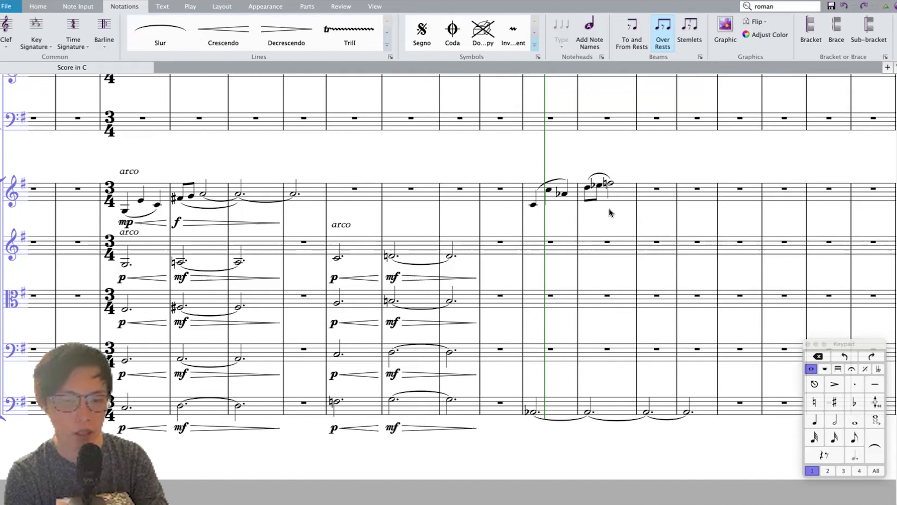
pyautogui.click(620, 195)
pyautogui.press('r')
pyautogui.press('Down')
pyautogui.click(630, 188)
pyautogui.click(642, 184)
pyautogui.press('Down')
pyautogui.click(651, 190)
pyautogui.press('r')
pyautogui.press('Down')
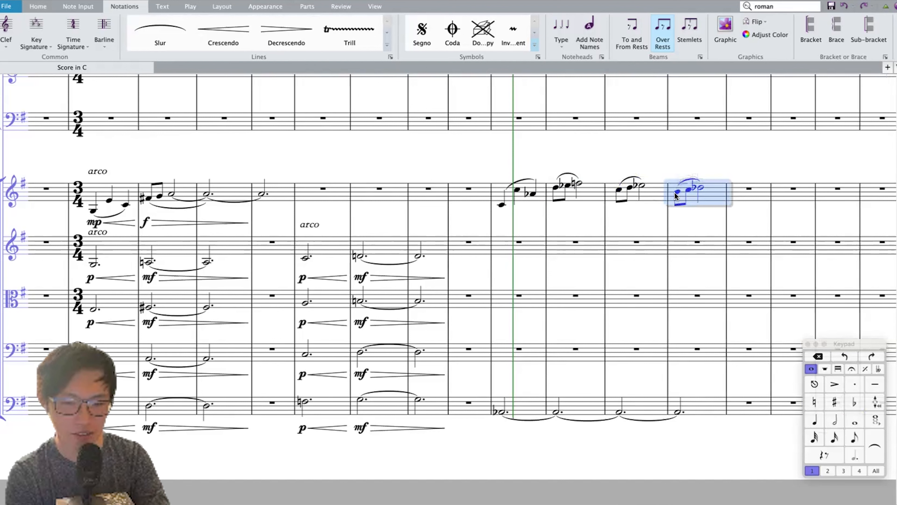
# Step: Correct the accidentals in the last sequence bar to B-flat, C and D natural
pyautogui.click(676, 192)
pyautogui.click(689, 190)
pyautogui.click(700, 188)
pyautogui.press('7')
pyautogui.press('Escape')
# Step: Insert a three-flat key signature at the start of the new first violin phrase
pyautogui.click(491, 218)
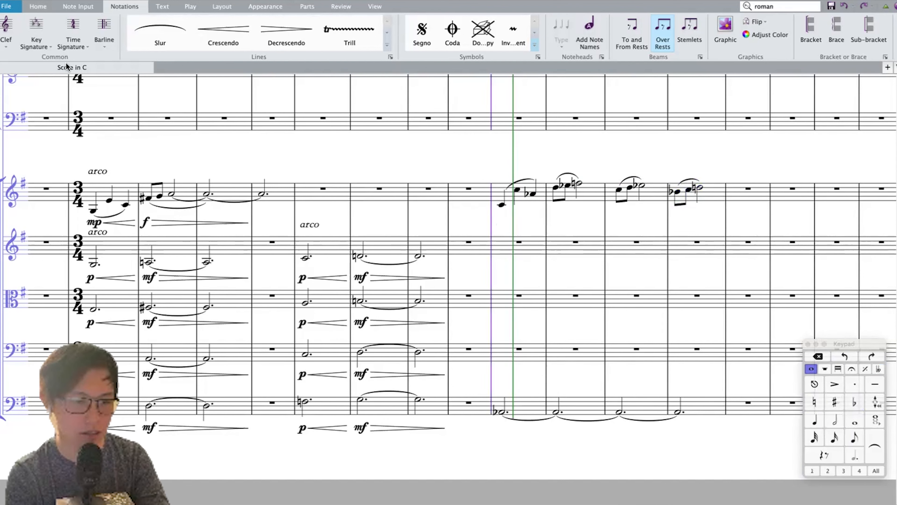
pyautogui.click(41, 37)
pyautogui.click(166, 253)
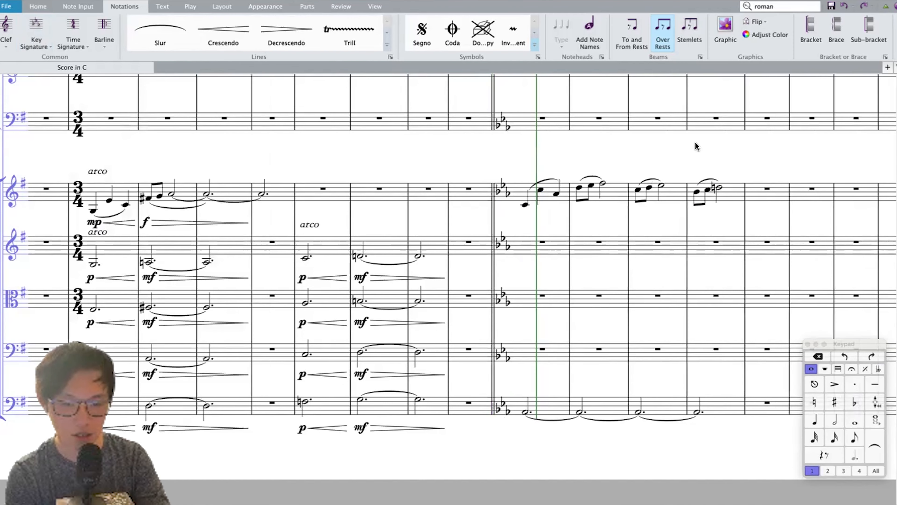
# Step: Remove the natural sign from the half-note D in the fourth bar of the first violin phrase
pyautogui.hscroll(3, 694, 155)
pyautogui.click(637, 187)
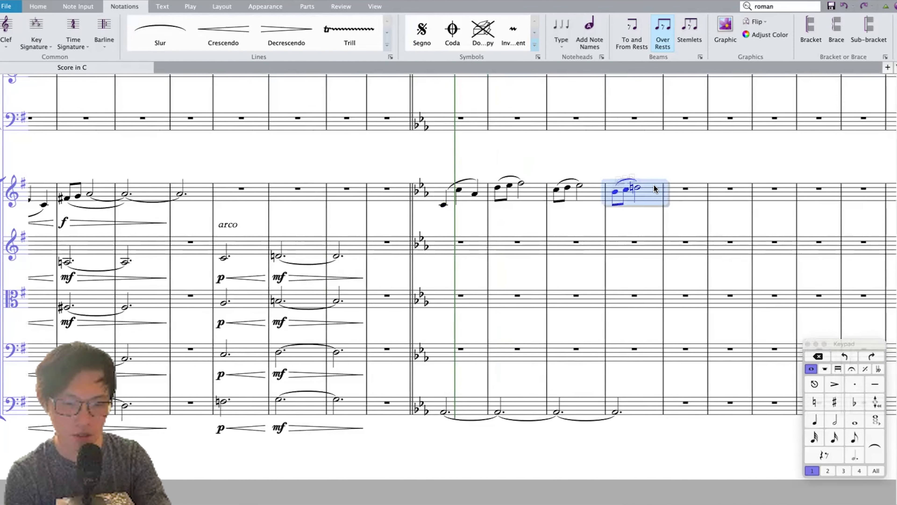
pyautogui.press('9')
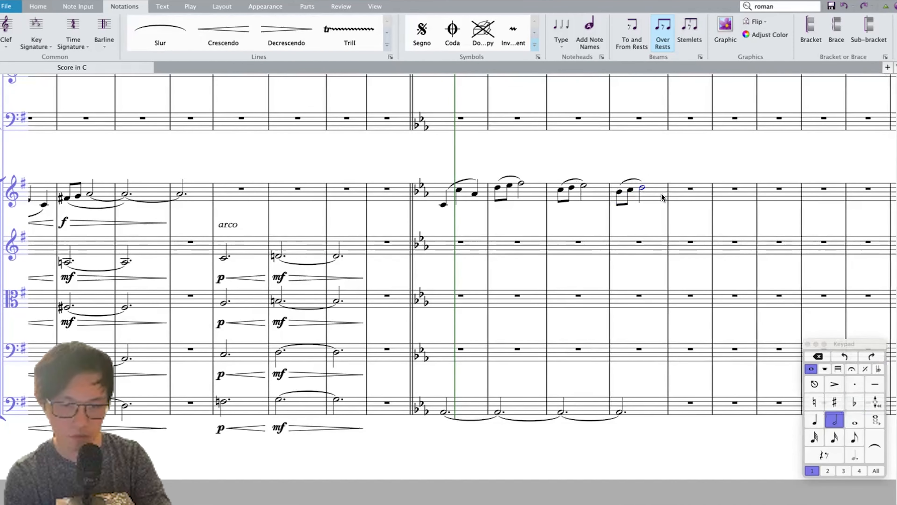
# Step: Enter dotted half notes E-flat, F, E-flat and F in the cellos across the four bars above the held bass note
pyautogui.click(481, 400)
pyautogui.click(459, 348)
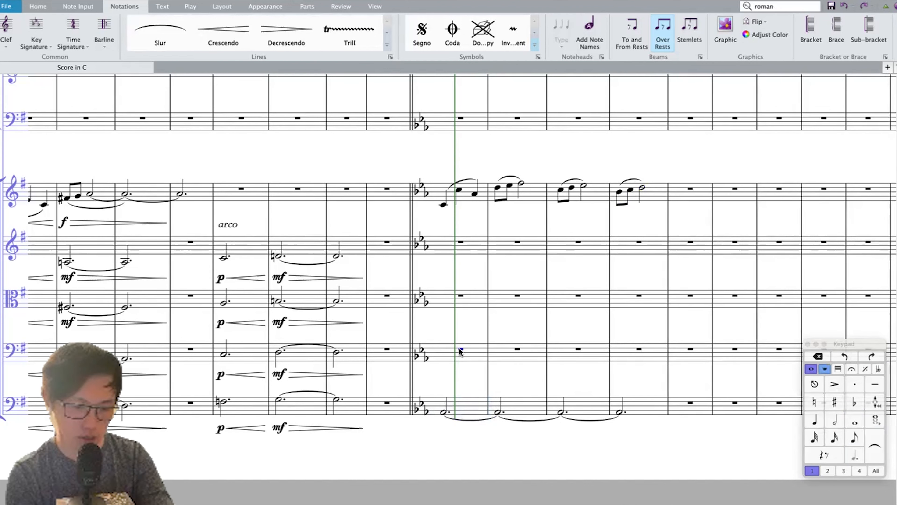
pyautogui.press('5')
pyautogui.press('.')
pyautogui.press('9')
pyautogui.press('e')
pyautogui.press('f')
pyautogui.press('e')
pyautogui.press('f')
pyautogui.press('Escape')
# Step: Slur the four new cello notes in pairs, each E-flat to the following F
pyautogui.click(463, 350)
pyautogui.press('s')
pyautogui.click(590, 355)
pyautogui.press('s')
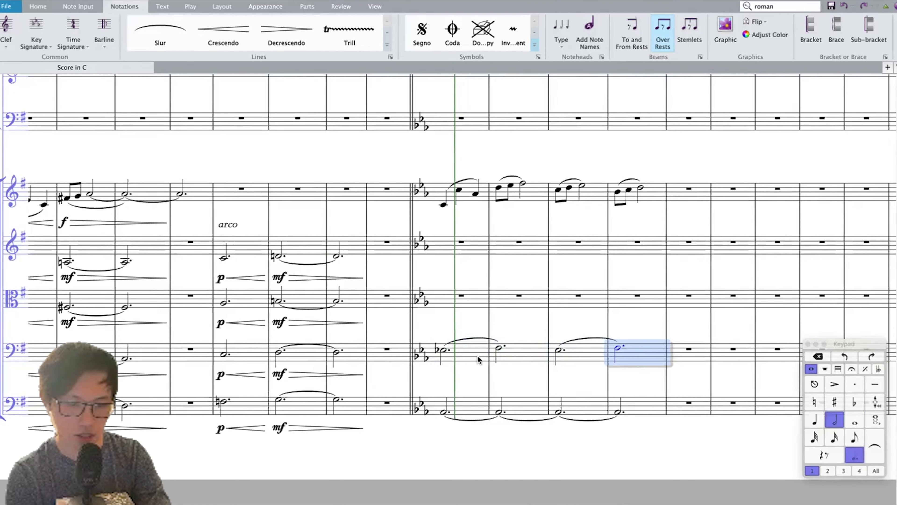
# Step: Copy the four-bar cello phrase with its slurs into the violas and raise it to alternate C and D, checking by playback
pyautogui.keyDown('shift'); pyautogui.click(462, 360); pyautogui.keyUp('shift')
pyautogui.press('super+c')
pyautogui.click(459, 299)
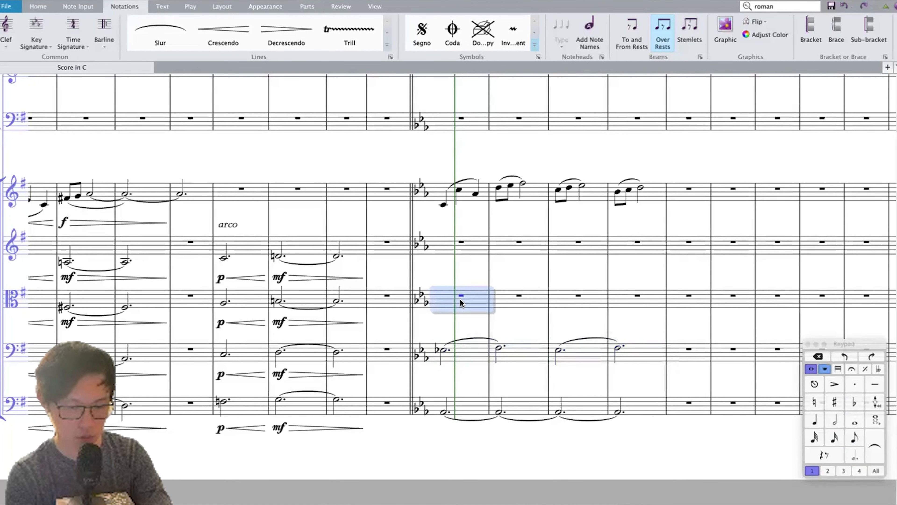
pyautogui.press('super+v')
pyautogui.press('Up')
pyautogui.press('Up')
pyautogui.press('Up')
pyautogui.press('Up')
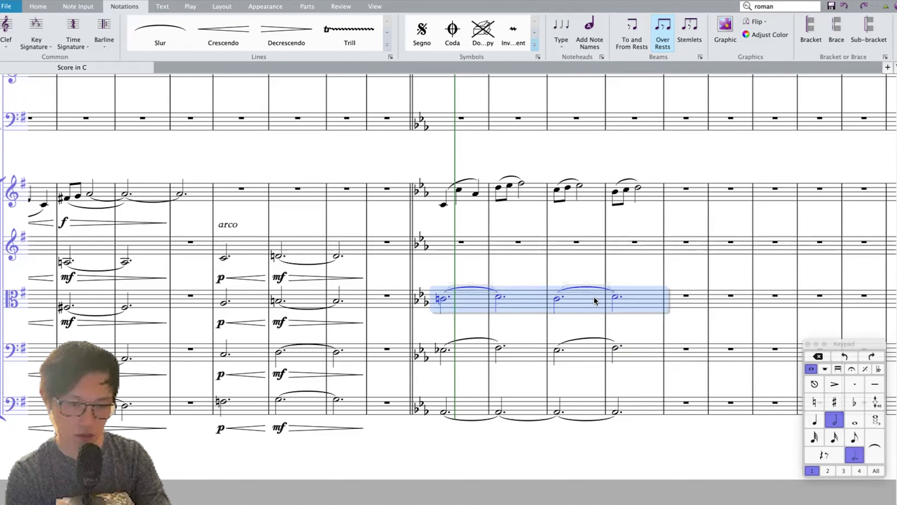
pyautogui.click(446, 300)
pyautogui.press('space')
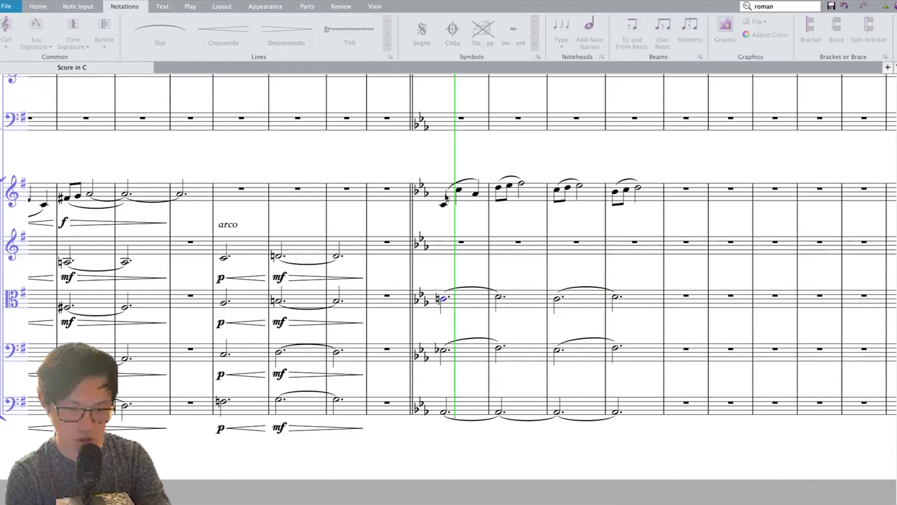
pyautogui.press('space')
# Step: Mark the opening of the three-flat section mf in the first violins, violas, cellos and basses, and audition it
pyautogui.click(444, 204)
pyautogui.keyDown('shift'); pyautogui.click(465, 401); pyautogui.keyUp('shift')
pyautogui.press('super+e')
pyautogui.press('super+m')
pyautogui.press('super+f')
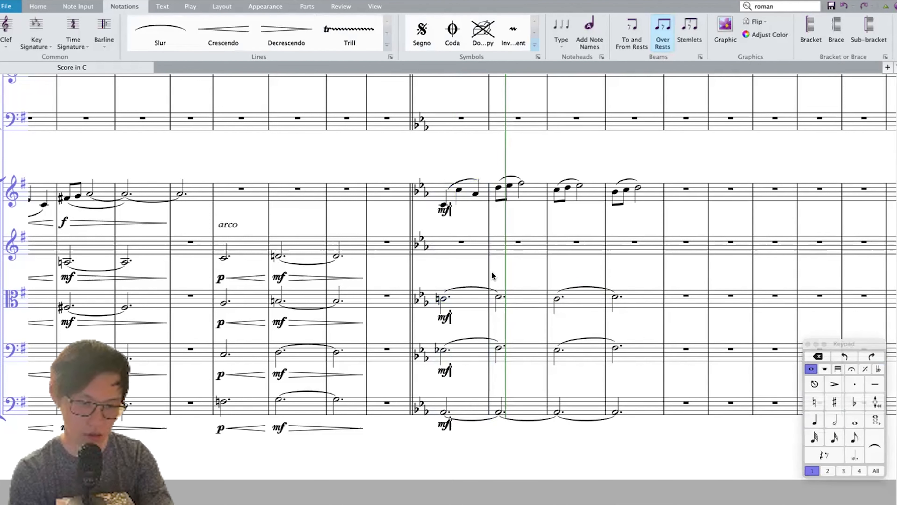
pyautogui.click(444, 205)
pyautogui.press('space')
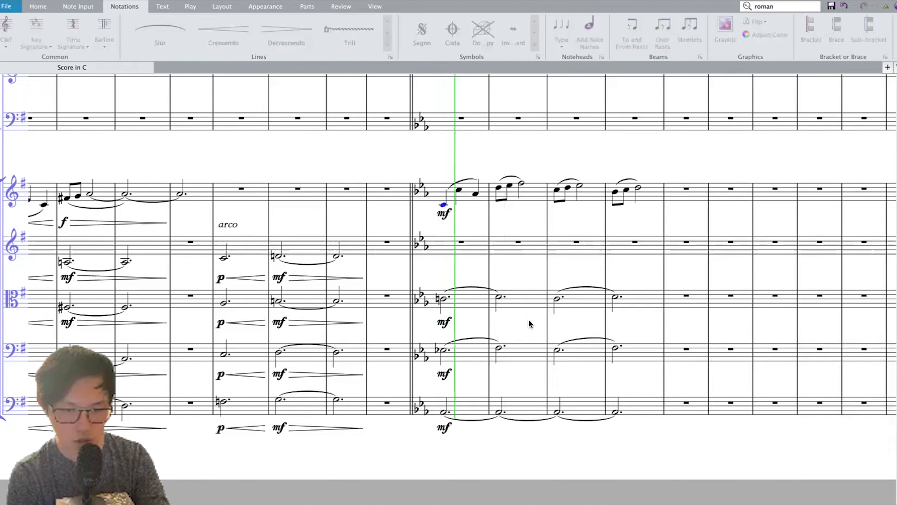
pyautogui.press('space')
# Step: Double the four-bar first violin phrase, including its mf, in the second woodwind staff and play the passage
pyautogui.keyDown('shift'); pyautogui.click(656, 193); pyautogui.keyUp('shift')
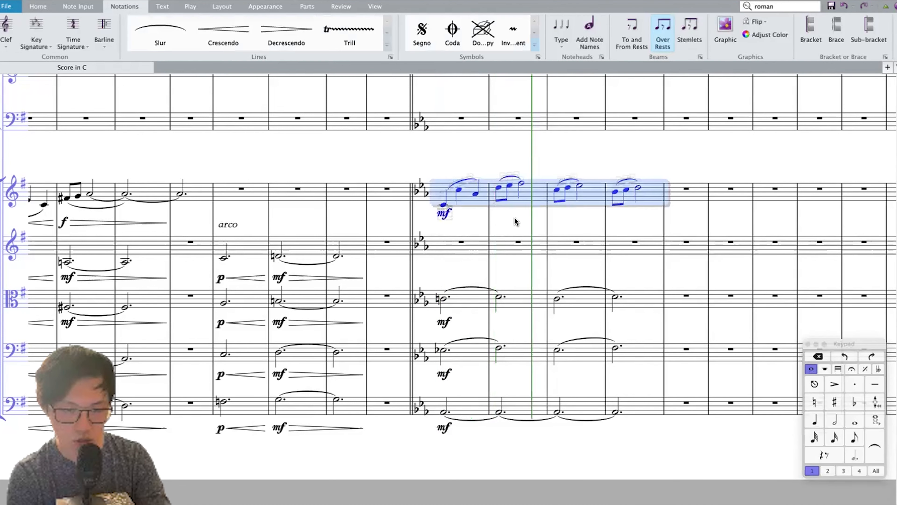
pyautogui.scroll(10, 501, 228)
pyautogui.click(453, 179)
pyautogui.press('super+v')
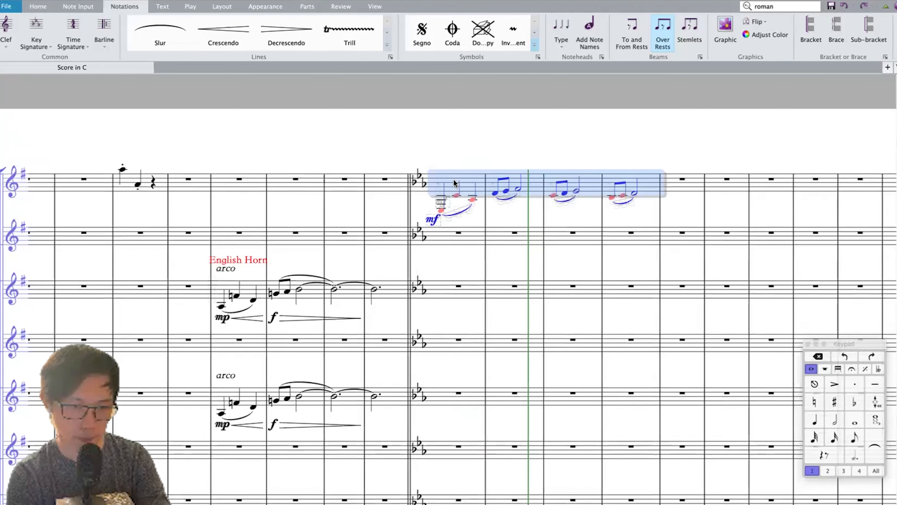
pyautogui.click(459, 235)
pyautogui.press('super+z')
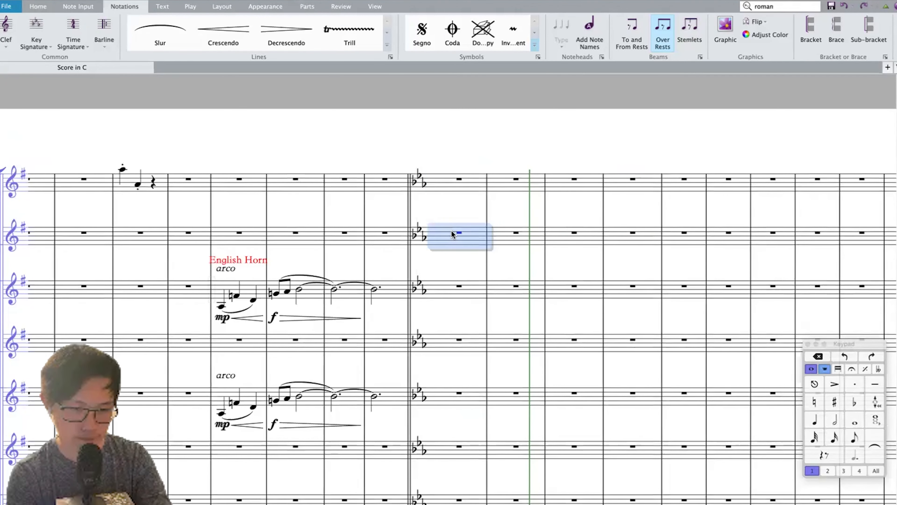
pyautogui.press('super+v')
pyautogui.click(442, 248)
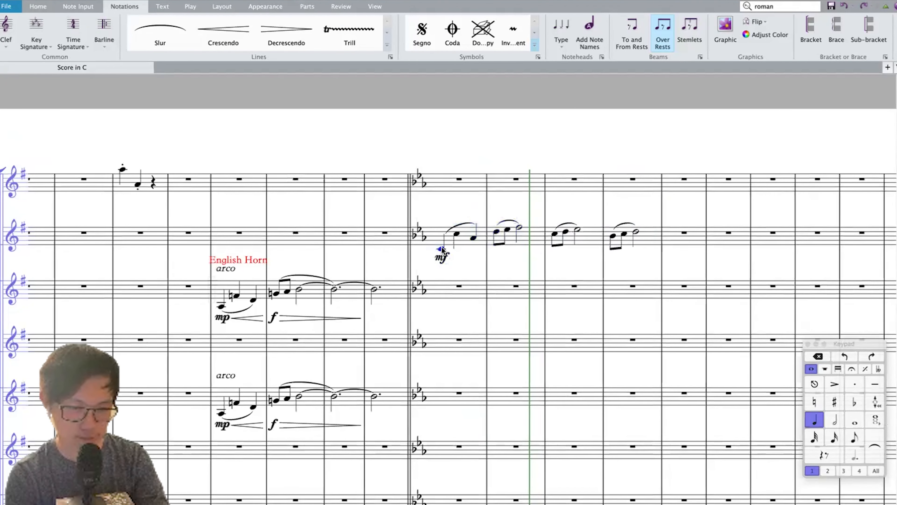
pyautogui.press('p')
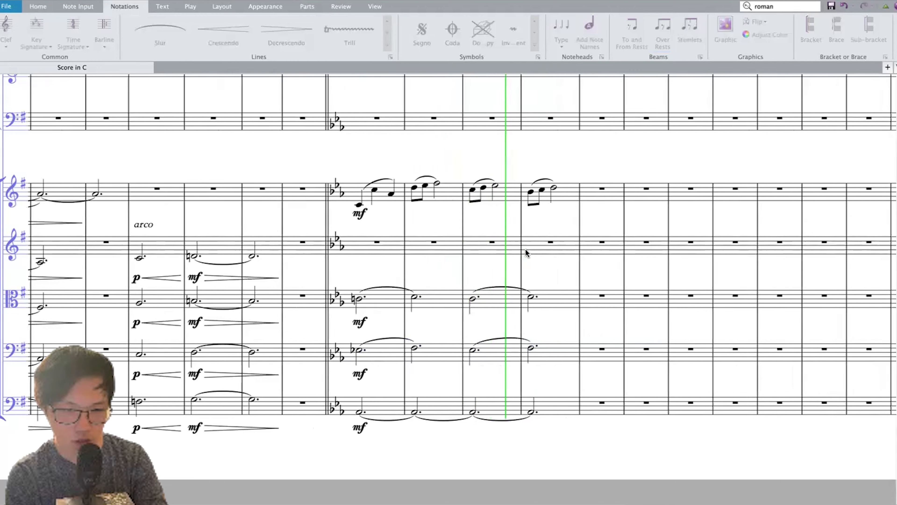
pyautogui.press('space')
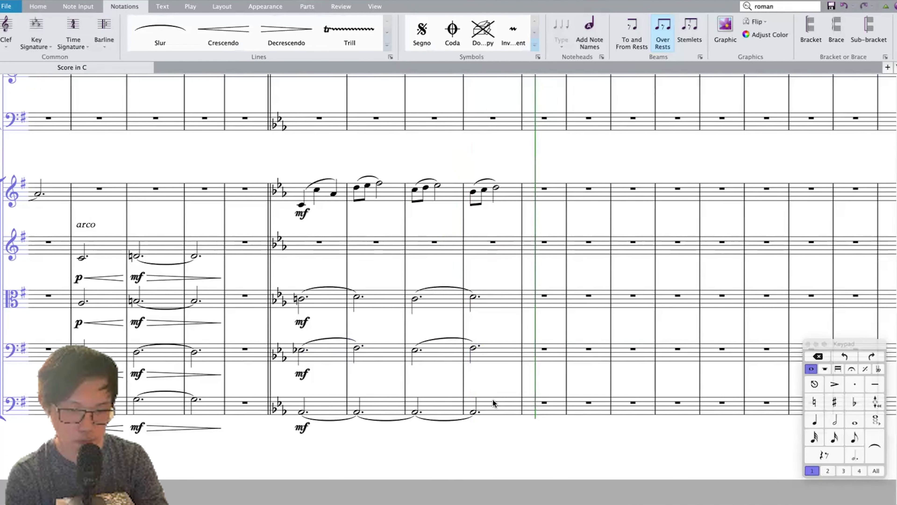
# Step: Repeat the four-bar passage directly after itself across all staves and delete the repeated mf in the second woodwind staff and first violins
pyautogui.click(473, 412)
pyautogui.scroll(20, 380, 161)
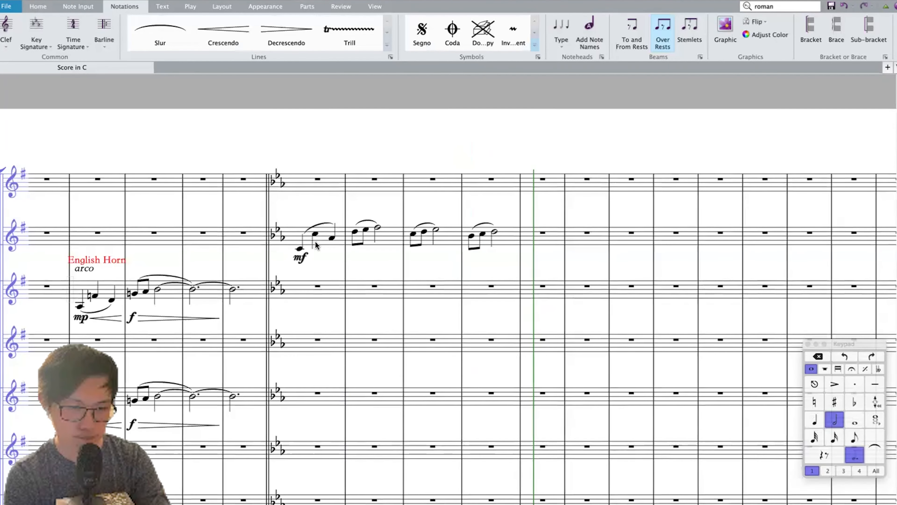
pyautogui.keyDown('shift'); pyautogui.click(318, 234); pyautogui.keyUp('shift')
pyautogui.press('r')
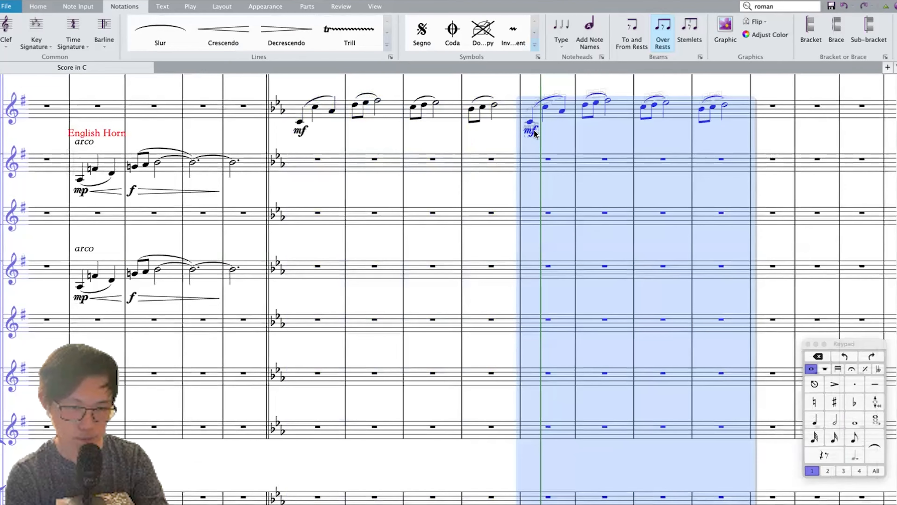
pyautogui.press('Escape')
pyautogui.scroll(-4, 536, 135)
pyautogui.scroll(-5, 536, 134)
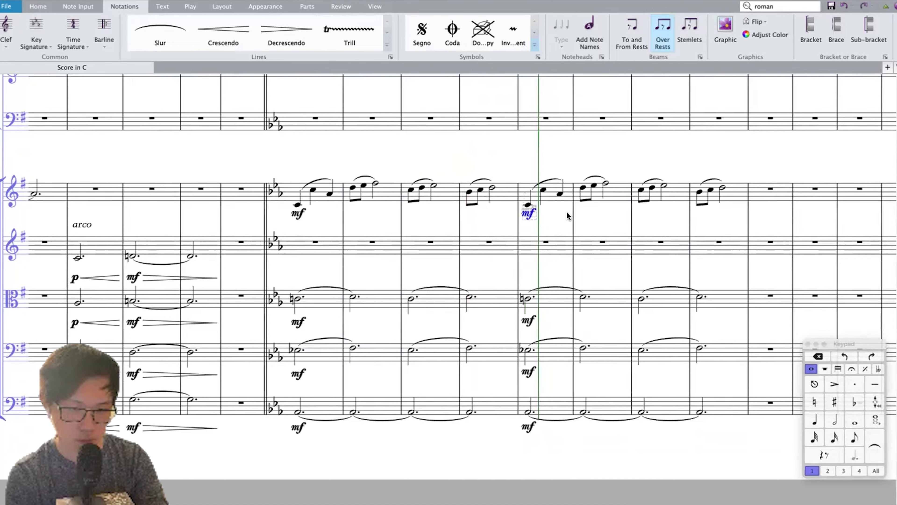
# Step: Copy the repeated first violin phrase into the second violins, starting one bar later and one step higher
pyautogui.click(548, 194)
pyautogui.press('shift+super+Right')
pyautogui.press('shift+super+Right')
pyautogui.press('shift+super+Right')
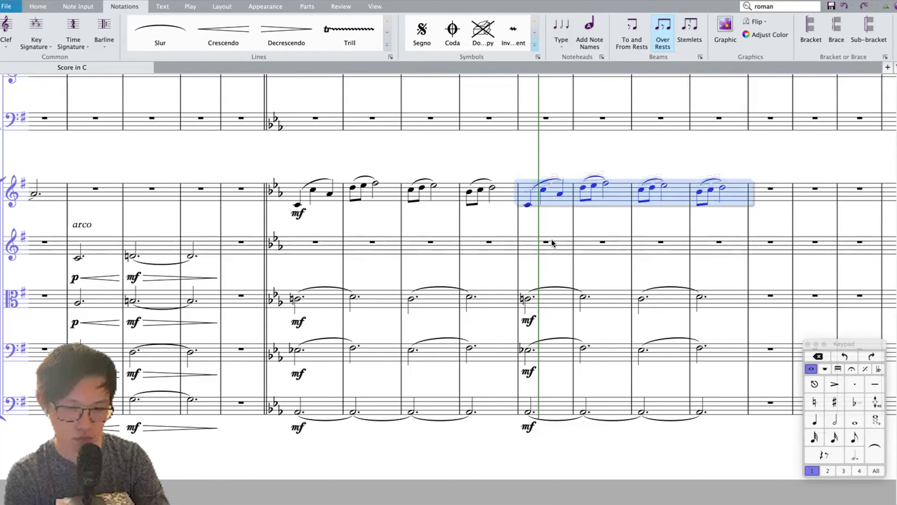
pyautogui.press('Escape')
pyautogui.click(601, 245)
pyautogui.hscroll(2, 600, 246)
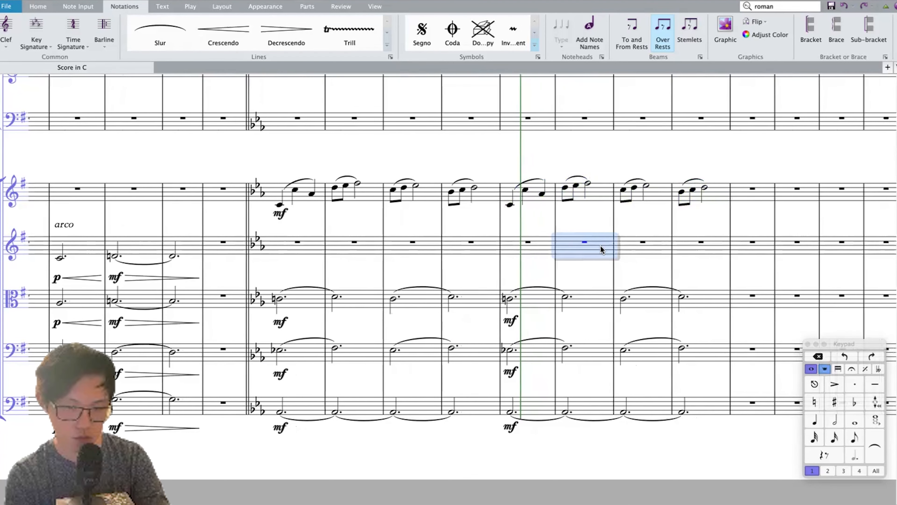
pyautogui.press('super+v')
pyautogui.press('super+z')
pyautogui.press('super+v')
pyautogui.hscroll(3, 601, 246)
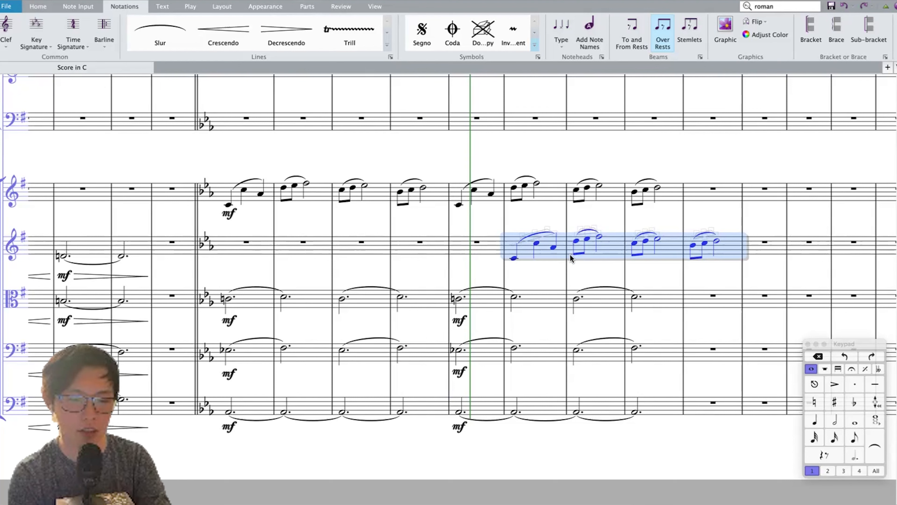
# Step: Play the staggered violin entries and clear the second violins' bar that runs past the eight-bar passage
pyautogui.click(479, 241)
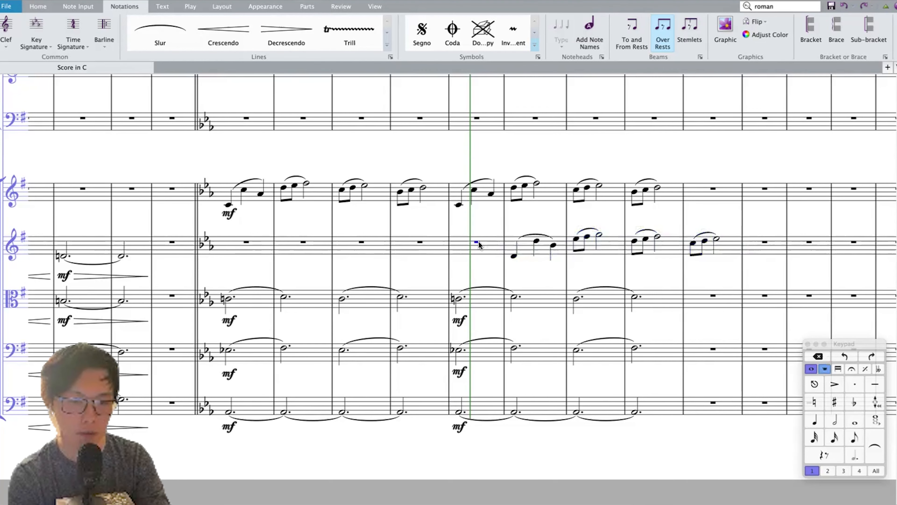
pyautogui.press('space')
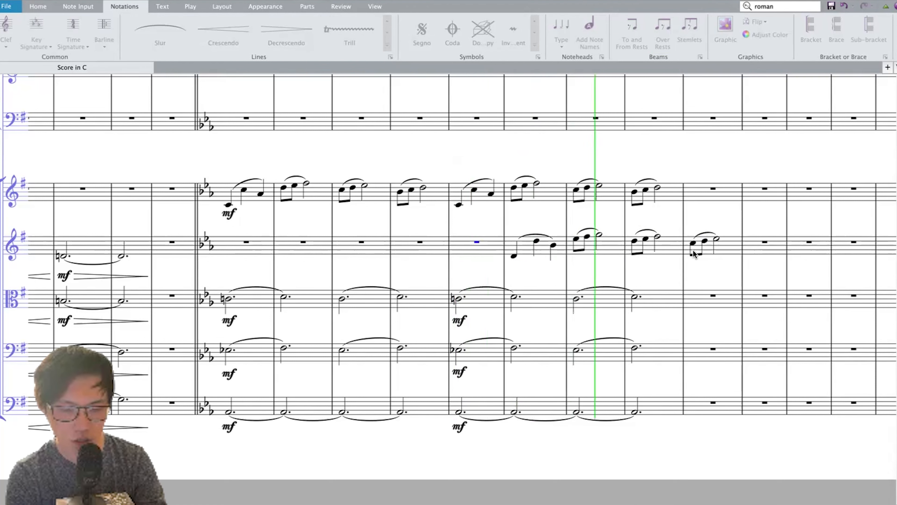
pyautogui.click(717, 247)
pyautogui.click(672, 242)
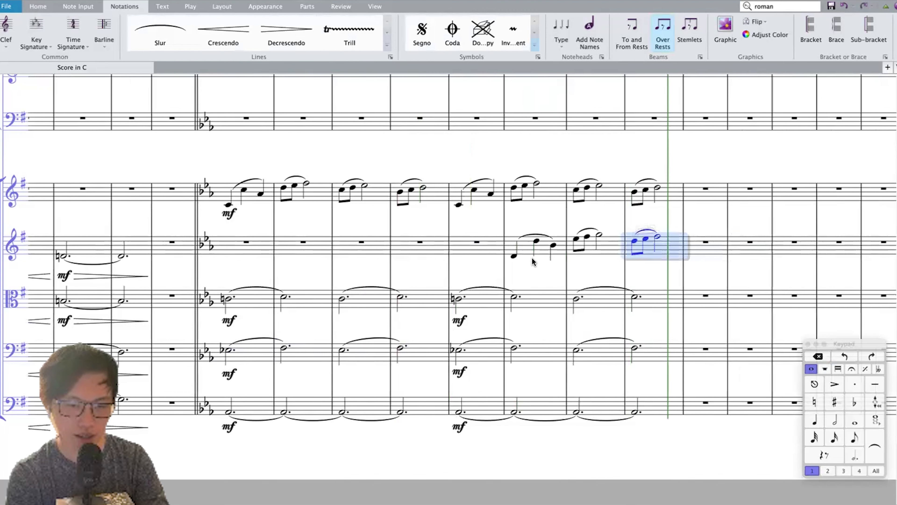
# Step: Double the remaining three second violin bars in the third woodwind staff and mark the second violins' entry mf
pyautogui.keyDown('shift'); pyautogui.click(523, 248); pyautogui.keyUp('shift')
pyautogui.press('Delete')
pyautogui.press('super+z')
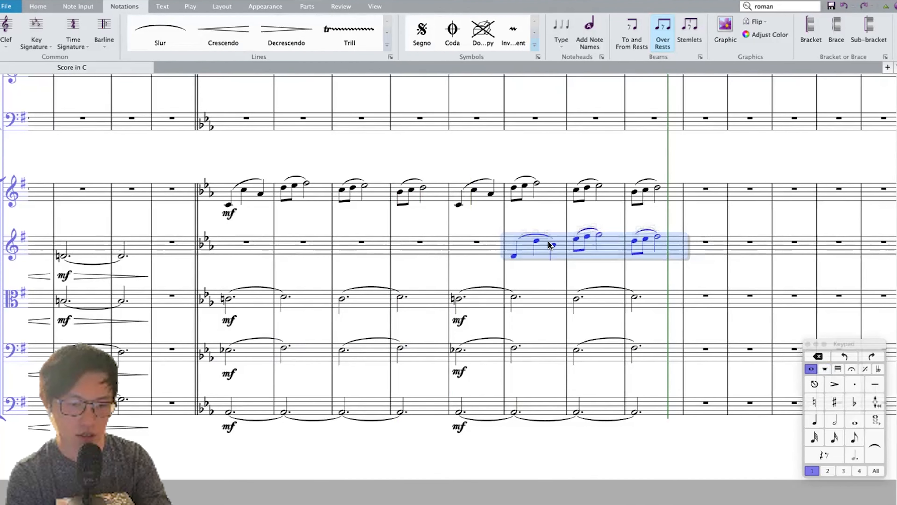
pyautogui.press('super+e')
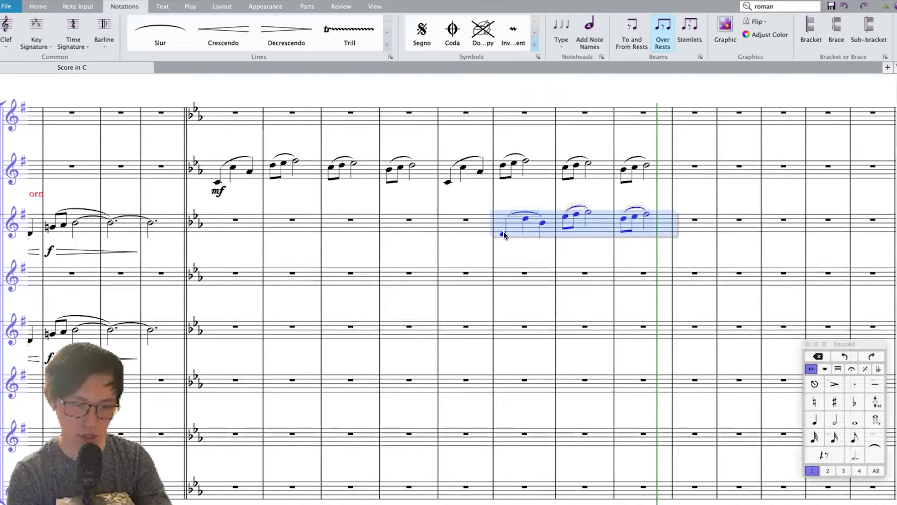
pyautogui.click(504, 232)
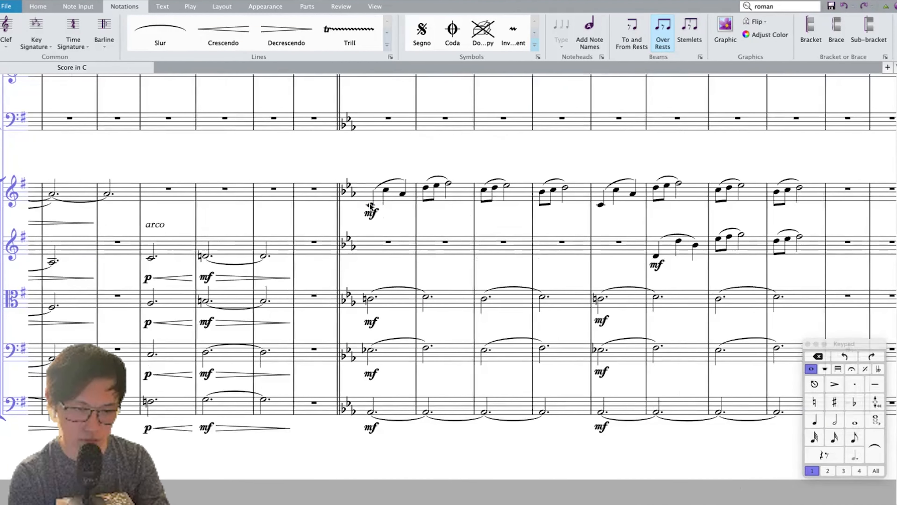
# Step: Play back the three-flat section from its first bar and review all the staves
pyautogui.click(369, 204)
pyautogui.press('space')
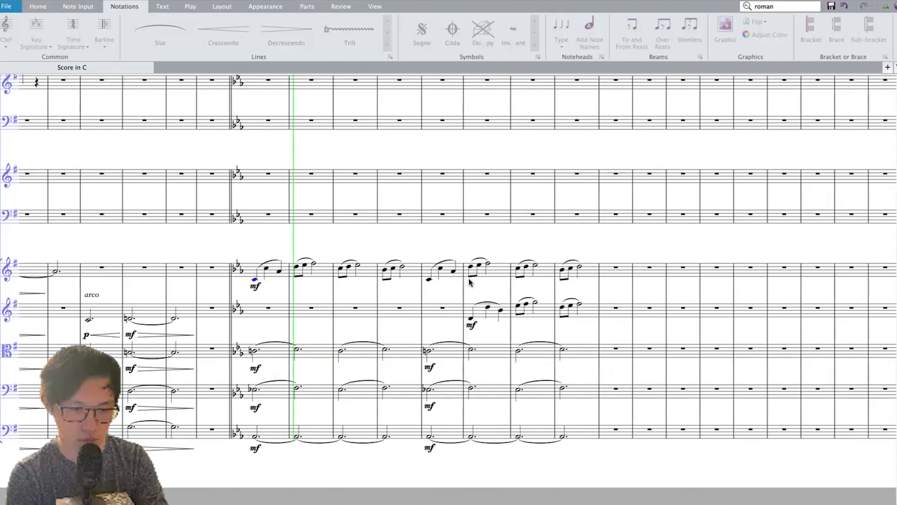
pyautogui.scroll(20, 470, 278)
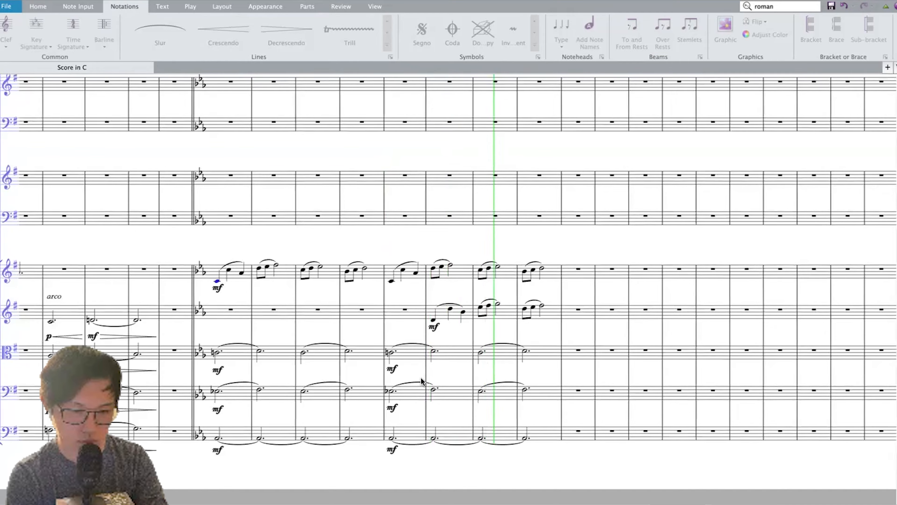
pyautogui.scroll(10, 423, 382)
pyautogui.scroll(-20, 421, 381)
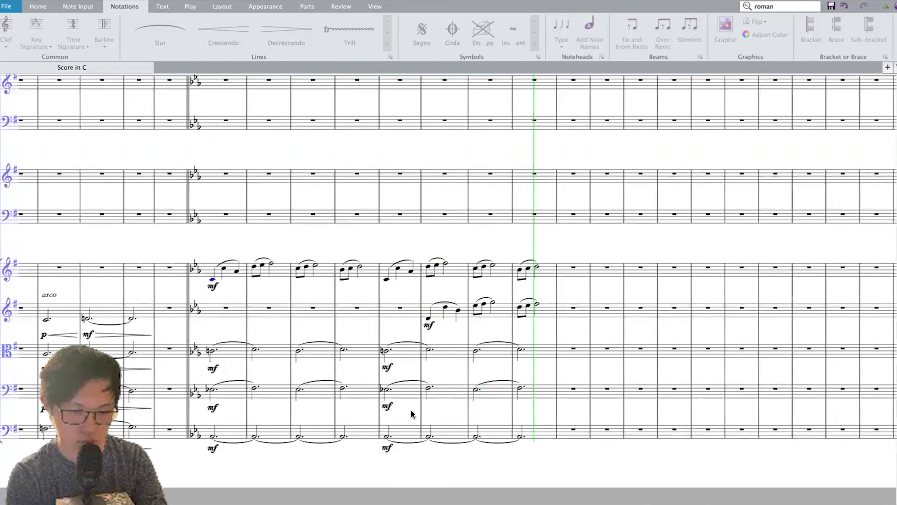
pyautogui.press('space')
# Step: Copy the last four tied bass notes into the percussion bass-clef staff and add a Timpani instrument change at their first bar
pyautogui.click(404, 432)
pyautogui.keyDown('shift'); pyautogui.click(520, 435); pyautogui.keyUp('shift')
pyautogui.scroll(8, 403, 183)
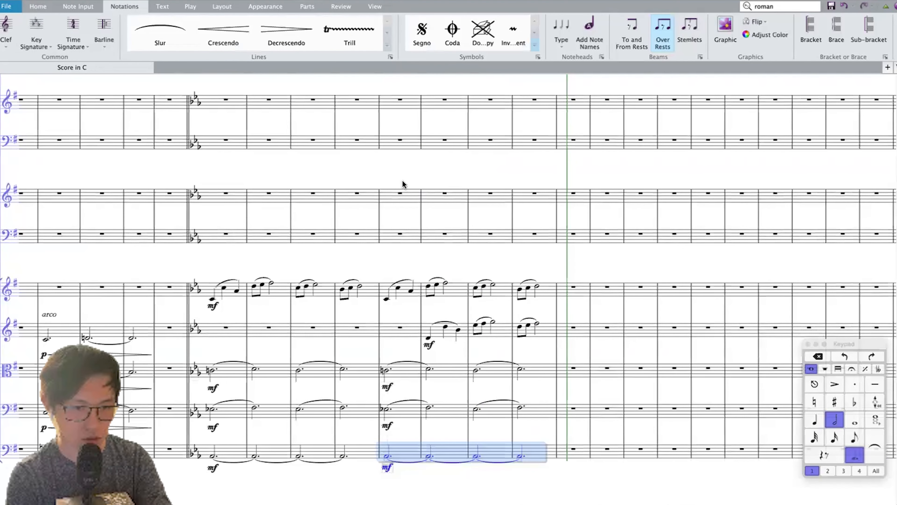
pyautogui.keyDown('alt'); pyautogui.click(385, 153); pyautogui.keyUp('alt')
pyautogui.press('alt+shift+super+i')
pyautogui.write('timpani')
pyautogui.press('Down')
pyautogui.press('Return')
pyautogui.press('Return')
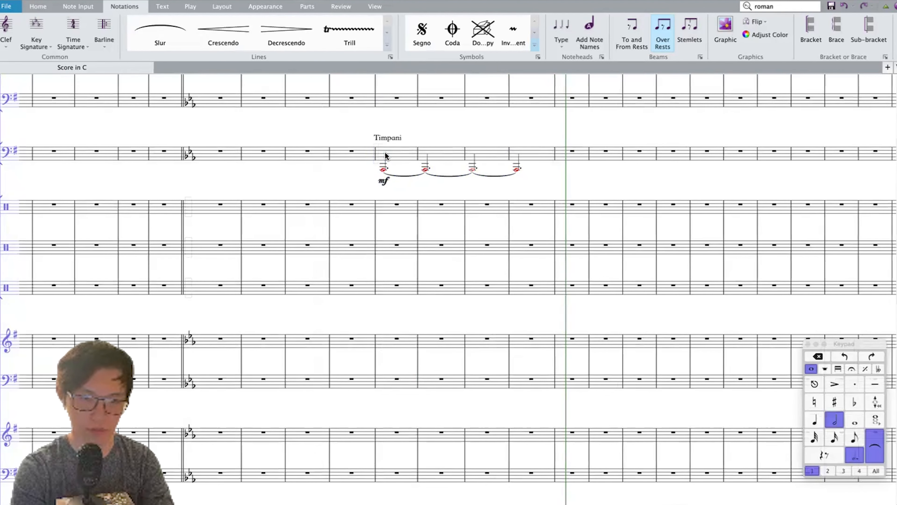
# Step: Raise the four timpani notes by an octave and change their opening dynamic to p
pyautogui.click(549, 155)
pyautogui.hotkey('shift', 'Left')
pyautogui.hotkey('shift', 'Left')
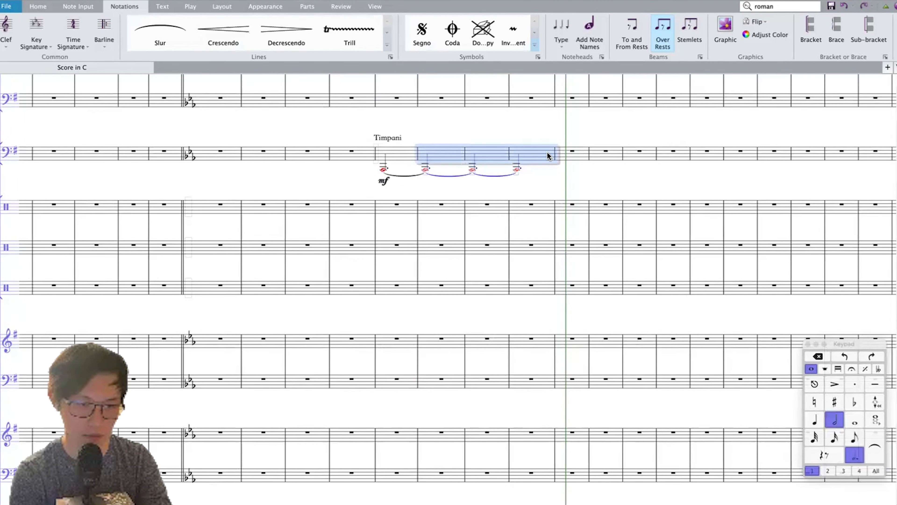
pyautogui.hotkey('shift', 'Left')
pyautogui.press('super+Up')
pyautogui.doubleClick(386, 170)
pyautogui.press('BackSpace')
pyautogui.press('BackSpace')
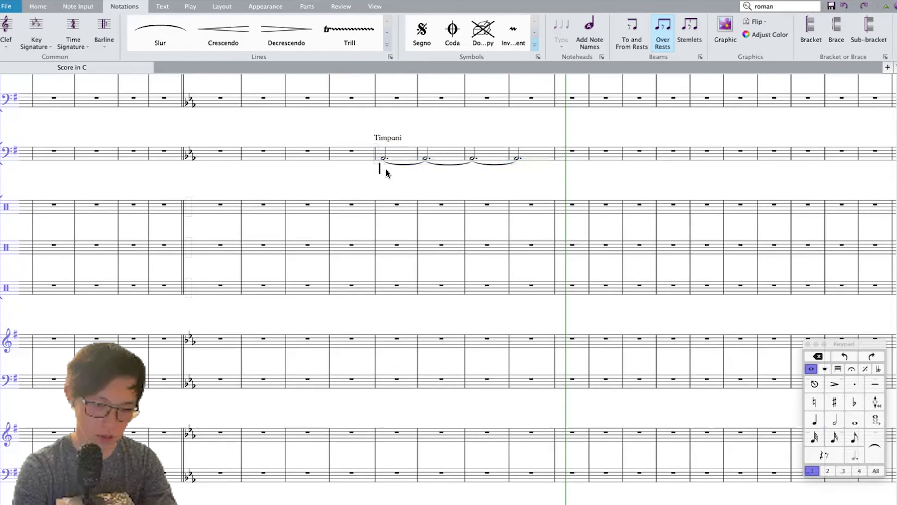
# Step: Add a crescendo hairpin under the last of the four timpani notes
pyautogui.click(499, 156)
pyautogui.click(535, 154)
pyautogui.press('h')
pyautogui.doubleClick(535, 155)
pyautogui.click(514, 129)
pyautogui.click(544, 156)
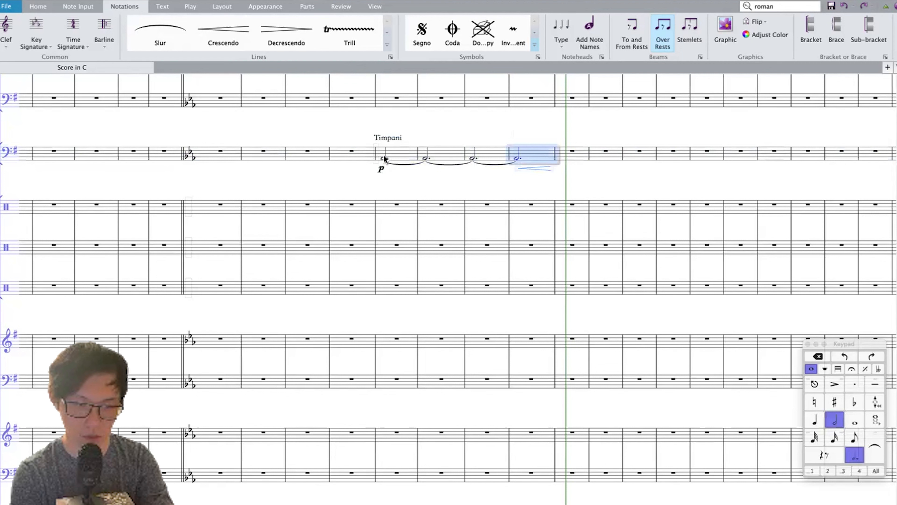
# Step: Apply a three-stroke tremolo to all four tied timpani notes
pyautogui.keyDown('shift'); pyautogui.click(384, 155); pyautogui.keyUp('shift')
pyautogui.click(838, 368)
pyautogui.press('3')
# Step: Enter a quarter-note E natural at the start of the first violin's next empty bar
pyautogui.scroll(-5, 584, 318)
pyautogui.click(540, 217)
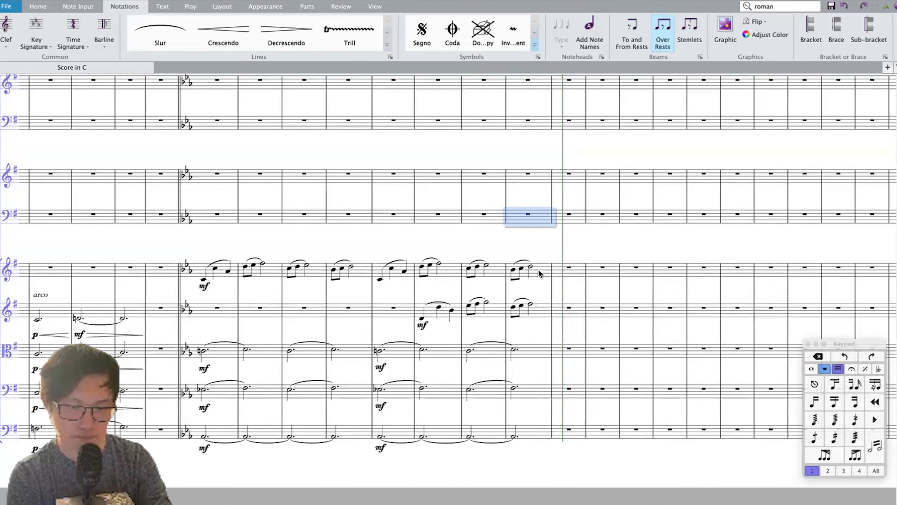
pyautogui.click(557, 256)
pyautogui.press('Escape')
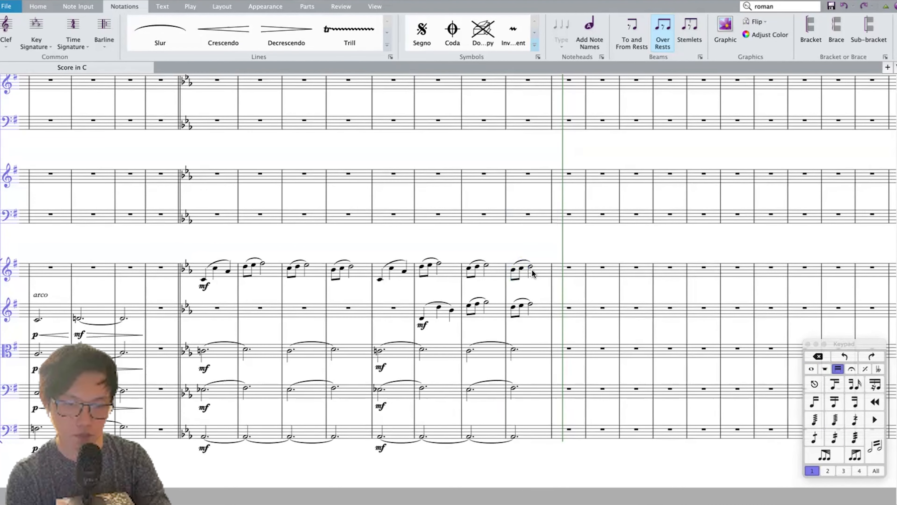
pyautogui.click(530, 266)
pyautogui.press('super+equal')
pyautogui.press('super+equal')
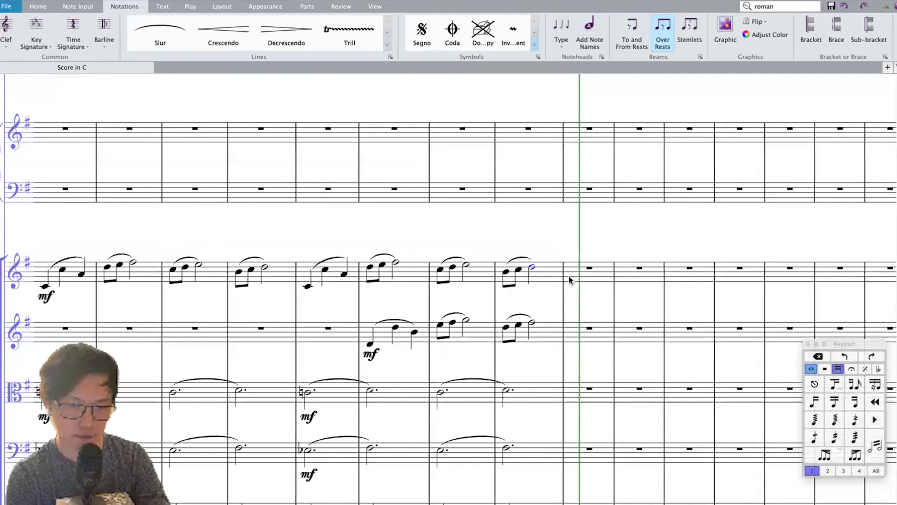
pyautogui.scroll(-1, 580, 254)
pyautogui.click(595, 212)
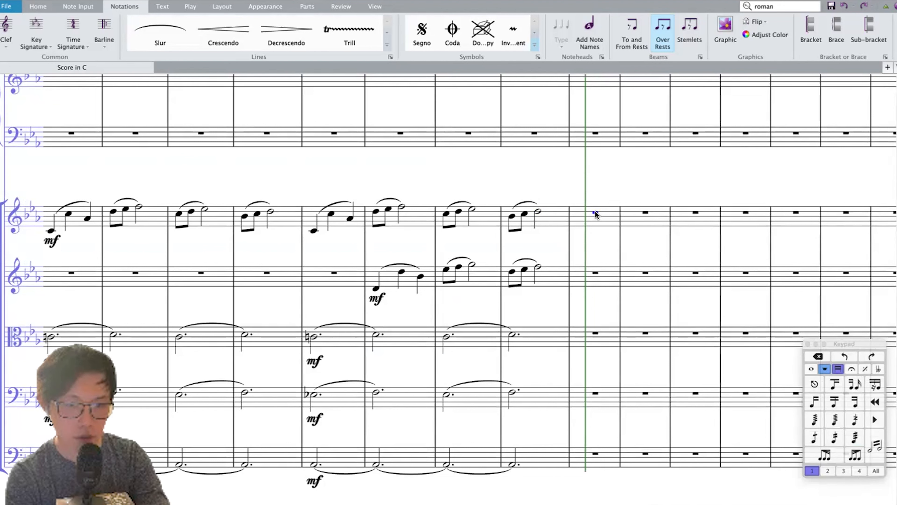
pyautogui.press('e')
pyautogui.hotkey('alt', 'shift', 'Up')
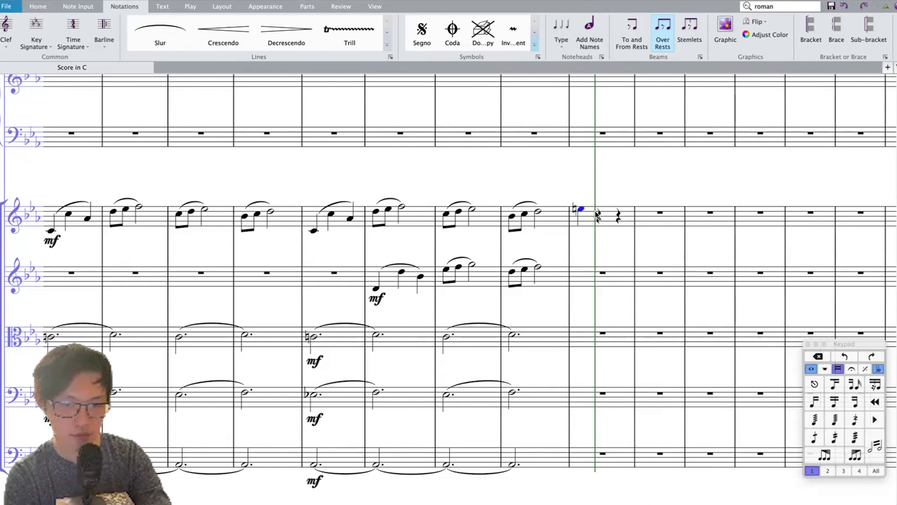
# Step: Lower the first violin's E natural an octave, complete the bar with an upper E natural and C, and slur it
pyautogui.click(586, 214)
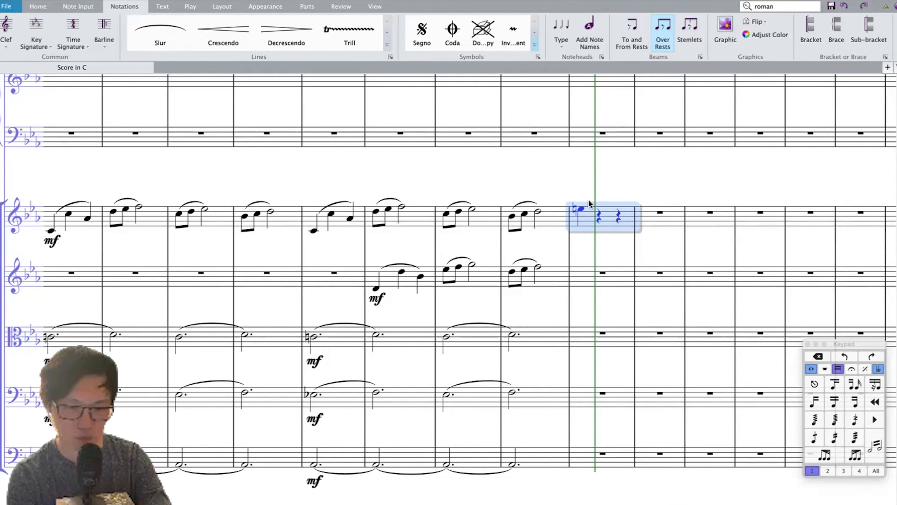
pyautogui.click(583, 207)
pyautogui.press('super+Down')
pyautogui.press('e')
pyautogui.press('super+Up')
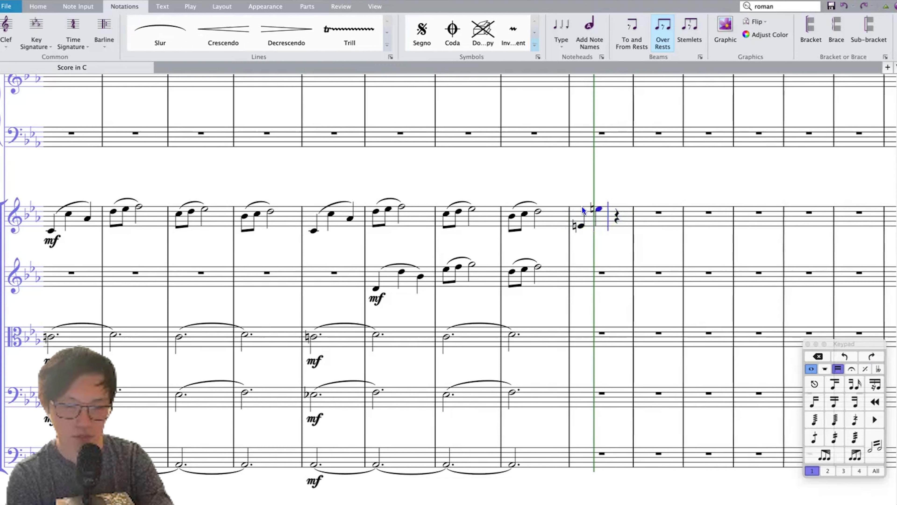
pyautogui.press('c')
pyautogui.click(606, 218)
pyautogui.hscroll(-6, 606, 218)
pyautogui.hscroll(6, 606, 218)
pyautogui.hscroll(5, 725, 243)
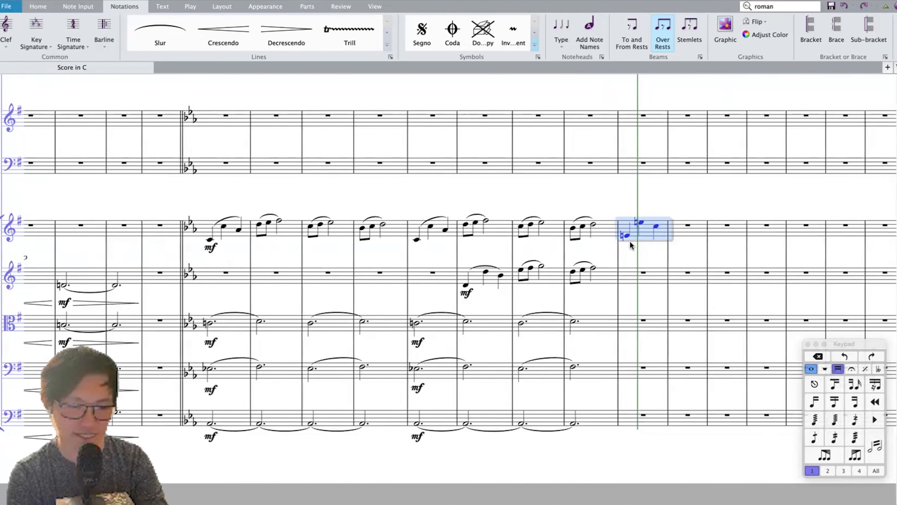
pyautogui.press('s')
# Step: Fill the first violin's following bar with F-sharp and G eighth notes and a half-note A natural
pyautogui.click(676, 229)
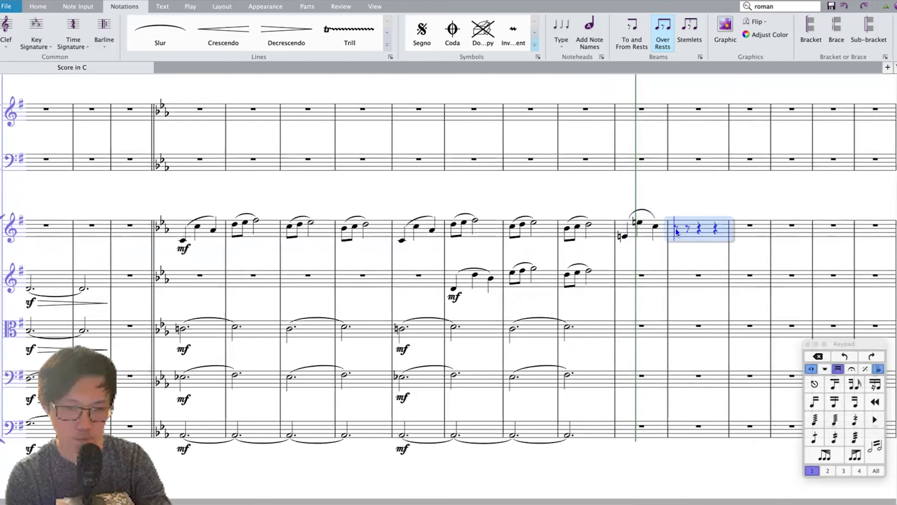
pyautogui.press('f')
pyautogui.press('g')
pyautogui.press('a')
pyautogui.press('Escape')
pyautogui.press('4')
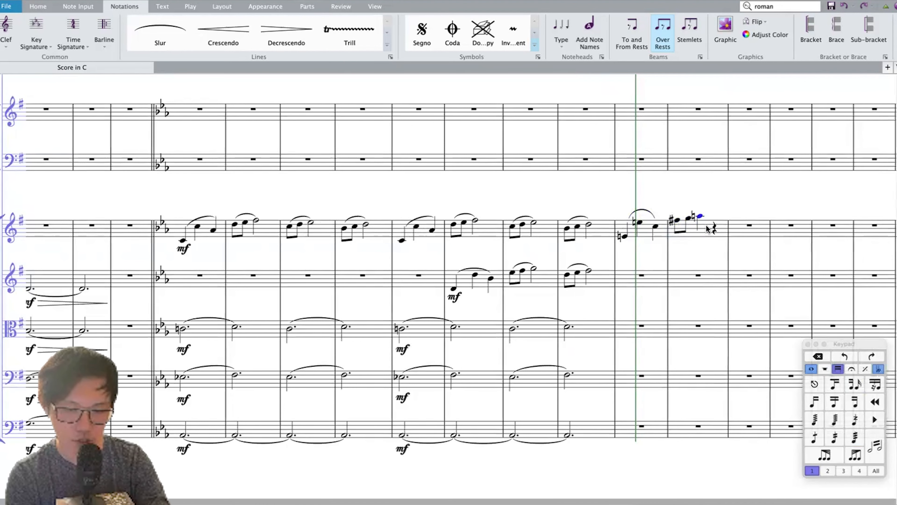
pyautogui.click(706, 225)
pyautogui.press('5')
pyautogui.press('super+z')
pyautogui.click(700, 216)
pyautogui.press('5')
pyautogui.press('Escape')
# Step: Repeat the first violin's last four bars of the original phrase directly after it, overwriting the newly entered notes
pyautogui.click(604, 226)
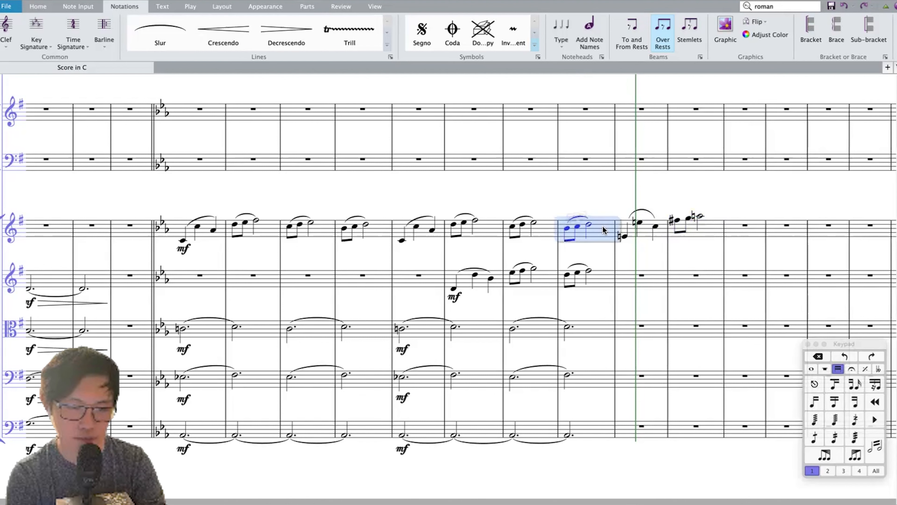
pyautogui.keyDown('shift'); pyautogui.click(429, 228); pyautogui.keyUp('shift')
pyautogui.press('r')
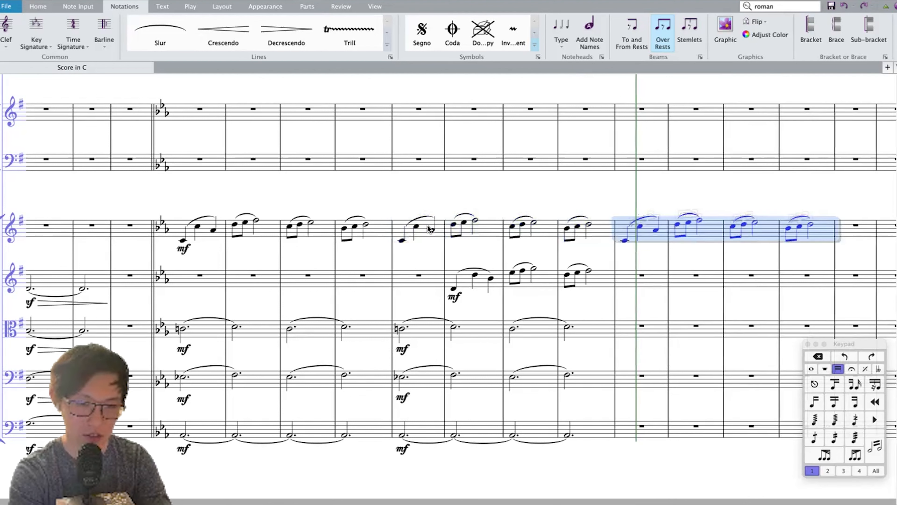
# Step: Transpose the four repeated first-violin bars up by a Major/Perfect 3rd
pyautogui.hotkey('shift', 't')
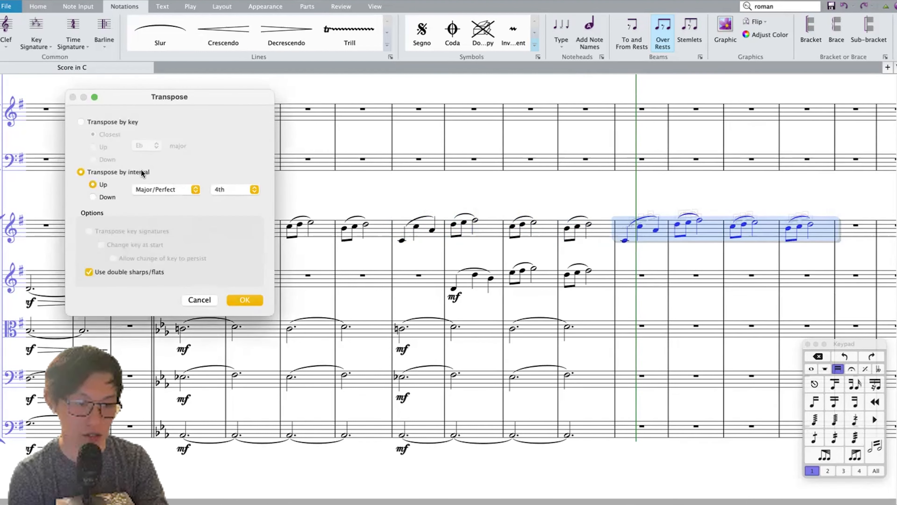
pyautogui.click(172, 187)
pyautogui.click(166, 196)
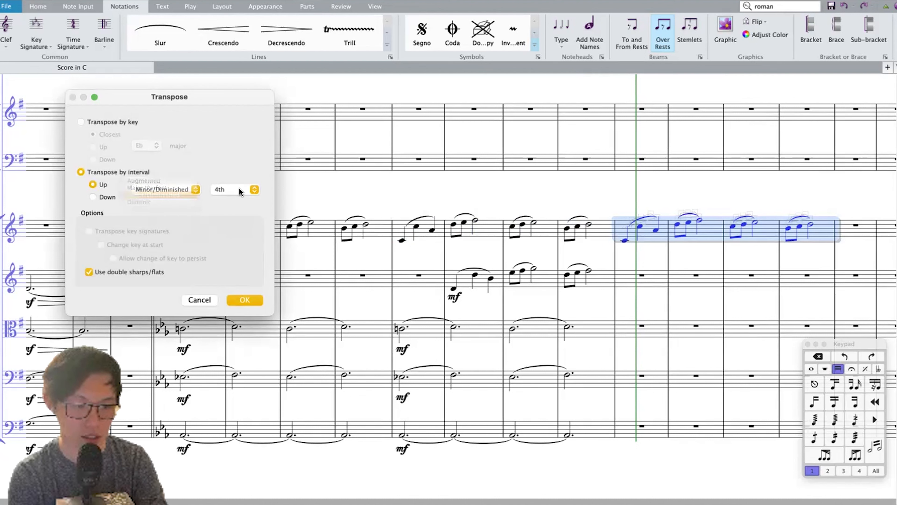
pyautogui.click(175, 185)
pyautogui.click(167, 175)
pyautogui.click(155, 188)
pyautogui.click(155, 195)
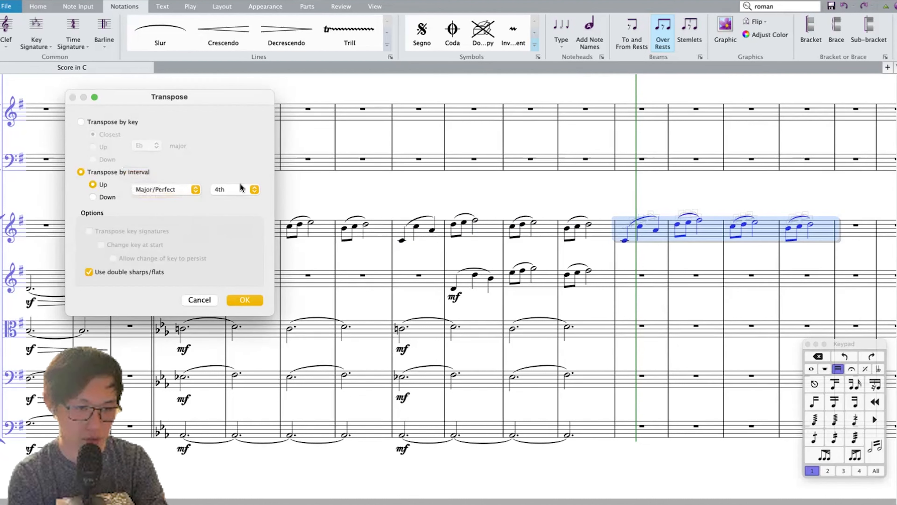
pyautogui.click(240, 188)
pyautogui.click(223, 174)
pyautogui.press('Return')
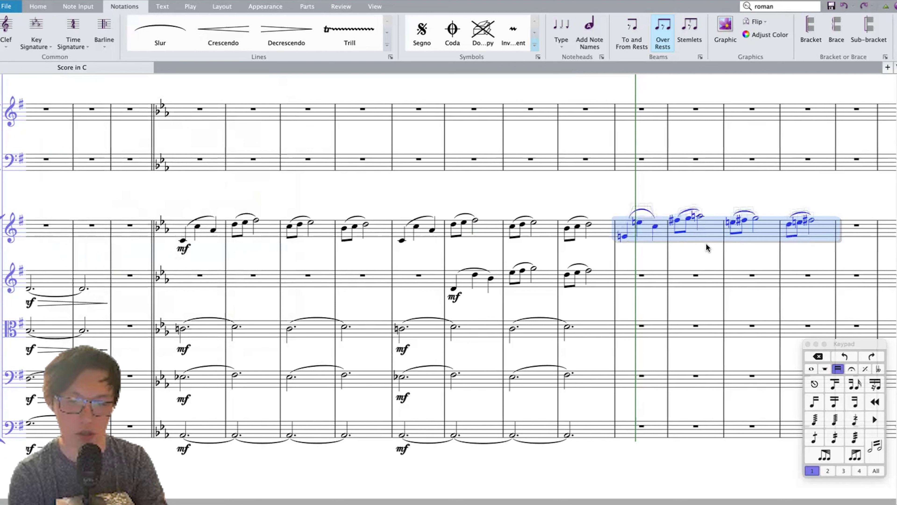
pyautogui.press('Escape')
# Step: Repeat the last four bars of the second violin through double bass staves and transpose the copy up a major 3rd
pyautogui.click(587, 430)
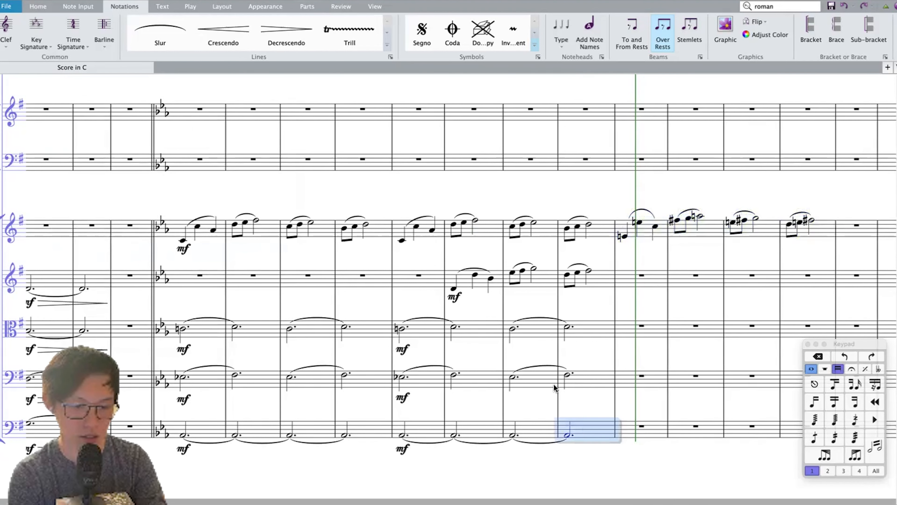
pyautogui.keyDown('shift'); pyautogui.click(418, 331); pyautogui.keyUp('shift')
pyautogui.keyDown('shift'); pyautogui.click(416, 280); pyautogui.keyUp('shift')
pyautogui.press('r')
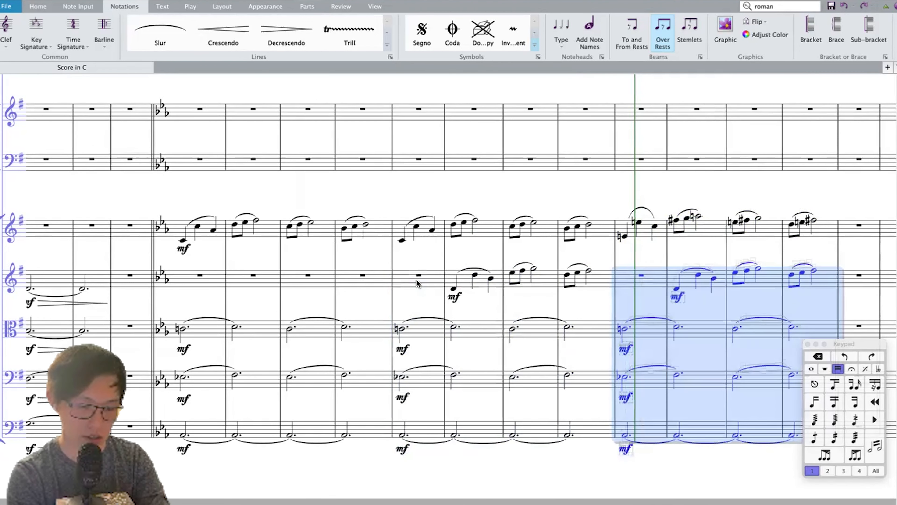
pyautogui.hotkey('shift', 't')
pyautogui.press('Return')
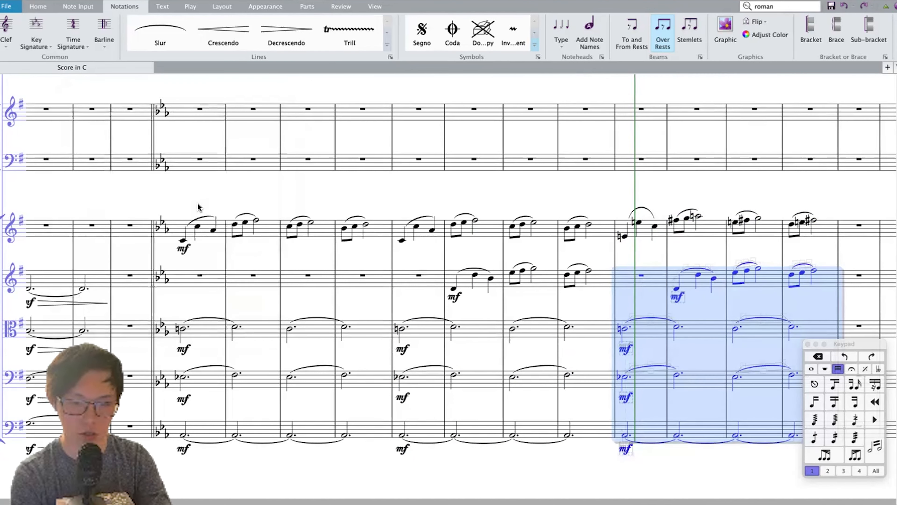
pyautogui.press('Up')
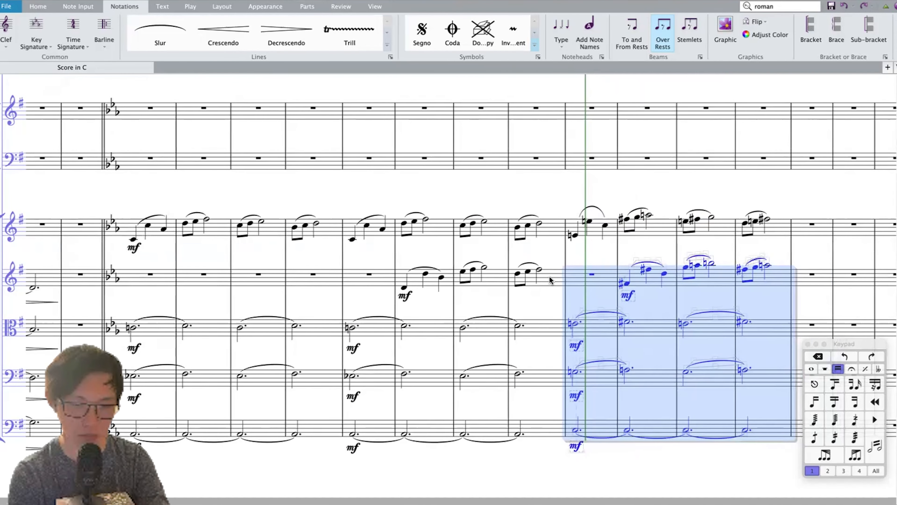
# Step: Repeat the last four bars of the two woodwind melody staves and transpose the copy up a Major/Perfect 3rd
pyautogui.scroll(15, 549, 277)
pyautogui.click(353, 227)
pyautogui.keyDown('shift'); pyautogui.click(548, 279); pyautogui.keyUp('shift')
pyautogui.press('r')
pyautogui.hotkey('shift', 't')
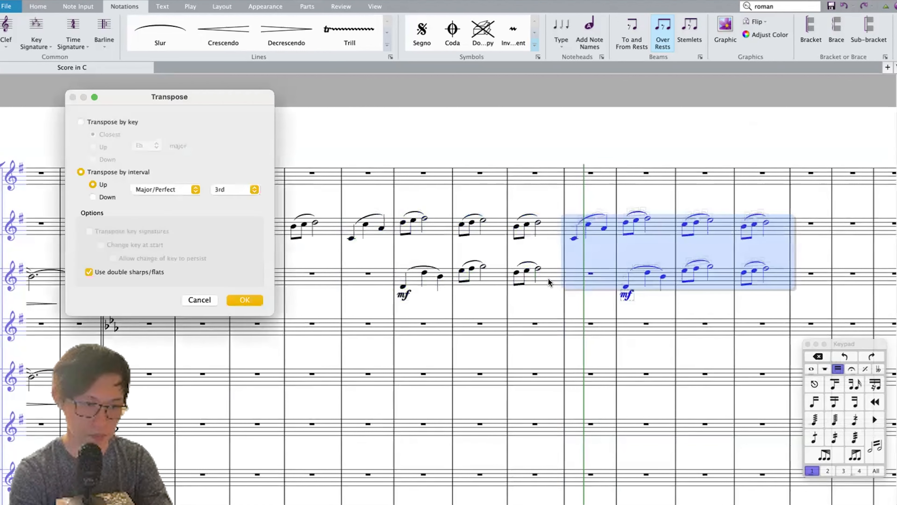
pyautogui.press('Return')
# Step: Add a quarter-note C with an f dynamic in the timpani bar right after the roll's crescendo
pyautogui.scroll(-10, 548, 279)
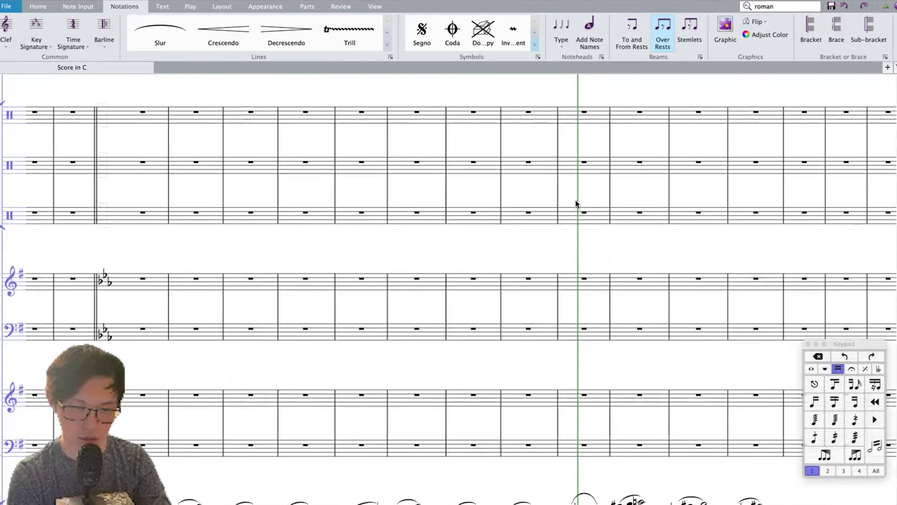
pyautogui.scroll(8, 576, 200)
pyautogui.click(571, 272)
pyautogui.press('c')
pyautogui.press('super+e')
pyautogui.write('f')
# Step: Play back the passage from the start of the timpani roll through the transposed bars
pyautogui.click(345, 275)
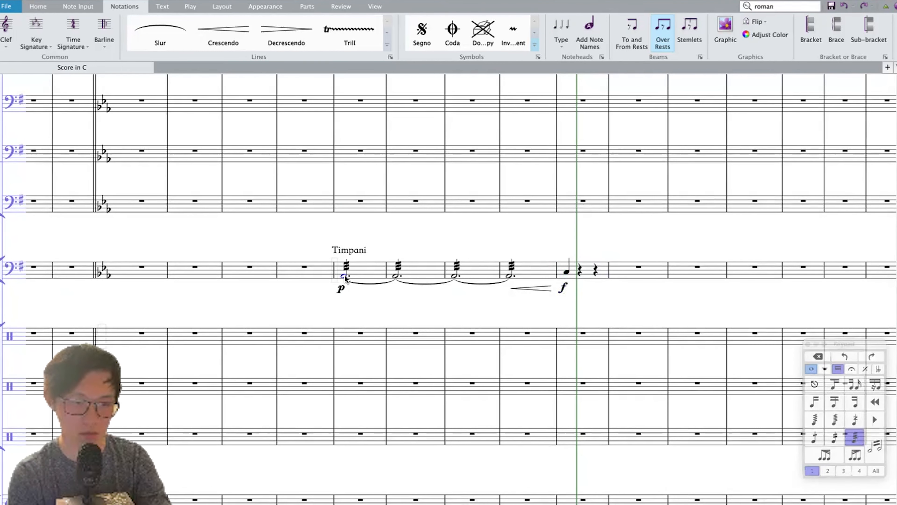
pyautogui.press('p')
pyautogui.scroll(-10, 351, 276)
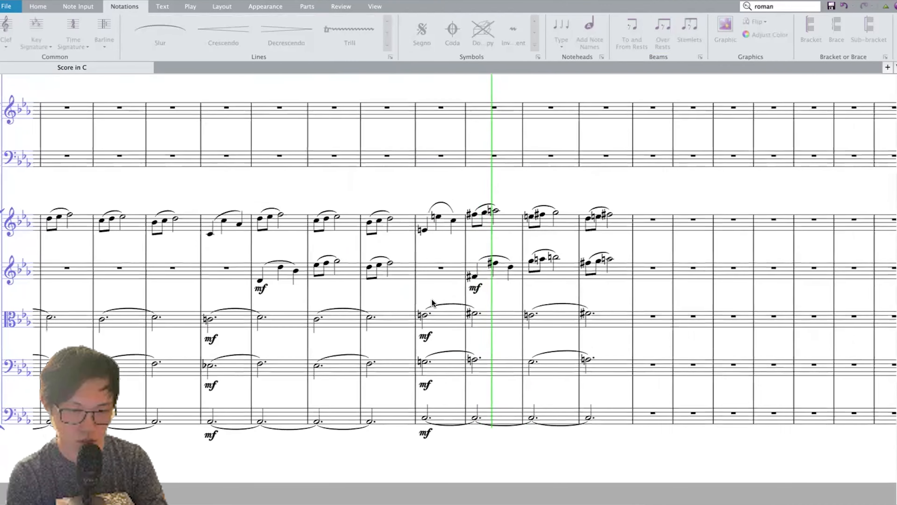
pyautogui.press('space')
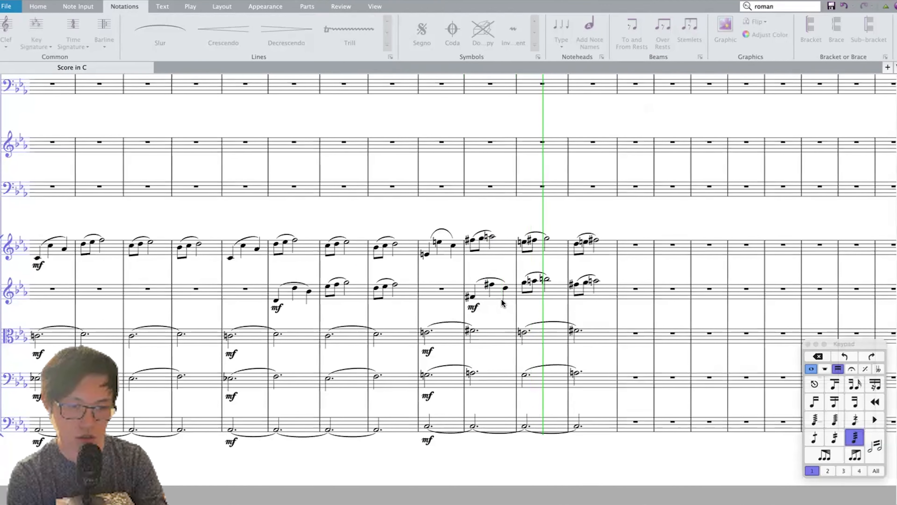
pyautogui.hscroll(-9, 501, 299)
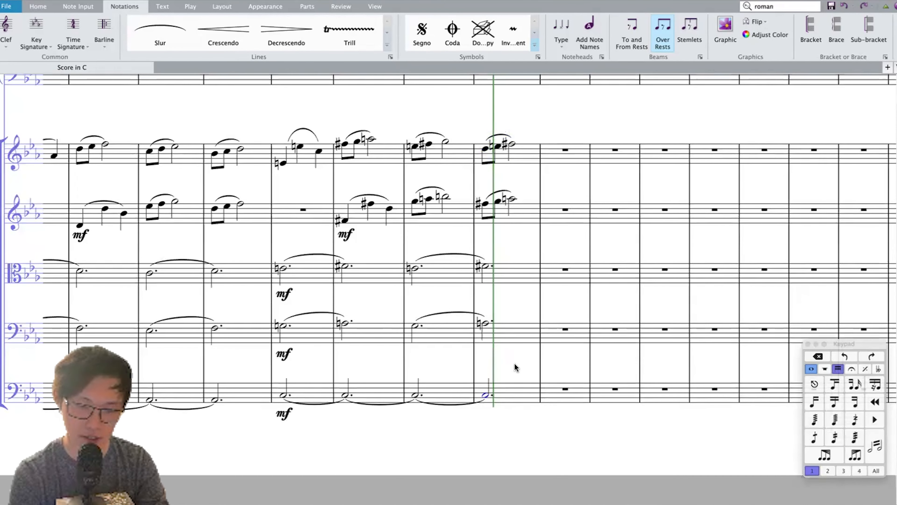
pyautogui.press('Escape')
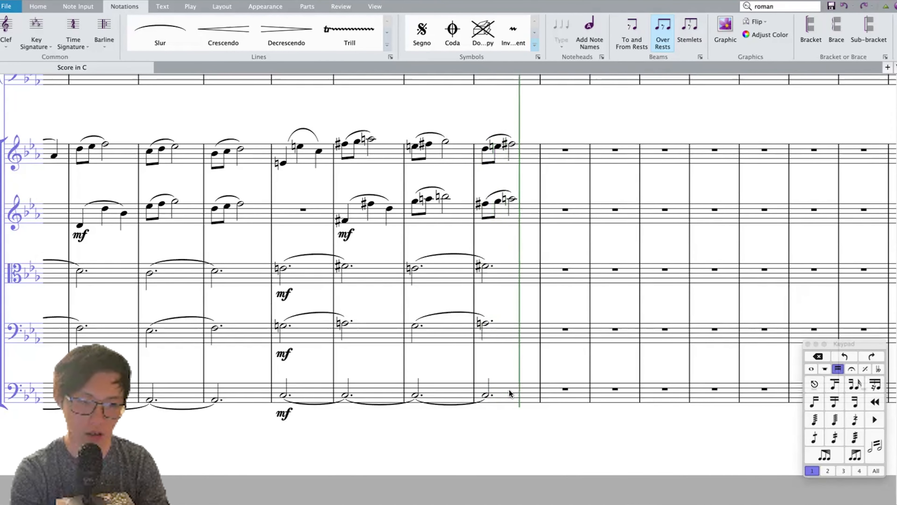
pyautogui.click(566, 153)
pyautogui.press('f')
pyautogui.press('5')
pyautogui.press('.')
pyautogui.press('8')
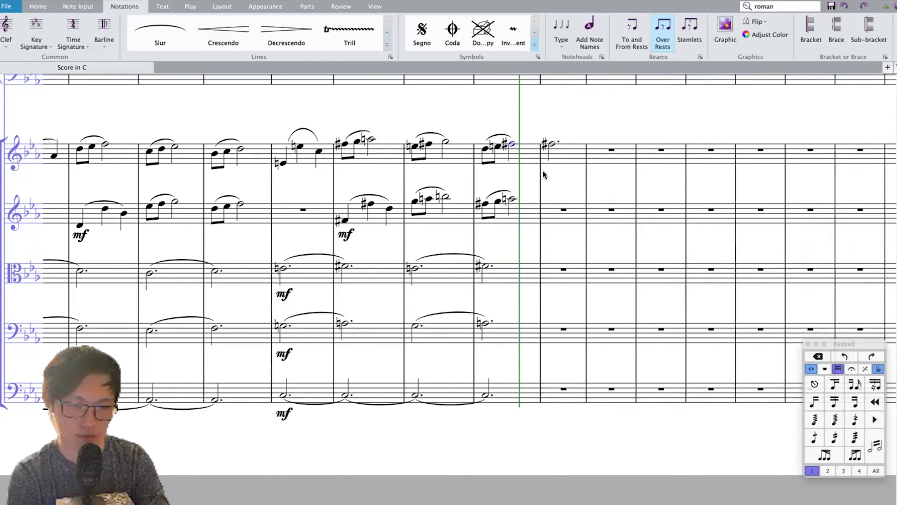
pyautogui.click(561, 159)
pyautogui.press('Delete')
# Step: Enter an eighth-note A natural at the start of the first violin's next empty bar
pyautogui.click(515, 200)
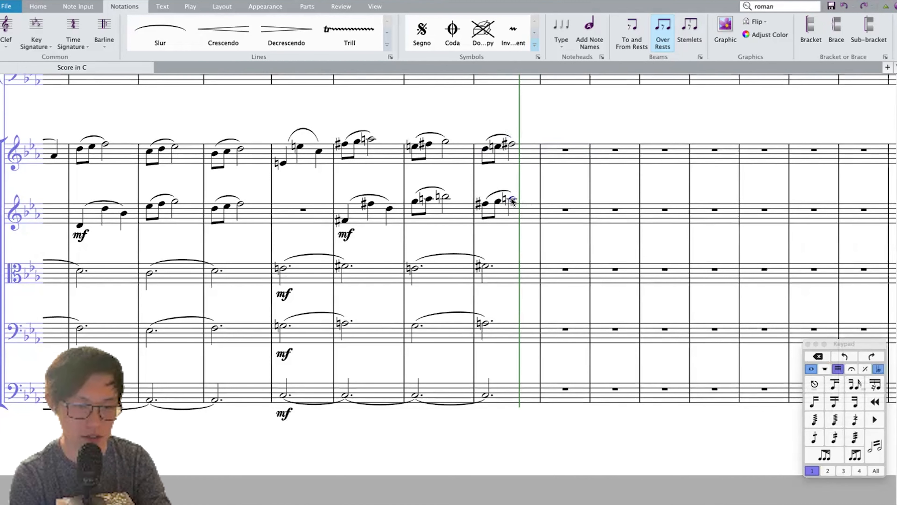
pyautogui.click(559, 158)
pyautogui.press('a')
pyautogui.press('7')
pyautogui.press('3')
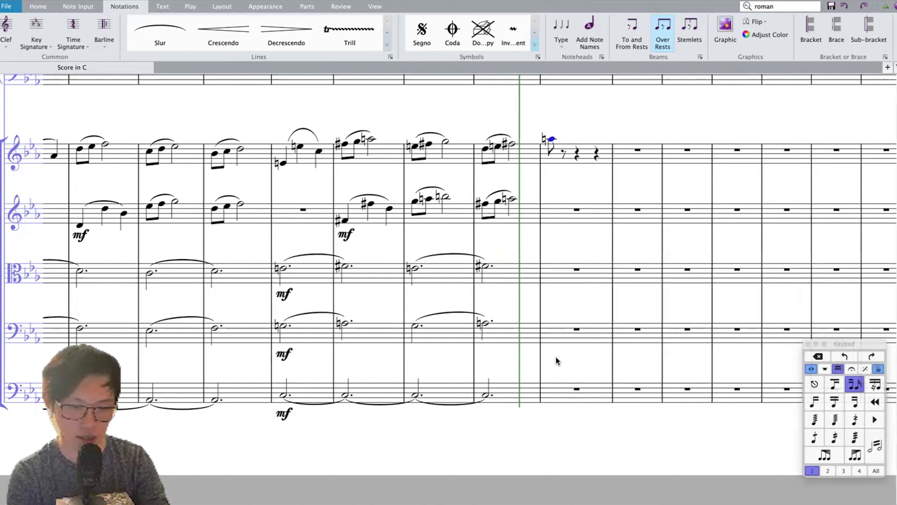
# Step: Add a low quarter note on the double bass's first beat in the same bar and play back the phrase
pyautogui.click(562, 392)
pyautogui.press('a')
pyautogui.press('7')
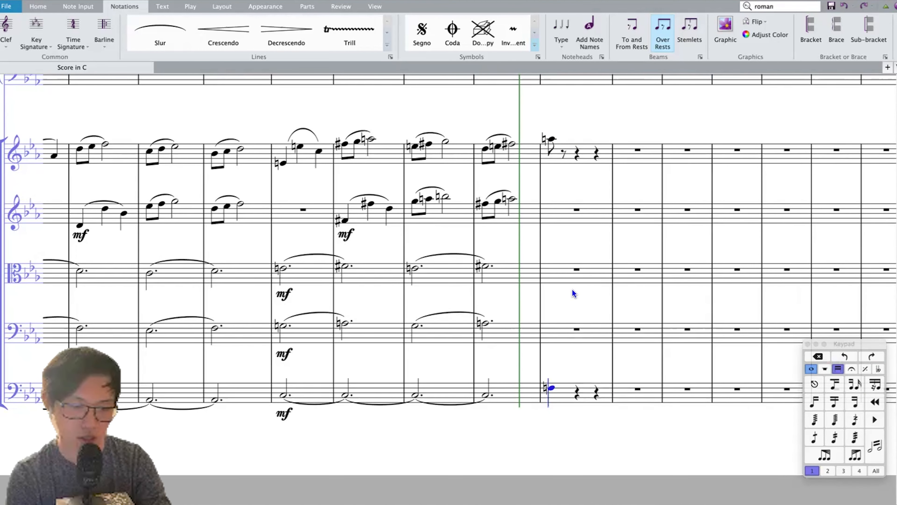
pyautogui.press('super+Down')
pyautogui.press('Escape')
pyautogui.press('p')
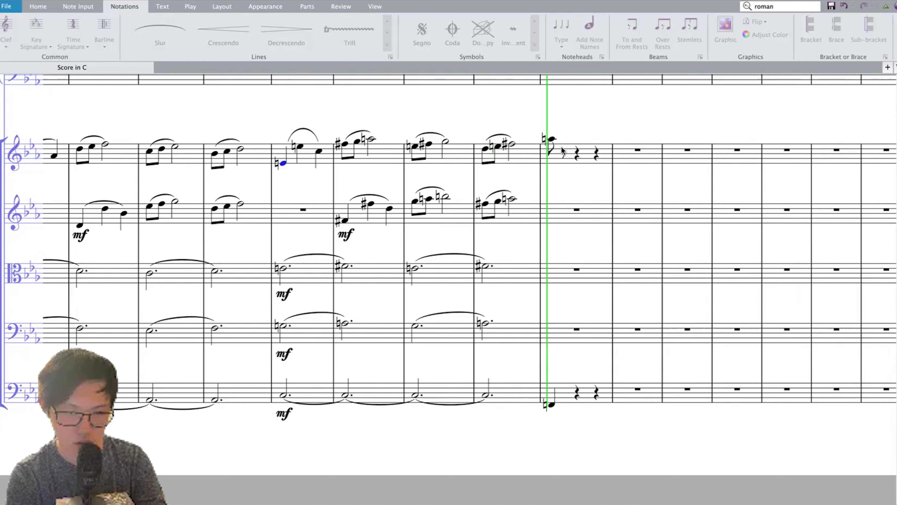
pyautogui.press('space')
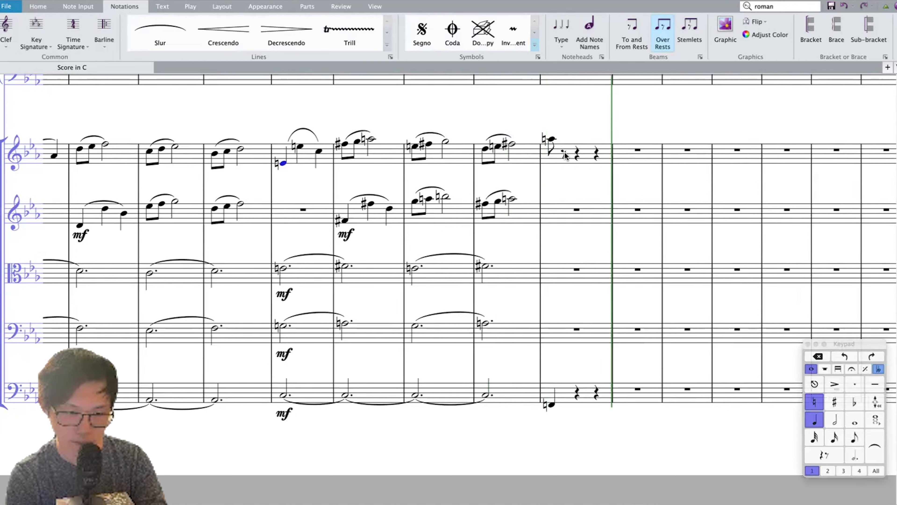
# Step: Complete the first violin's bar with descending eighth notes G, F natural, E natural, D and C, and slur the whole run
pyautogui.click(564, 152)
pyautogui.press('g')
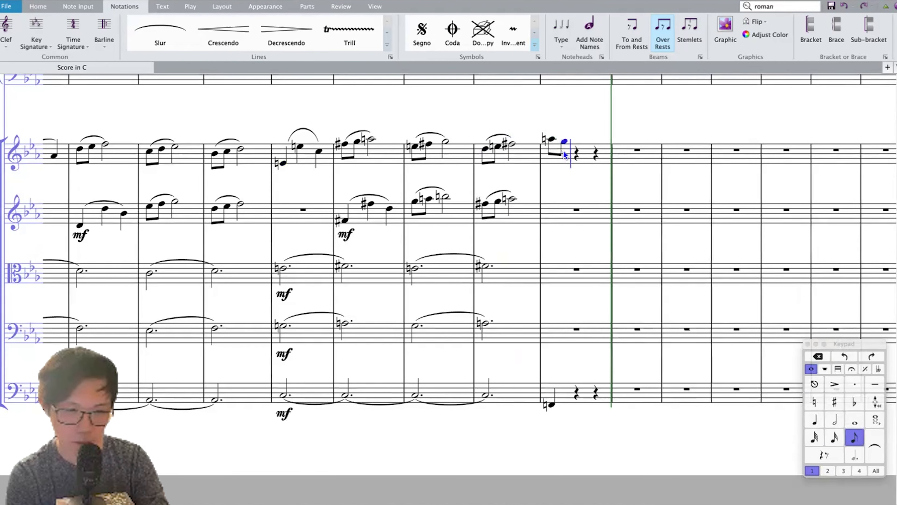
pyautogui.press('f')
pyautogui.press('e')
pyautogui.press('d')
pyautogui.press('c')
pyautogui.click(564, 152)
pyautogui.press('s')
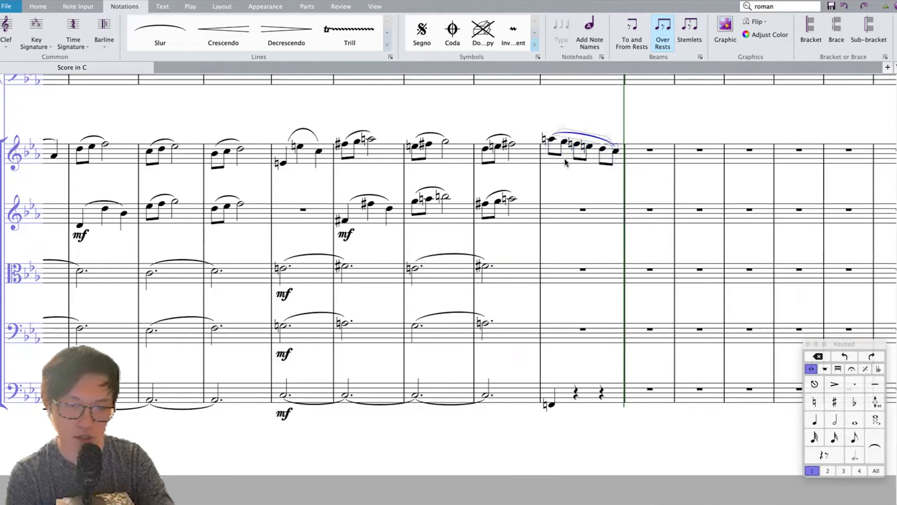
# Step: Copy the first violin's slurred descending run into the second violin one bar later, and repeat both staves' two bars
pyautogui.click(648, 212)
pyautogui.hotkey('ctrl', 'v')
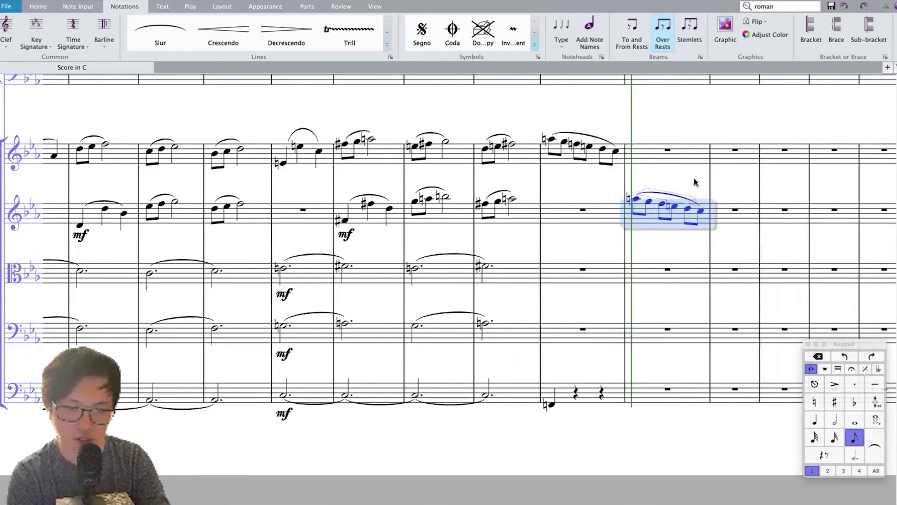
pyautogui.keyDown('shift'); pyautogui.click(560, 161); pyautogui.keyUp('shift')
pyautogui.press('r')
pyautogui.hscroll(2, 560, 160)
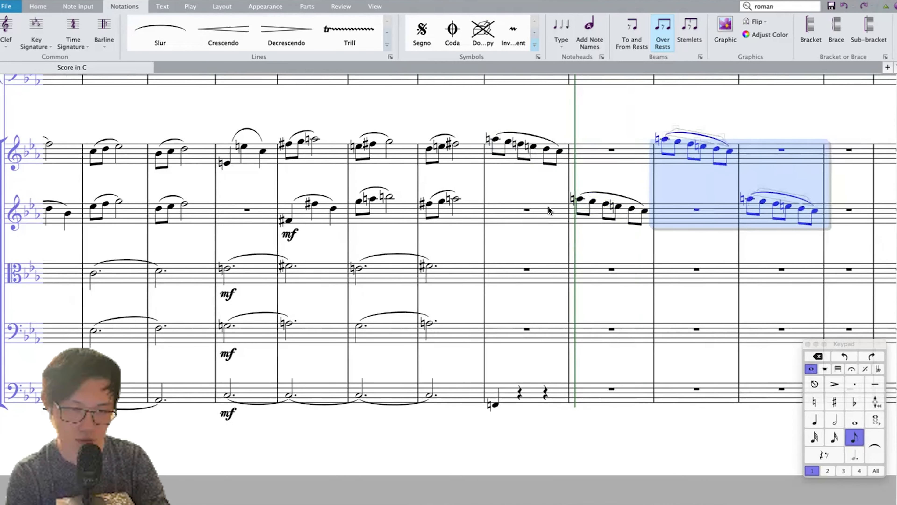
pyautogui.press('Escape')
# Step: Fill the first violin's empty bar after the descending run with ascending eighth notes B natural, C, D, E natural, F and G, and slur them
pyautogui.click(597, 159)
pyautogui.press('4')
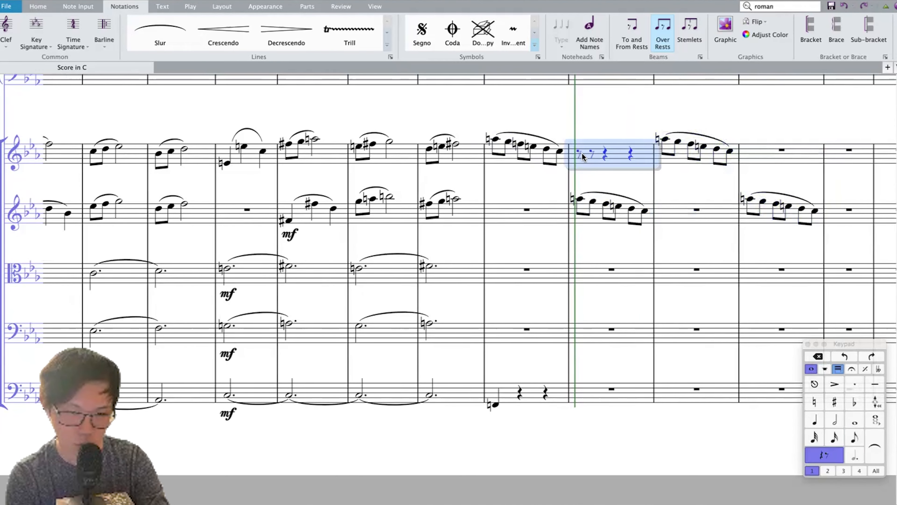
pyautogui.click(580, 153)
pyautogui.press('3')
pyautogui.press('7')
pyautogui.press('b')
pyautogui.press('d')
pyautogui.press('7')
pyautogui.press('e')
pyautogui.press('f')
pyautogui.press('g')
pyautogui.press('Escape')
pyautogui.keyDown('shift'); pyautogui.click(580, 153); pyautogui.keyUp('shift')
pyautogui.press('s')
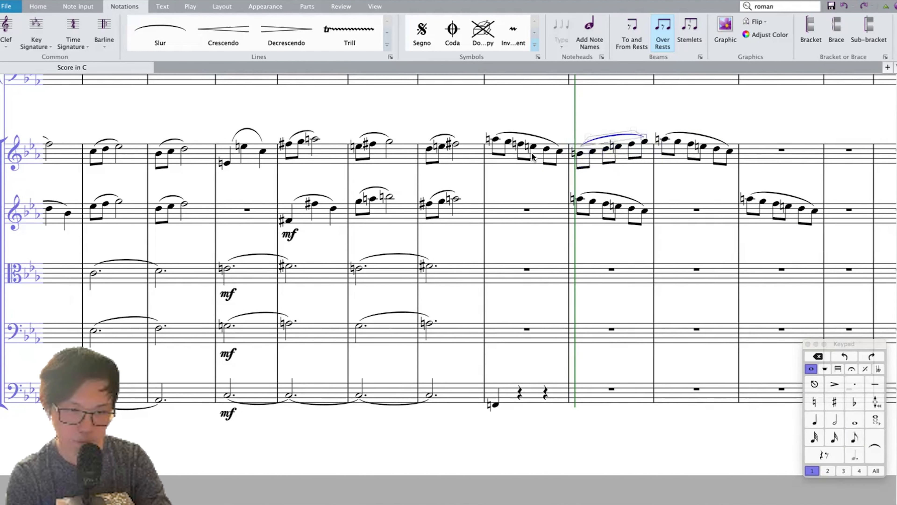
# Step: Repeat the first violin's descending and ascending two-bar pattern, and copy it into the second violin one bar later with its own repeat
pyautogui.click(511, 154)
pyautogui.press('shift+super+Right')
pyautogui.press('r')
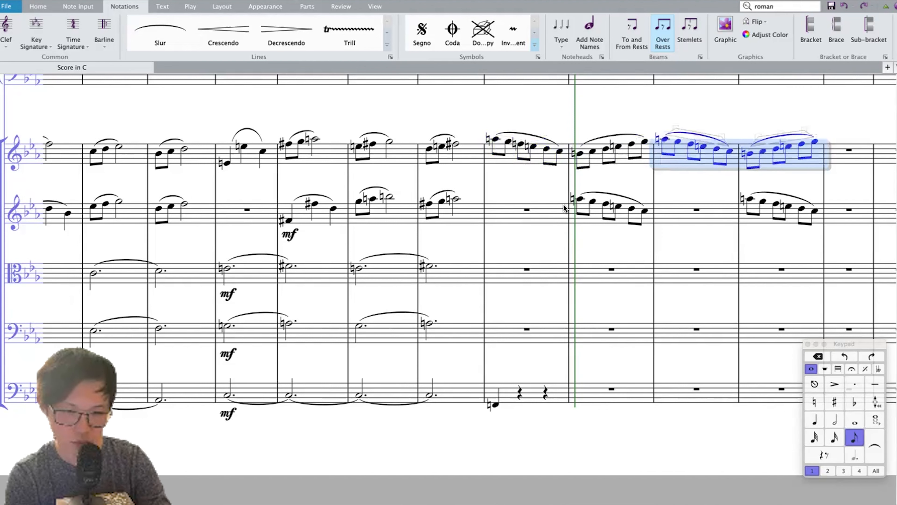
pyautogui.click(579, 202)
pyautogui.press('super+v')
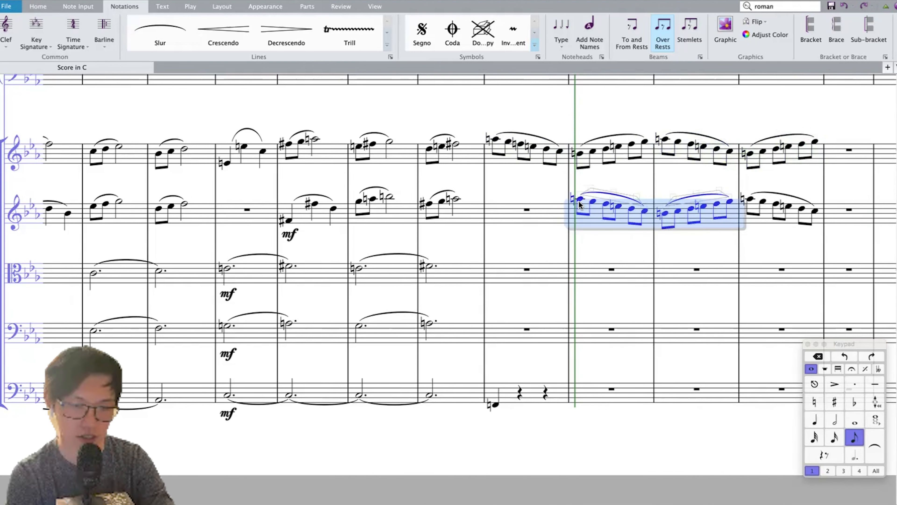
pyautogui.press('r')
# Step: Play back the violins' overlapping eighth-note runs from the first descending bar
pyautogui.keyDown('shift'); pyautogui.click(460, 138); pyautogui.keyUp('shift')
pyautogui.press('space')
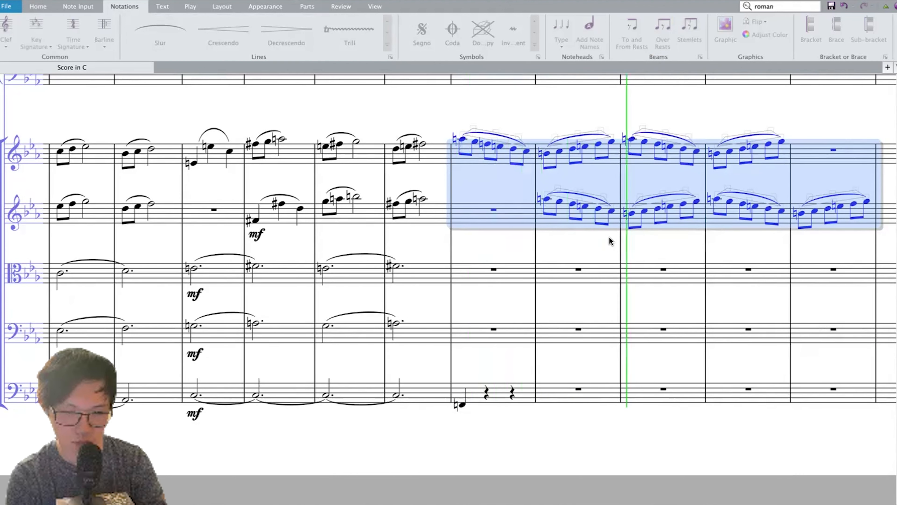
pyautogui.press('Escape')
pyautogui.press('Escape')
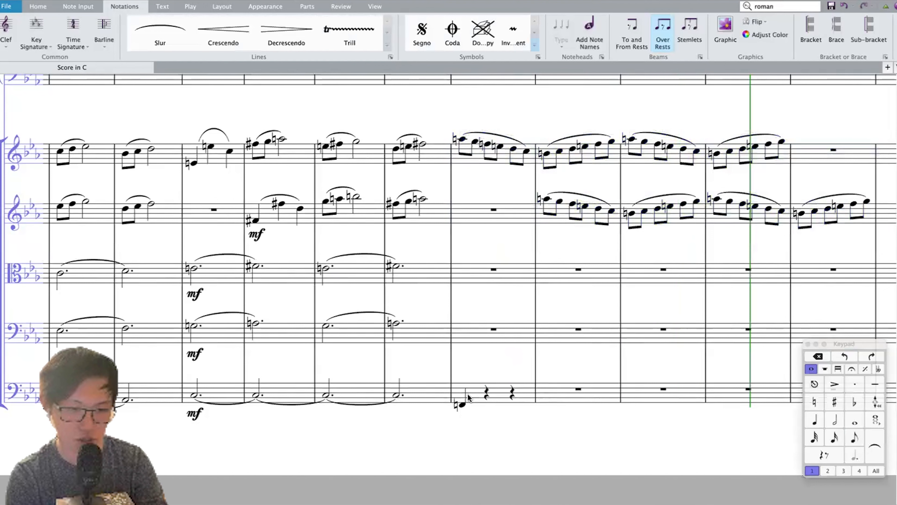
# Step: Mark the double bass's low F "pizz." and add quarter notes on the third beat and on beats one and three of the next bar
pyautogui.click(461, 403)
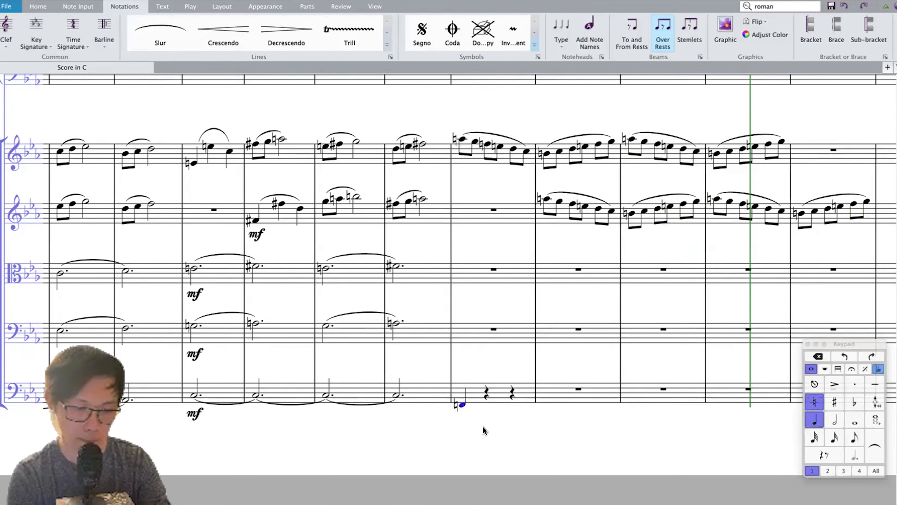
pyautogui.write('pizz.')
pyautogui.press('Escape')
pyautogui.click(510, 391)
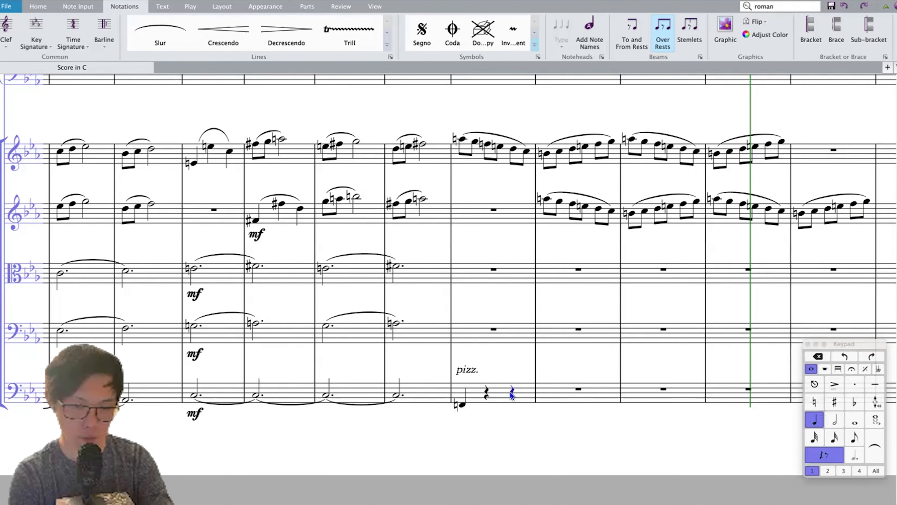
pyautogui.press('e')
pyautogui.press('0')
pyautogui.press('b')
# Step: Repeat the double bass's two pizzicato bars across the following two bars, keeping only the first "pizz." marking
pyautogui.keyDown('shift'); pyautogui.click(471, 392); pyautogui.keyUp('shift')
pyautogui.press('r')
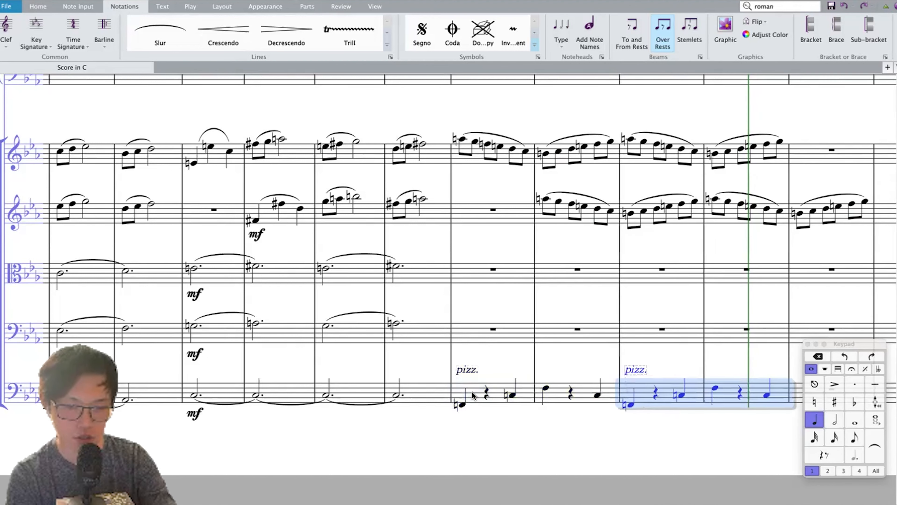
pyautogui.press('Escape')
# Step: Copy the double bass's "pizz." marking to the same bar of the cello
pyautogui.click(396, 328)
pyautogui.click(375, 366)
pyautogui.press('super+c')
pyautogui.click(383, 333)
pyautogui.press('super+v')
pyautogui.click(393, 328)
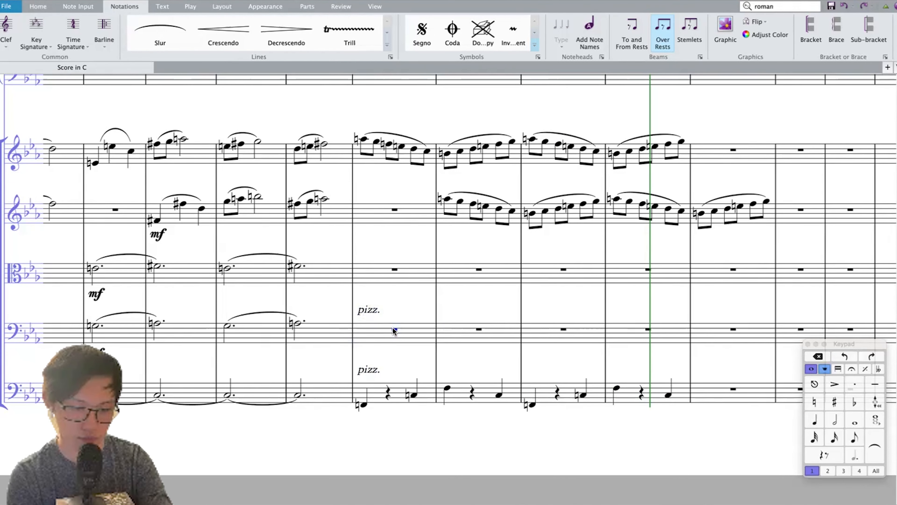
# Step: Enter a quarter-note chord of C natural and A natural, less than an octave apart, on the cello bar's first and third beats
pyautogui.press('4')
pyautogui.press('7')
pyautogui.press('c')
pyautogui.press('Escape')
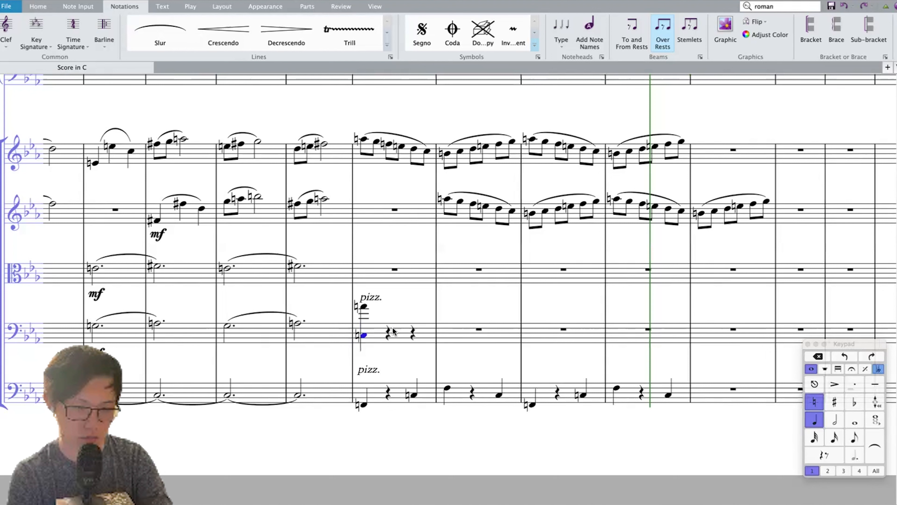
pyautogui.click(361, 307)
pyautogui.press('super+Down')
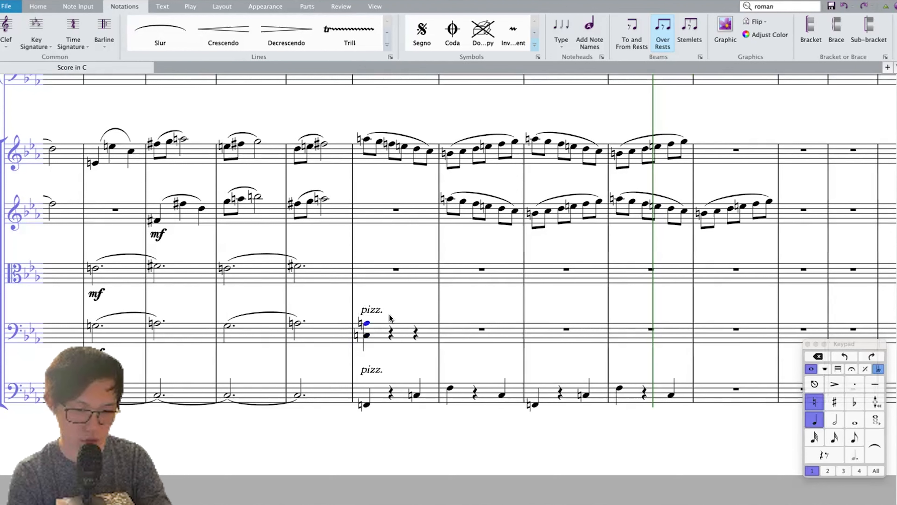
pyautogui.click(416, 334)
pyautogui.press('Escape')
# Step: Enter a quarter-note chord of D and B natural on the first and third beats of the cello's next bar
pyautogui.click(471, 325)
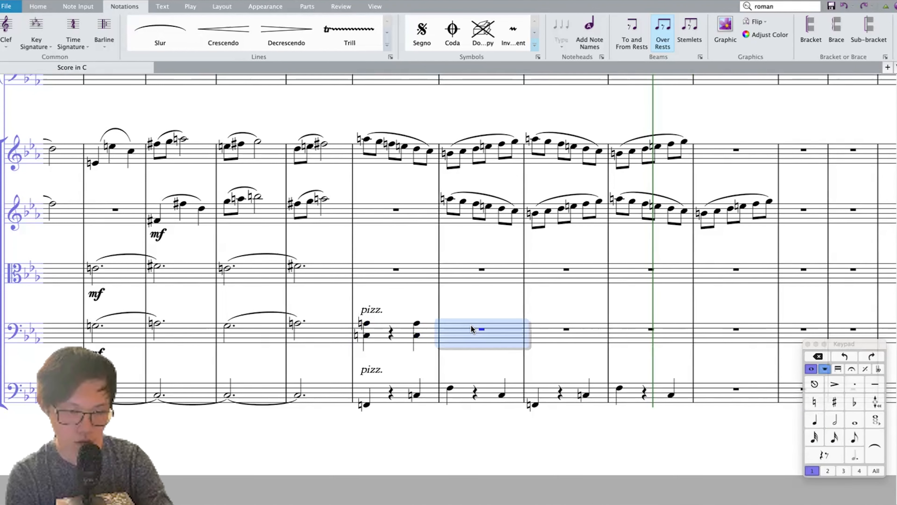
pyautogui.press('4')
pyautogui.click(448, 331)
pyautogui.press('d')
pyautogui.press('6')
pyautogui.press('Escape')
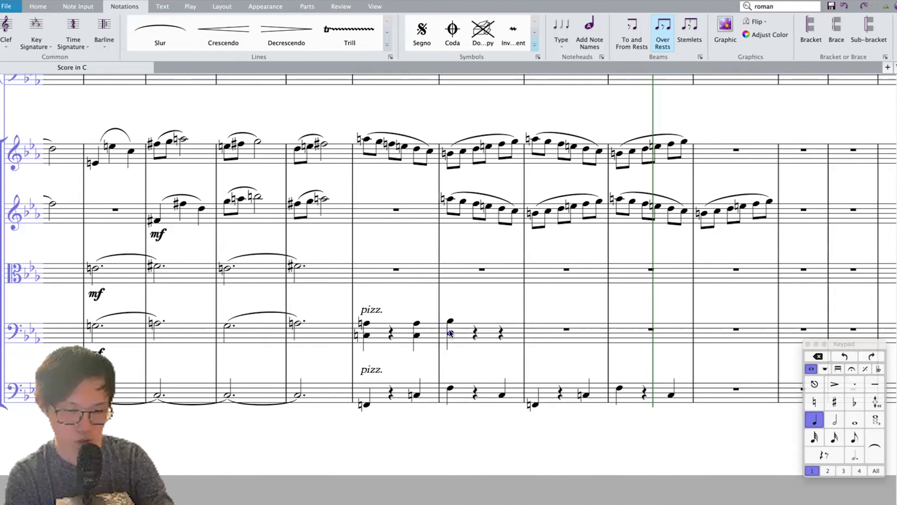
pyautogui.press('KP_7')
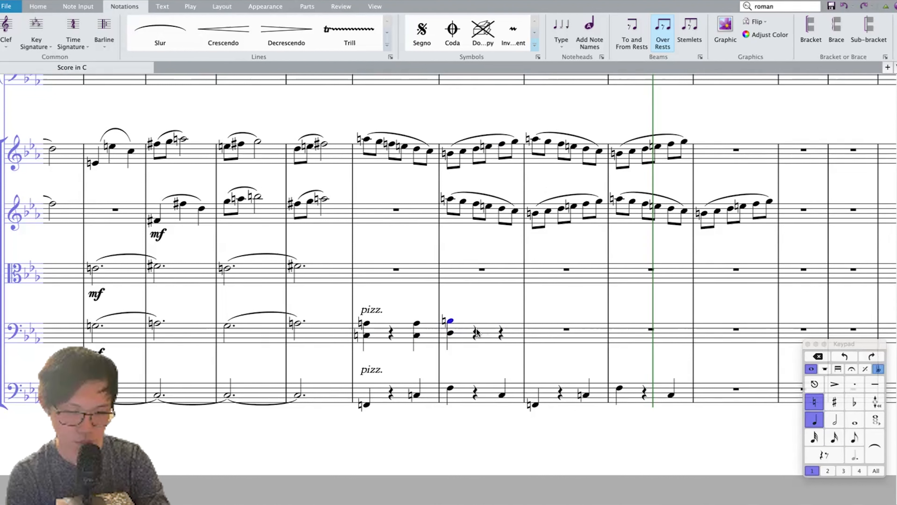
pyautogui.keyDown('shift'); pyautogui.click(450, 333); pyautogui.keyUp('shift')
pyautogui.press('super+c')
pyautogui.click(501, 332)
pyautogui.press('super+v')
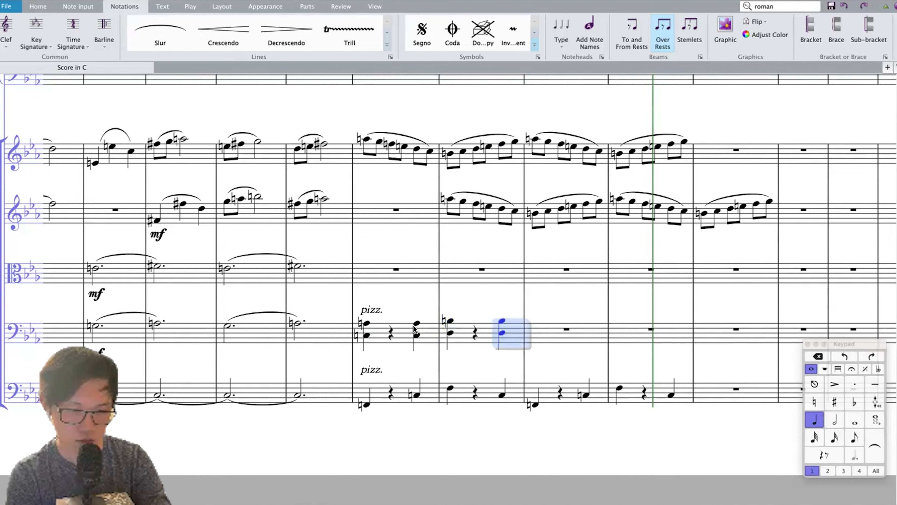
# Step: Repeat the cello's two pizzicato bars across the following two bars and delete the duplicate "pizz." marking
pyautogui.keyDown('shift'); pyautogui.click(414, 324); pyautogui.keyUp('shift')
pyautogui.keyDown('shift'); pyautogui.click(410, 325); pyautogui.keyUp('shift')
pyautogui.press('r')
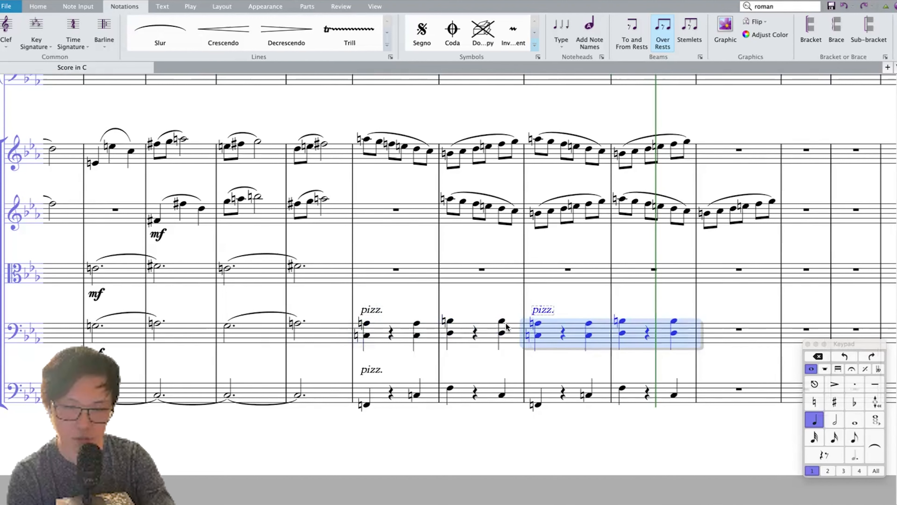
pyautogui.click(549, 310)
pyautogui.press('Delete')
# Step: Play back the string passage from the first pizzicato bar
pyautogui.click(367, 322)
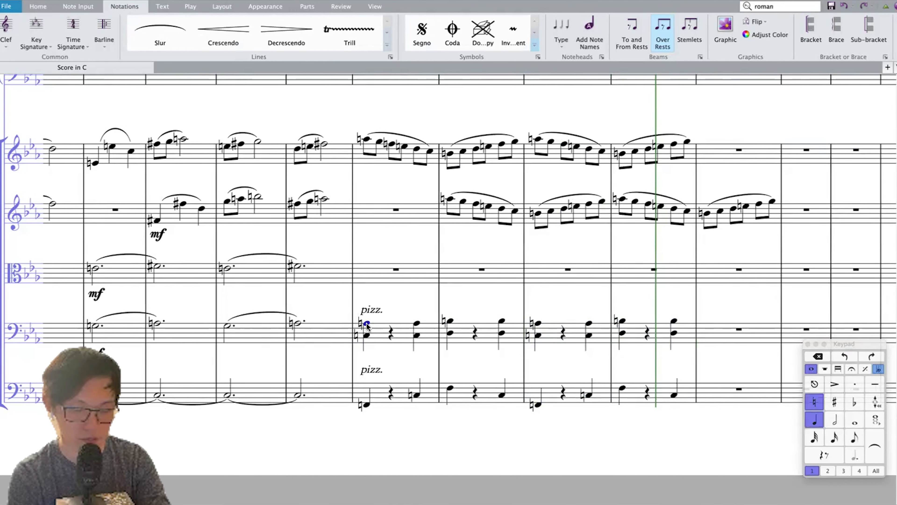
pyautogui.press('p')
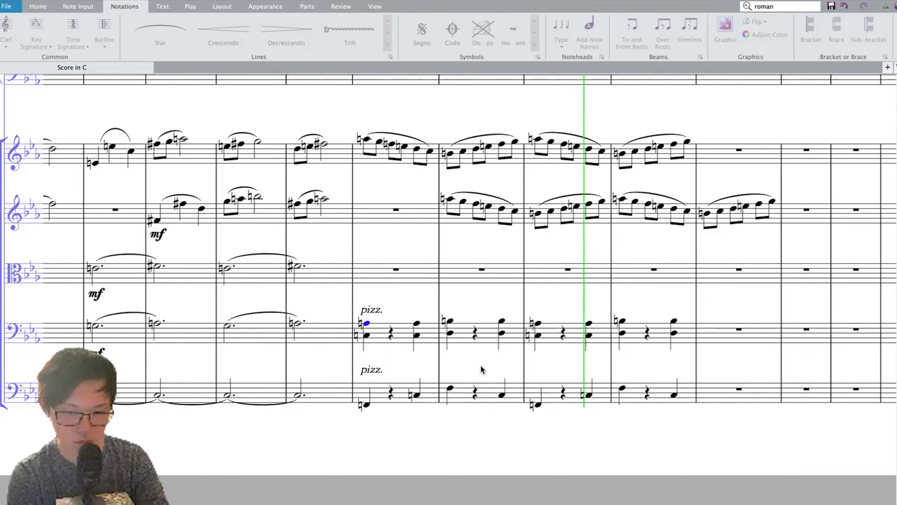
pyautogui.press('space')
pyautogui.click(439, 369)
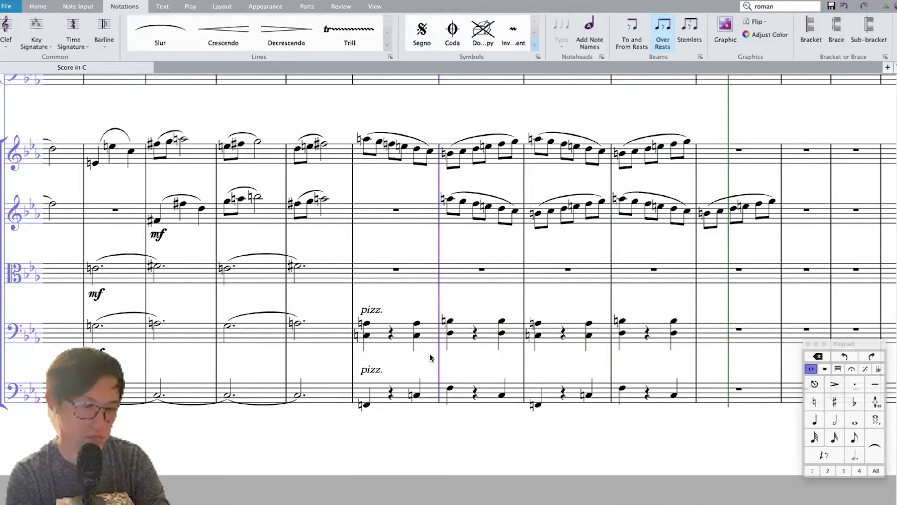
# Step: Copy the first violin's four bars preceding the eighth-note runs into the viola, starting at the first pizzicato bar
pyautogui.click(397, 269)
pyautogui.hscroll(-5, 402, 261)
pyautogui.moveTo(527, 159); pyautogui.dragTo(261, 166)
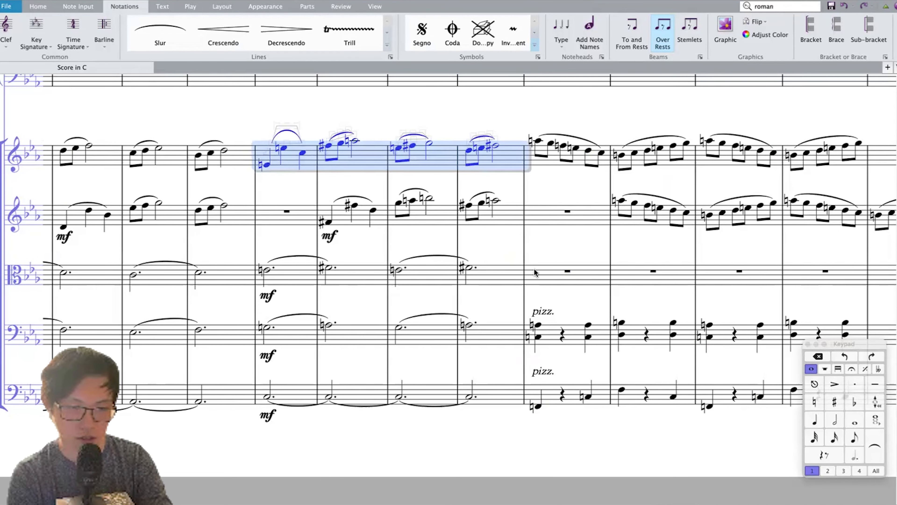
pyautogui.click(546, 276)
pyautogui.hotkey('ctrl', 'v')
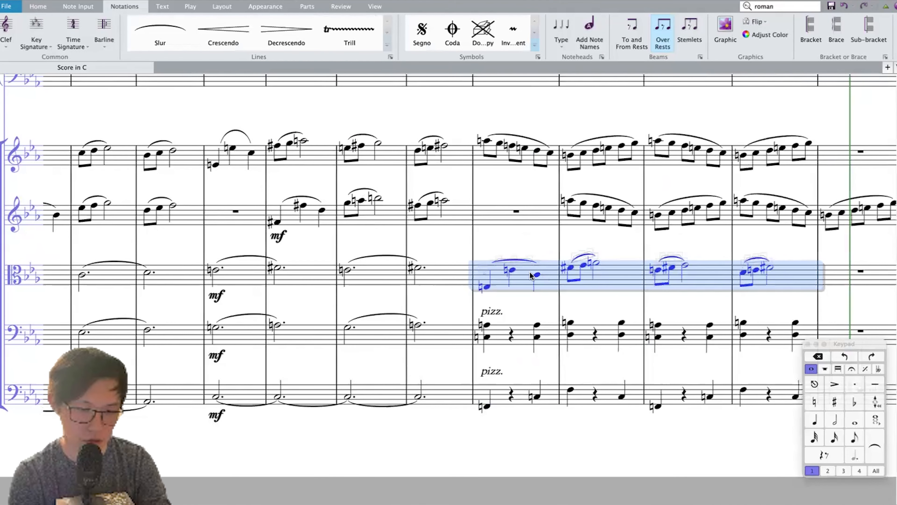
# Step: Raise the first note of the viola's pasted phrase by five steps
pyautogui.click(485, 287)
pyautogui.press('Up')
pyautogui.press('Up')
pyautogui.press('Up')
pyautogui.press('Up')
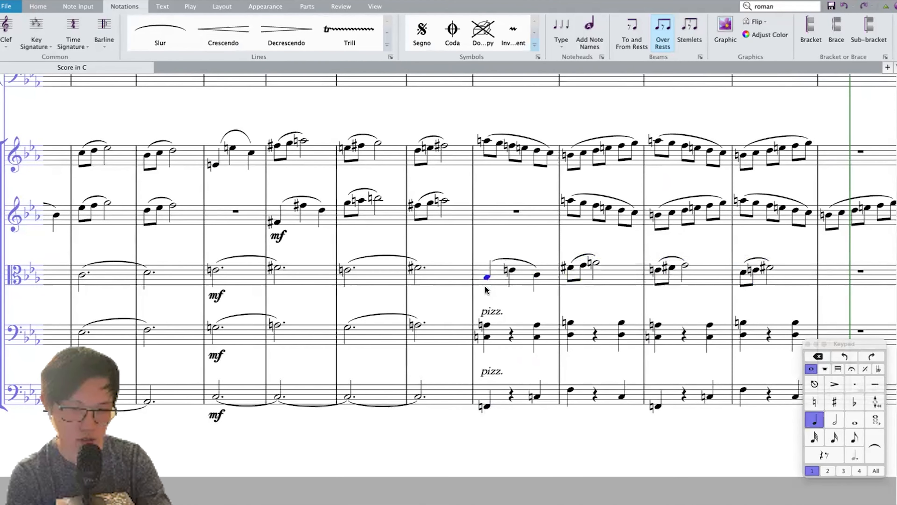
pyautogui.press('Up')
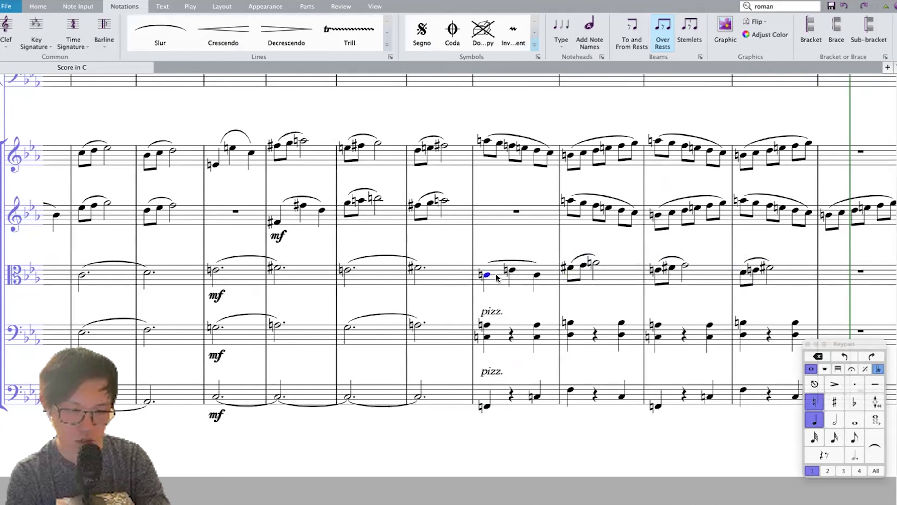
# Step: Copy the first violin's four-bar arco phrase from the start of the 3/4 section over the viola's bars from the first pizzicato bar
pyautogui.hscroll(-15, 496, 277)
pyautogui.hscroll(10, 514, 254)
pyautogui.click(401, 159)
pyautogui.hscroll(3, 401, 159)
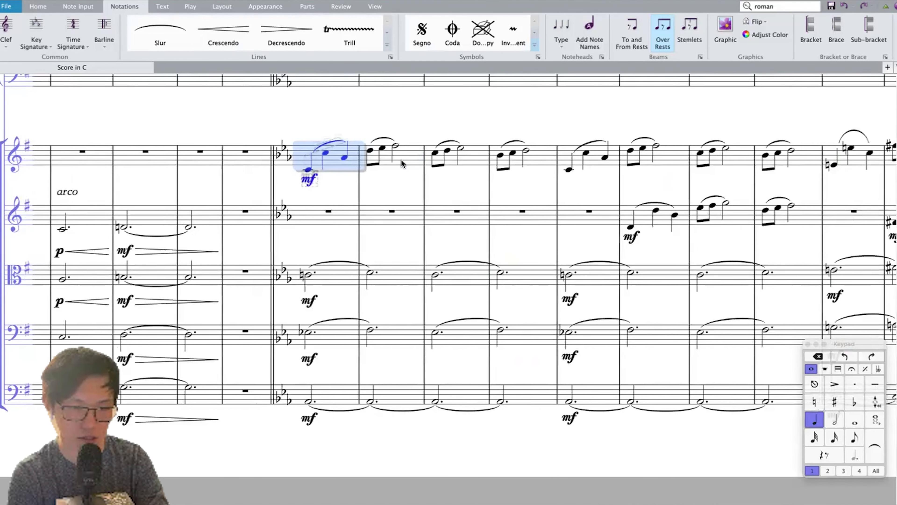
pyautogui.hscroll(-12, 401, 159)
pyautogui.click(362, 157)
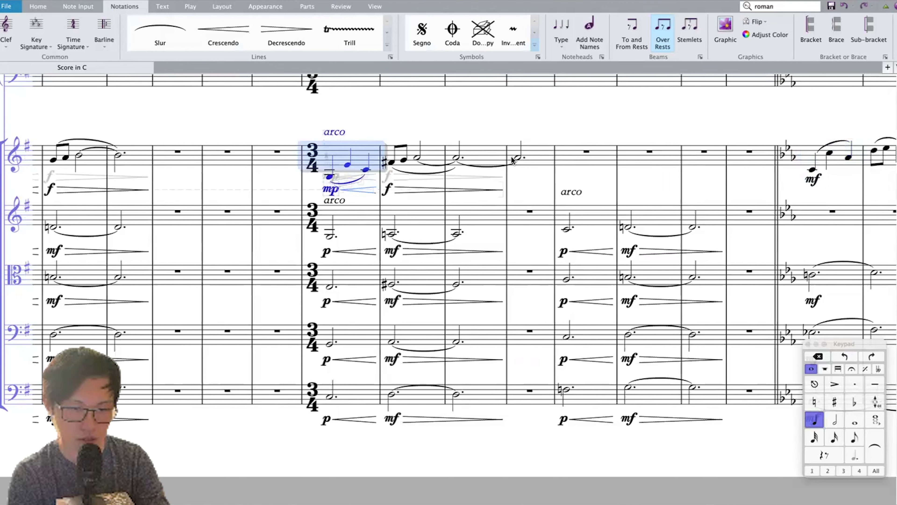
pyautogui.keyDown('shift'); pyautogui.click(490, 160); pyautogui.keyUp('shift')
pyautogui.hscroll(15, 209, 298)
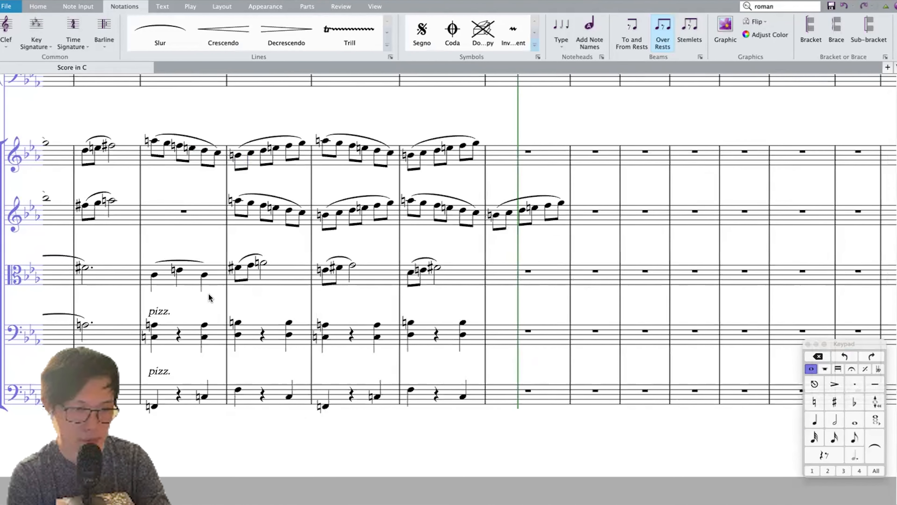
pyautogui.keyDown('alt'); pyautogui.click(195, 272); pyautogui.keyUp('alt')
# Step: Transpose the viola's pasted four-bar phrase up by a perfect 4th
pyautogui.hscroll(-3, 194, 271)
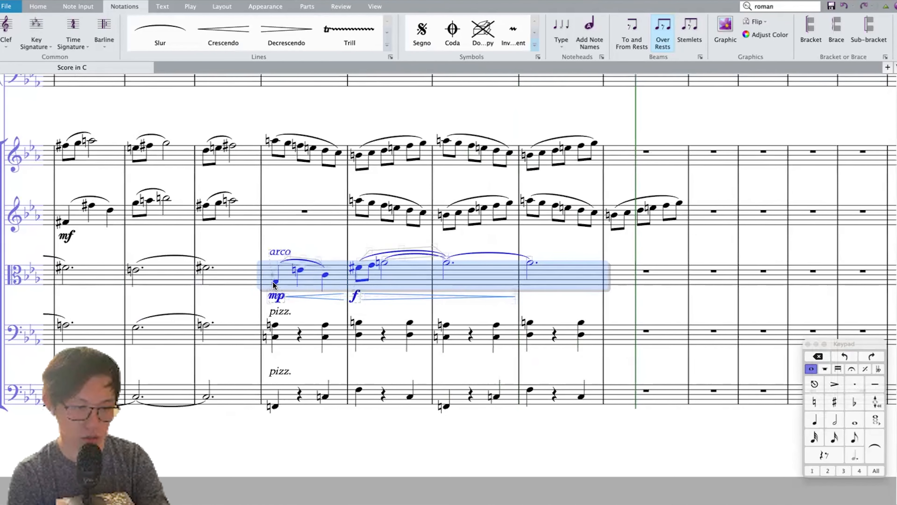
pyautogui.hotkey('shift', 't')
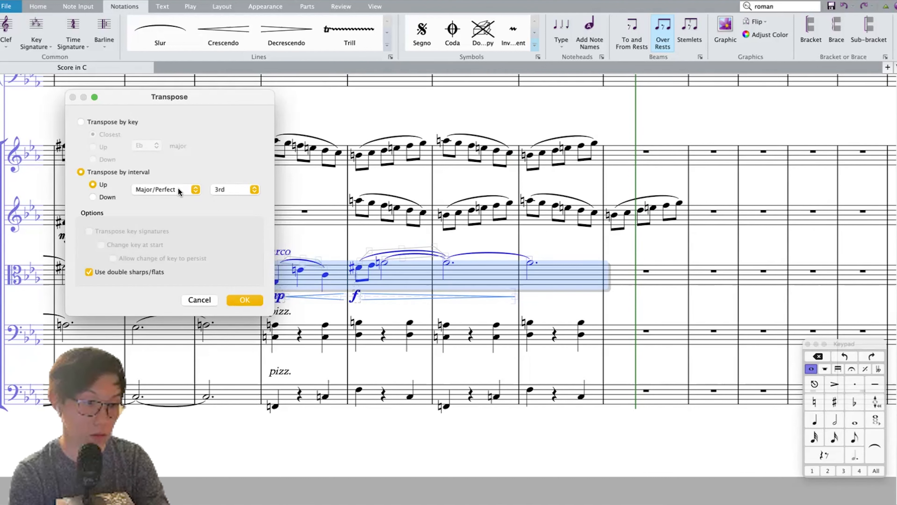
pyautogui.click(169, 189)
pyautogui.click(166, 194)
pyautogui.click(169, 189)
pyautogui.click(167, 180)
pyautogui.click(219, 191)
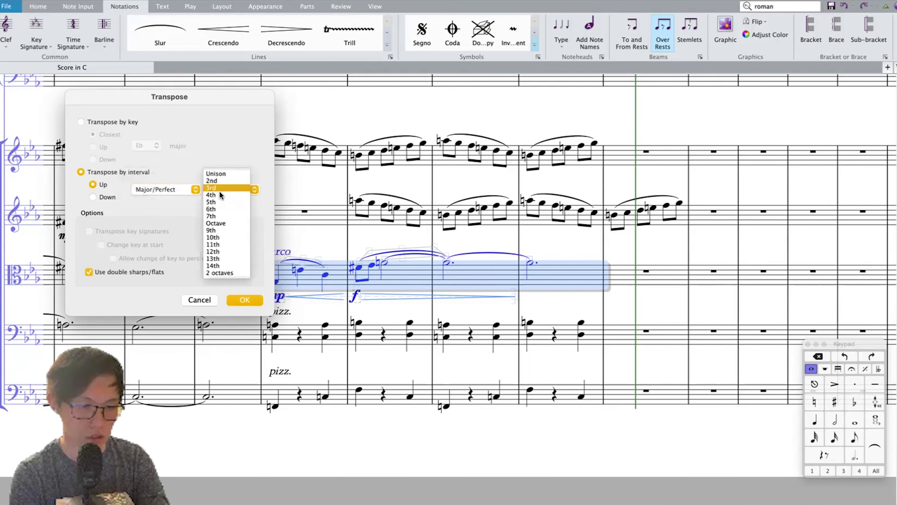
pyautogui.click(218, 195)
pyautogui.press('Return')
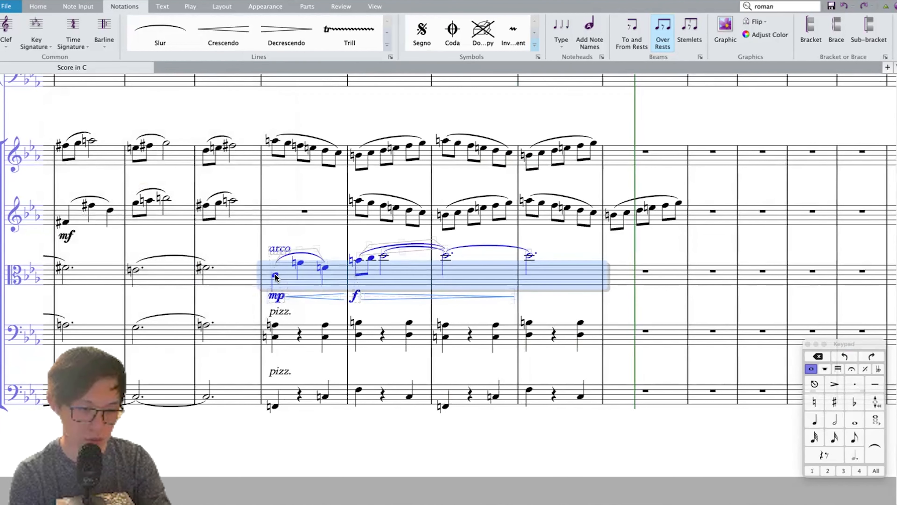
# Step: Play back the passage from the first note of the viola's arco phrase
pyautogui.click(275, 275)
pyautogui.press('p')
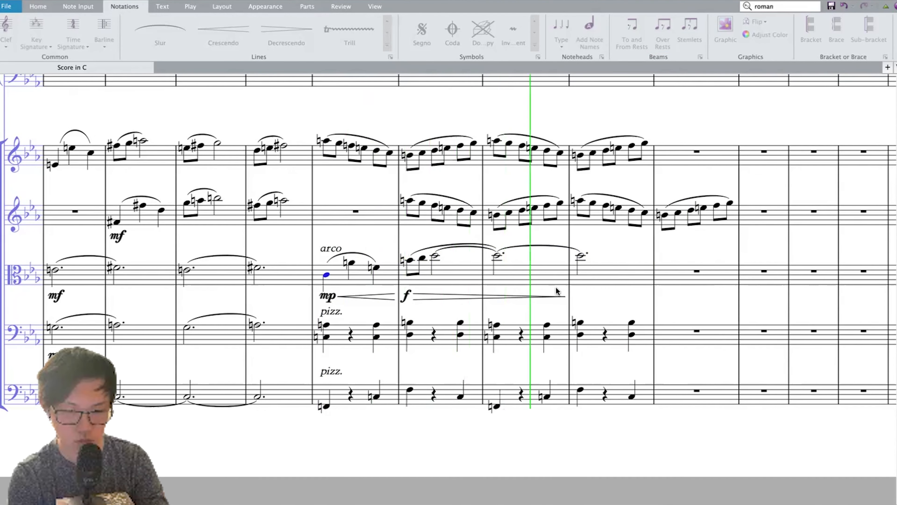
pyautogui.click(605, 277)
pyautogui.keyDown('shift'); pyautogui.click(361, 271); pyautogui.keyUp('shift')
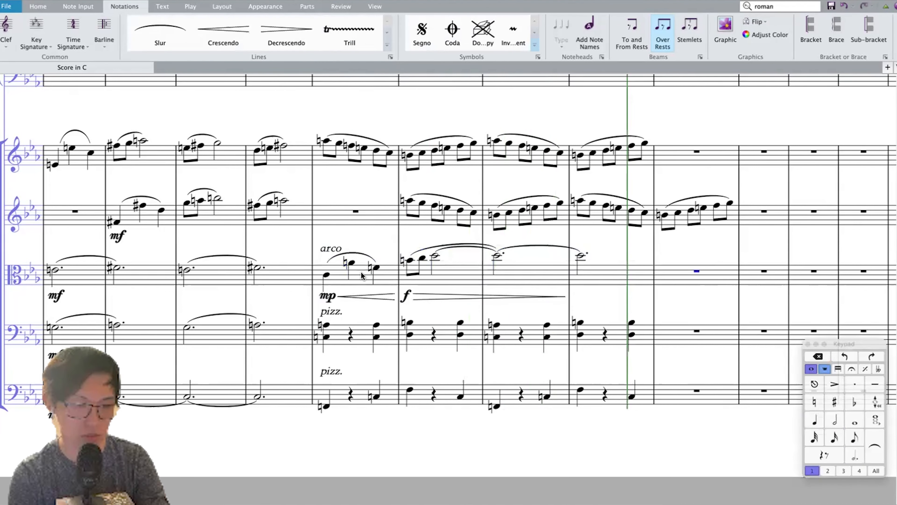
# Step: Lower the viola's four-bar arco phrase by one step using natural pitches and play it back
pyautogui.press('Down')
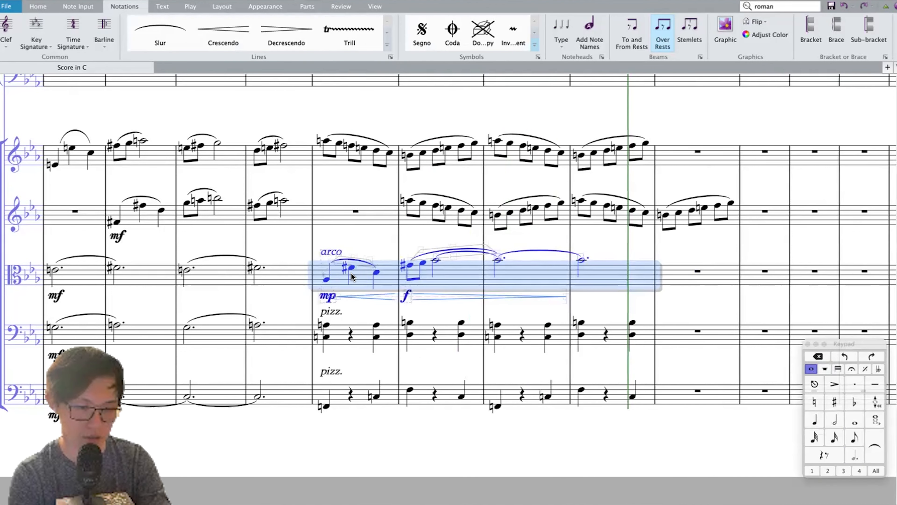
pyautogui.press('7')
pyautogui.click(327, 279)
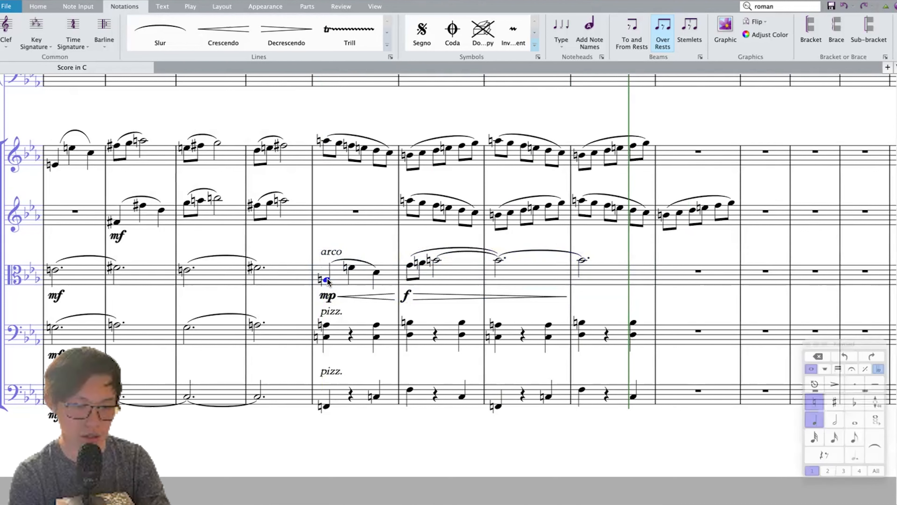
pyautogui.press('p')
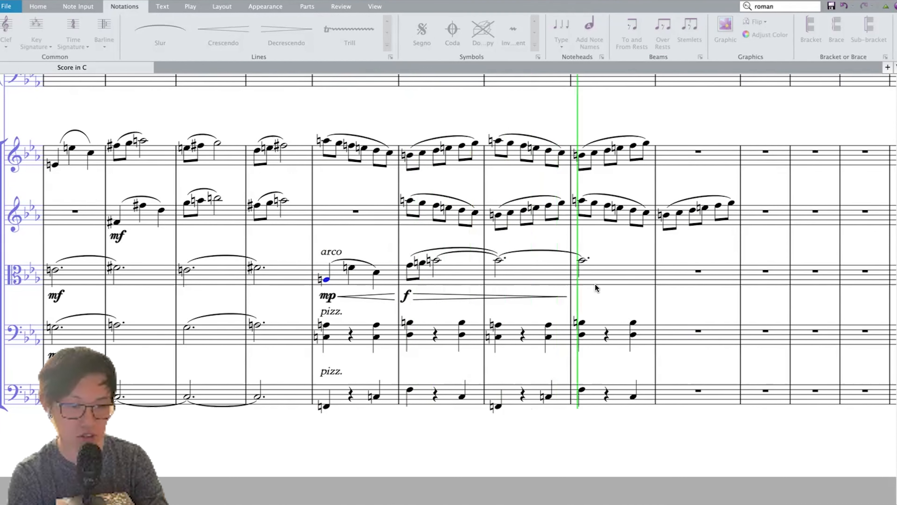
pyautogui.press('Escape')
# Step: Repeat the viola's four-bar arco phrase once directly after itself
pyautogui.click(601, 278)
pyautogui.keyDown('shift'); pyautogui.click(371, 274); pyautogui.keyUp('shift')
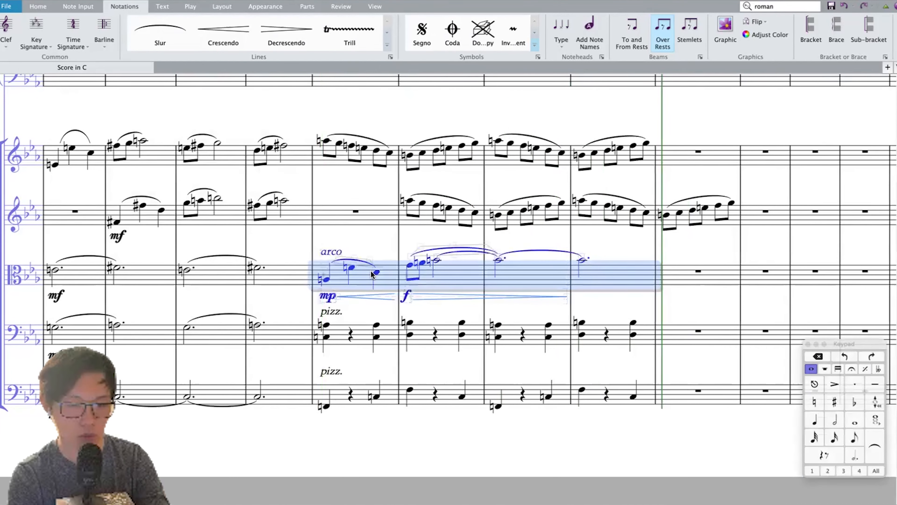
pyautogui.press('r')
# Step: Raise the first of the viola's two arco phrases by one step with natural pitches and play the passage back
pyautogui.click(360, 274)
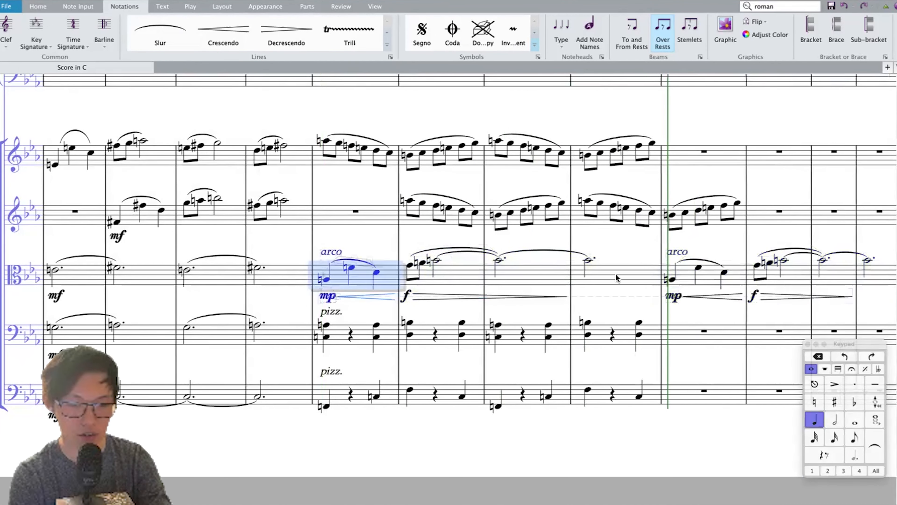
pyautogui.keyDown('shift'); pyautogui.click(617, 274); pyautogui.keyUp('shift')
pyautogui.press('Up')
pyautogui.press('Up')
pyautogui.press('KP_7')
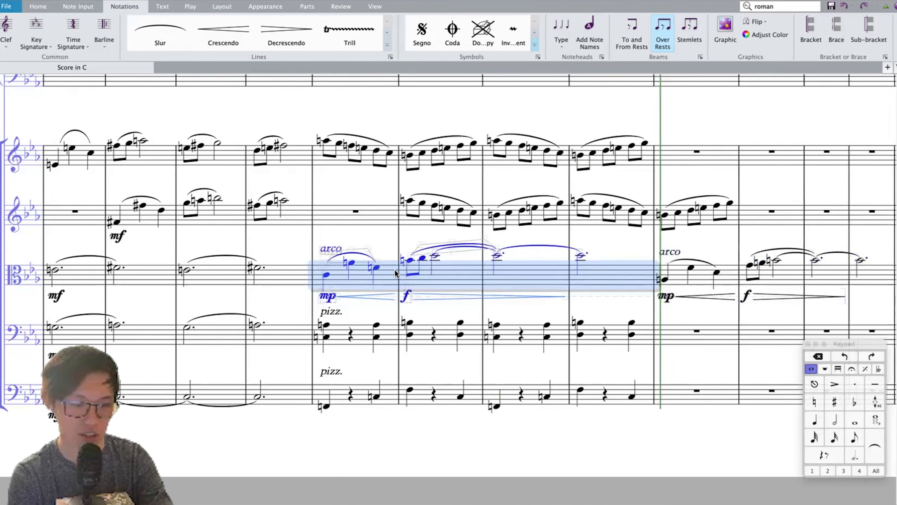
pyautogui.click(328, 274)
pyautogui.press('p')
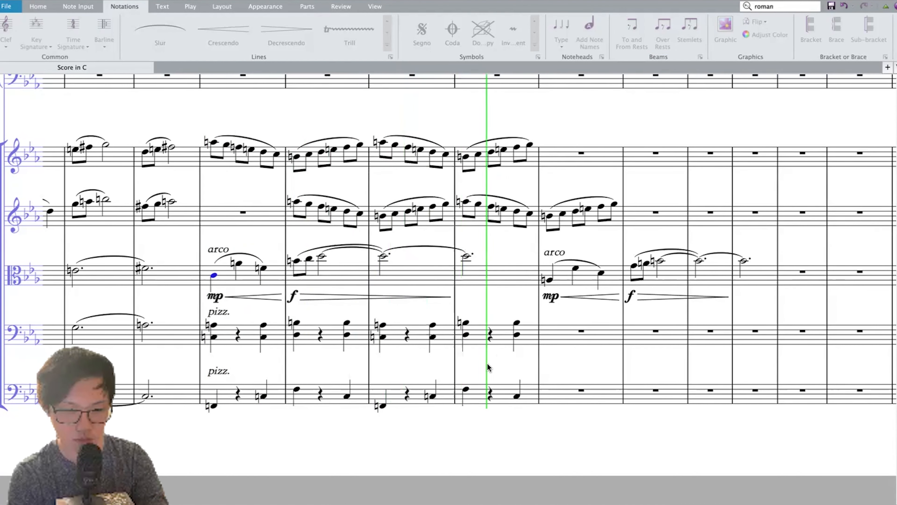
pyautogui.press('space')
# Step: Cut the viola's eight bars of arco melody starting at the first pizzicato bar
pyautogui.click(752, 278)
pyautogui.keyDown('shift'); pyautogui.click(250, 272); pyautogui.keyUp('shift')
pyautogui.press('super+x')
pyautogui.scroll(20, 250, 272)
pyautogui.scroll(-3, 225, 335)
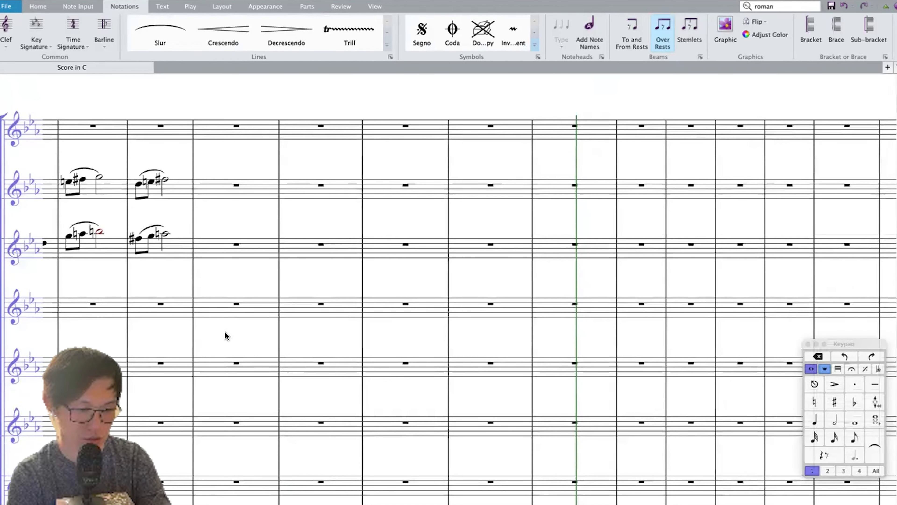
pyautogui.click(257, 332)
pyautogui.scroll(-3, 257, 333)
pyautogui.click(257, 240)
pyautogui.press('super+v')
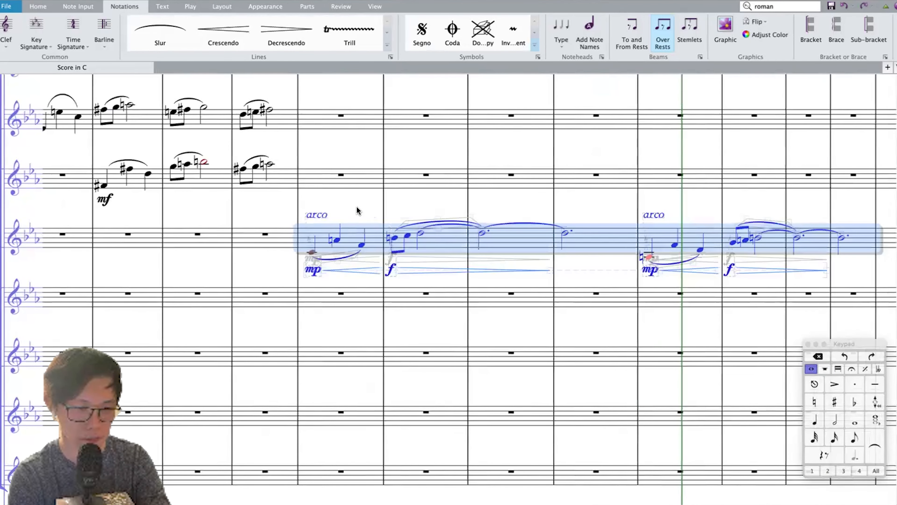
pyautogui.press('super+z')
# Step: Paste the cut arco melody into the third and fifth woodwind staves, starting at the same bar
pyautogui.scroll(-3, 357, 209)
pyautogui.scroll(8, 317, 238)
pyautogui.click(314, 271)
pyautogui.press('super+v')
pyautogui.scroll(-3, 314, 301)
pyautogui.click(310, 343)
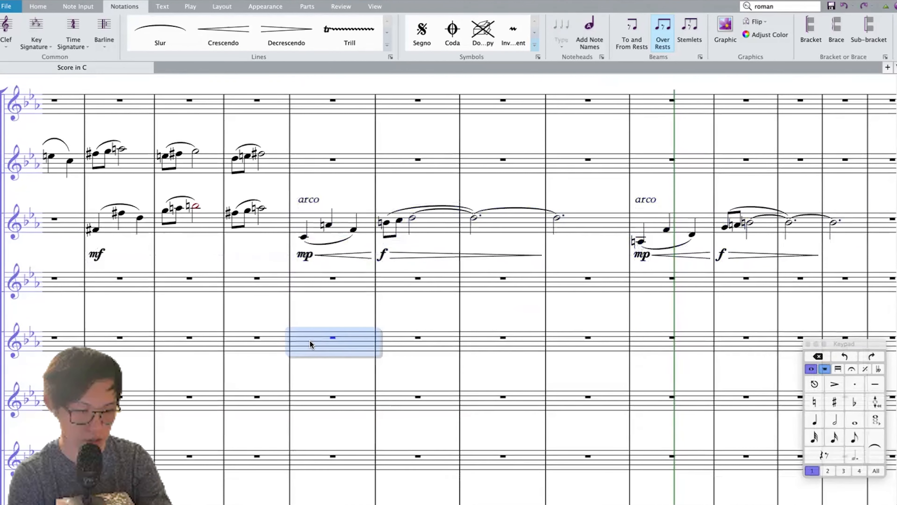
pyautogui.press('super+v')
pyautogui.click(303, 357)
# Step: Copy both violins' overlapping eighth-note runs from the first pizzicato bar into the top two woodwind staves
pyautogui.scroll(-5, 353, 318)
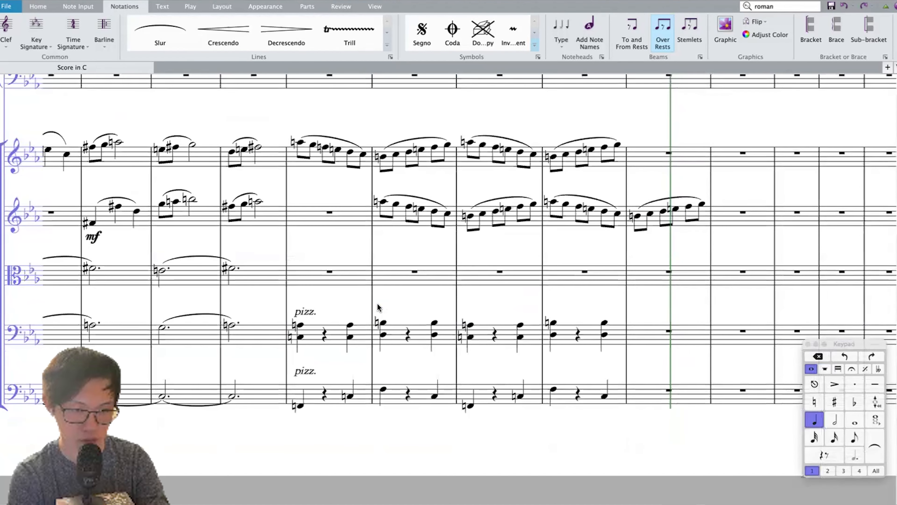
pyautogui.click(299, 142)
pyautogui.keyDown('shift'); pyautogui.click(701, 204); pyautogui.keyUp('shift')
pyautogui.press('super+c')
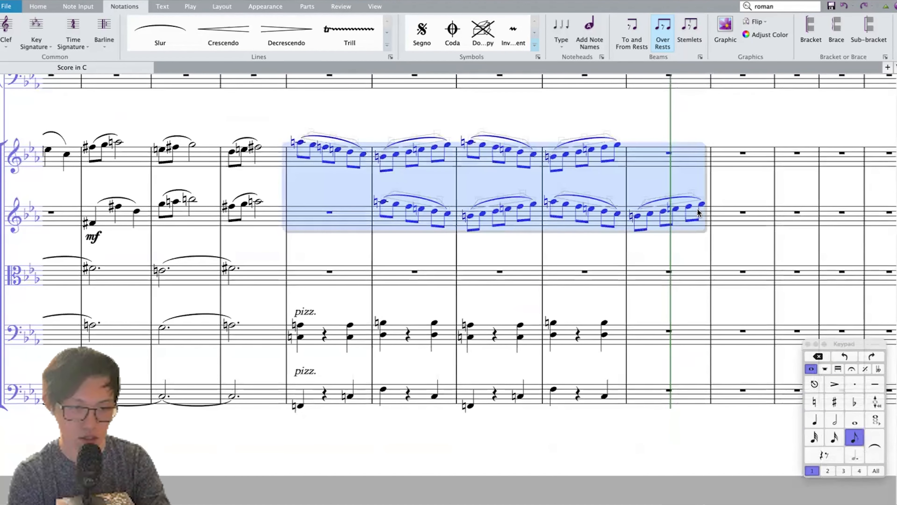
pyautogui.scroll(10, 365, 185)
pyautogui.click(324, 196)
pyautogui.press('super+v')
# Step: Mark the pasted eighth-note runs in the top two woodwind staves staccato
pyautogui.press('KP_Divide')
pyautogui.press('alt+shift+super+i')
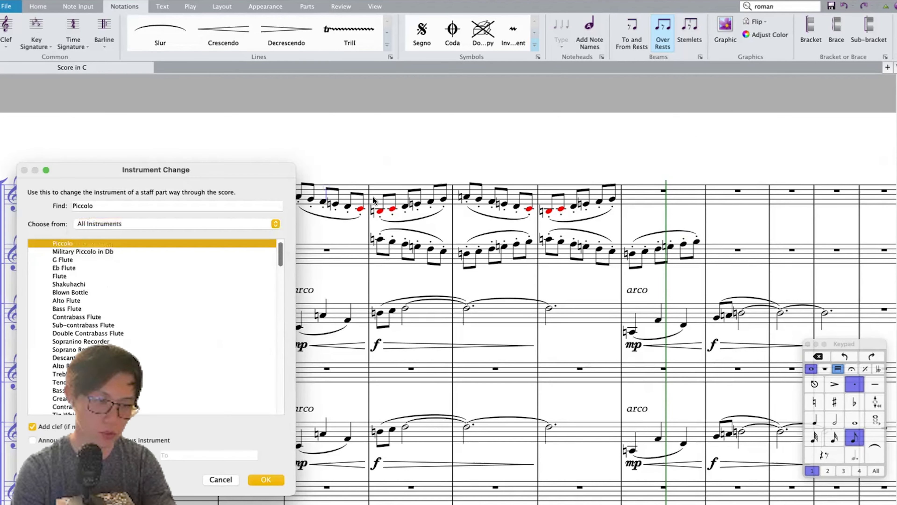
pyautogui.press('Escape')
# Step: Delete the slurs from the four bars of runs in the top woodwind staff
pyautogui.click(310, 190)
pyautogui.click(318, 217)
pyautogui.press('Delete')
pyautogui.click(417, 217)
pyautogui.press('Delete')
pyautogui.click(585, 218)
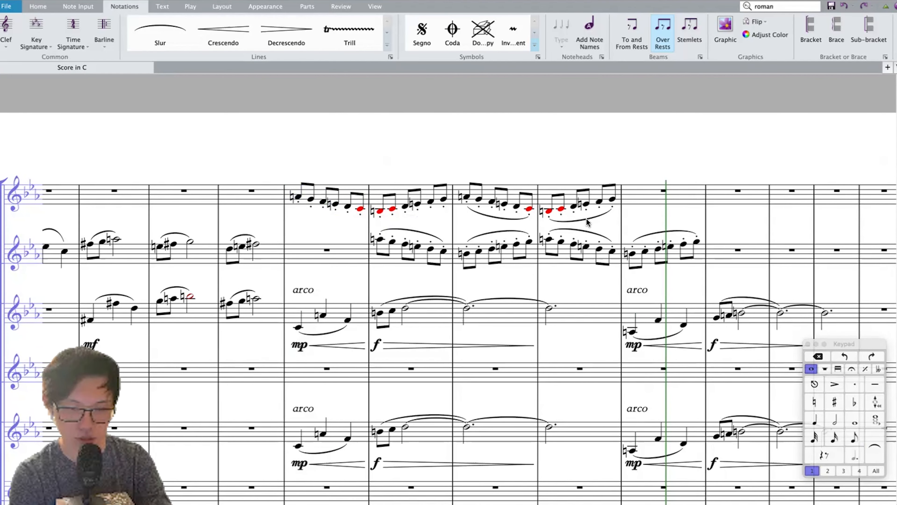
pyautogui.keyDown('super'); pyautogui.click(502, 218); pyautogui.keyUp('super')
pyautogui.press('Delete')
# Step: Delete the slurs from the four bars of runs in the second woodwind staff
pyautogui.click(434, 238)
pyautogui.press('Delete')
pyautogui.click(489, 230)
pyautogui.press('Delete')
pyautogui.click(580, 230)
pyautogui.press('Delete')
pyautogui.click(657, 232)
pyautogui.press('Delete')
# Step: Raise the staccato runs in the top two woodwind staves by an octave
pyautogui.click(595, 192)
pyautogui.press('shift+super+Left')
pyautogui.press('shift+super+Left')
pyautogui.press('shift+super+Left')
pyautogui.press('super+Up')
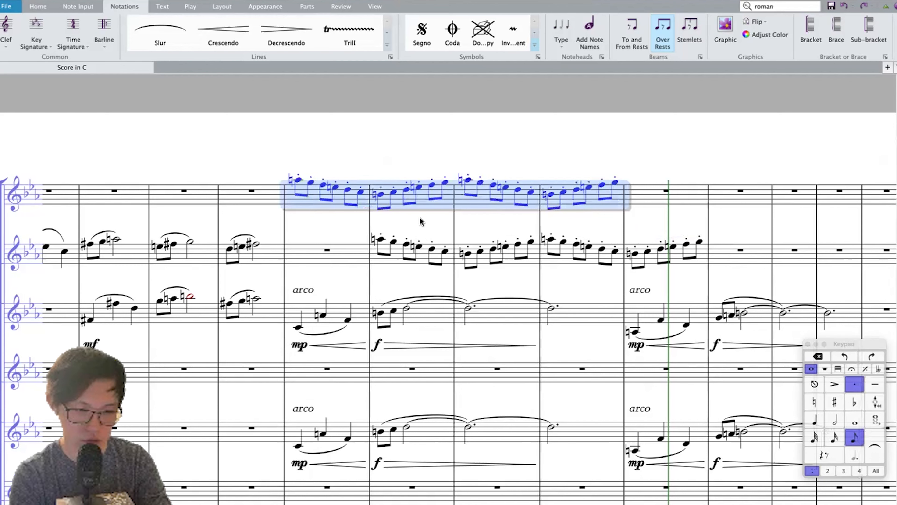
pyautogui.click(379, 237)
pyautogui.keyDown('shift'); pyautogui.click(700, 241); pyautogui.keyUp('shift')
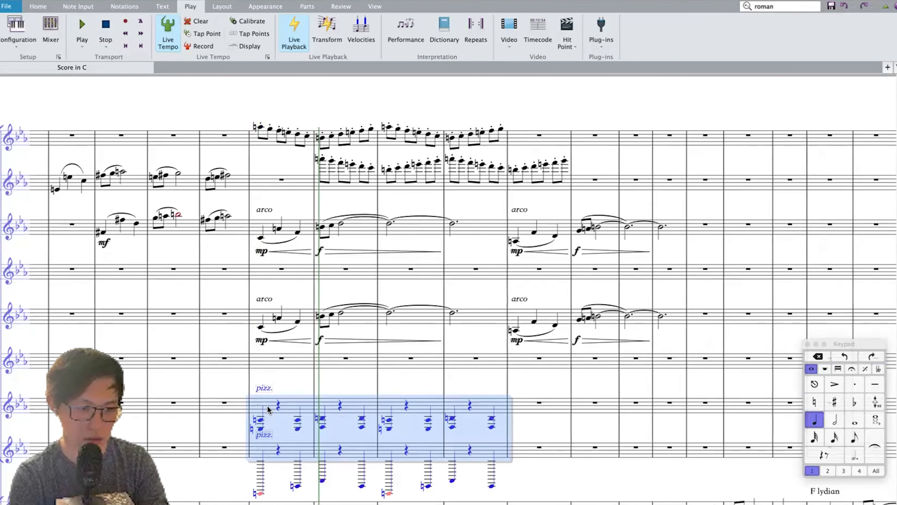
# Step: Change the instrument to Bassoon on the two lowest woodwind staves at the first bar marked pizz
pyautogui.scroll(-3, 268, 407)
pyautogui.click(269, 325)
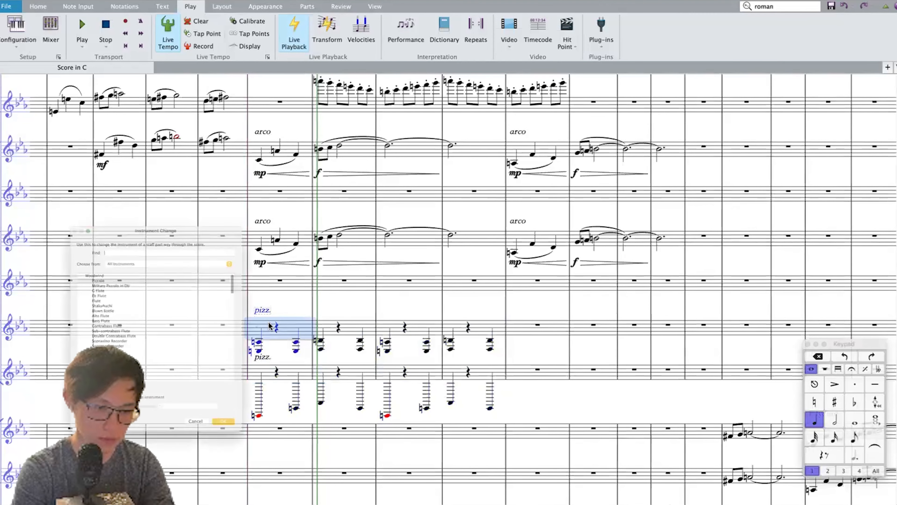
pyautogui.write('Bassoon')
pyautogui.press('Return')
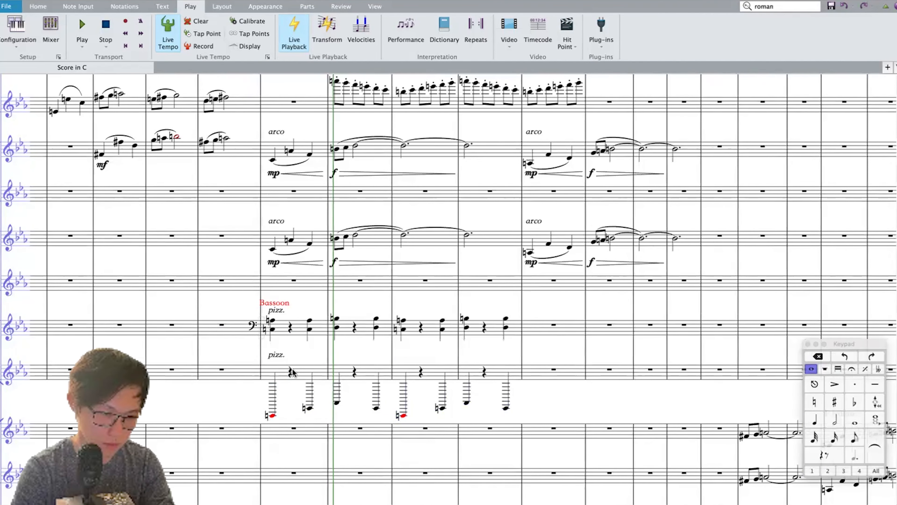
pyautogui.click(303, 369)
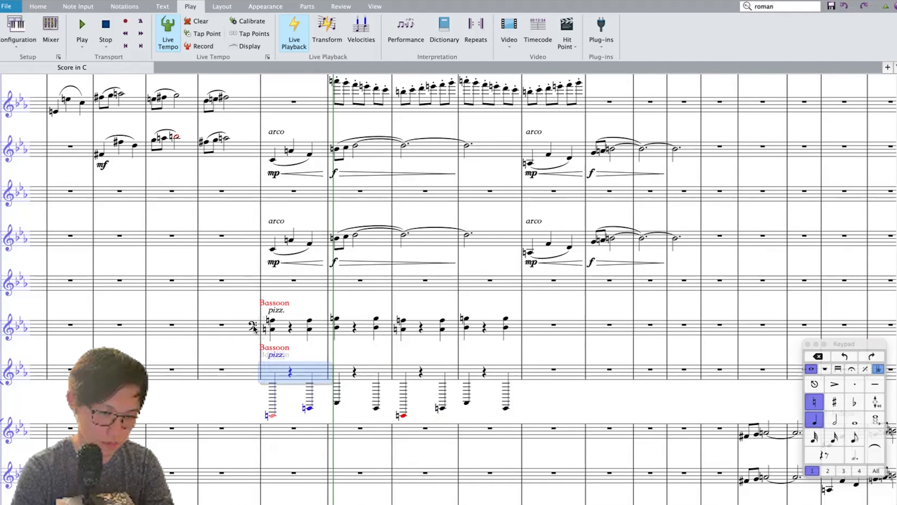
# Step: Mark the four bars in both bassoon staves staccato and repeat them once
pyautogui.keyDown('shift'); pyautogui.click(504, 328); pyautogui.keyUp('shift')
pyautogui.press('KP_Decimal')
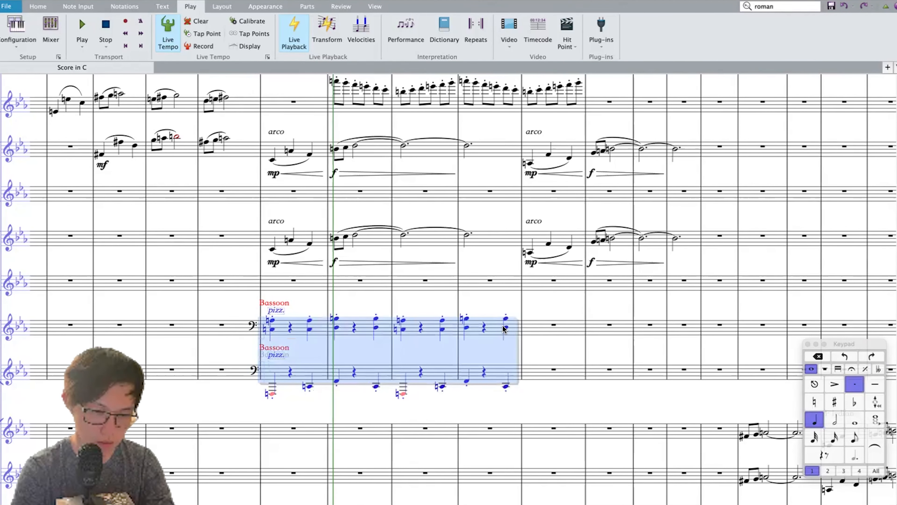
pyautogui.press('r')
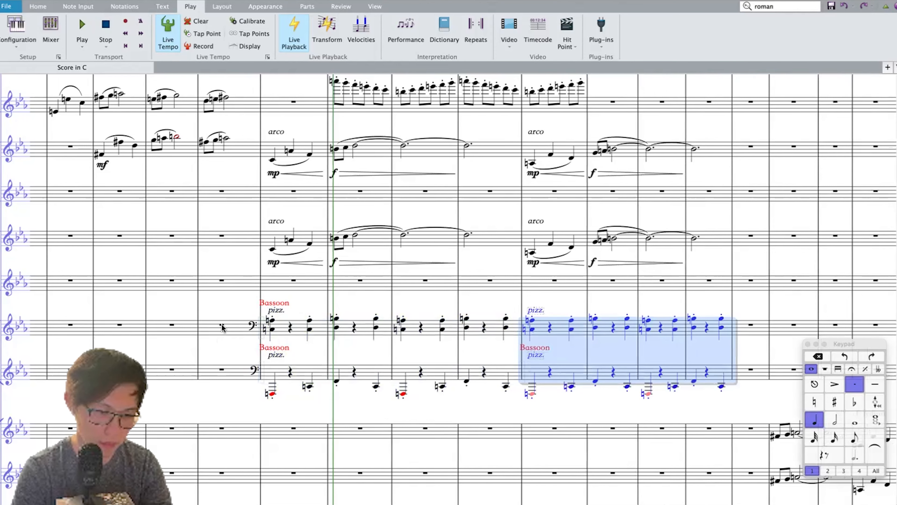
# Step: Play back the woodwind passage from the first violin's first empty bar
pyautogui.scroll(-10, 222, 323)
pyautogui.click(285, 246)
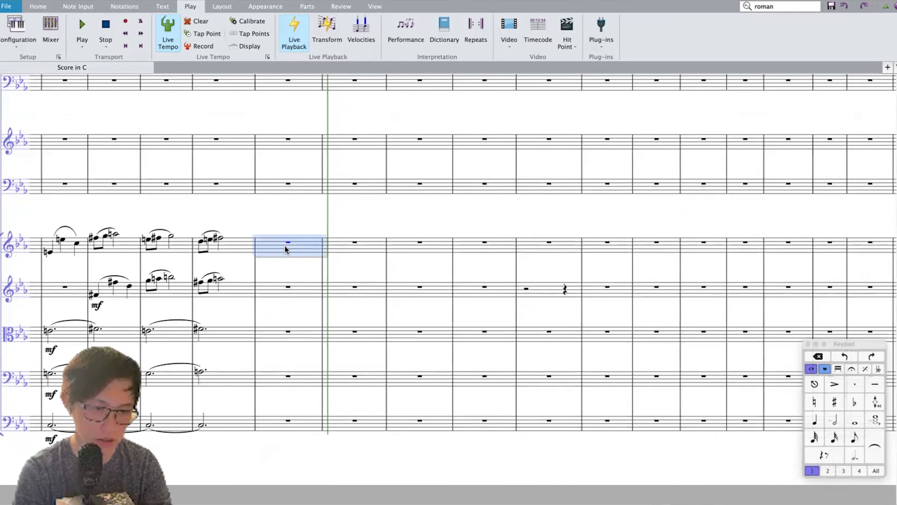
pyautogui.click(288, 242)
pyautogui.press('p')
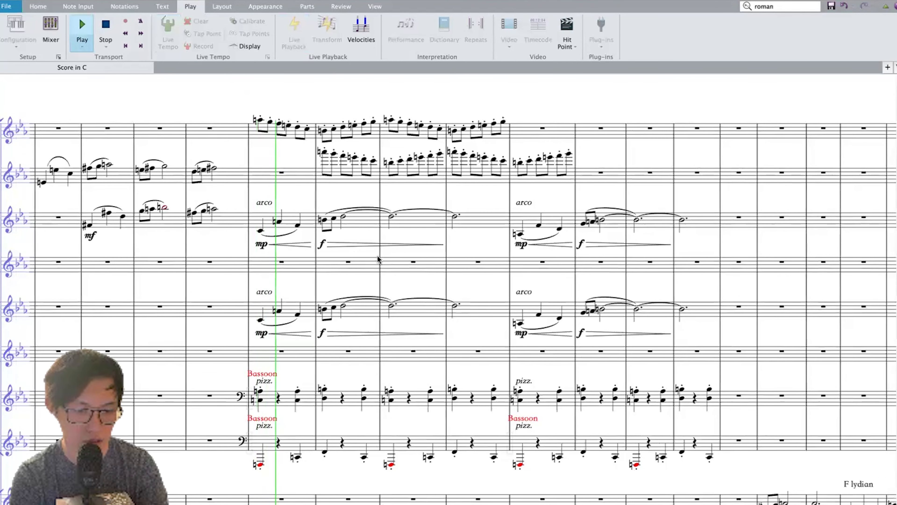
pyautogui.press('space')
# Step: Raise the lower bassoon staff's eight bars by an octave
pyautogui.click(285, 443)
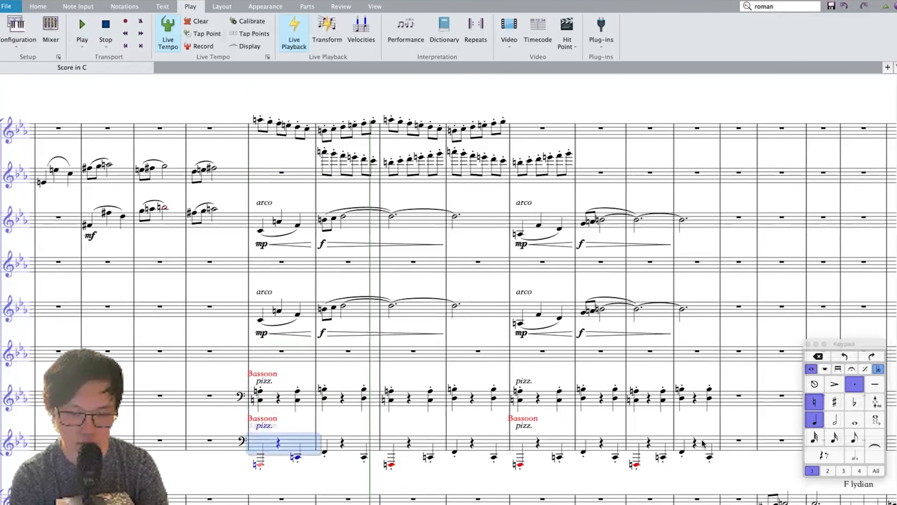
pyautogui.keyDown('shift'); pyautogui.click(701, 439); pyautogui.keyUp('shift')
pyautogui.press('super+Up')
# Step: Raise the bottom notes of the upper bassoon staff's eight bars of chords by an octave and play them back
pyautogui.click(282, 398)
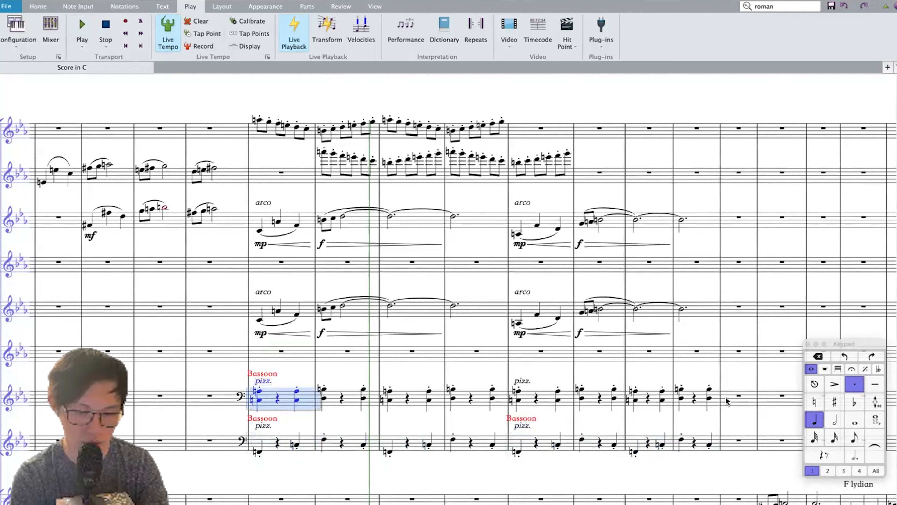
pyautogui.keyDown('shift'); pyautogui.click(701, 399); pyautogui.keyUp('shift')
pyautogui.press('super+alt+b')
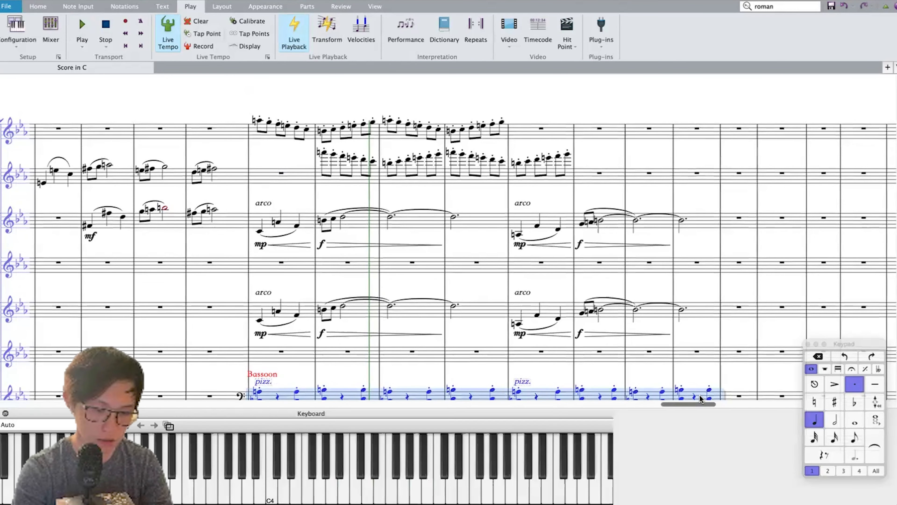
pyautogui.press('super+alt+b')
pyautogui.press('super+alt+shift+b')
pyautogui.press('super+Up')
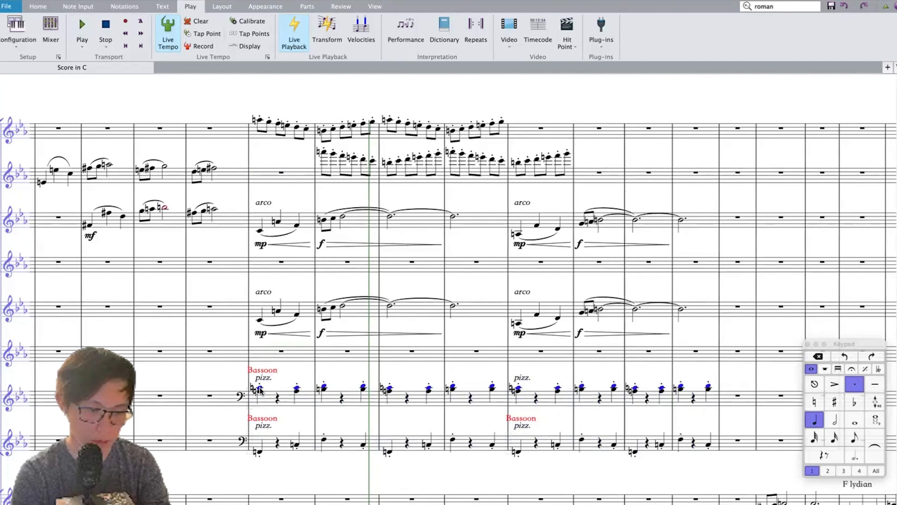
pyautogui.press('p')
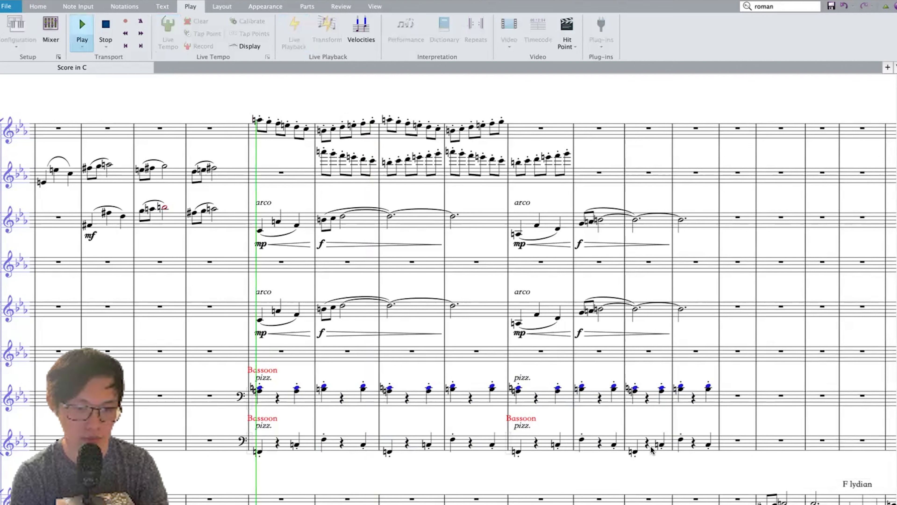
pyautogui.press('space')
# Step: Shorten the notes in both bassoon staves' eight bars to eighth notes and play the passage back
pyautogui.keyDown('shift'); pyautogui.click(700, 443); pyautogui.keyUp('shift')
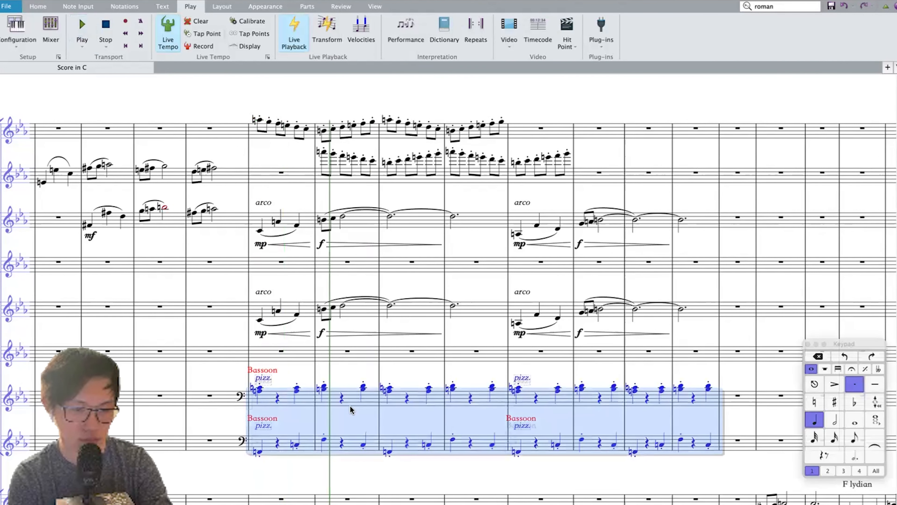
pyautogui.press('4')
pyautogui.press('p')
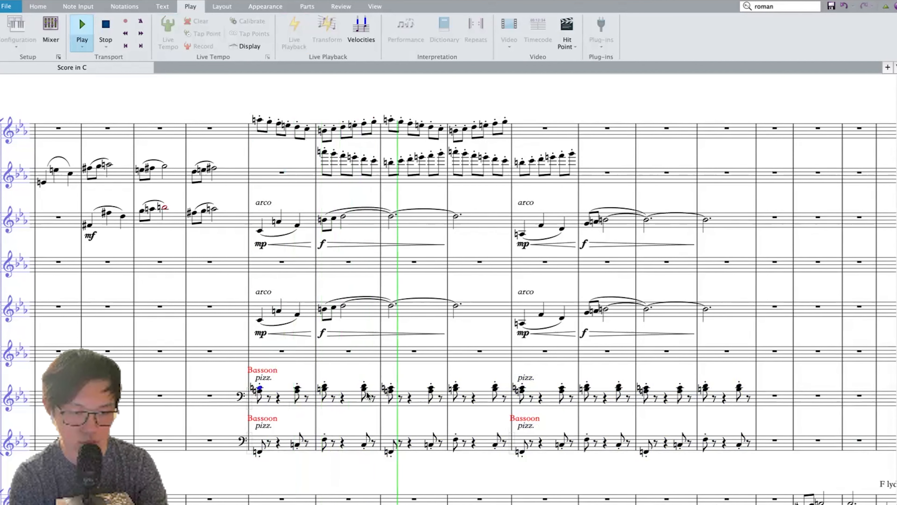
pyautogui.scroll(-2, 367, 395)
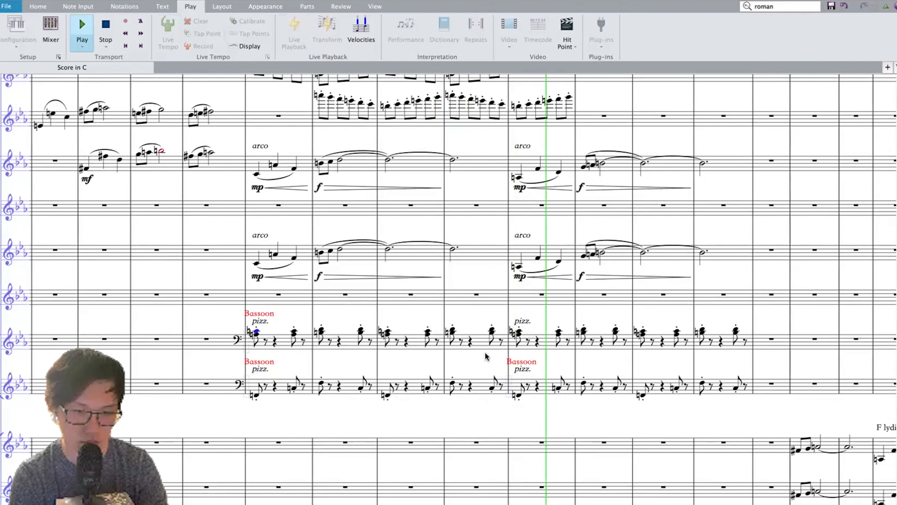
pyautogui.press('space')
# Step: Replace the upper bassoon's first bar with an eighth rest followed by eighth notes A-natural, C, A, C, A
pyautogui.press('Delete')
pyautogui.press('Delete')
pyautogui.click(264, 339)
pyautogui.press('a')
pyautogui.press('c')
pyautogui.press('a')
pyautogui.press('c')
pyautogui.press('a')
pyautogui.hotkey('shift', 'Left')
pyautogui.press('7')
pyautogui.hotkey('shift', 'Left')
pyautogui.press('7')
# Step: Repeat the upper bassoon's figure one step higher in the second bar and delete the pizz. markings from both bars
pyautogui.hotkey('shift', 'Left')
pyautogui.hotkey('shift', 'Left')
pyautogui.hotkey('shift', 'Left')
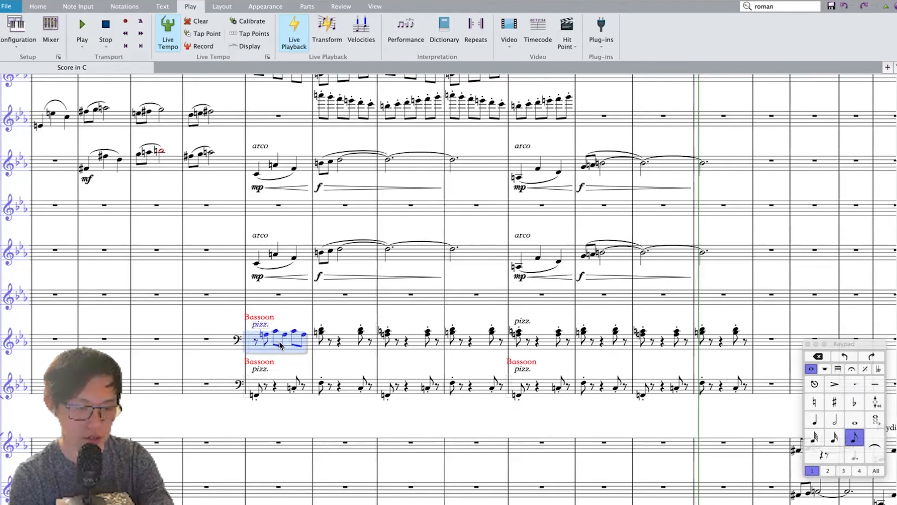
pyautogui.press('r')
pyautogui.click(321, 324)
pyautogui.press('Delete')
pyautogui.click(264, 324)
pyautogui.press('Delete')
# Step: Repeat the upper bassoon's two-bar figure three times with staccato and play it back from the first bar
pyautogui.click(256, 343)
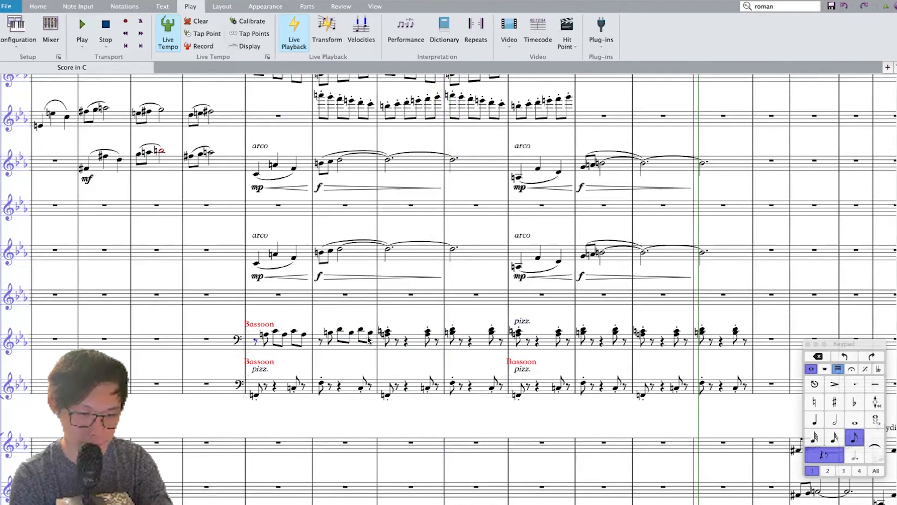
pyautogui.keyDown('shift'); pyautogui.click(369, 340); pyautogui.keyUp('shift')
pyautogui.press('r')
pyautogui.press('r')
pyautogui.press('r')
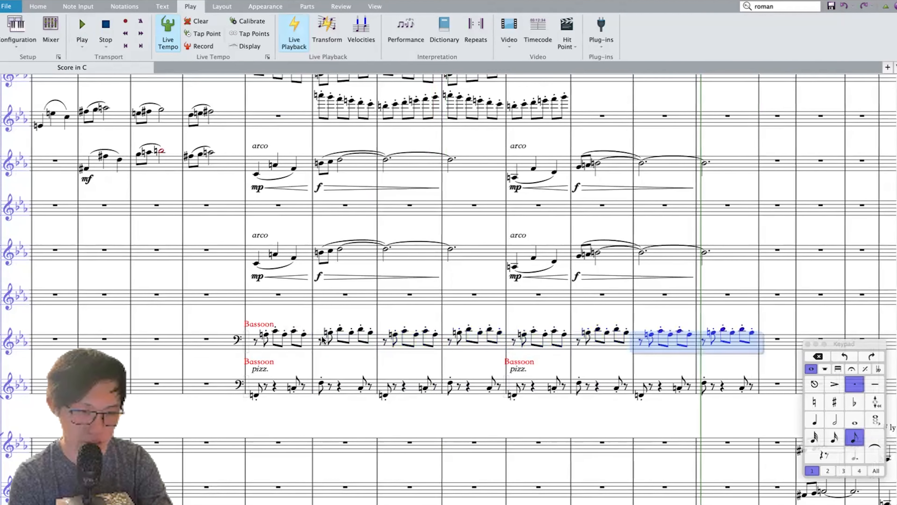
pyautogui.click(254, 340)
pyautogui.press('p')
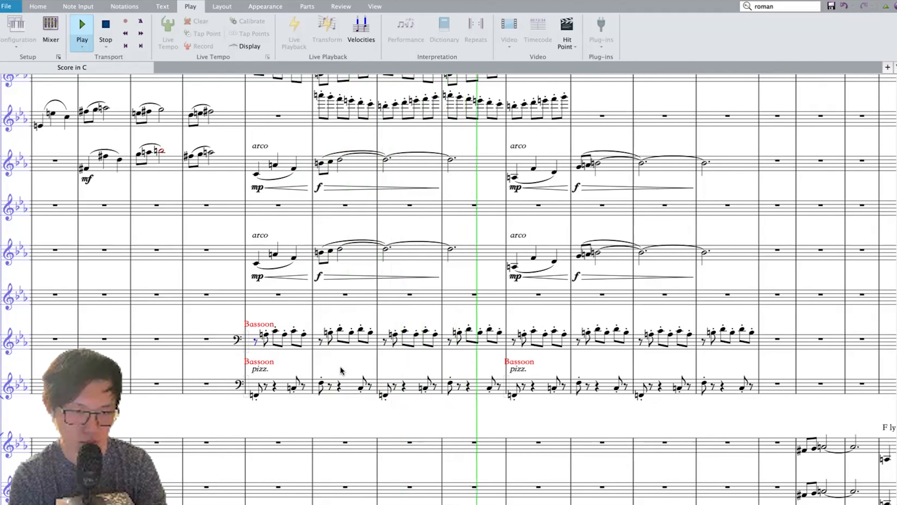
# Step: Stop playback and examine the string parts in the opening bars of the 3/4 section
pyautogui.scroll(1, 340, 366)
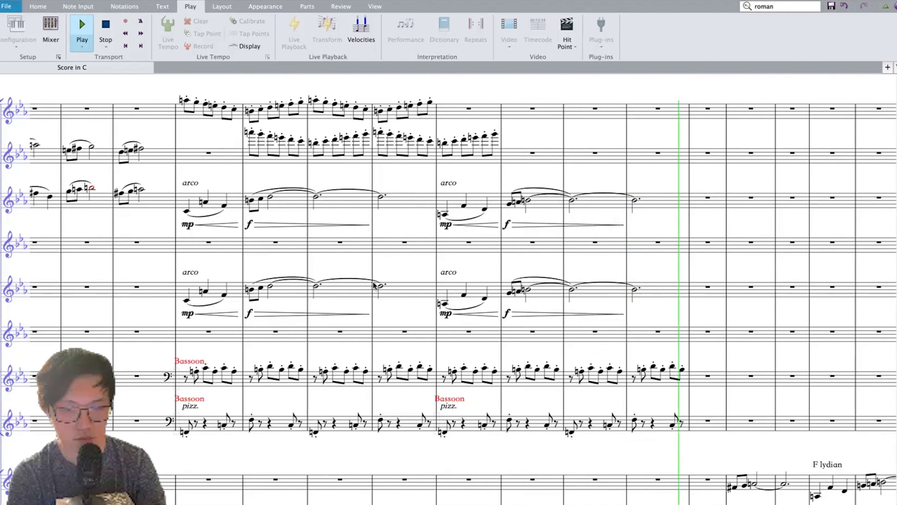
pyautogui.press('space')
pyautogui.scroll(-5, 373, 282)
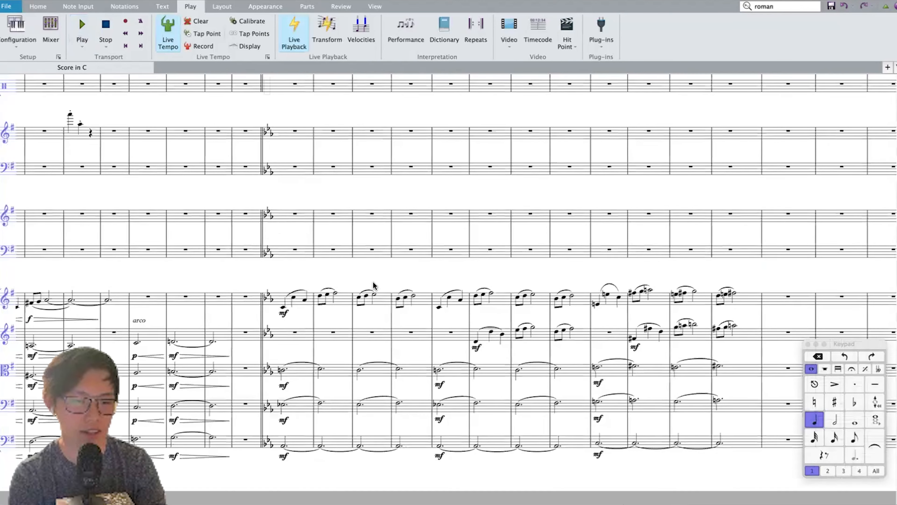
pyautogui.hscroll(2, 373, 281)
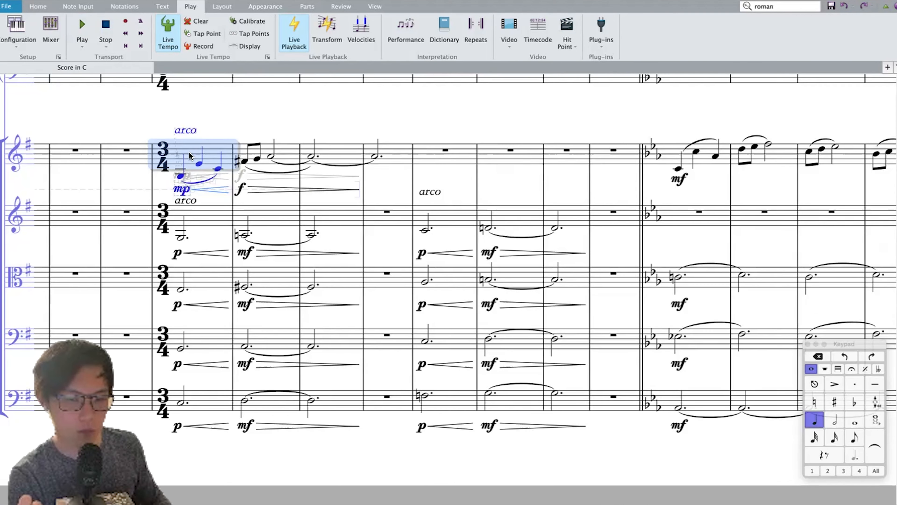
pyautogui.keyDown('shift'); pyautogui.click(343, 403); pyautogui.keyUp('shift')
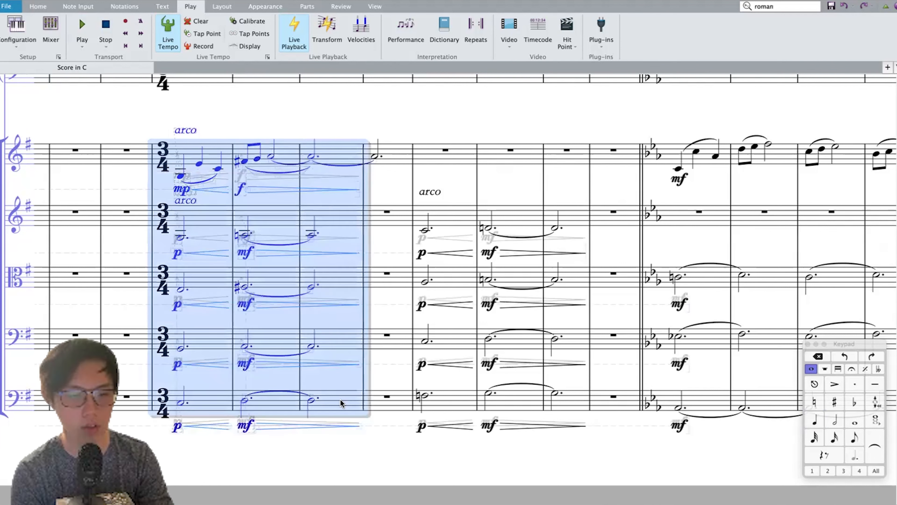
pyautogui.press('Escape')
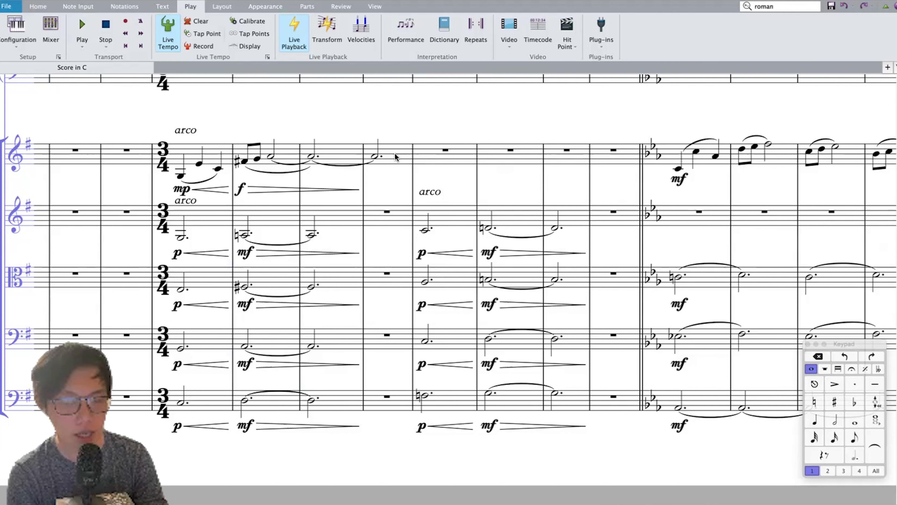
pyautogui.click(387, 155)
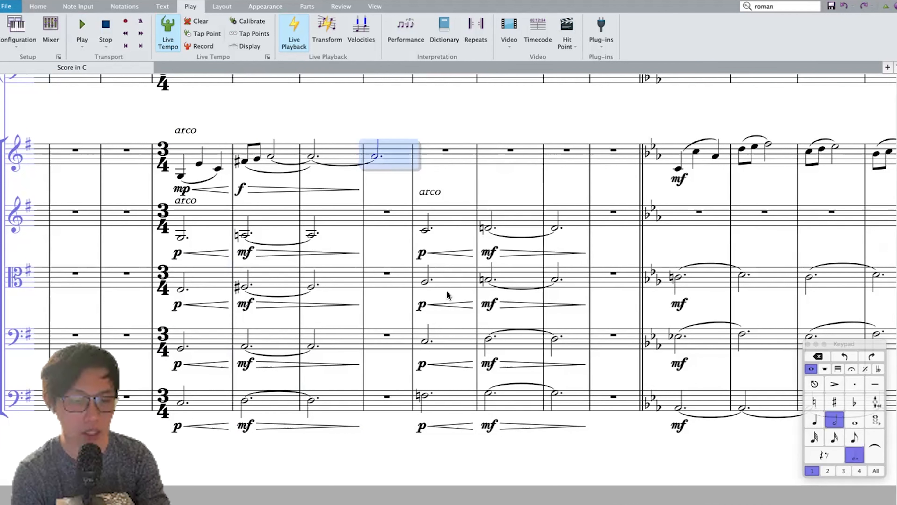
pyautogui.click(448, 281)
pyautogui.click(389, 156)
pyautogui.scroll(10, 389, 156)
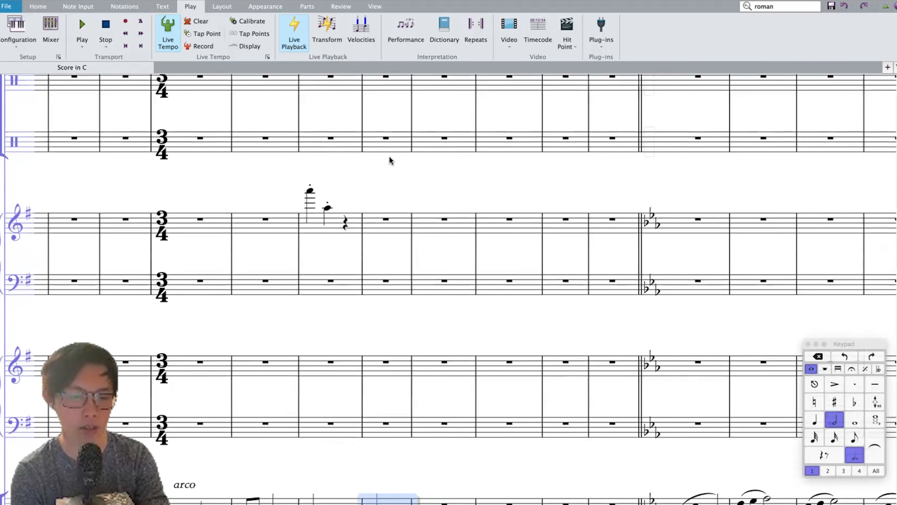
# Step: Examine the English Horn's arco phrase against the sustained string chords leading into the three-flat key change
pyautogui.click(455, 320)
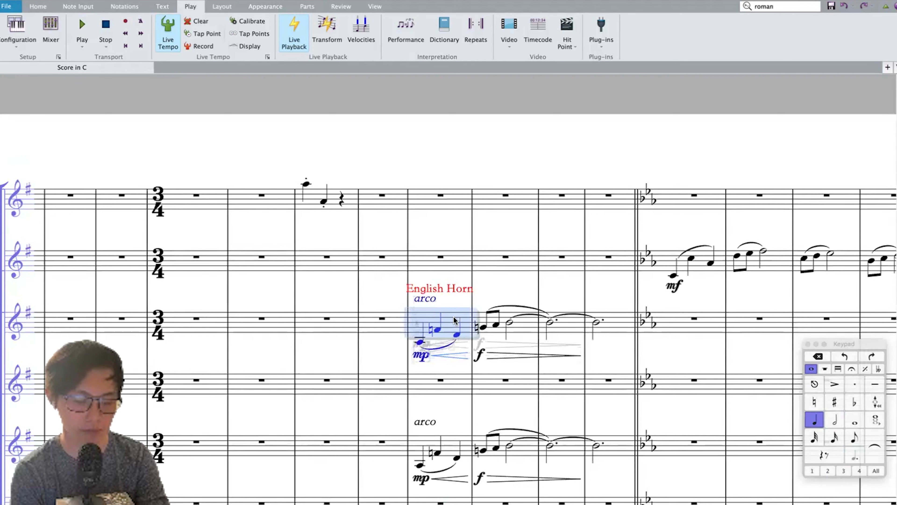
pyautogui.scroll(-10, 453, 318)
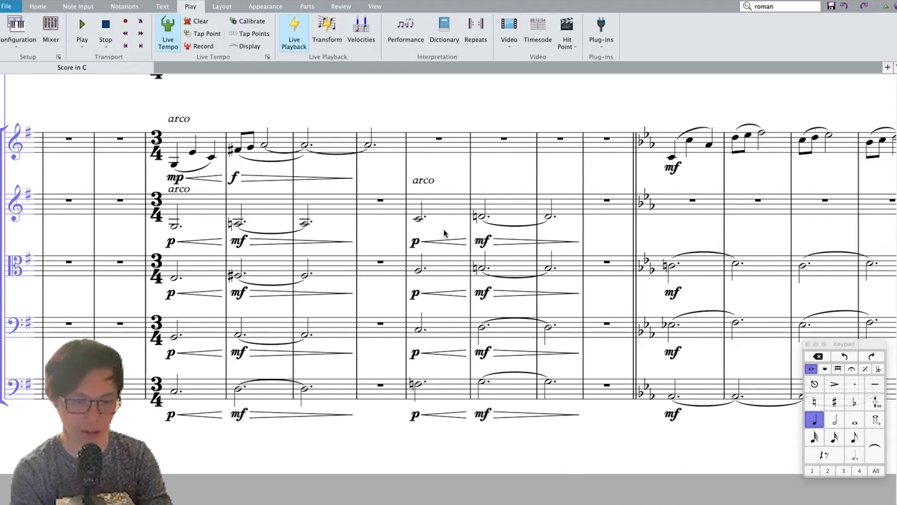
pyautogui.click(442, 171)
pyautogui.hscroll(3, 516, 218)
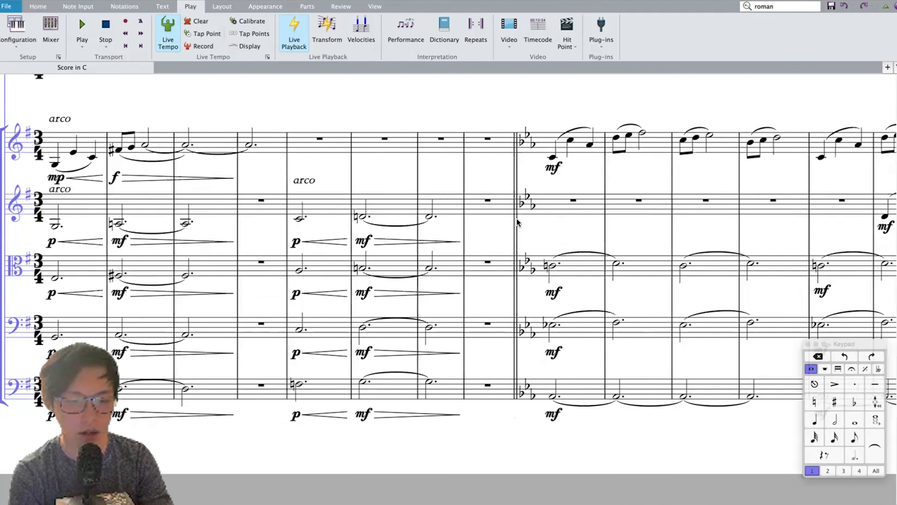
pyautogui.hscroll(3, 516, 218)
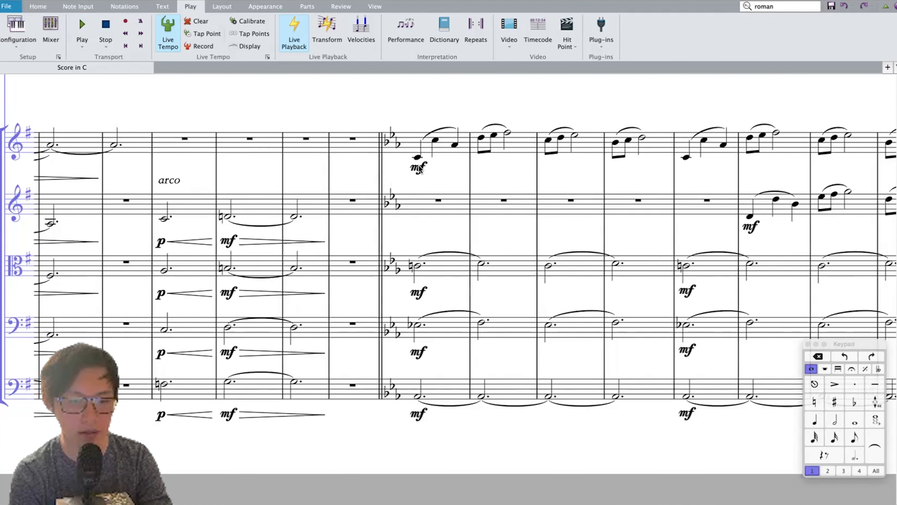
pyautogui.scroll(20, 419, 166)
pyautogui.click(338, 322)
pyautogui.scroll(-10, 339, 325)
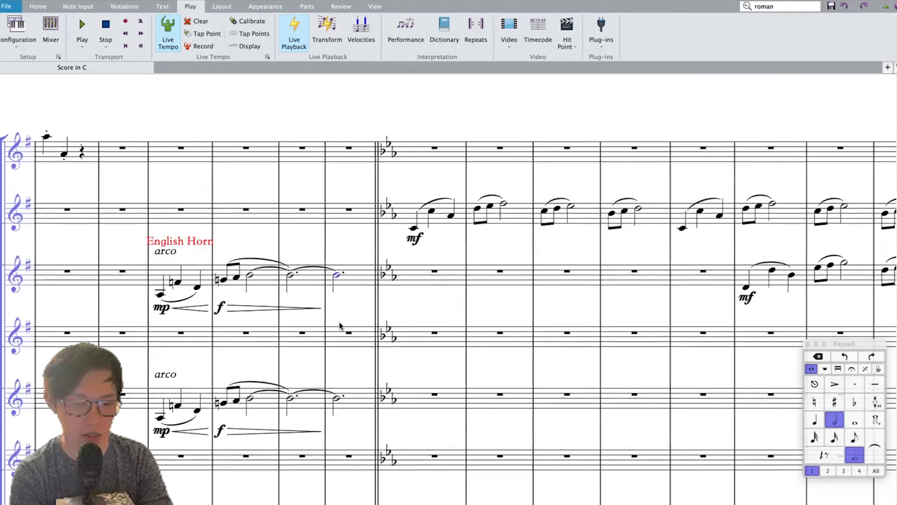
pyautogui.scroll(-5, 339, 324)
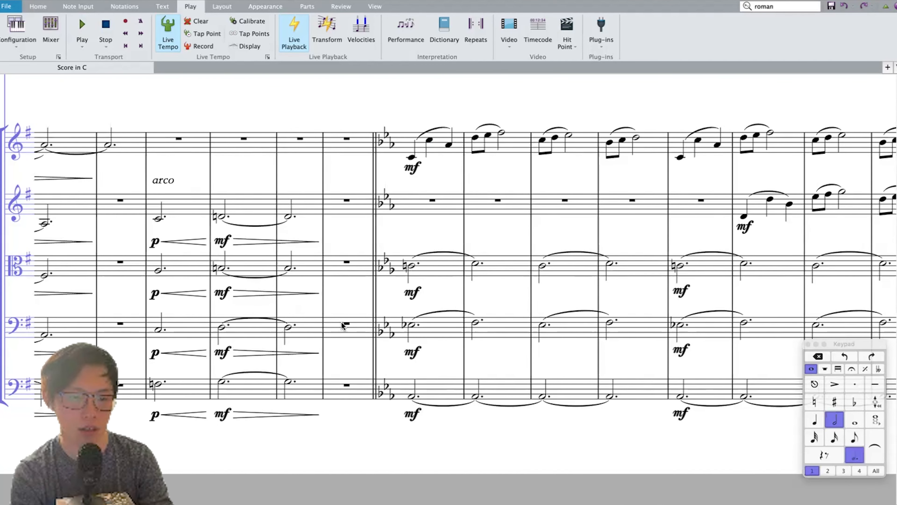
pyautogui.scroll(10, 420, 273)
pyautogui.scroll(-10, 376, 298)
pyautogui.hscroll(1, 399, 178)
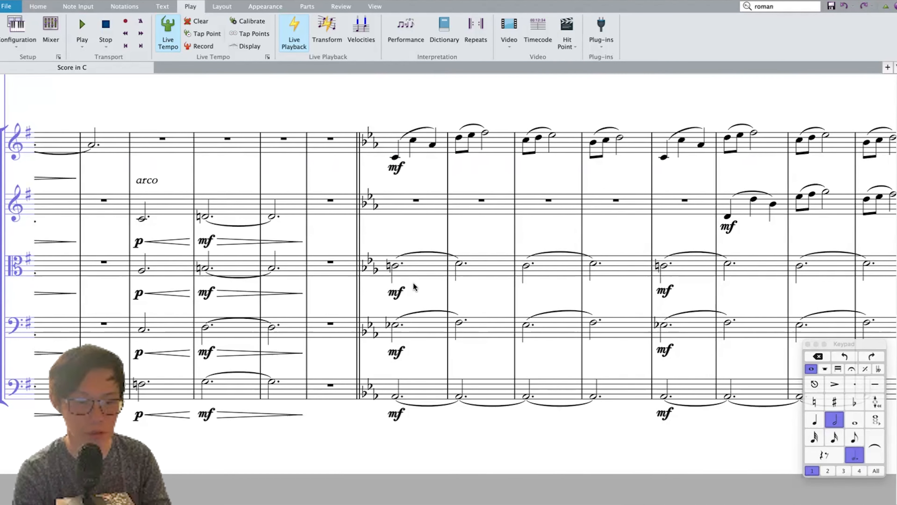
# Step: Examine the phrases of the upper two string staves bar by bar through the three-flat section
pyautogui.hscroll(5, 440, 315)
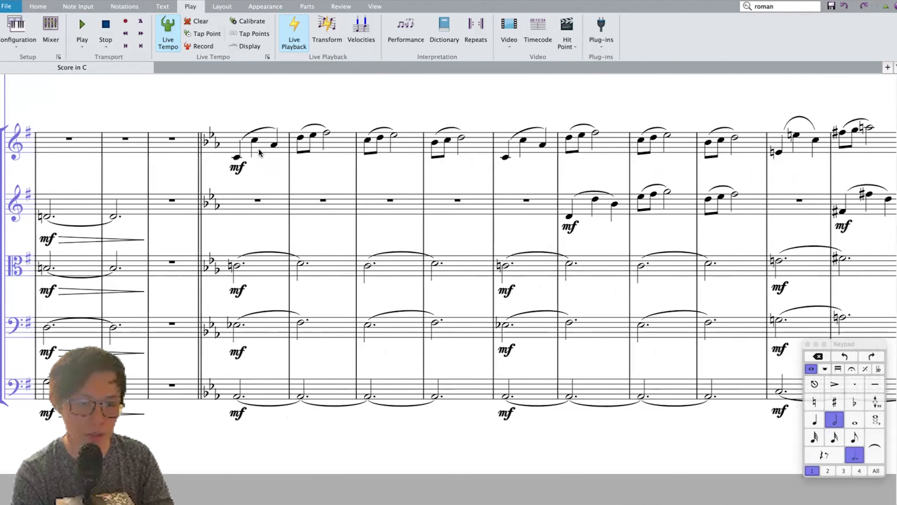
pyautogui.click(267, 143)
pyautogui.keyDown('shift'); pyautogui.click(341, 142); pyautogui.keyUp('shift')
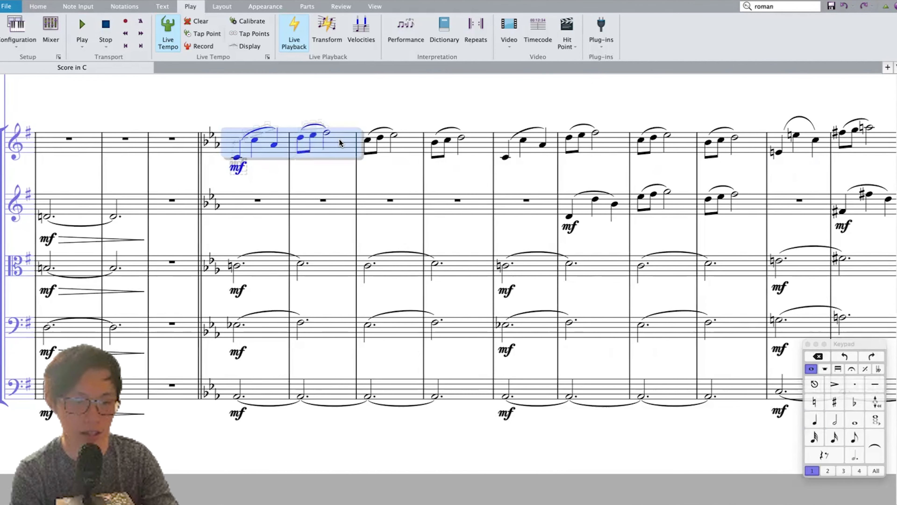
pyautogui.click(341, 105)
pyautogui.click(341, 145)
pyautogui.click(408, 146)
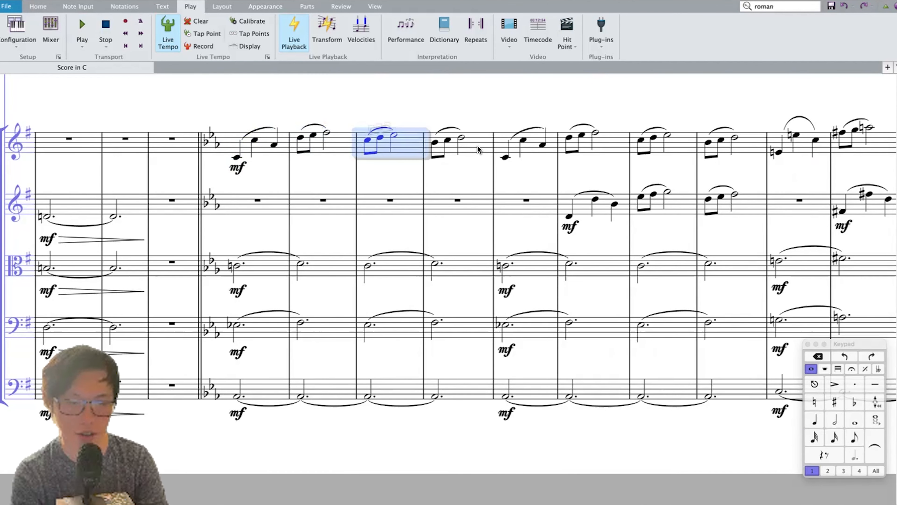
pyautogui.click(477, 145)
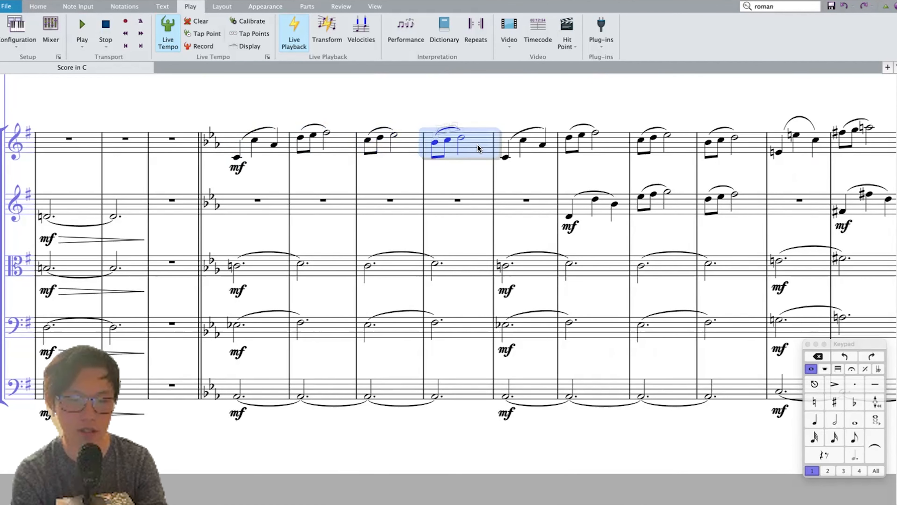
pyautogui.hscroll(2, 477, 145)
pyautogui.hscroll(2, 479, 147)
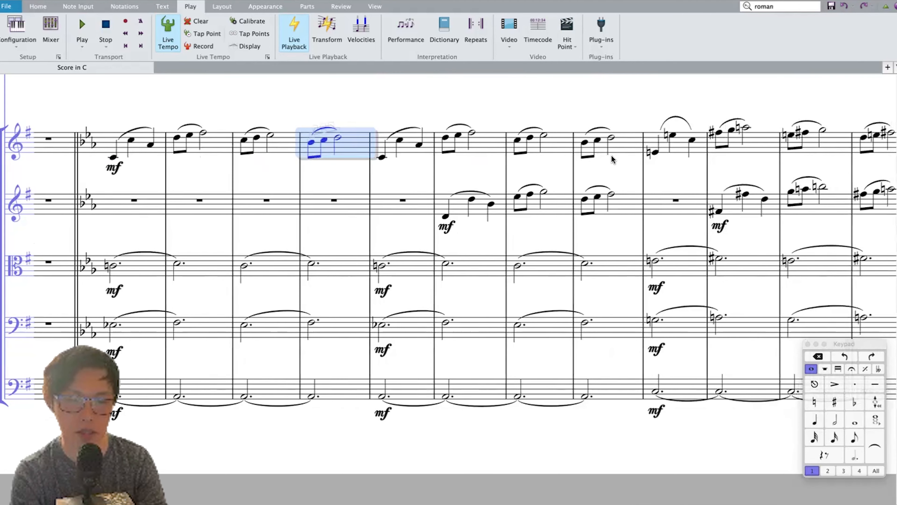
pyautogui.hscroll(6, 611, 155)
pyautogui.moveTo(261, 192); pyautogui.dragTo(442, 202)
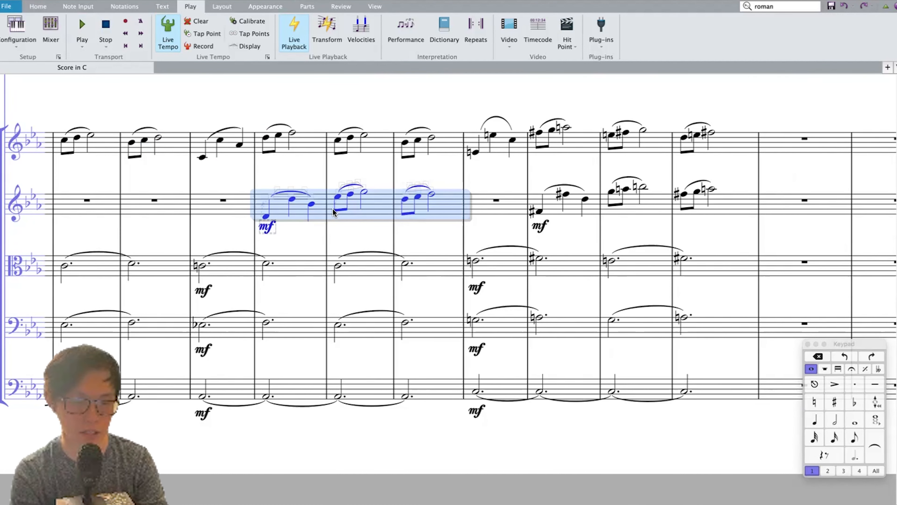
pyautogui.hscroll(3, 453, 198)
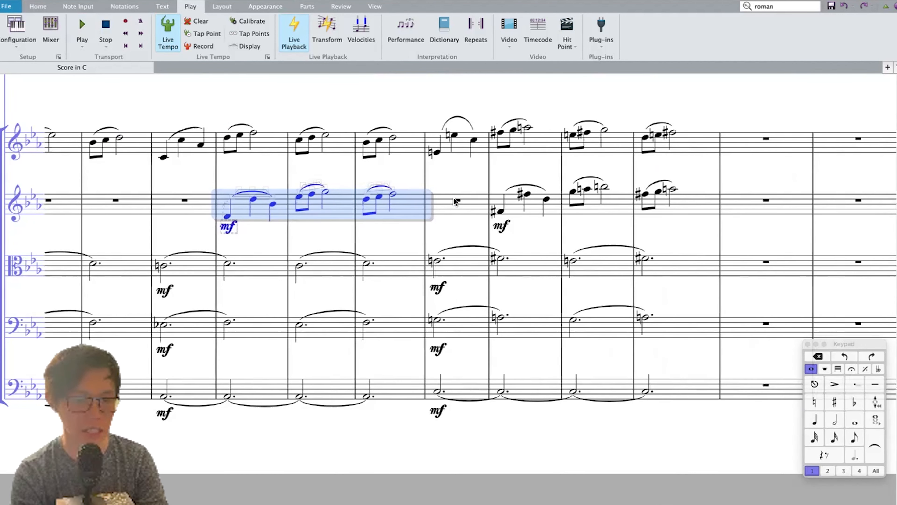
pyautogui.click(413, 178)
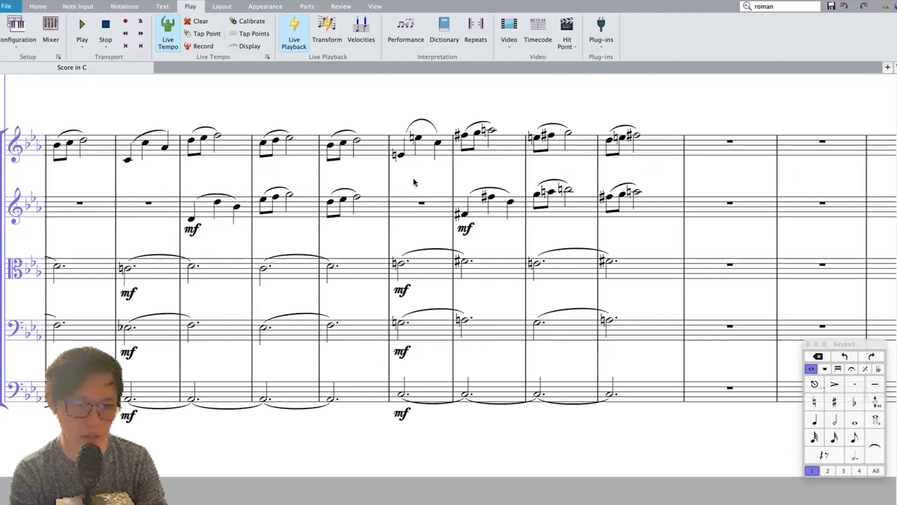
pyautogui.click(357, 138)
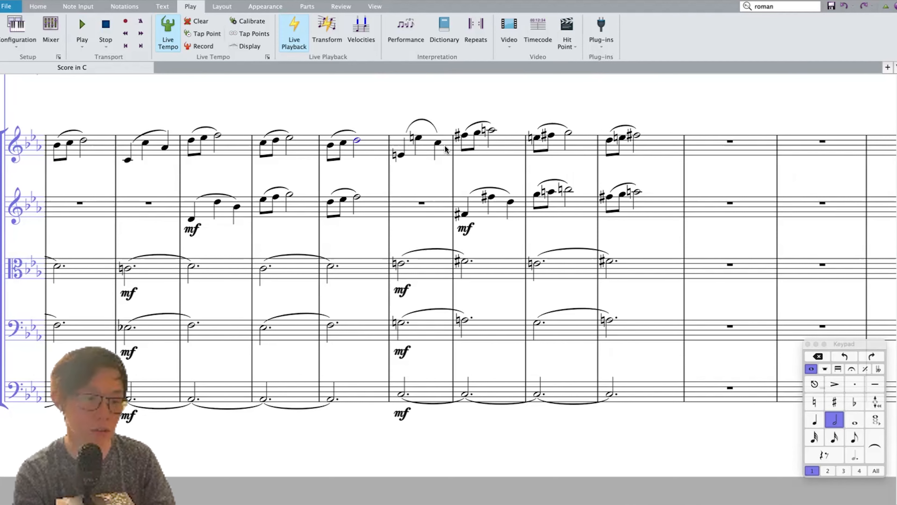
# Step: Review the top string melody from the key change to its end, and locate the woodwind passage that follows
pyautogui.hscroll(-8, 446, 149)
pyautogui.click(188, 146)
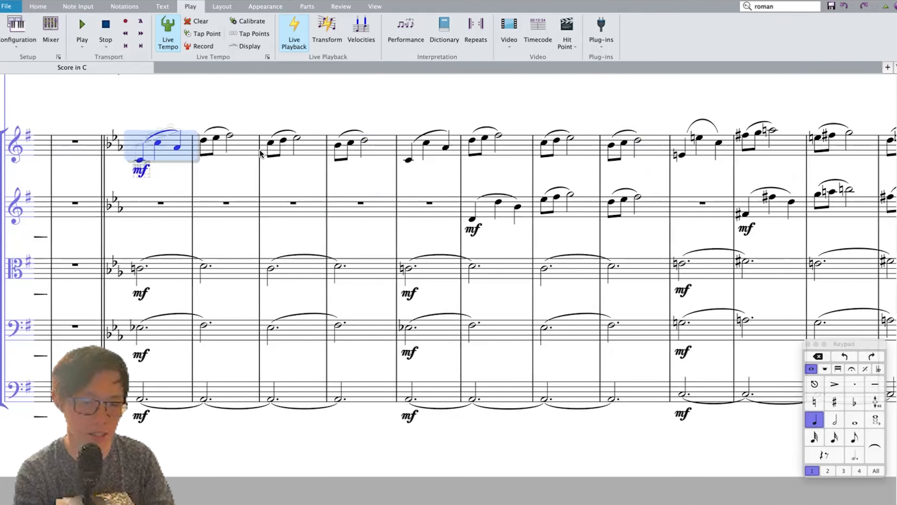
pyautogui.hscroll(8, 511, 172)
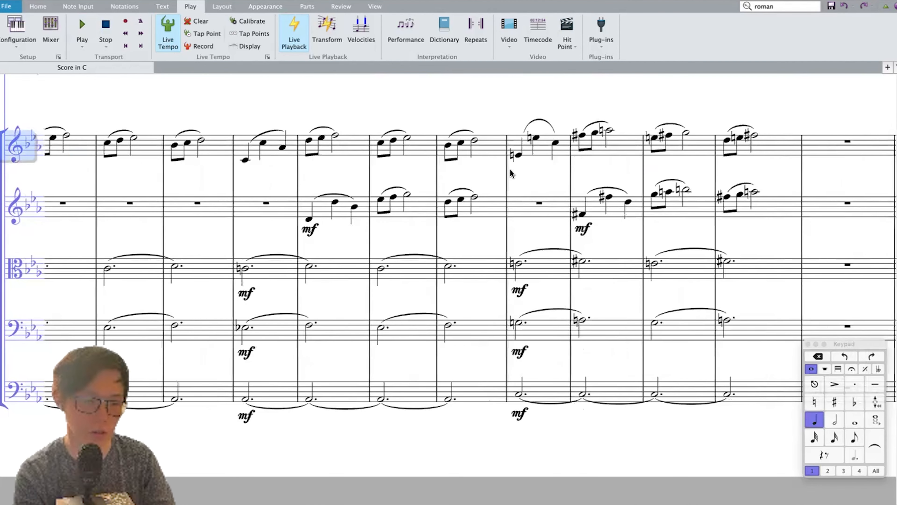
pyautogui.hscroll(5, 511, 169)
pyautogui.scroll(5, 481, 182)
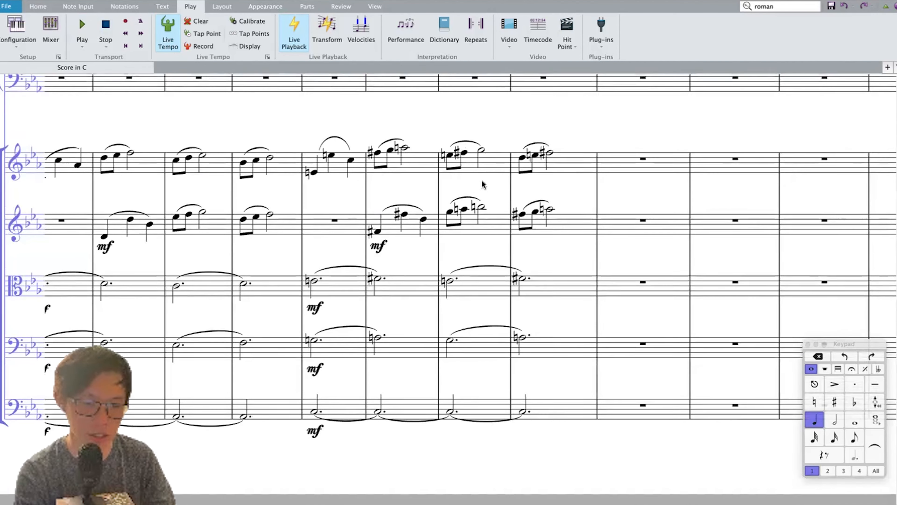
pyautogui.scroll(-20, 481, 181)
pyautogui.scroll(15, 482, 181)
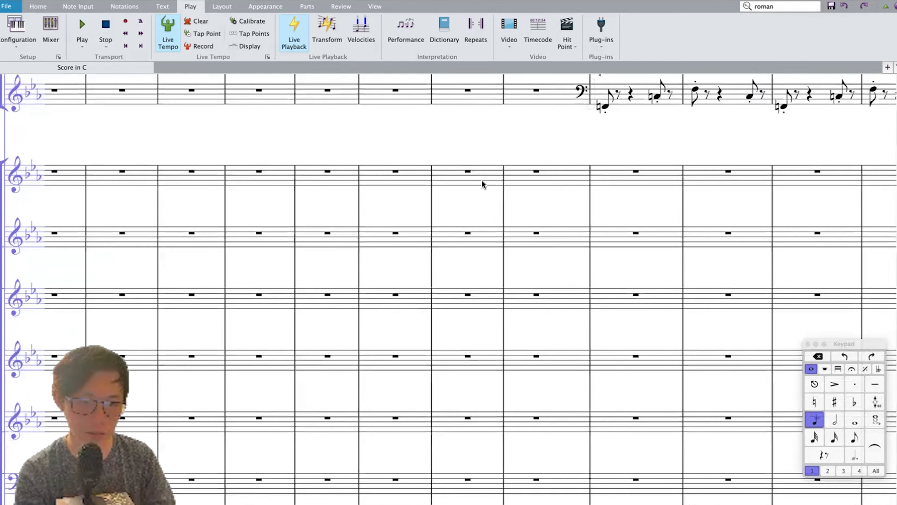
pyautogui.hscroll(6, 482, 180)
pyautogui.scroll(5, 481, 180)
pyautogui.scroll(1, 334, 243)
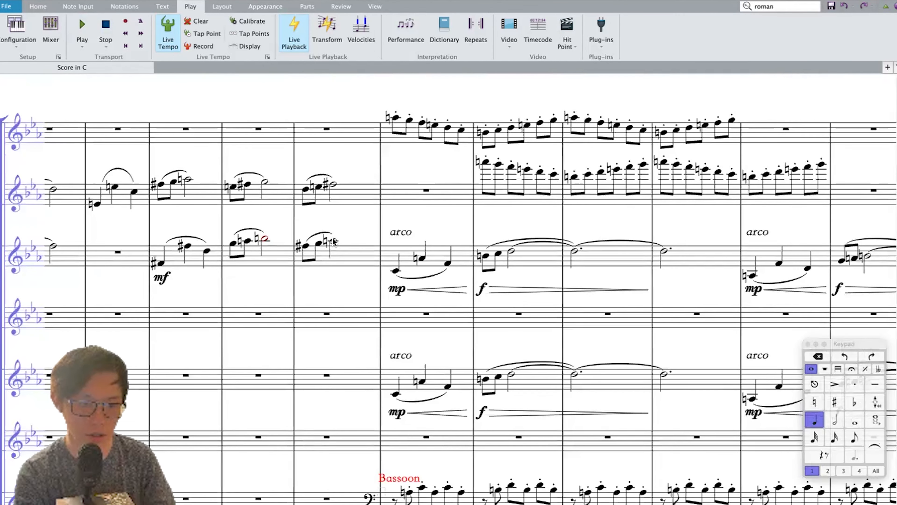
# Step: Examine the third woodwind staff's transition from the final A-natural half note into the first notes of the arco phrase
pyautogui.click(423, 263)
pyautogui.scroll(-3, 407, 388)
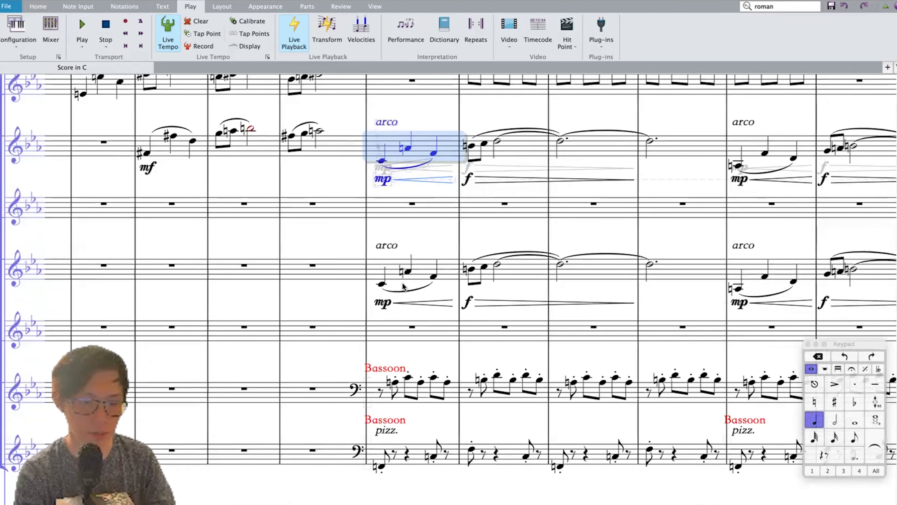
pyautogui.hscroll(3, 420, 450)
pyautogui.scroll(1, 428, 436)
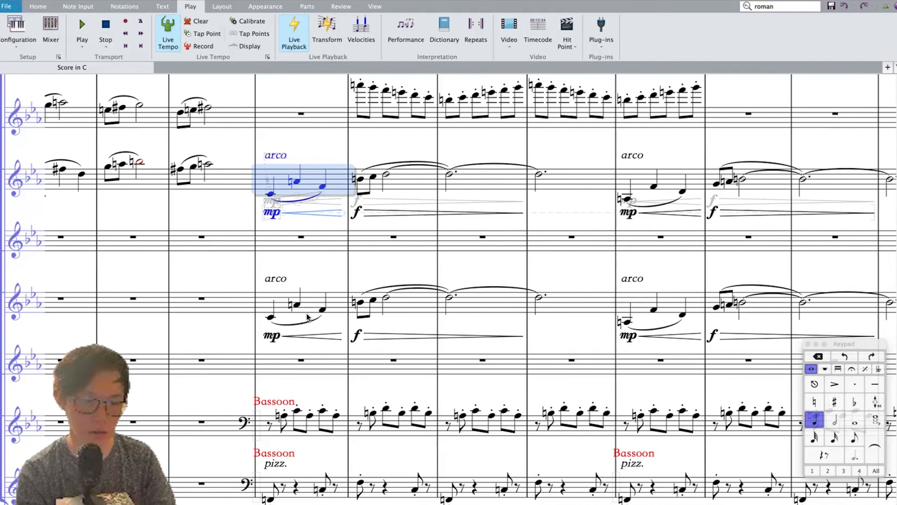
pyautogui.click(209, 164)
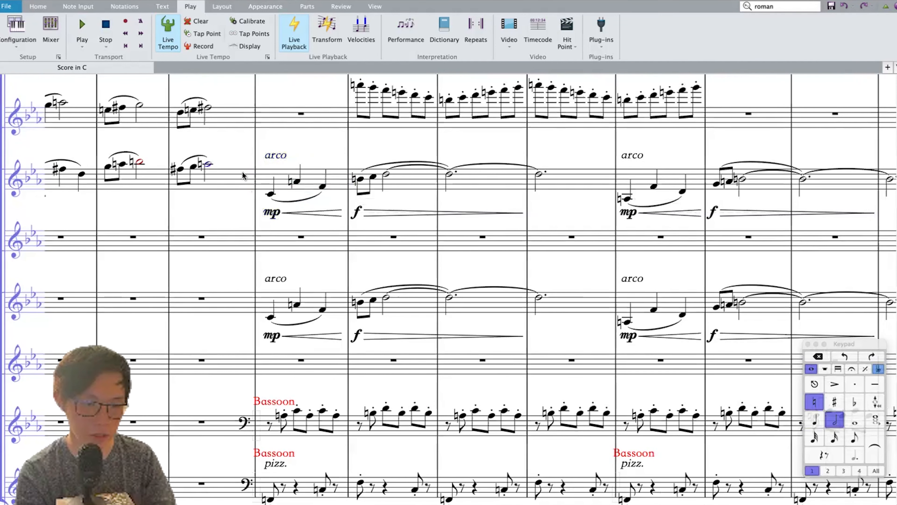
pyautogui.click(298, 180)
pyautogui.click(298, 180)
pyautogui.hscroll(-3, 298, 179)
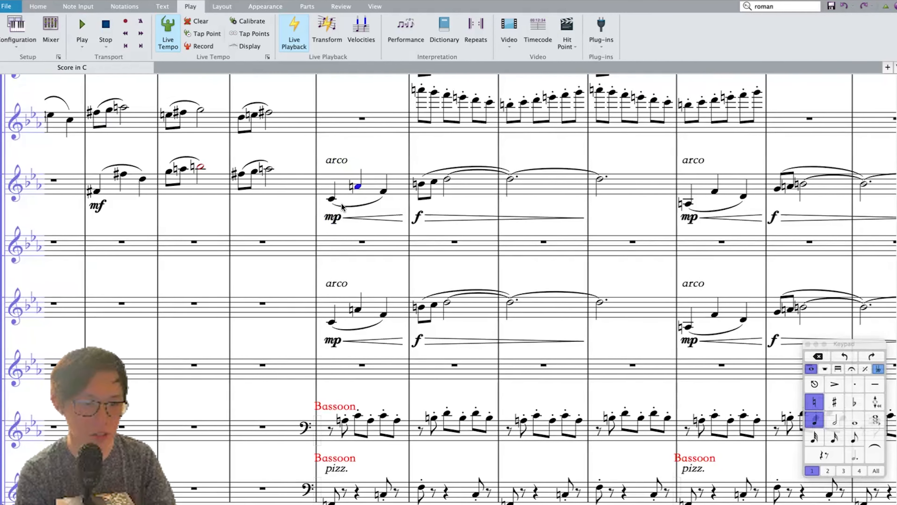
pyautogui.click(331, 198)
pyautogui.click(270, 170)
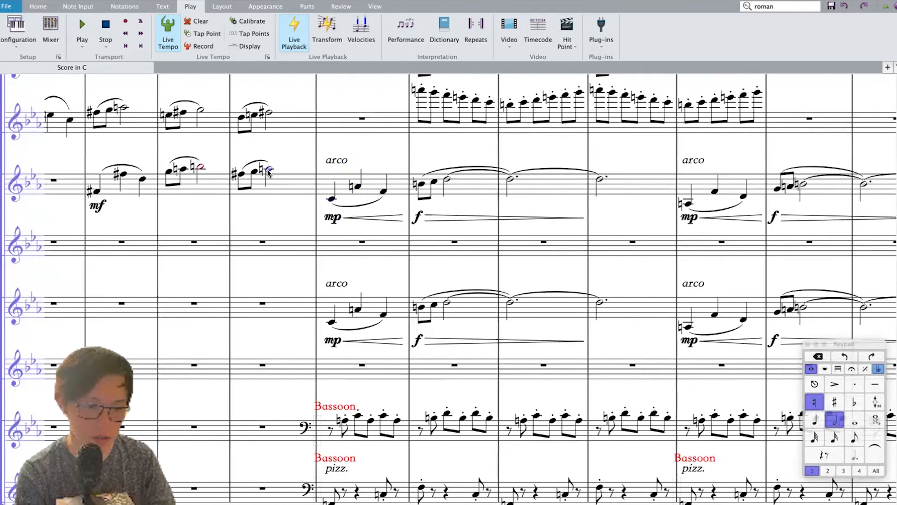
pyautogui.keyDown('shift'); pyautogui.click(332, 200); pyautogui.keyUp('shift')
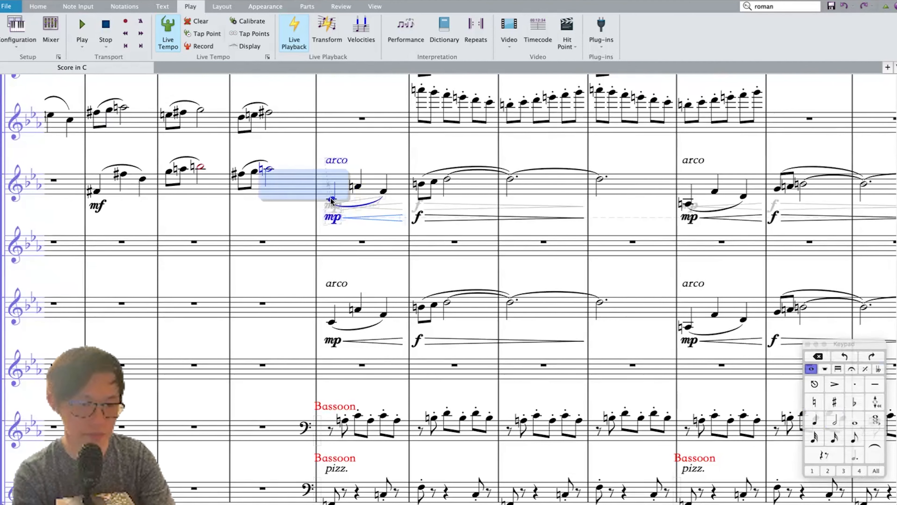
pyautogui.click(269, 170)
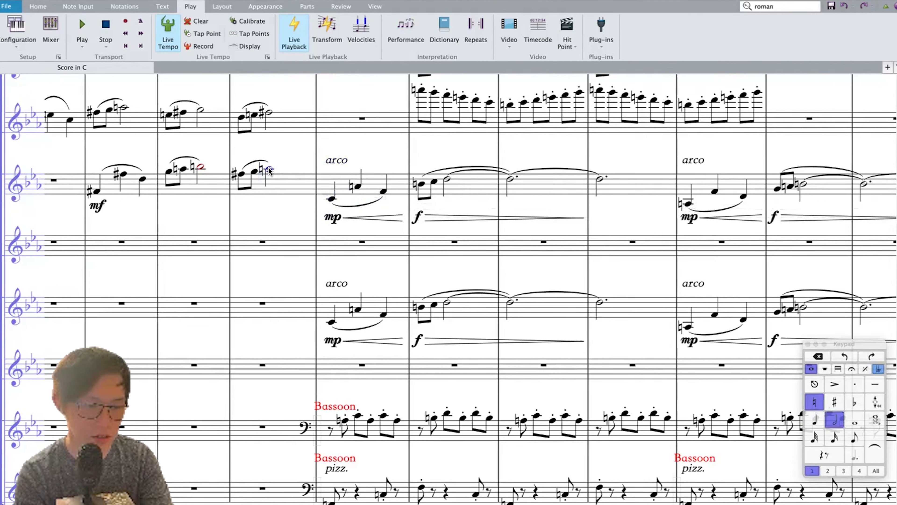
# Step: Check the second note of the third woodwind staff's arco phrase and examine how the surrounding woodwind and bassoon passage continues
pyautogui.click(358, 186)
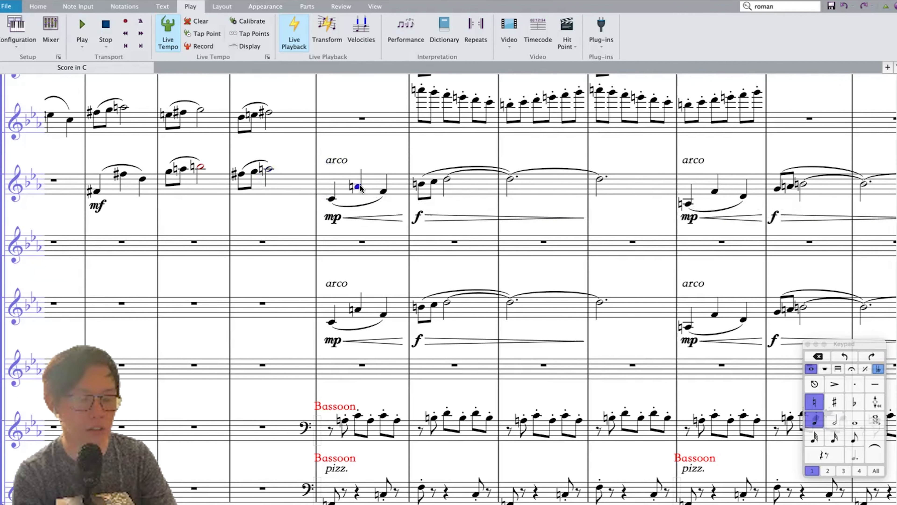
pyautogui.scroll(2, 360, 185)
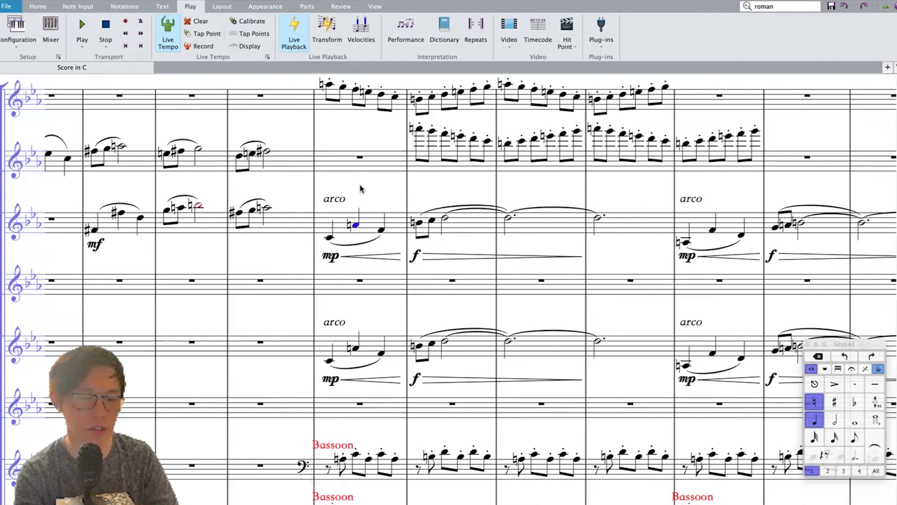
pyautogui.hscroll(4, 360, 185)
pyautogui.press('super+minus')
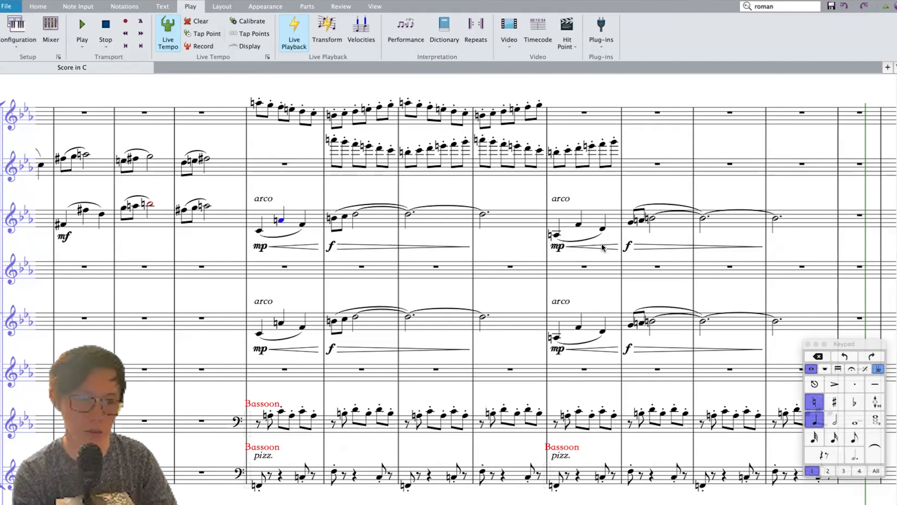
pyautogui.press('super+minus')
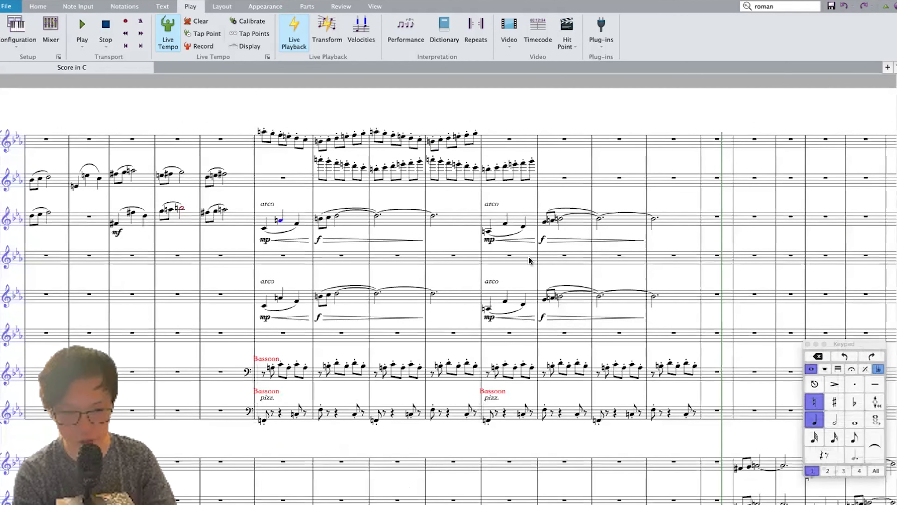
pyautogui.hscroll(-2, 529, 257)
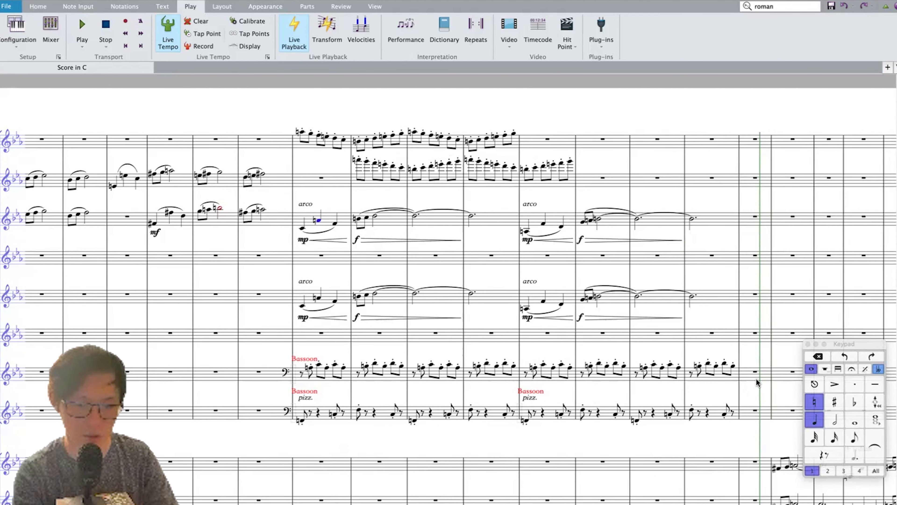
# Step: Select the top woodwind staff's bars from the three-flat key change through the empty bars following the staccato eighth-note runs
pyautogui.click(703, 141)
pyautogui.hscroll(-15, 703, 139)
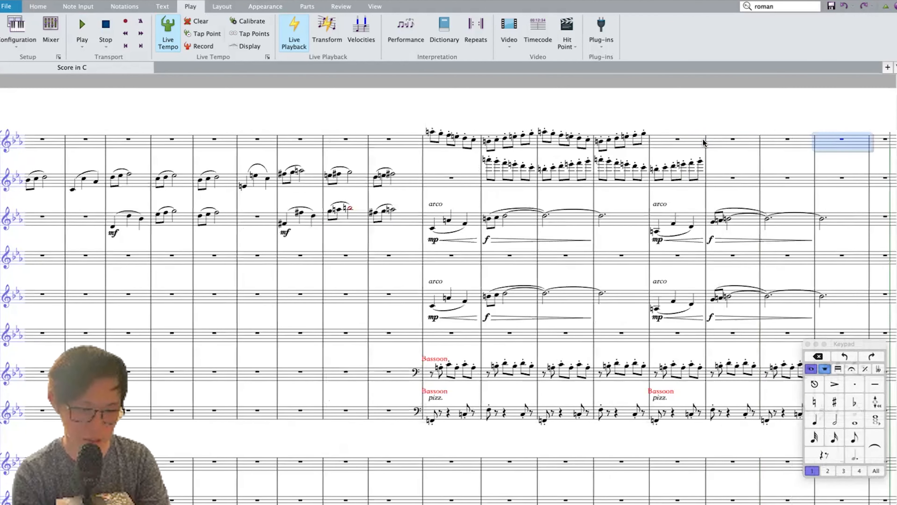
pyautogui.keyDown('shift'); pyautogui.click(304, 141); pyautogui.keyUp('shift')
pyautogui.hscroll(4, 304, 141)
pyautogui.hscroll(1, 305, 144)
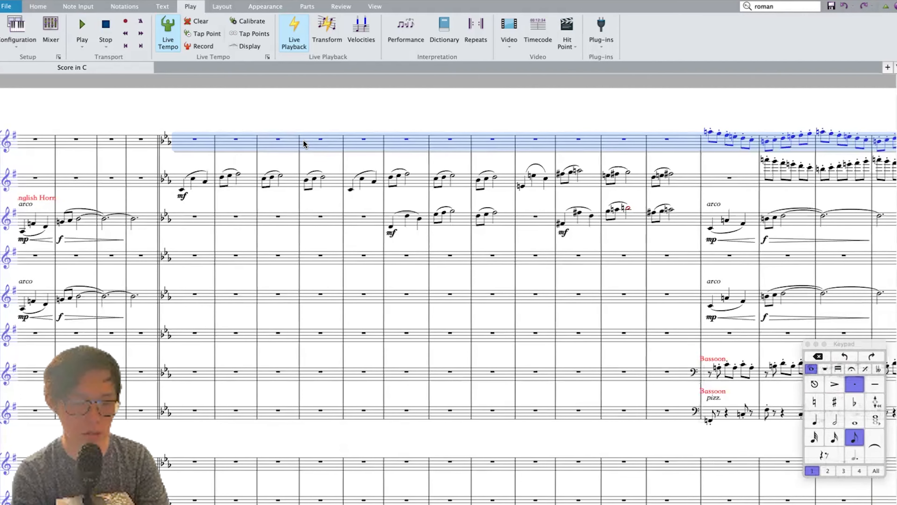